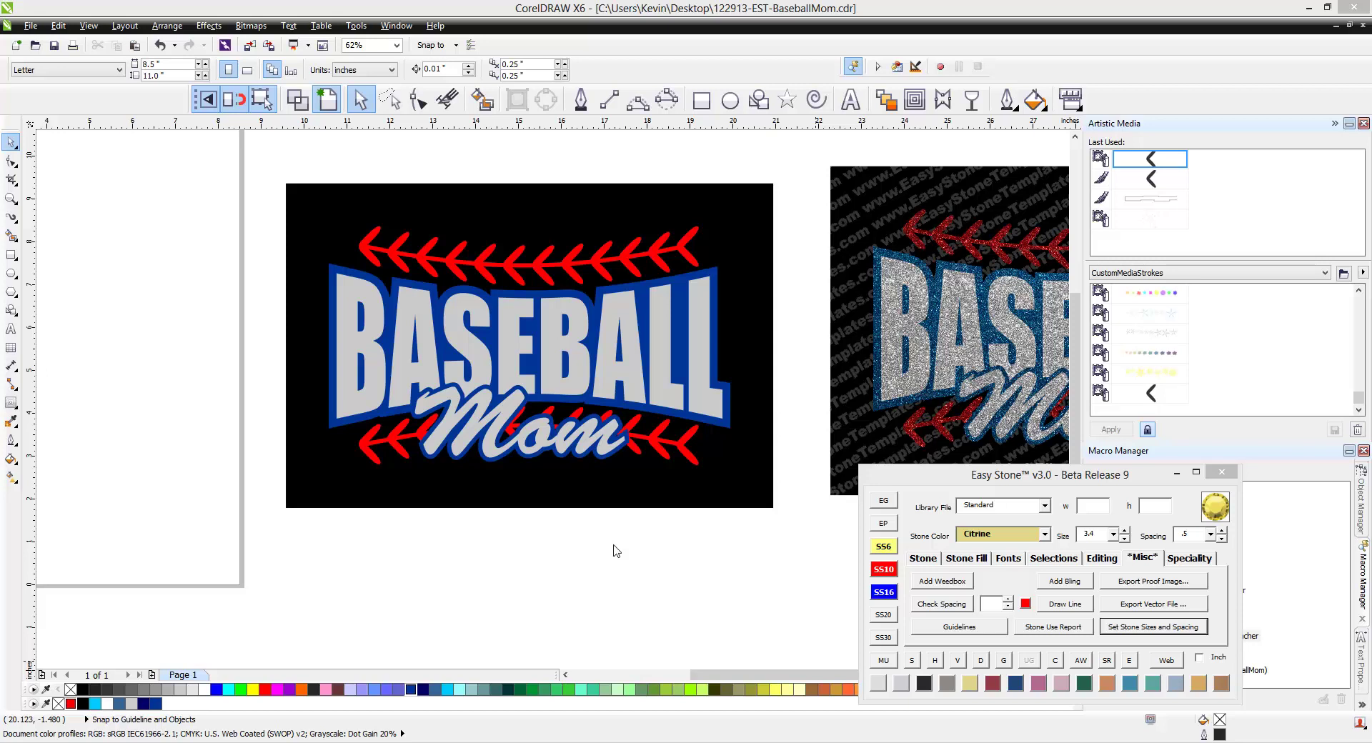
# Step: Add the artistic text SOFTBALL in the empty area below the black Baseball Mom artwork
pyautogui.click(614, 549)
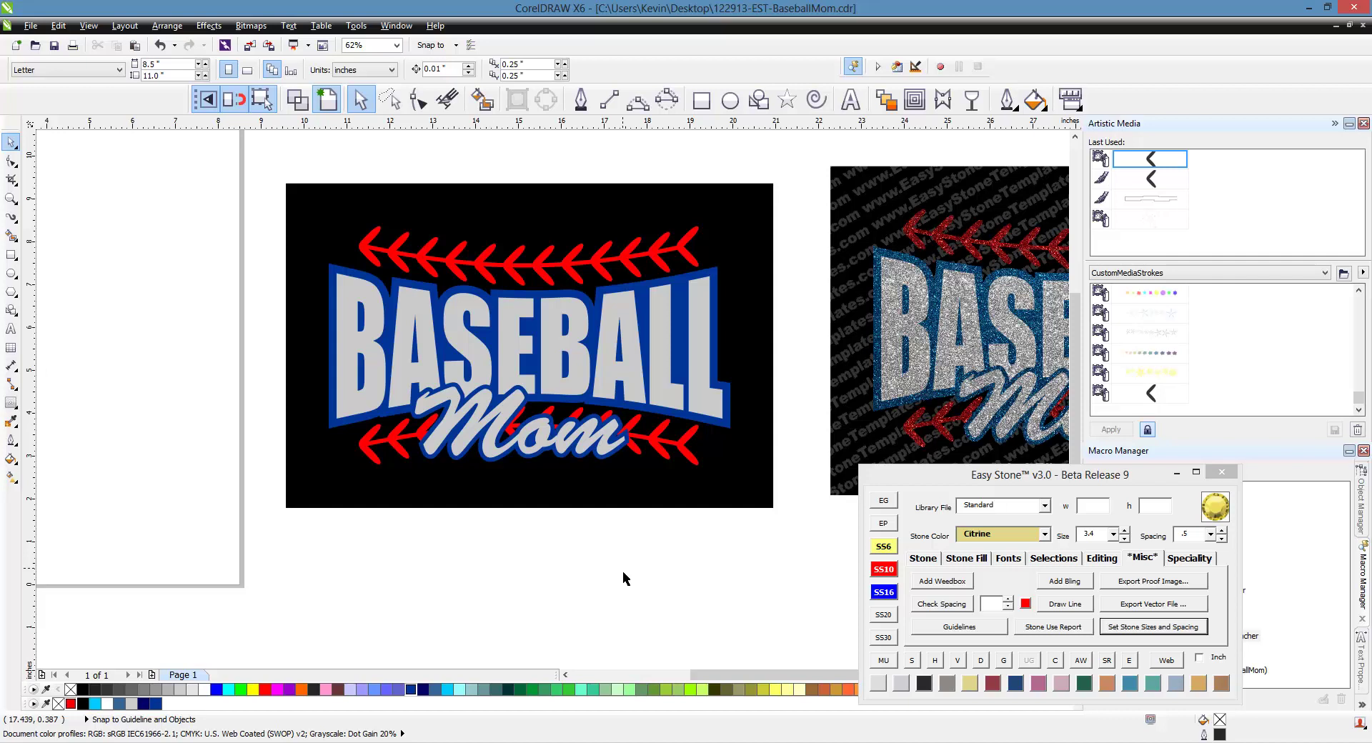
pyautogui.press('F3')
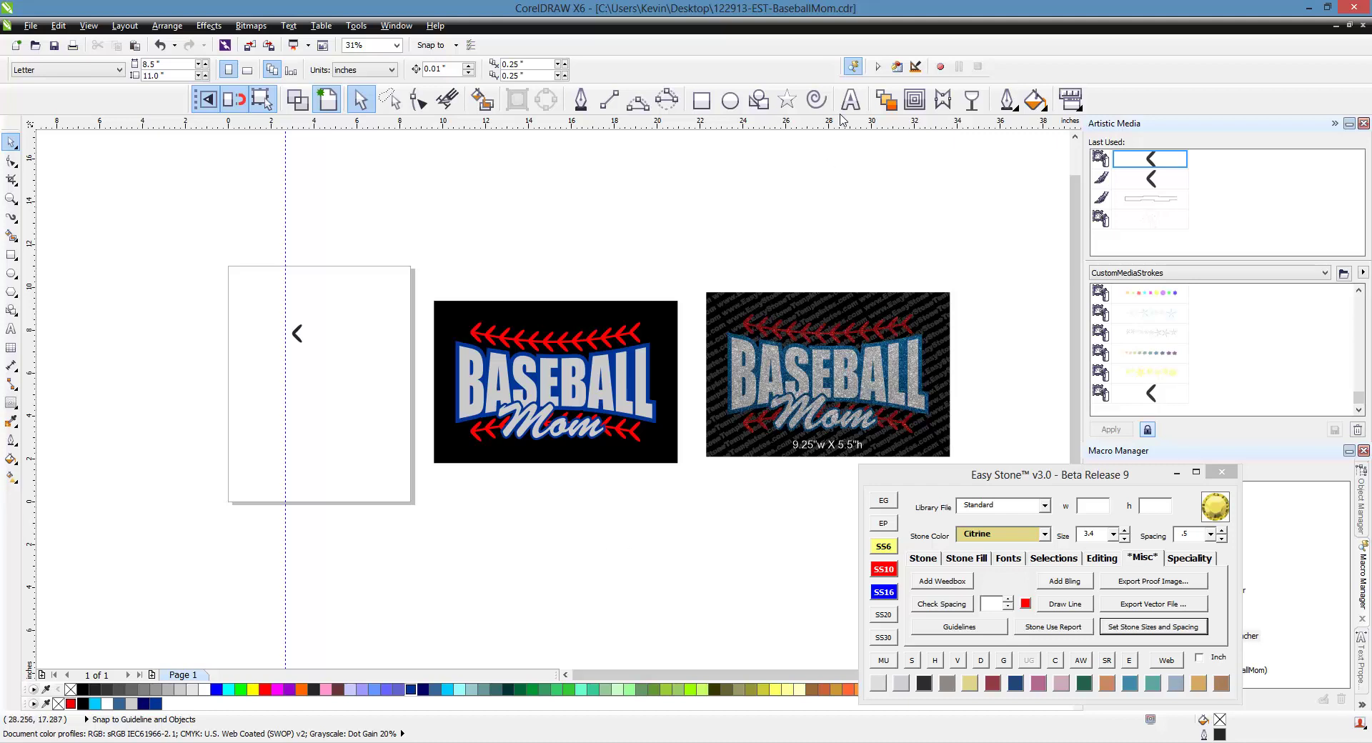
pyautogui.press('F8')
pyautogui.click(525, 575)
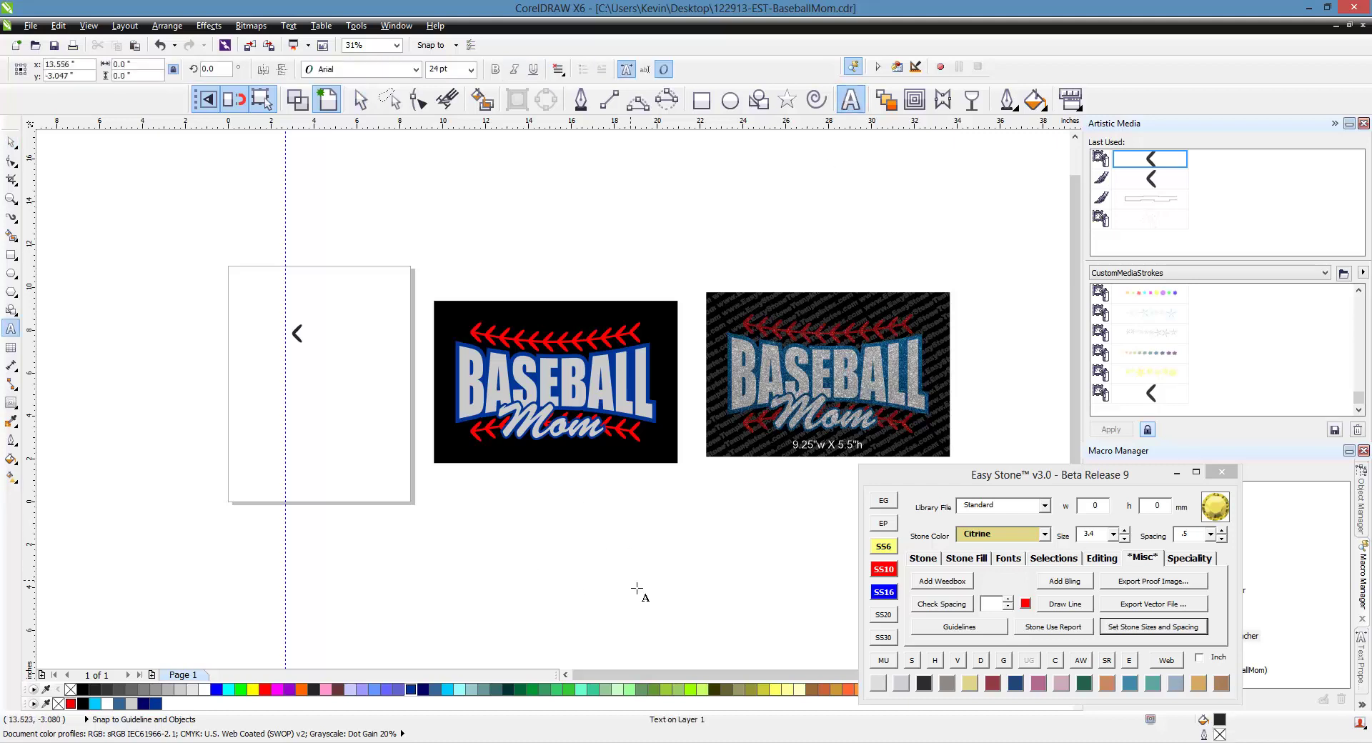
pyautogui.write('SOFTBALL')
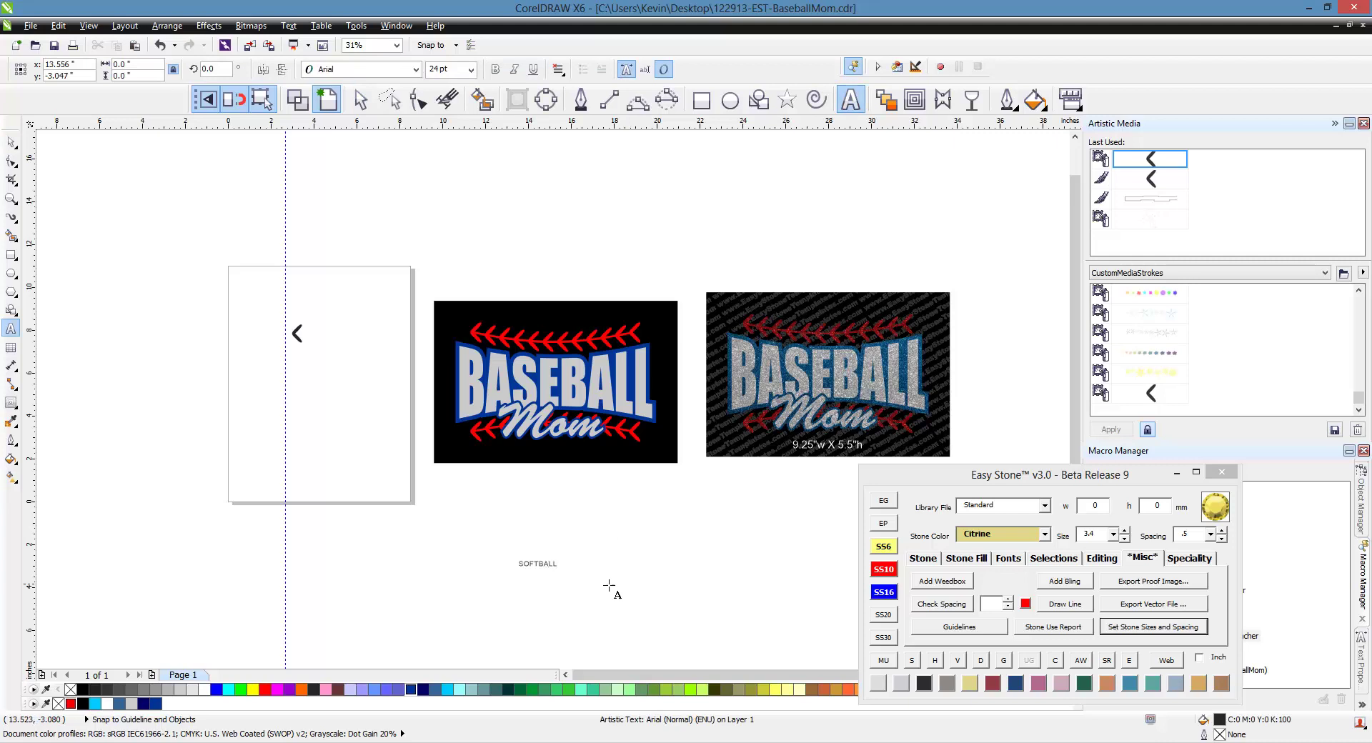
pyautogui.scroll(2, 552, 583)
pyautogui.scroll(2, 552, 584)
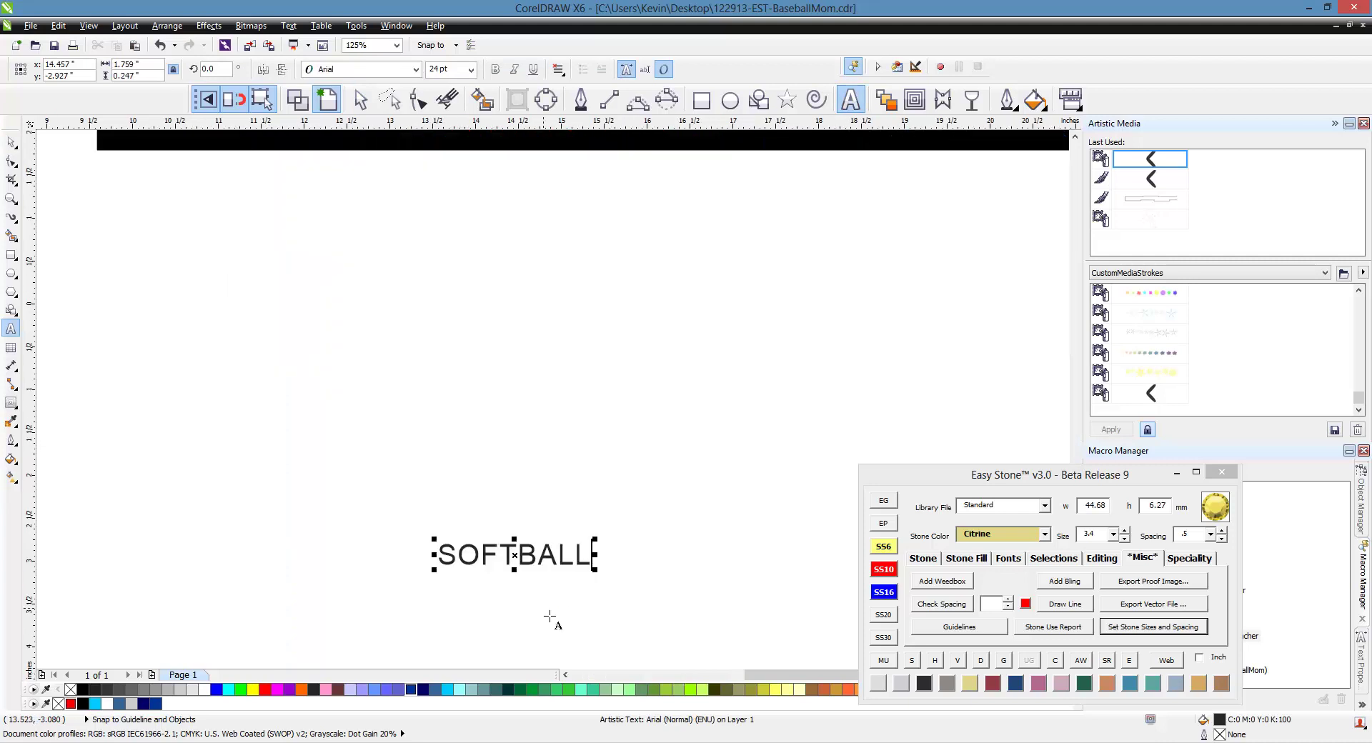
# Step: Find the Impact font in the Easy Stone Font Manager and apply it to the SOFTBALL text
pyautogui.click(1012, 559)
pyautogui.click(962, 581)
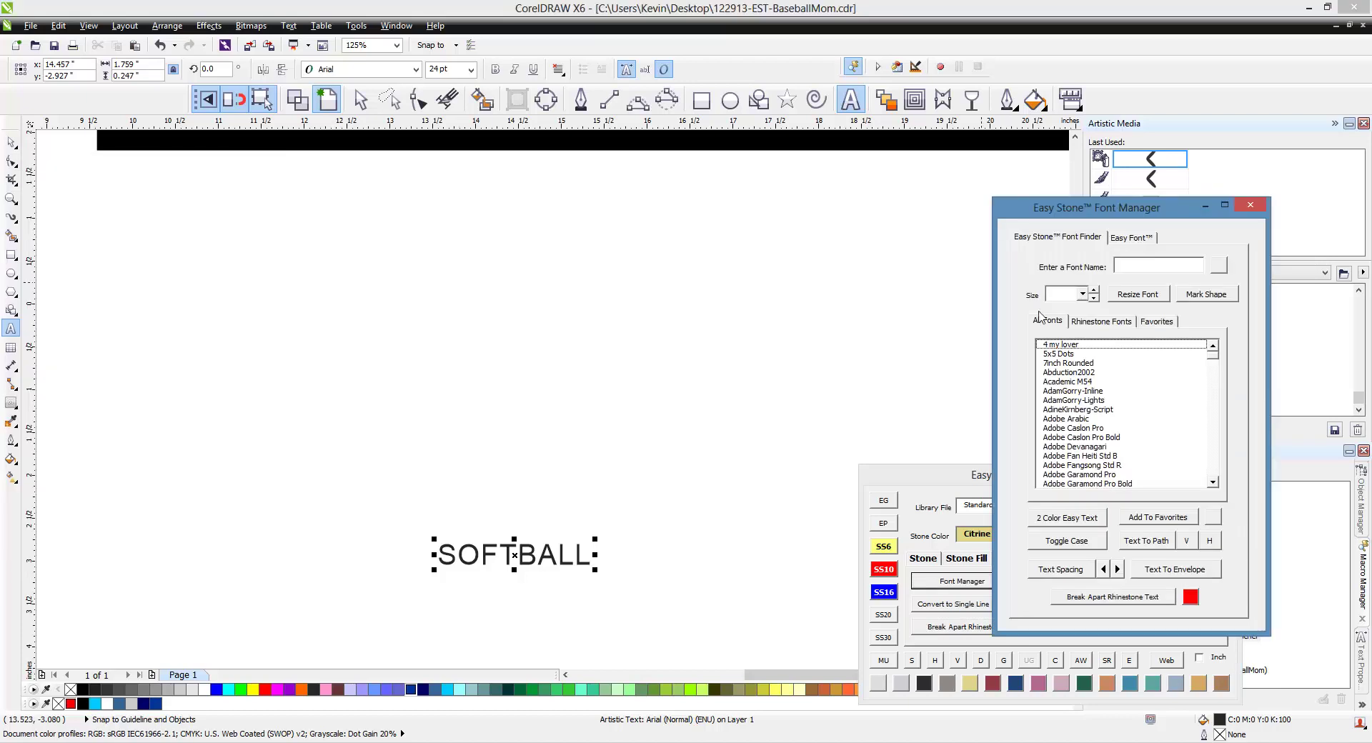
pyautogui.click(1169, 270)
pyautogui.write('iampac')
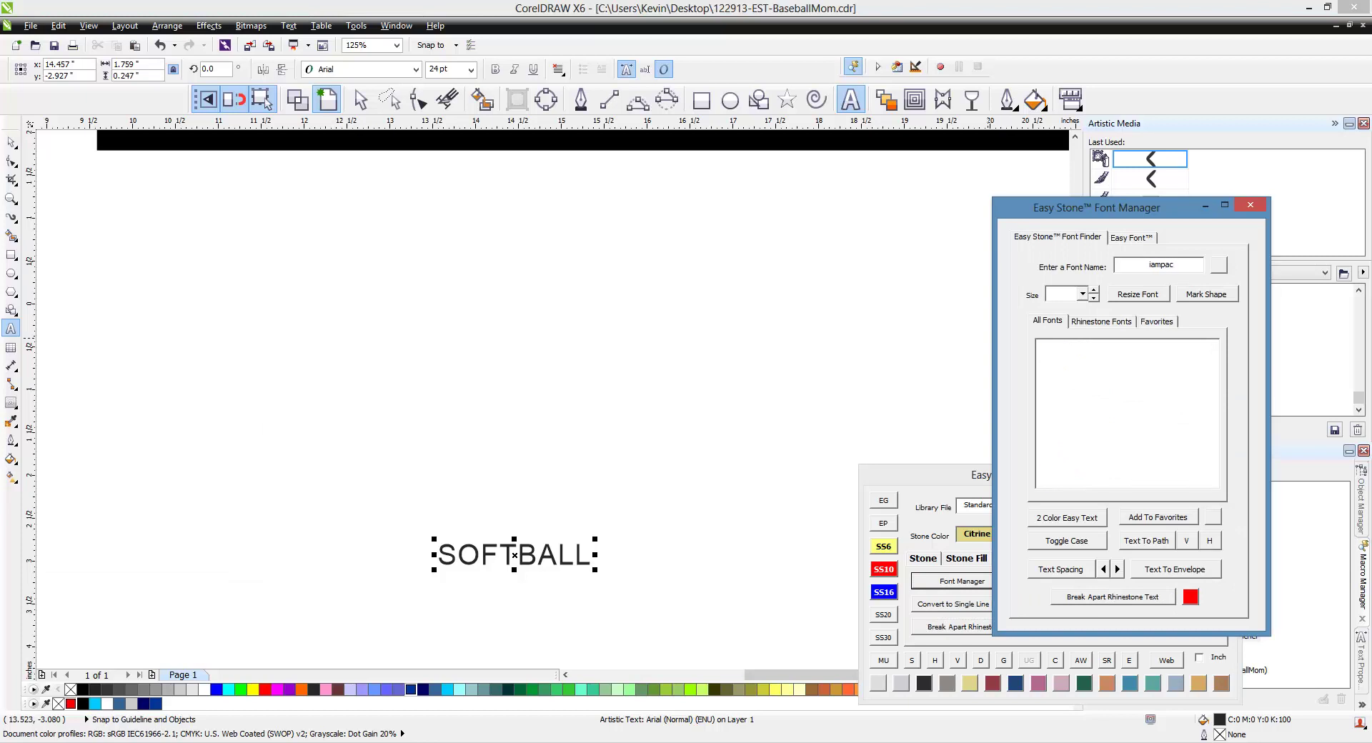
pyautogui.press('BackSpace')
pyautogui.press('BackSpace')
pyautogui.press('BackSpace')
pyautogui.press('BackSpace')
pyautogui.press('BackSpace')
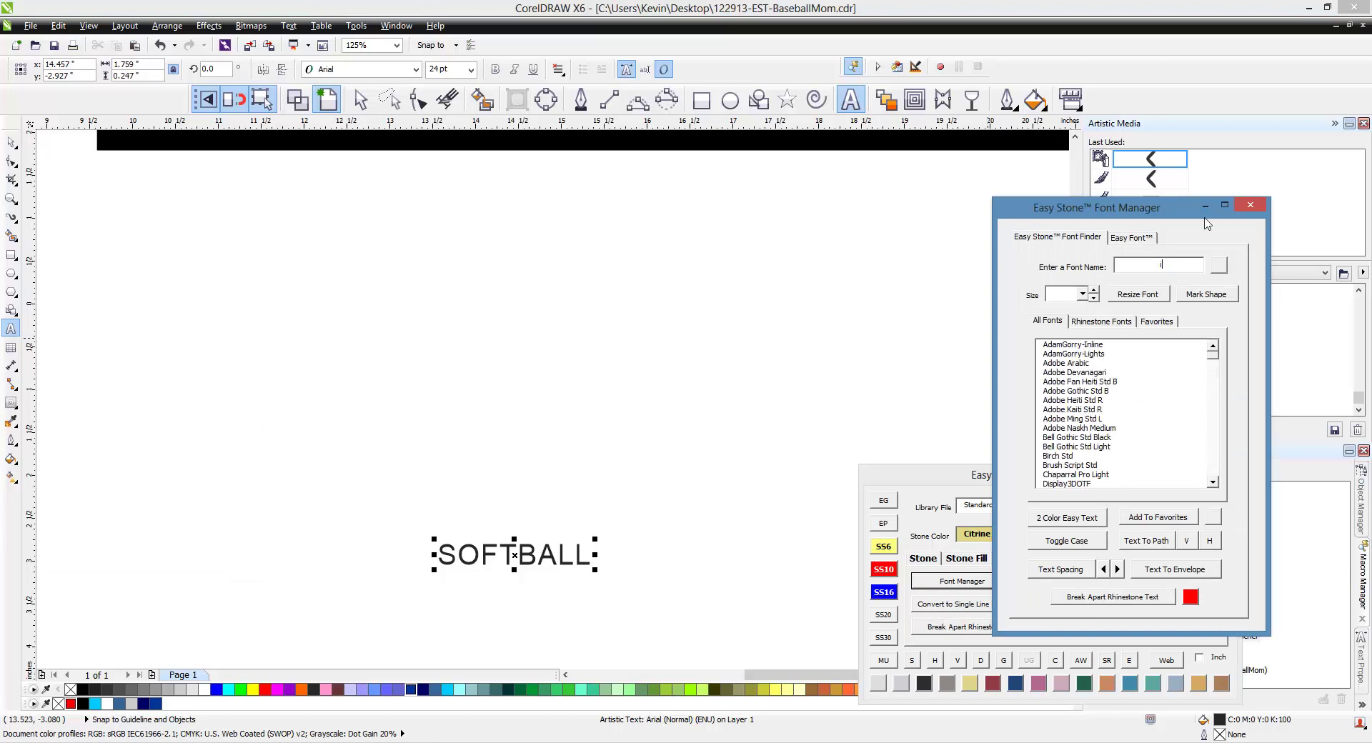
pyautogui.write('mpact')
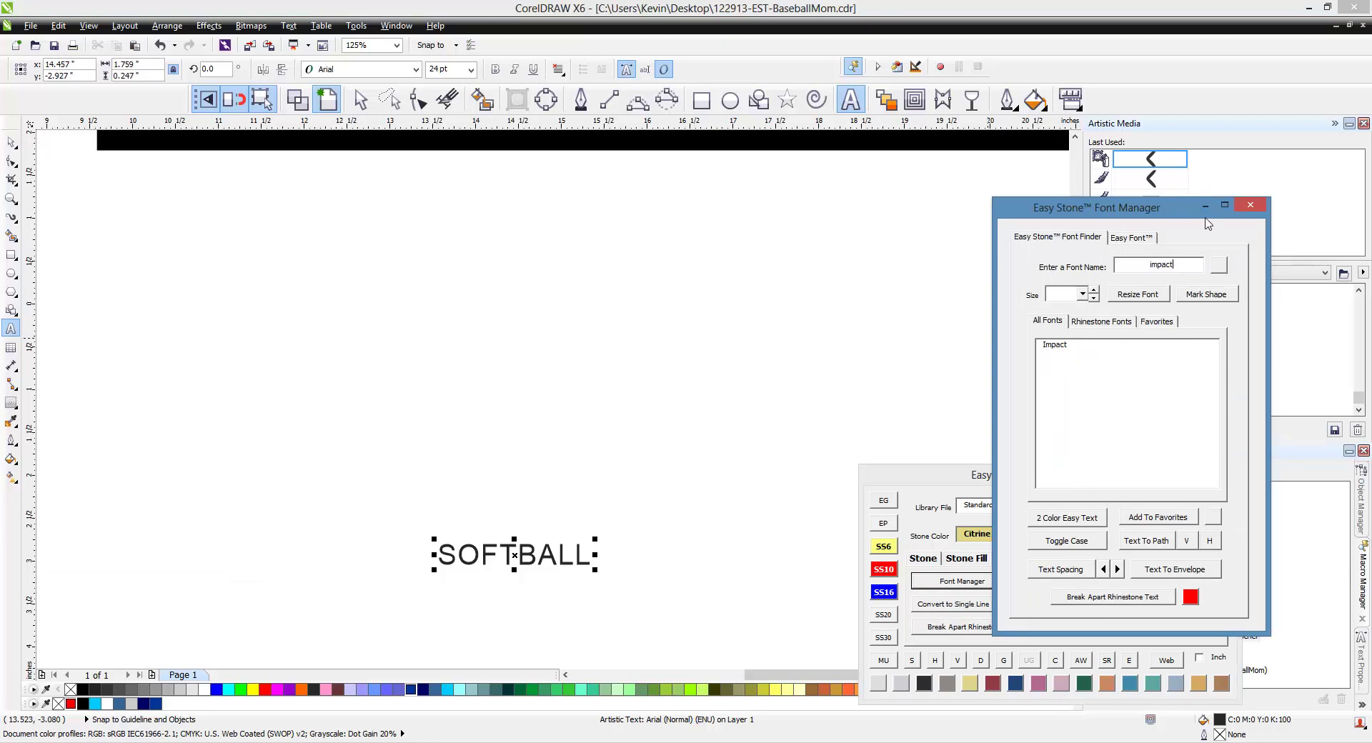
pyautogui.click(1055, 345)
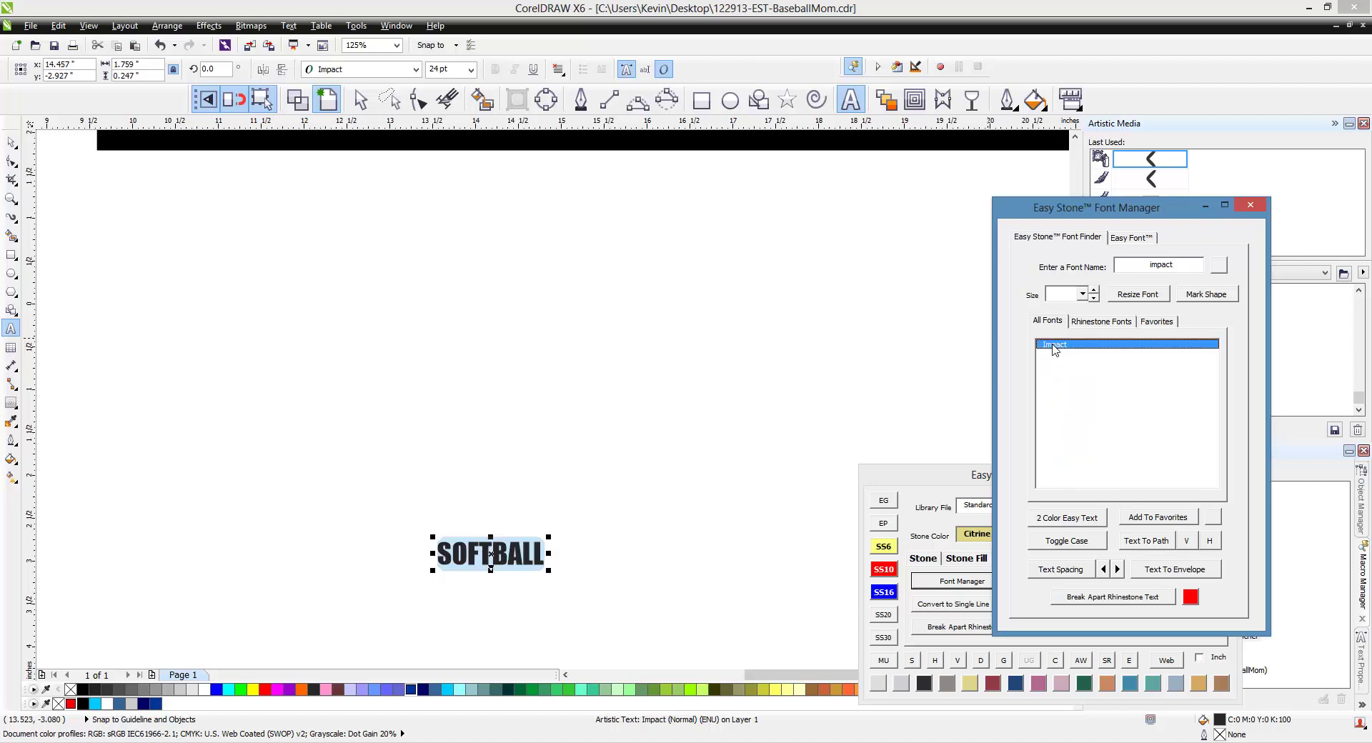
# Step: Enlarge the SOFTBALL text to about 7.5 inches wide and place it just below the two artworks
pyautogui.click(11, 142)
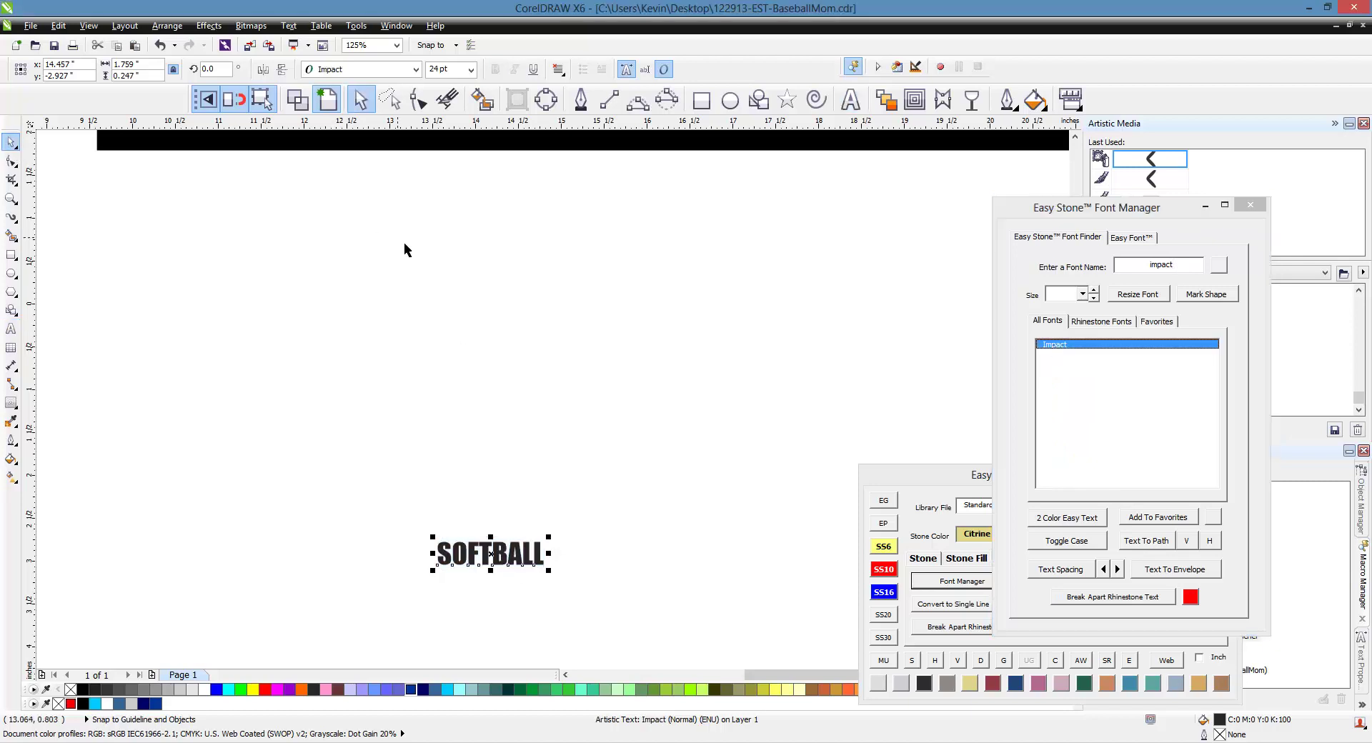
pyautogui.scroll(-3, 405, 245)
pyautogui.moveTo(477, 405); pyautogui.dragTo(745, 466)
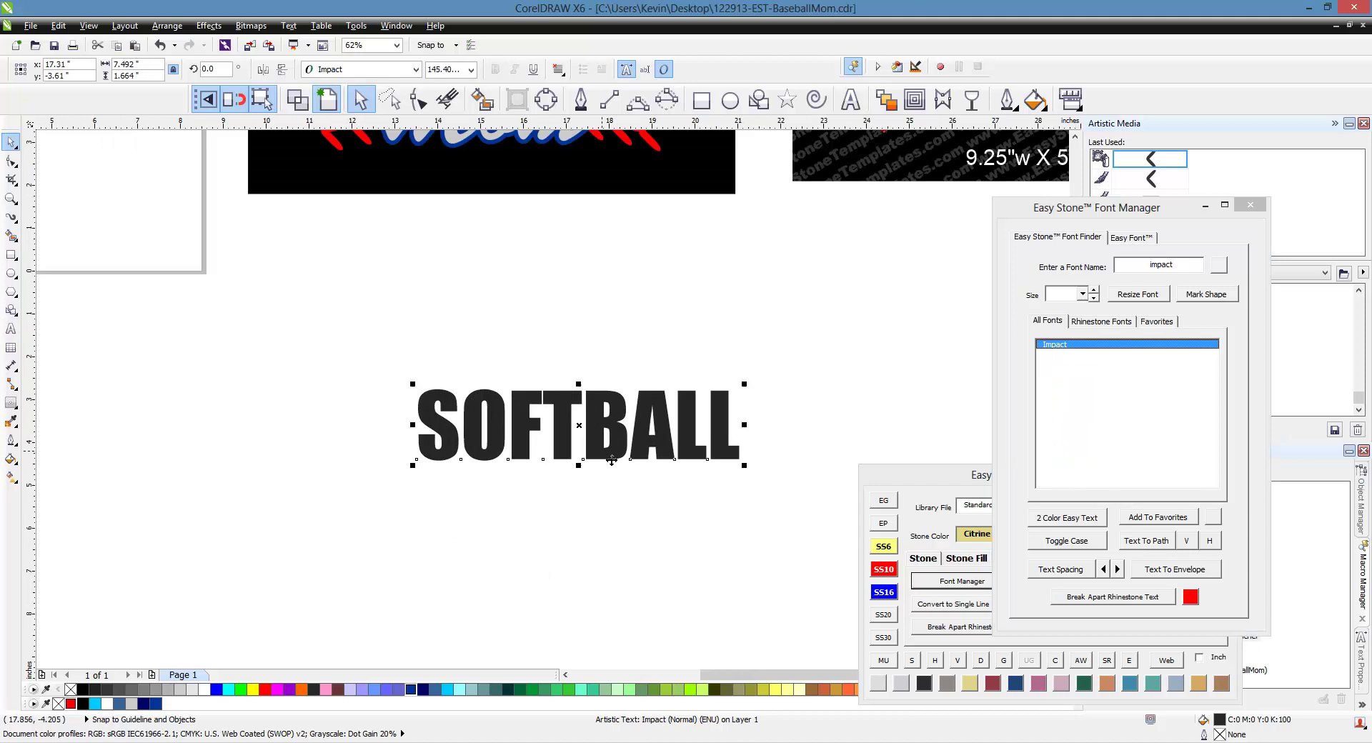
pyautogui.moveTo(600, 453); pyautogui.dragTo(677, 326)
pyautogui.scroll(-2, 647, 464)
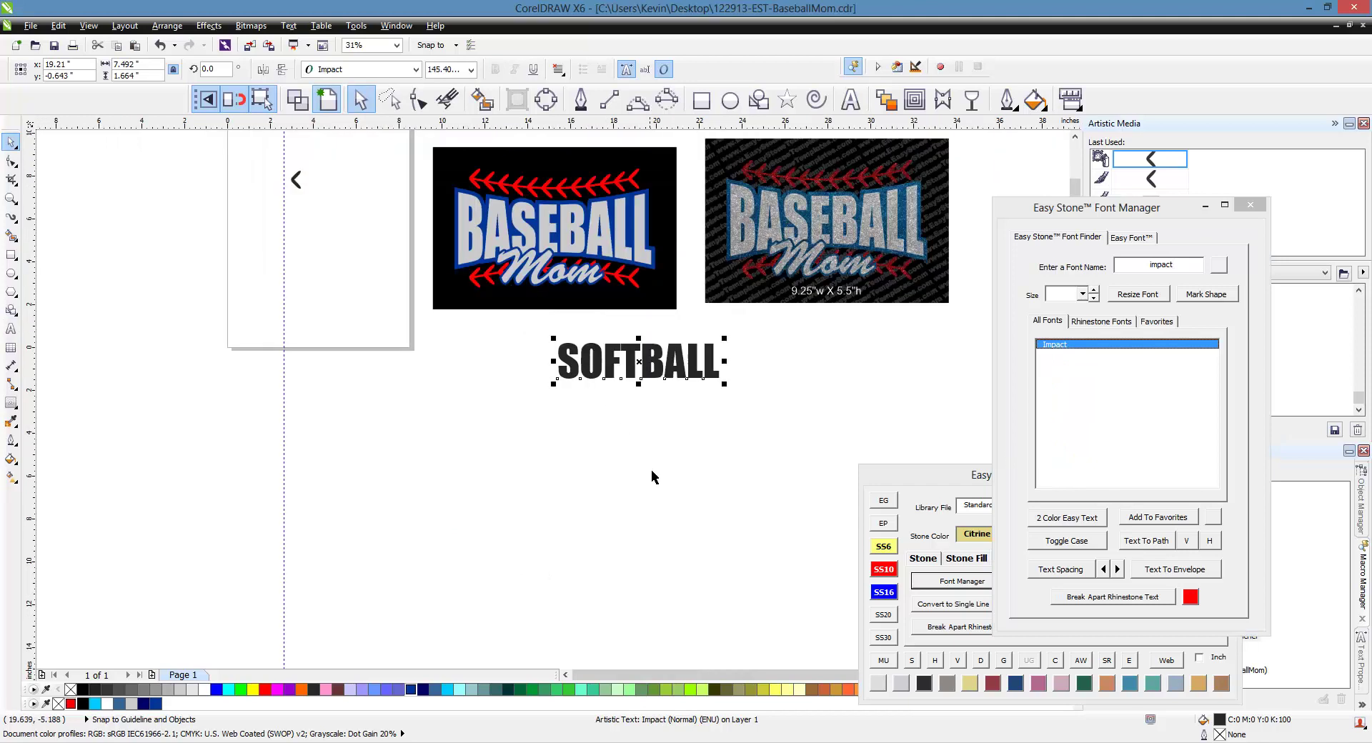
pyautogui.scroll(-1, 649, 466)
pyautogui.scroll(1, 613, 290)
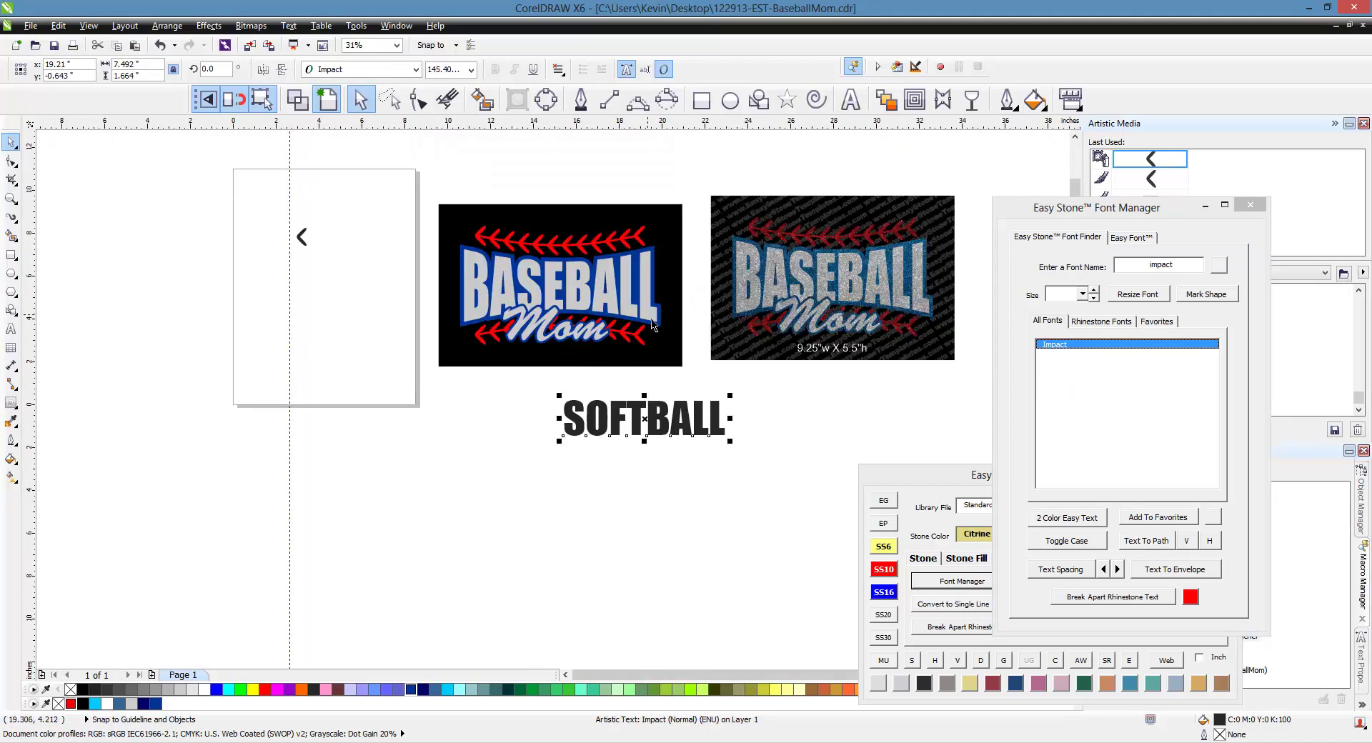
# Step: Draw a rectangle about 10.5 by 4.1 inches below the SOFTBALL text and start editing its envelope
pyautogui.click(701, 100)
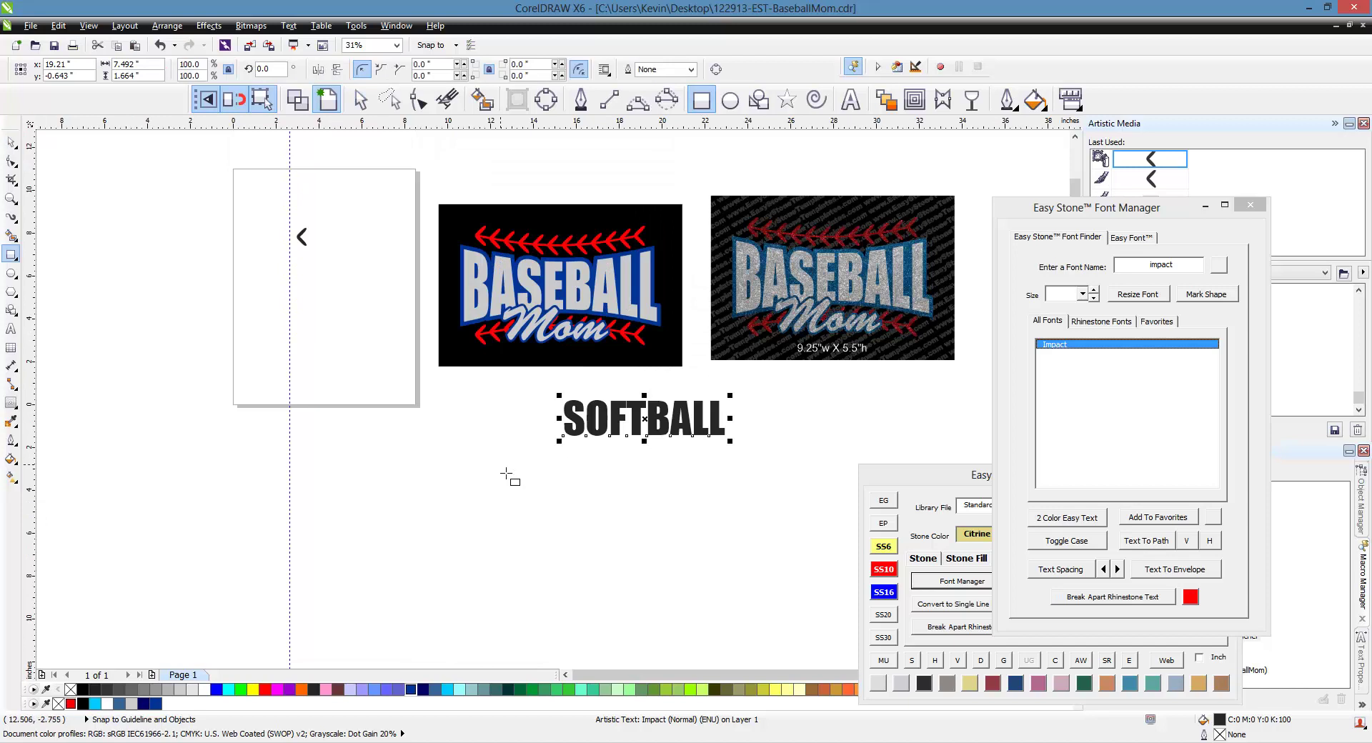
pyautogui.moveTo(478, 482); pyautogui.dragTo(703, 572)
pyautogui.scroll(1, 634, 540)
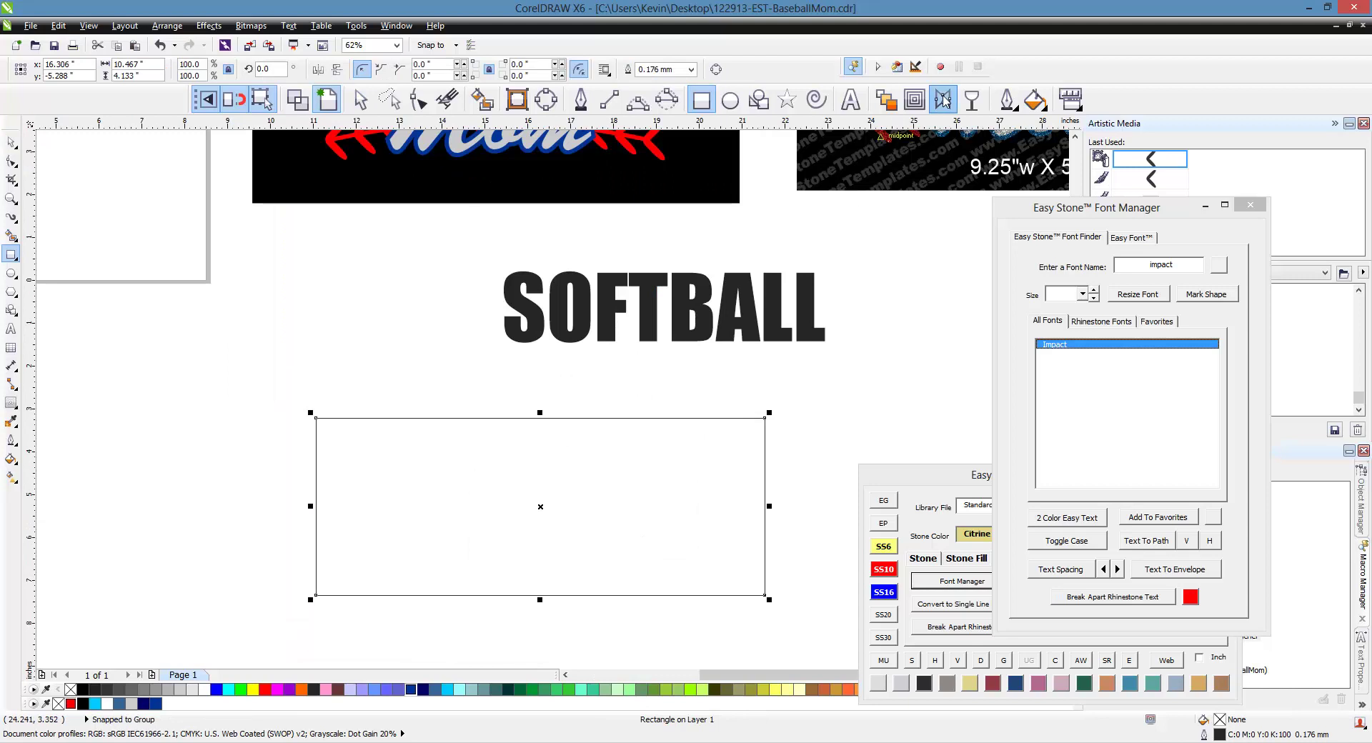
pyautogui.click(943, 100)
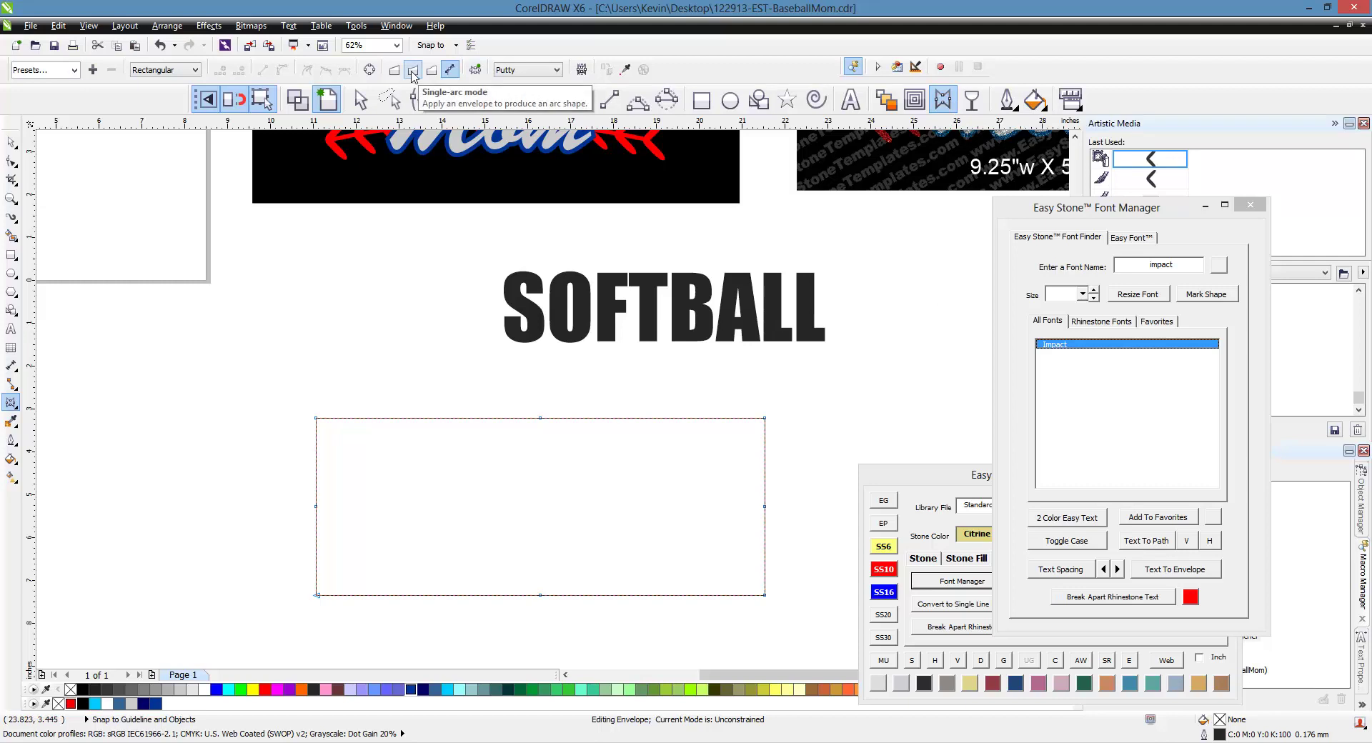
pyautogui.click(413, 71)
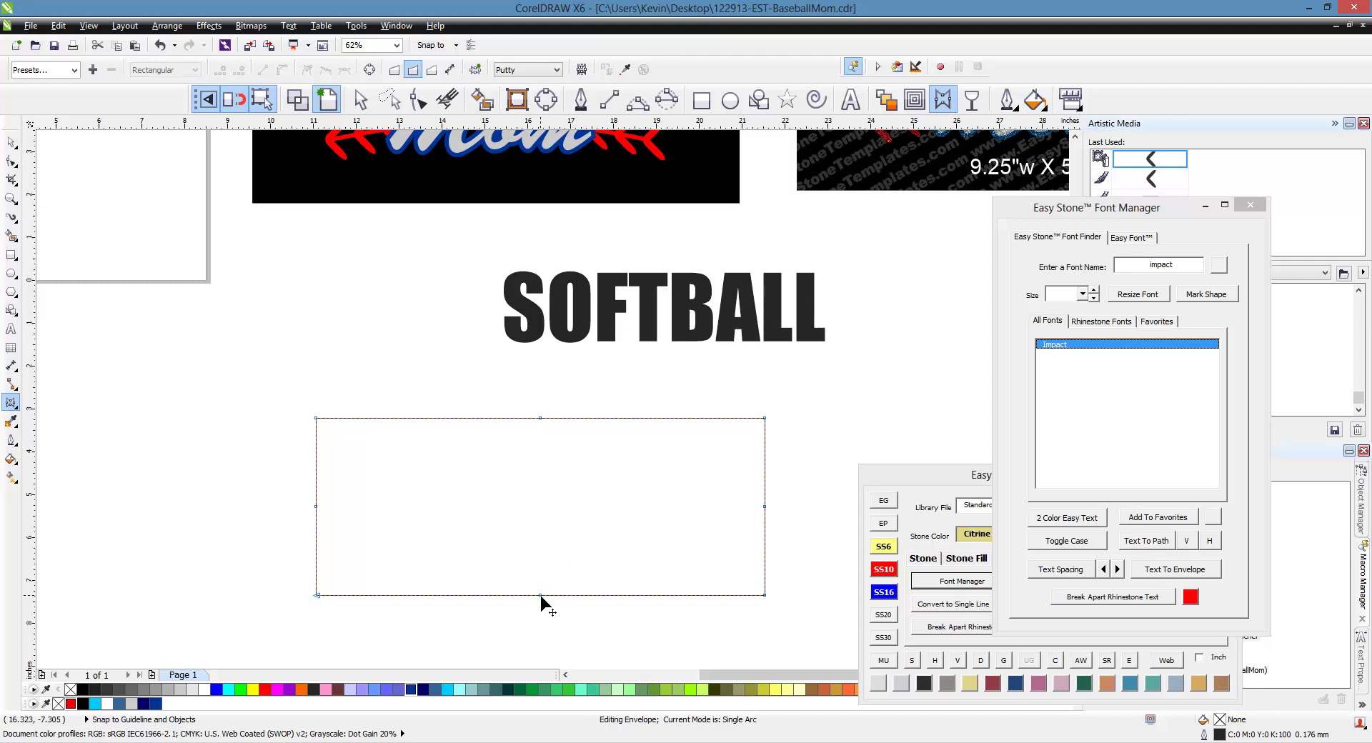
pyautogui.moveTo(541, 598); pyautogui.dragTo(540, 516)
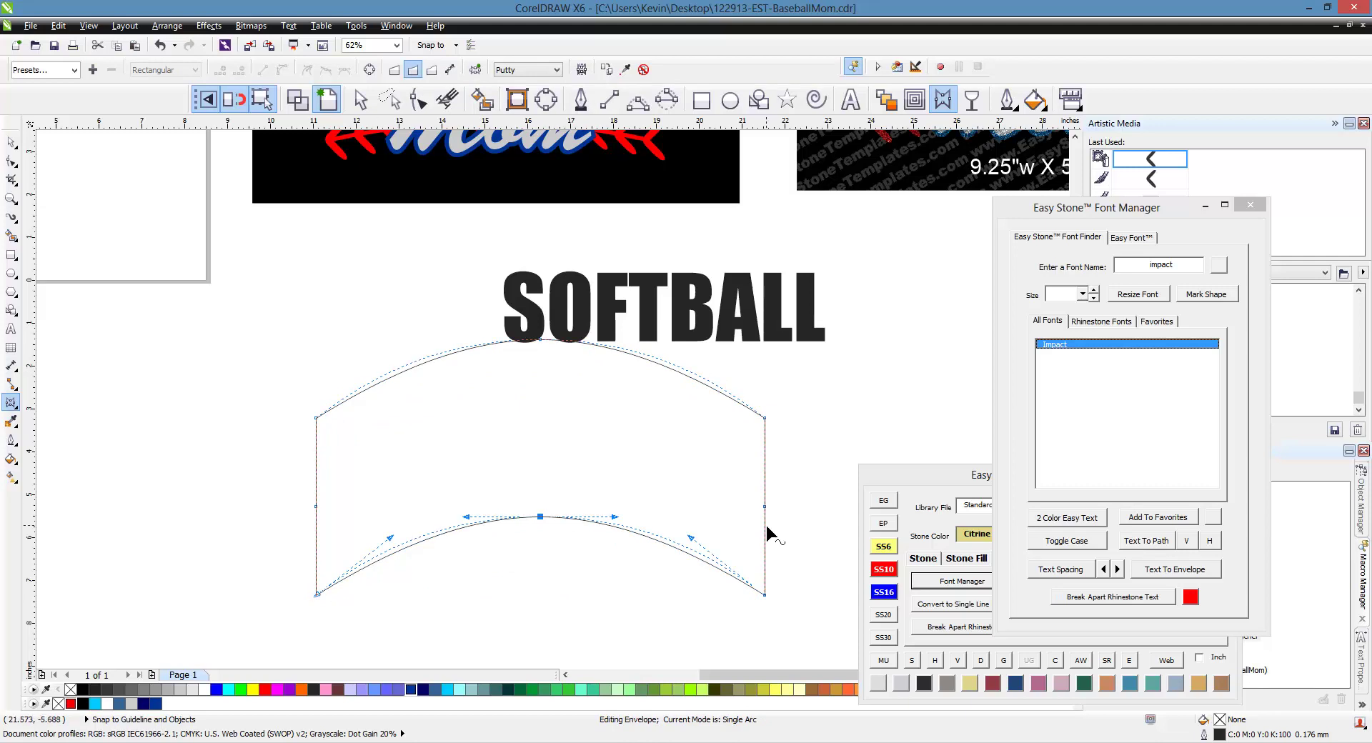
pyautogui.hotkey('ctrl', 'z')
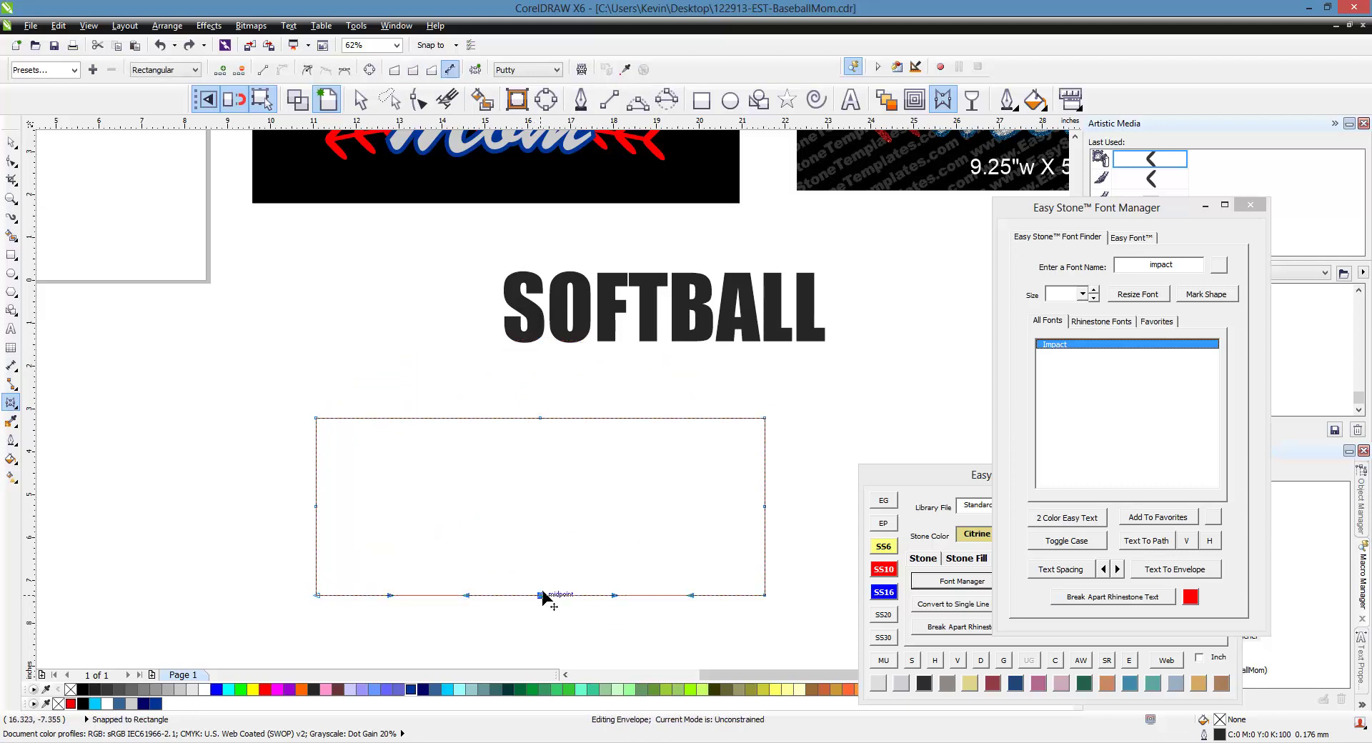
pyautogui.moveTo(540, 595); pyautogui.dragTo(539, 540)
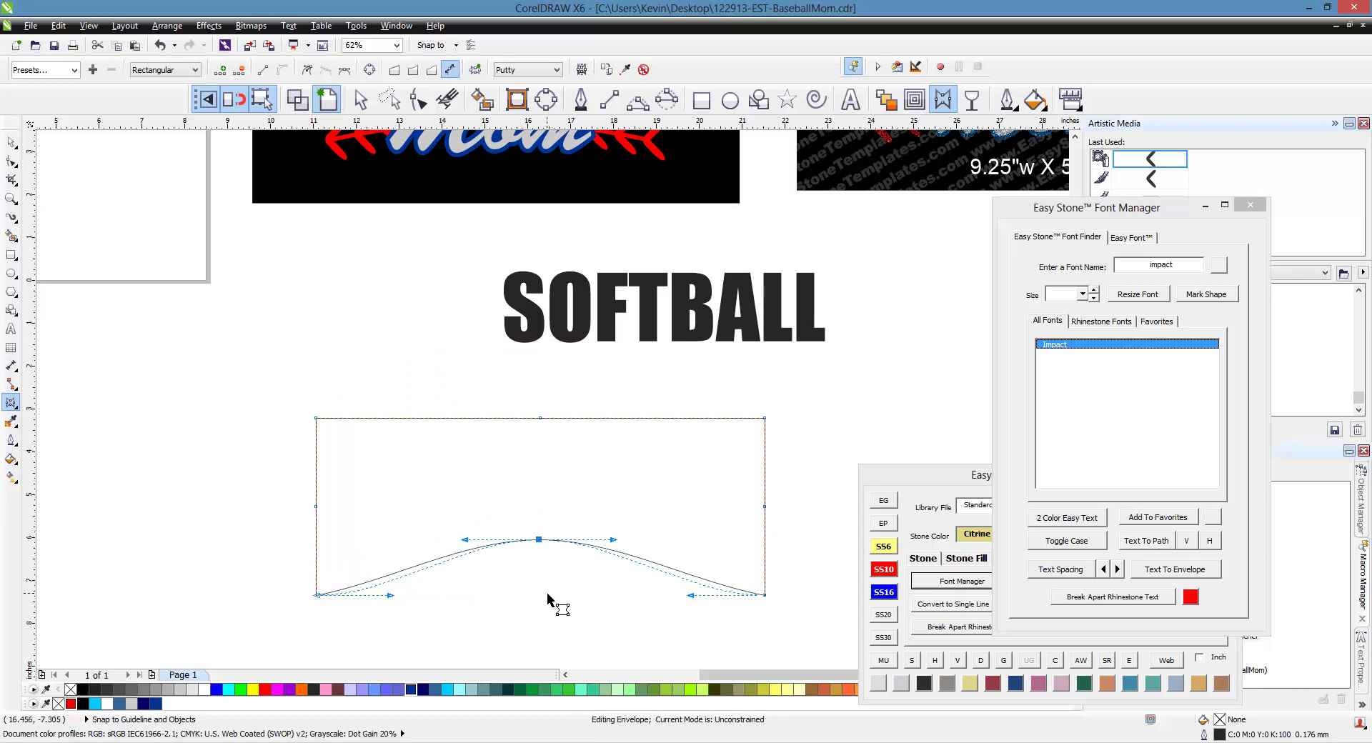
pyautogui.hotkey('ctrl', 'z')
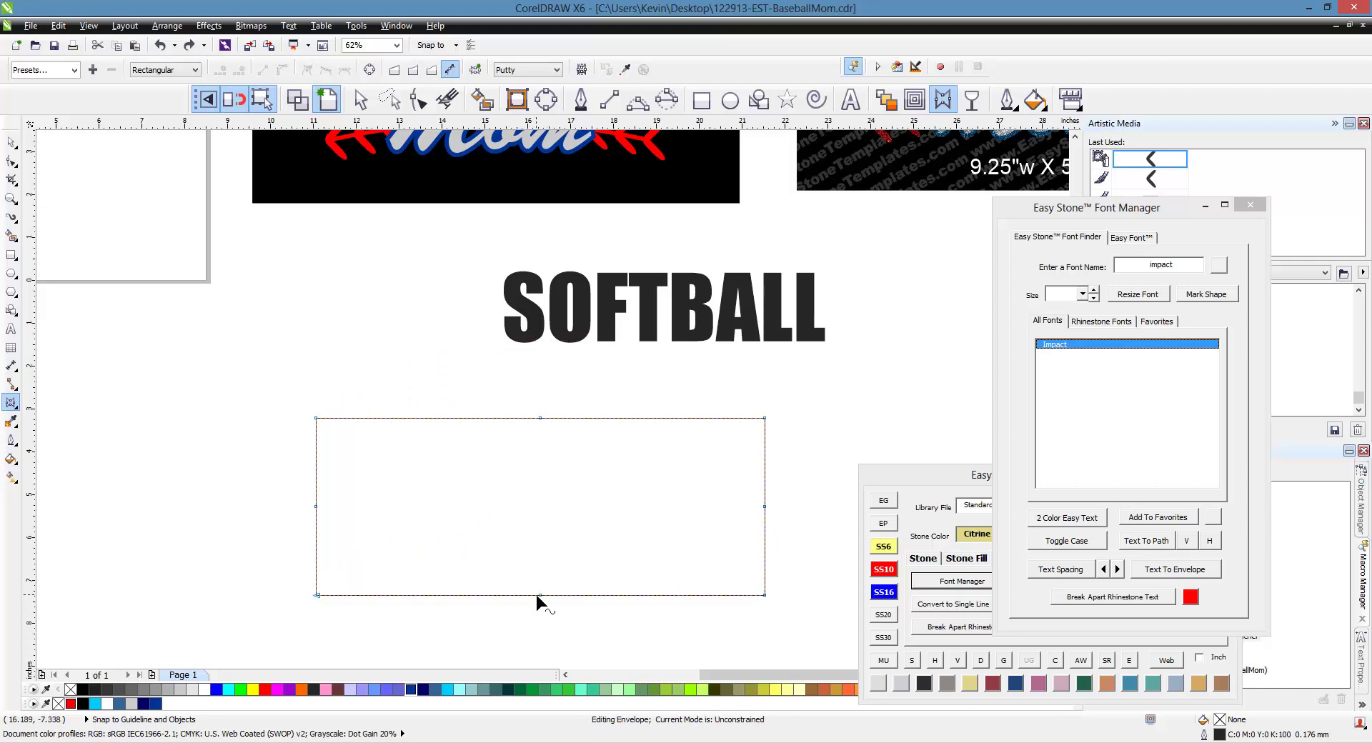
pyautogui.moveTo(539, 597); pyautogui.dragTo(542, 527)
pyautogui.hotkey('ctrl', 'z')
pyautogui.hotkey('ctrl', 'z')
# Step: Bend the rectangle's upper and lower edges symmetrically inward with a single-arc envelope
pyautogui.click(413, 69)
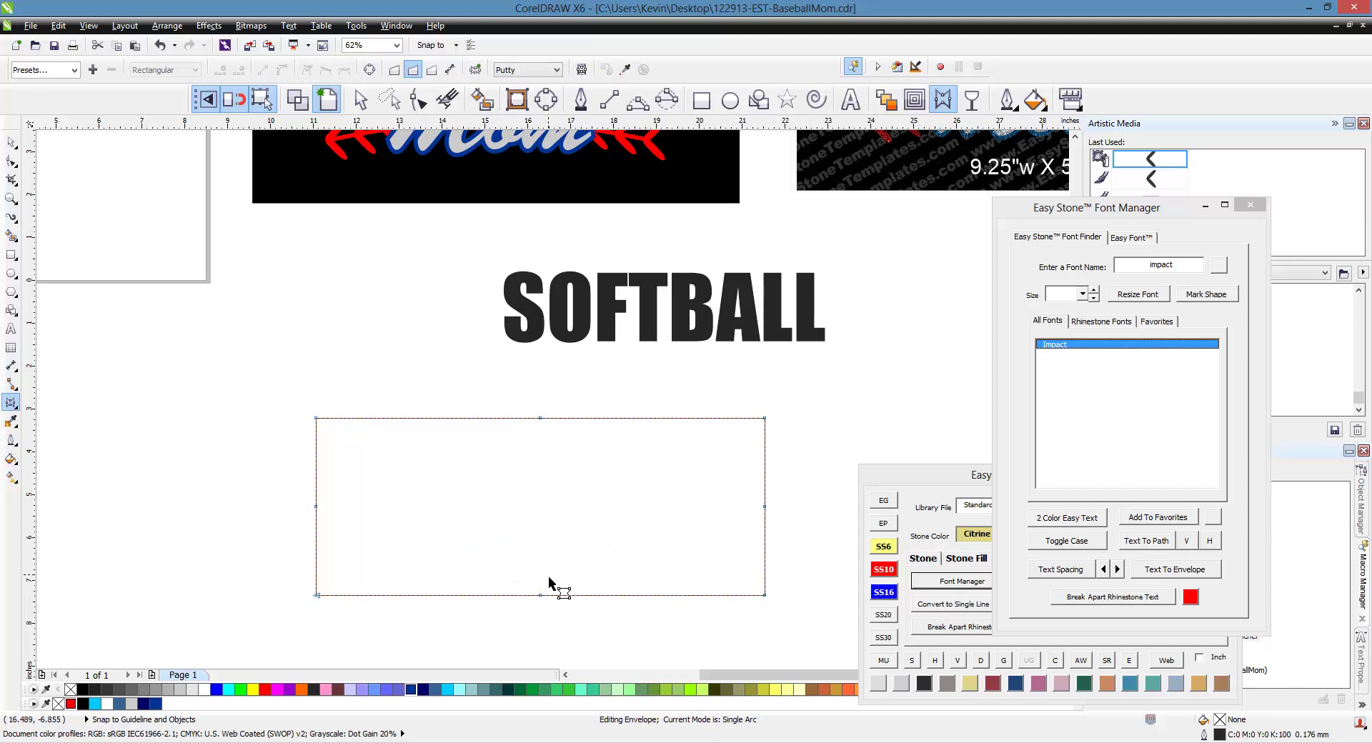
pyautogui.moveTo(540, 594); pyautogui.dragTo(541, 562)
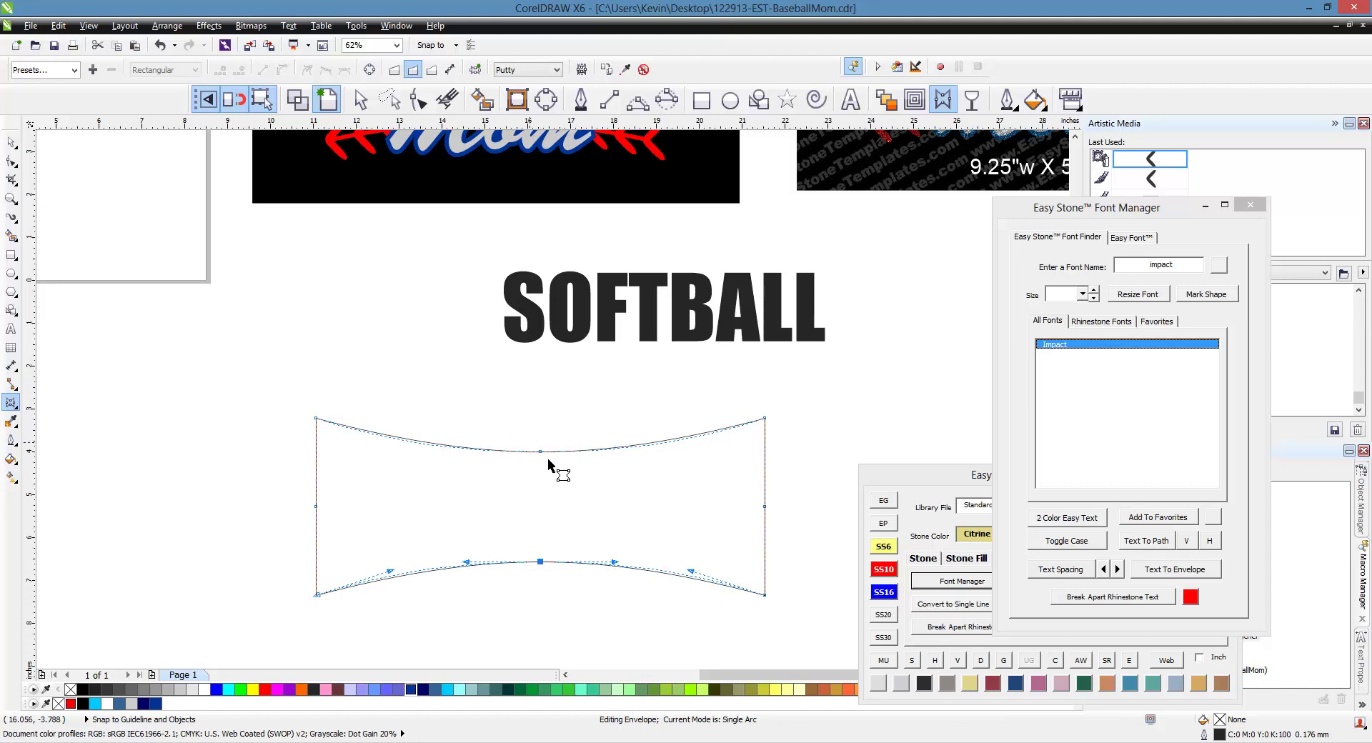
pyautogui.click(13, 144)
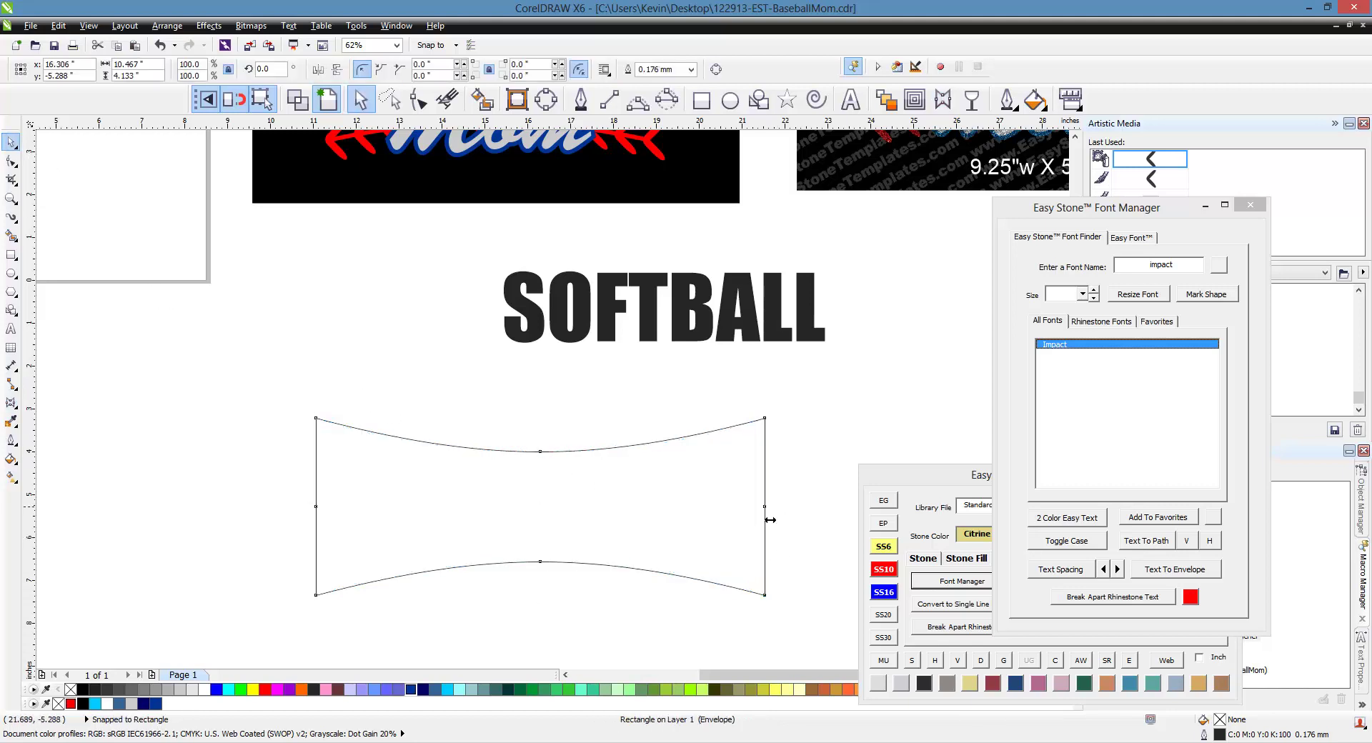
# Step: Narrow the curved shape to about 8.9 inches wide and shift it slightly right under the text
pyautogui.moveTo(770, 519); pyautogui.dragTo(703, 521)
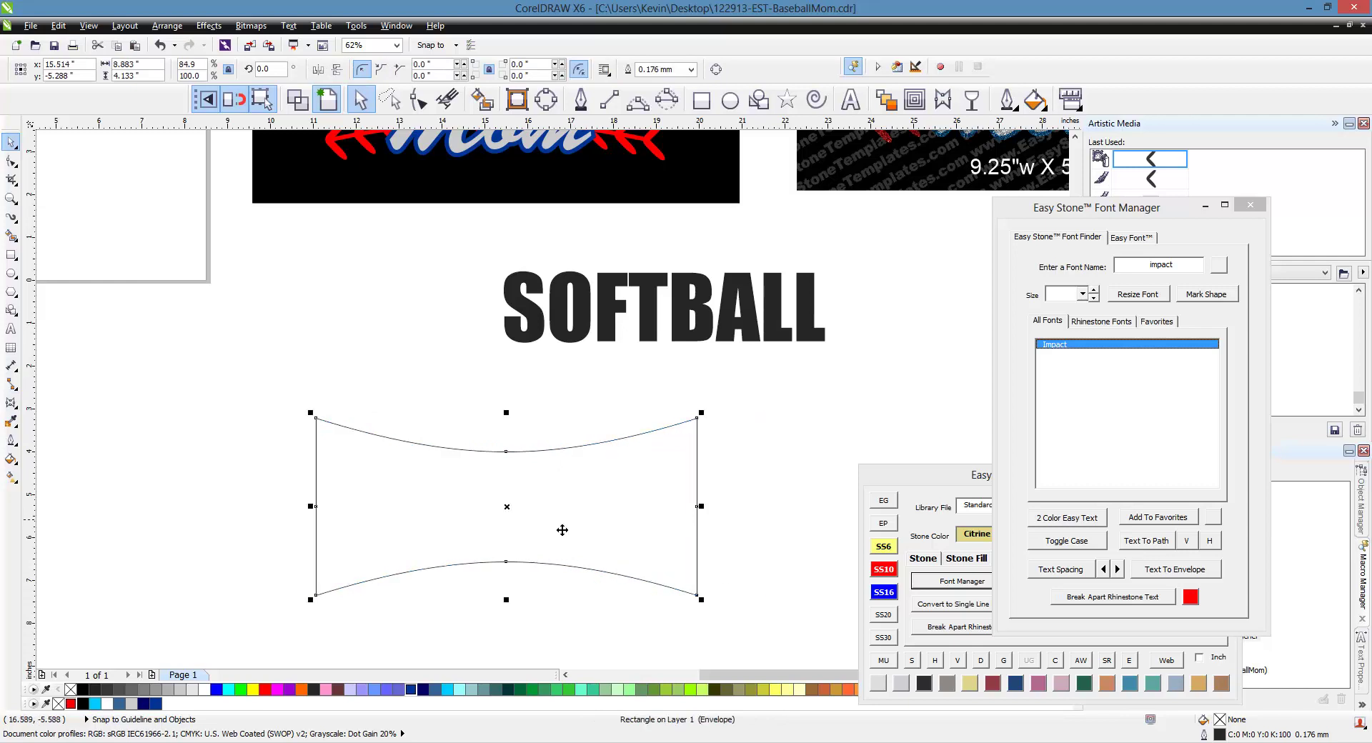
pyautogui.moveTo(607, 530); pyautogui.dragTo(654, 520)
pyautogui.scroll(-1, 602, 474)
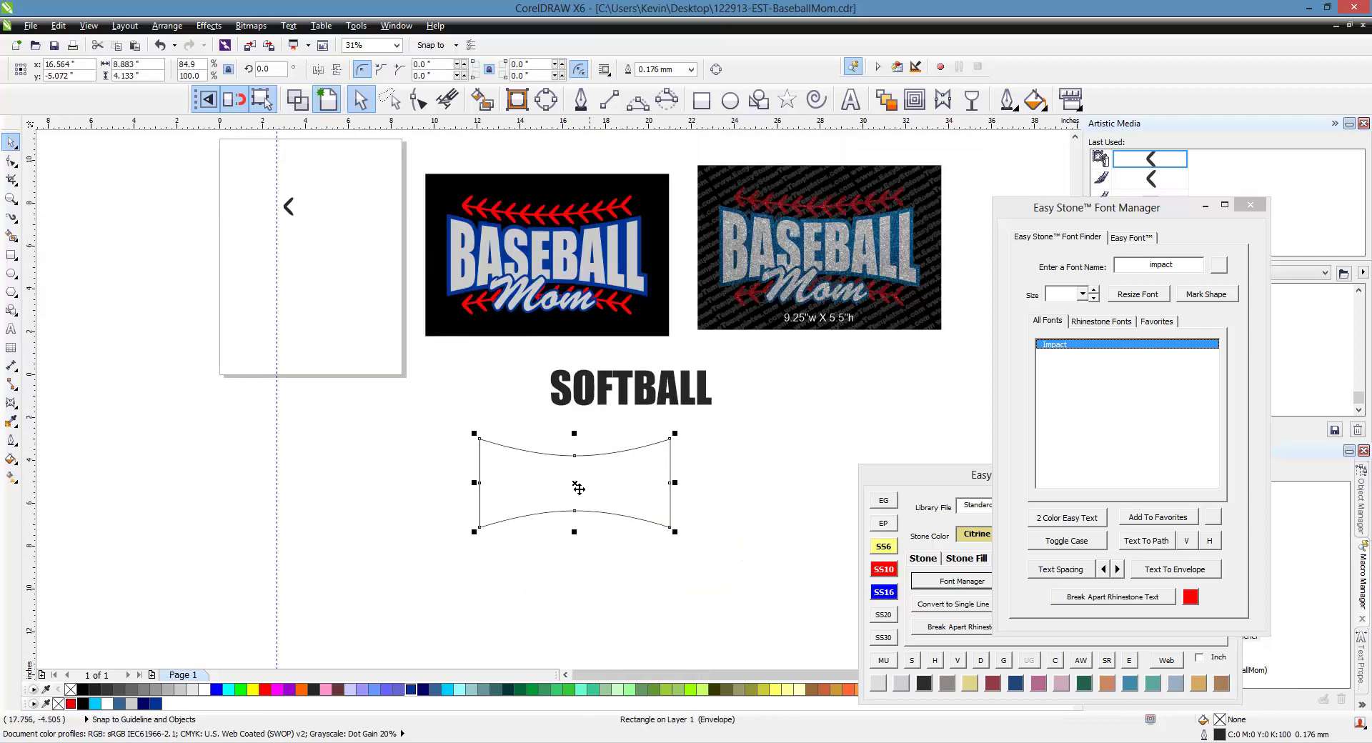
pyautogui.click(571, 589)
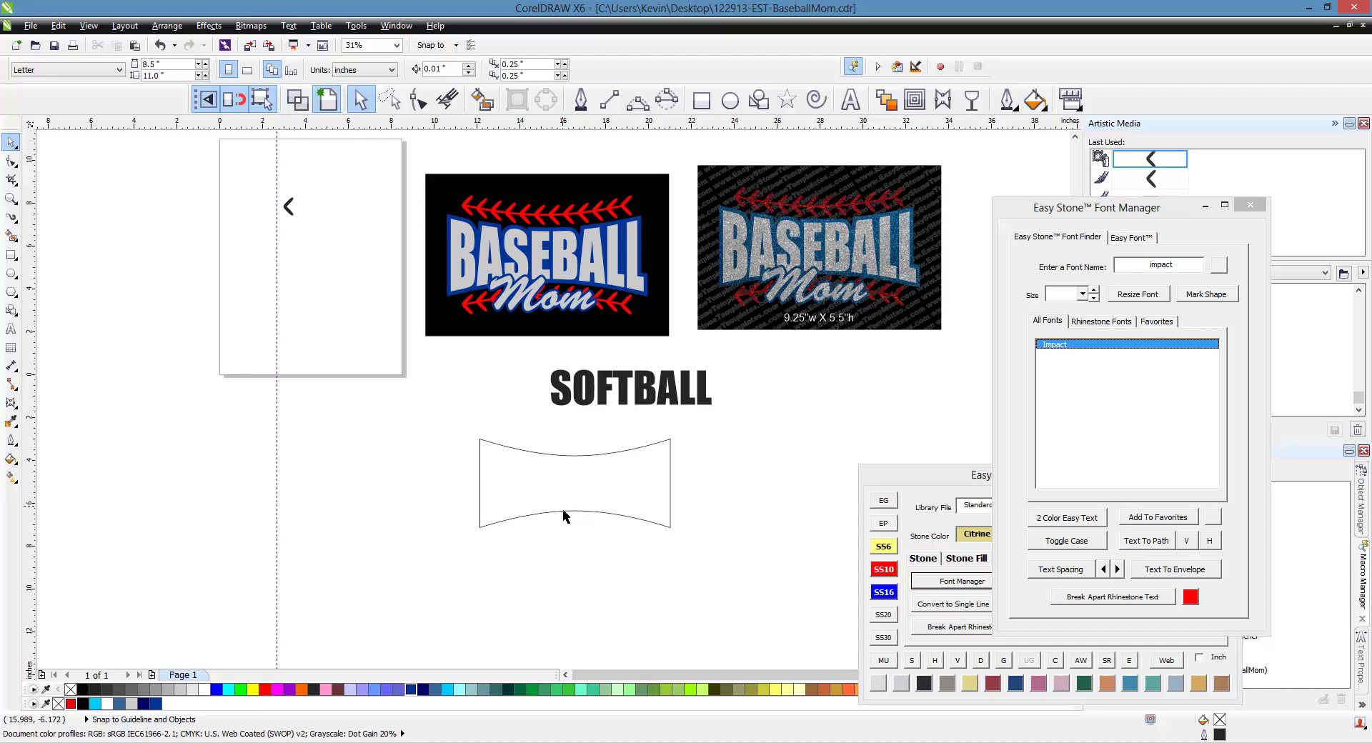
# Step: Move the SOFTBALL text directly above the curved shape and fit it into that shape with Text To Envelope
pyautogui.click(631, 391)
pyautogui.moveTo(632, 391); pyautogui.dragTo(567, 393)
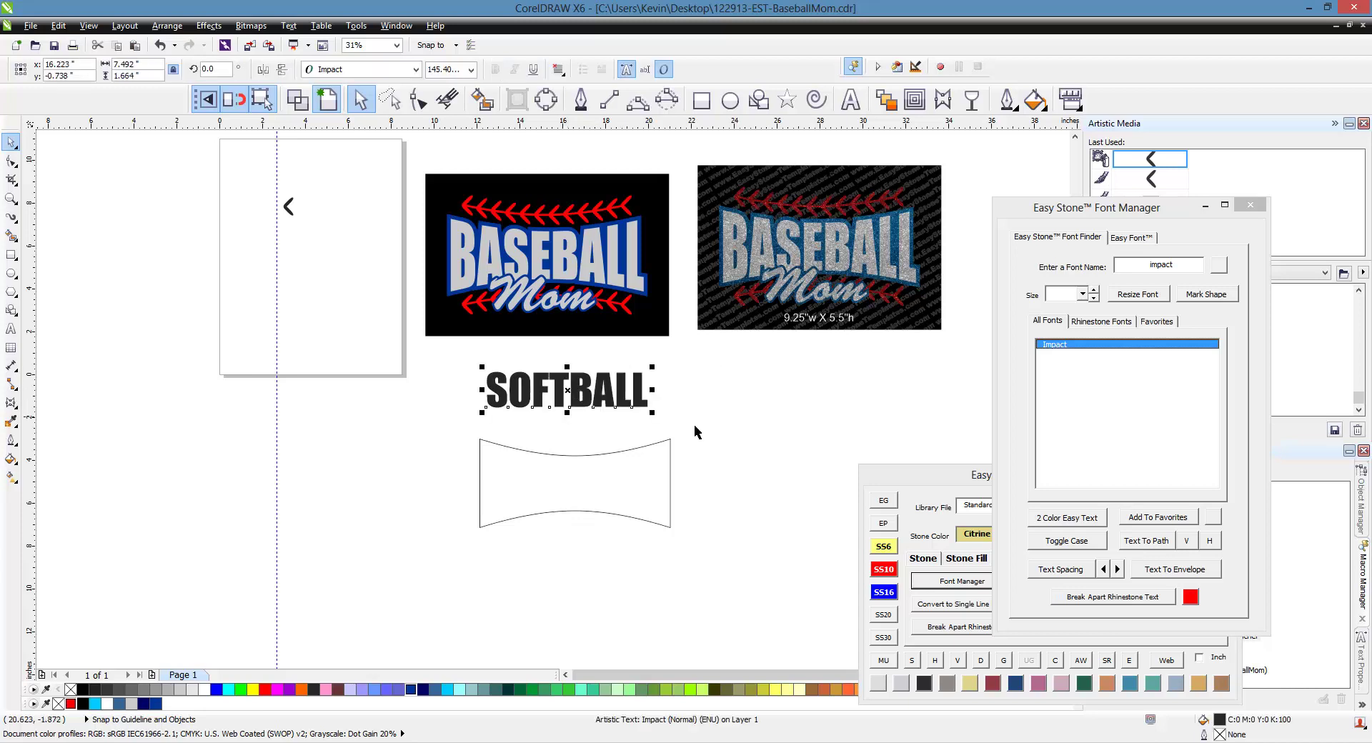
pyautogui.click(1190, 569)
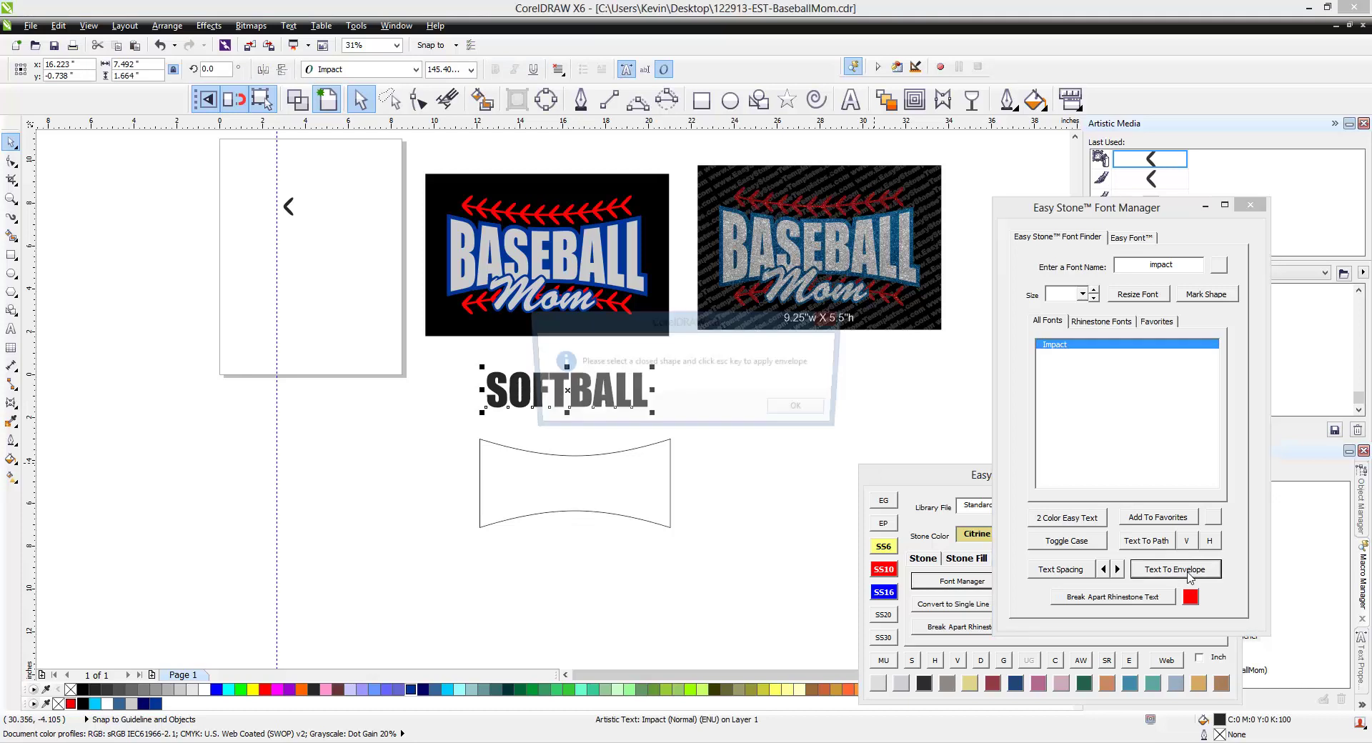
pyautogui.click(801, 410)
pyautogui.click(616, 510)
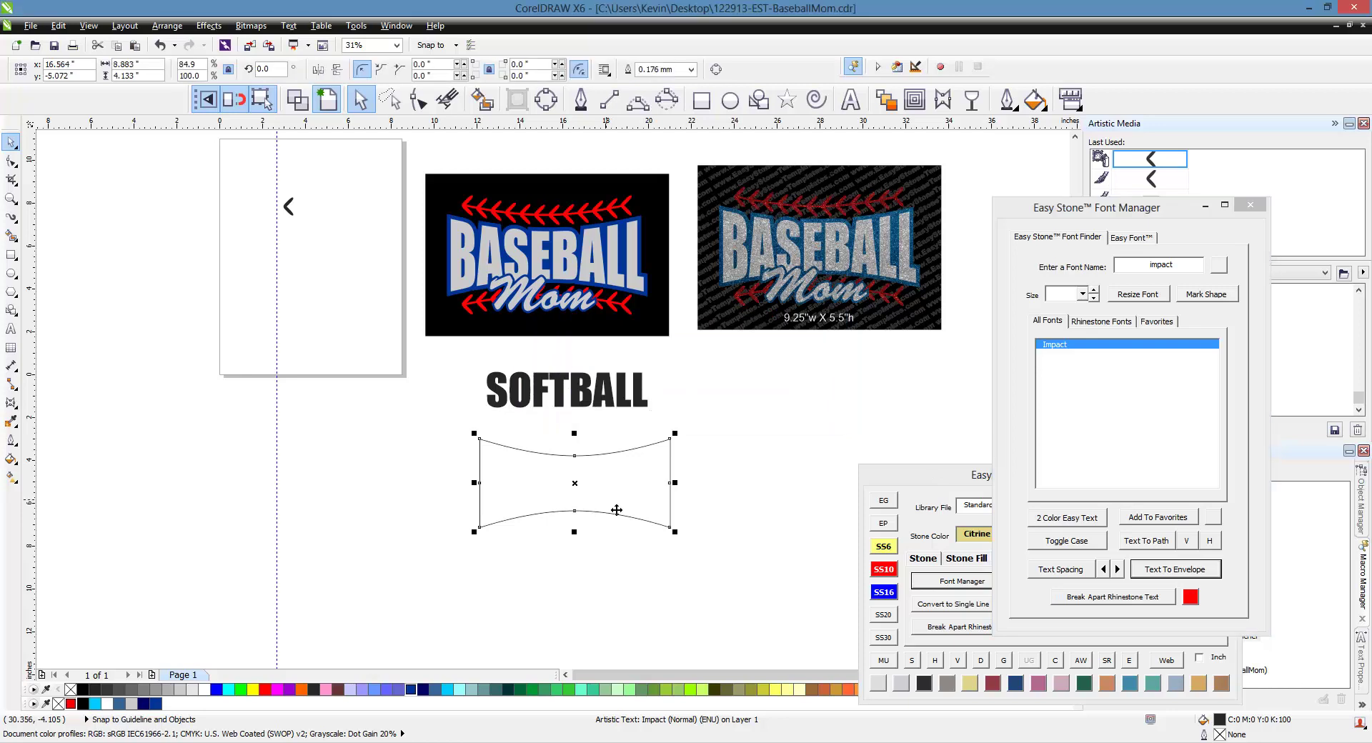
pyautogui.press('Escape')
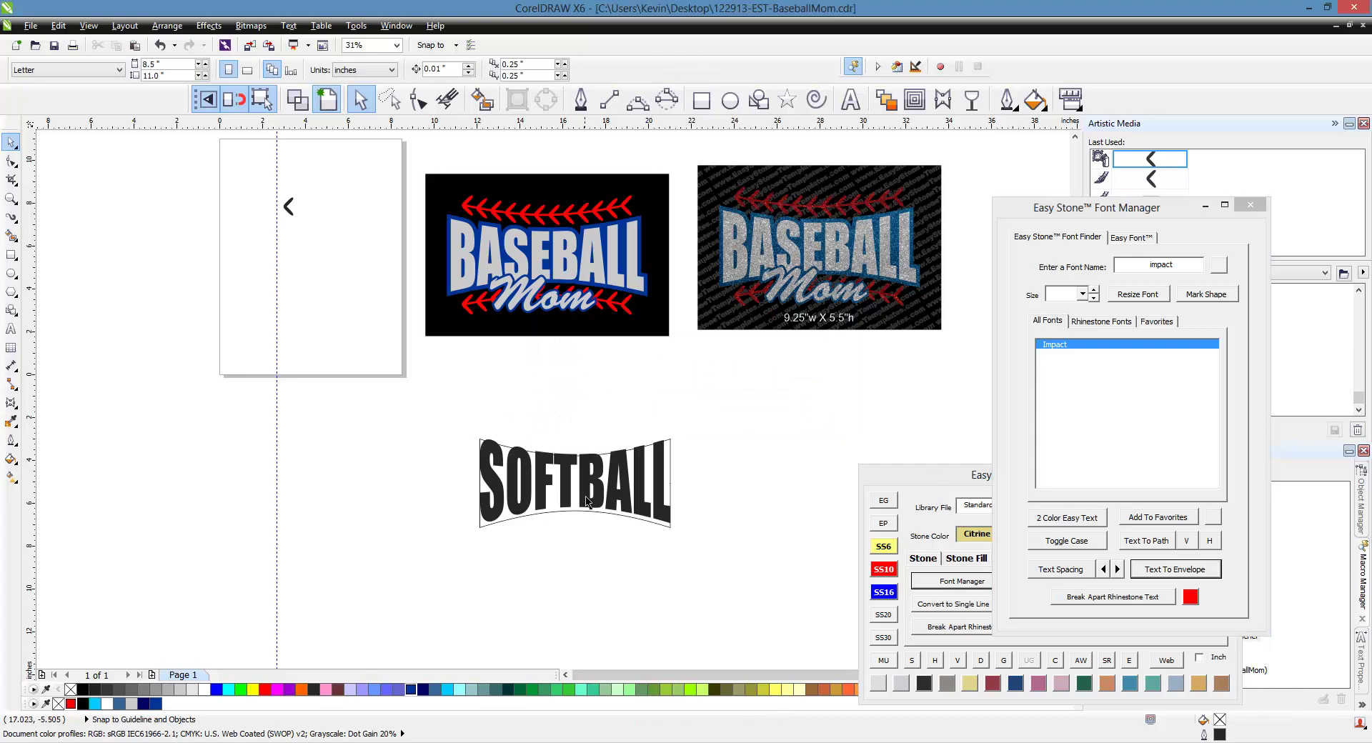
# Step: Move the curved outline off the warped SOFTBALL text to the empty area left of it
pyautogui.click(595, 502)
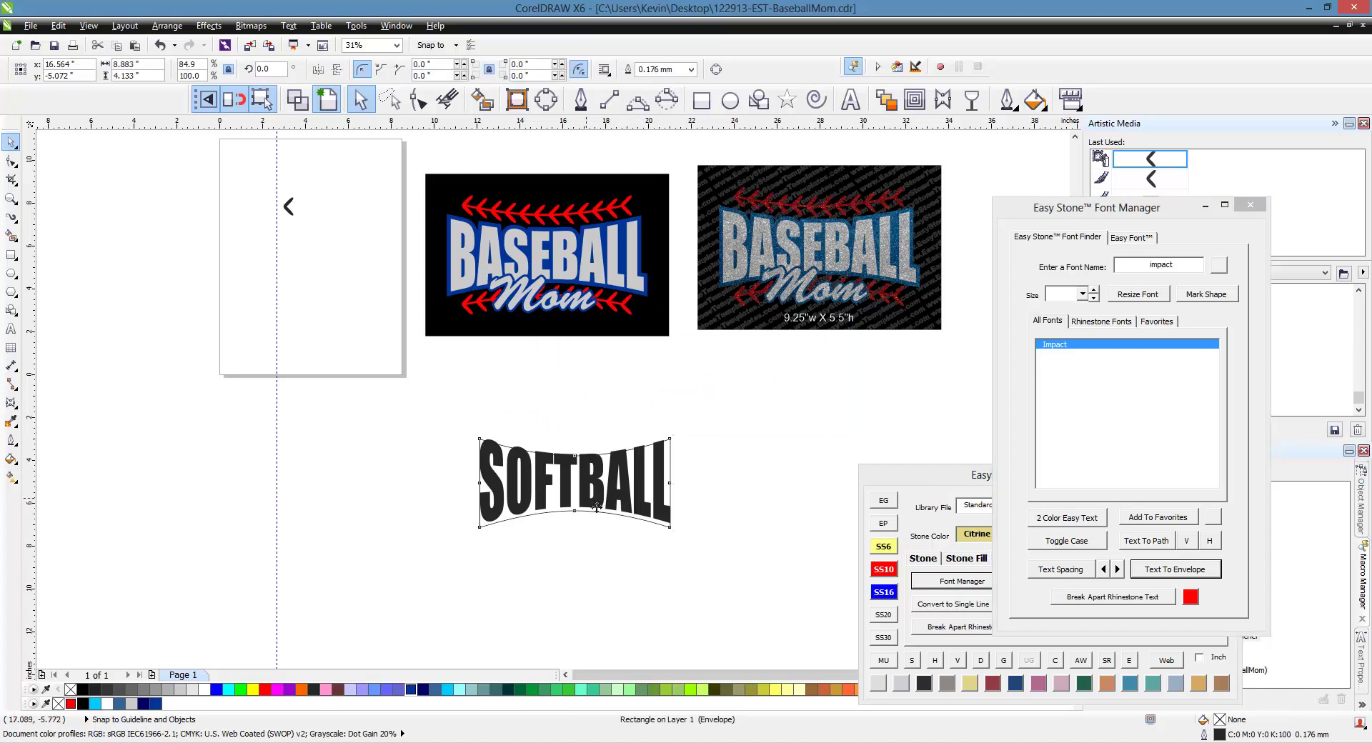
pyautogui.moveTo(596, 509); pyautogui.dragTo(354, 503)
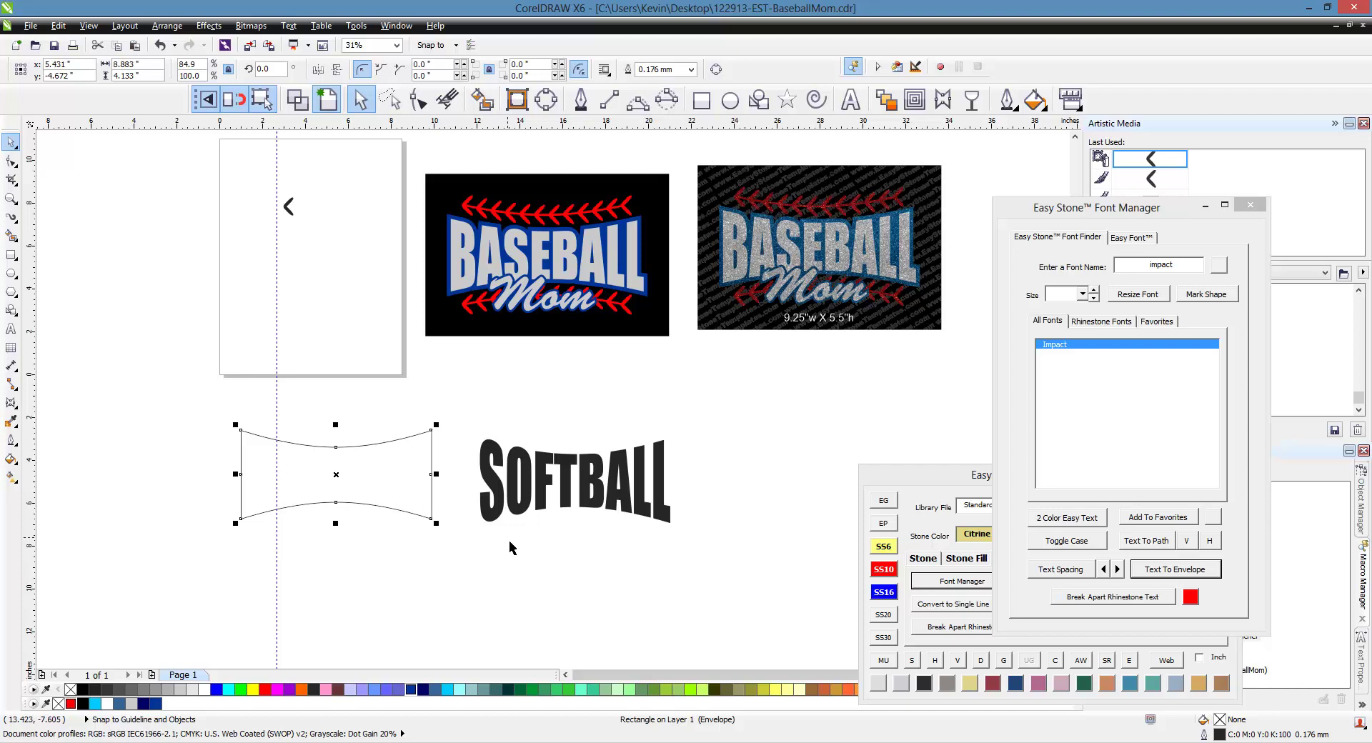
pyautogui.click(590, 548)
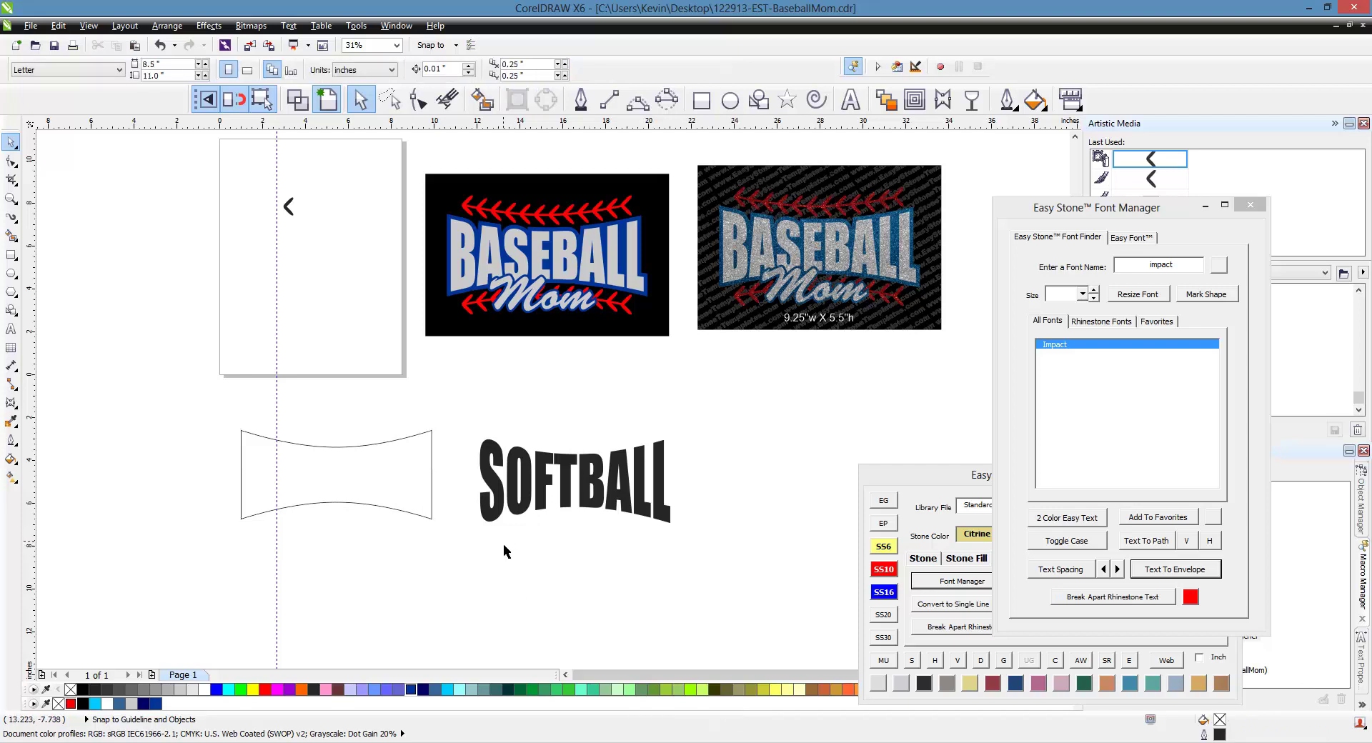
# Step: Save the curved outline's envelope as a preset named DoubleArch
pyautogui.click(389, 483)
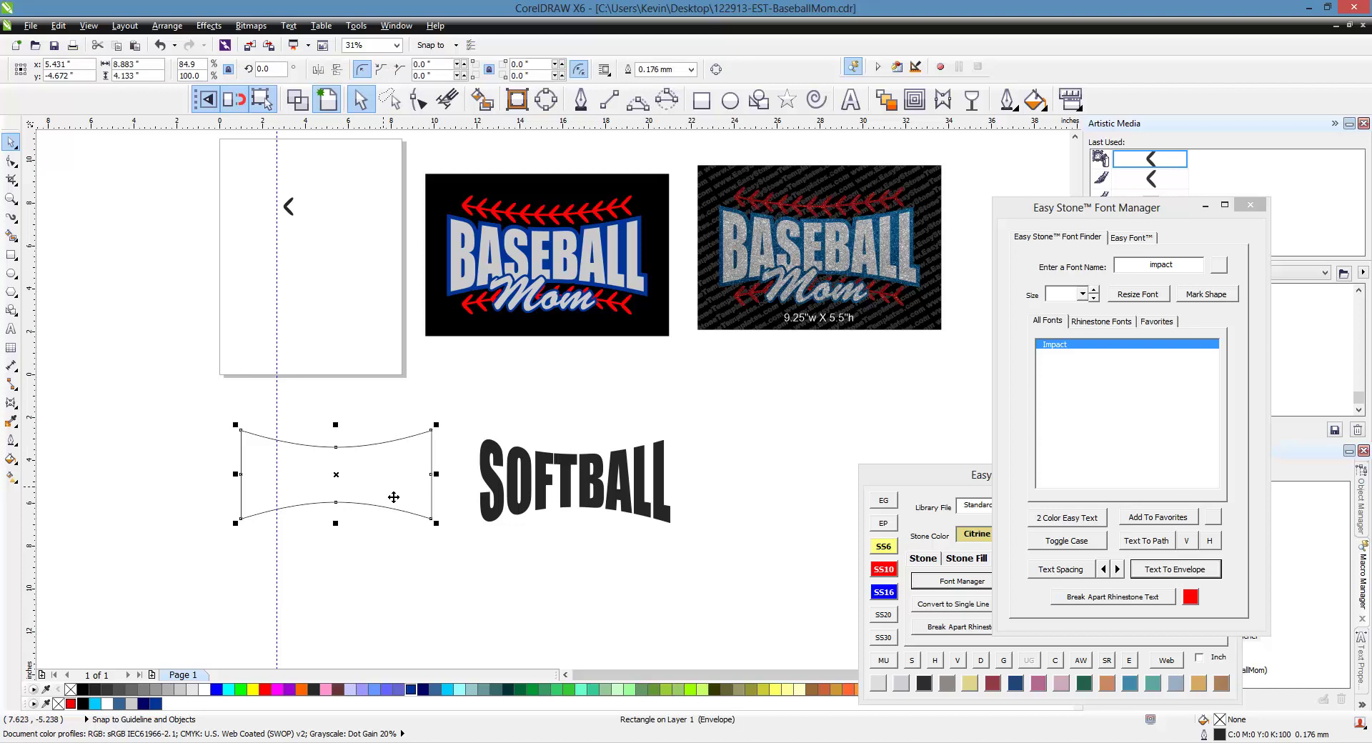
pyautogui.click(943, 100)
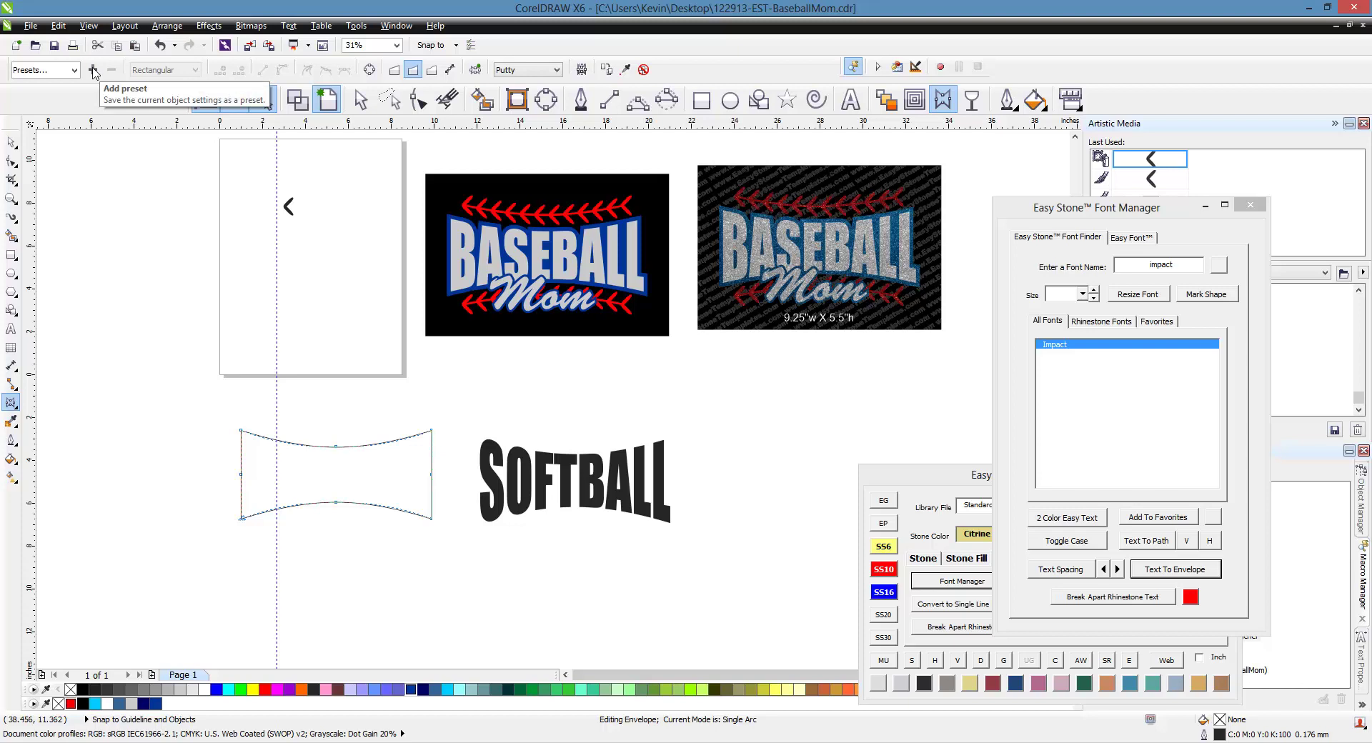
pyautogui.click(93, 70)
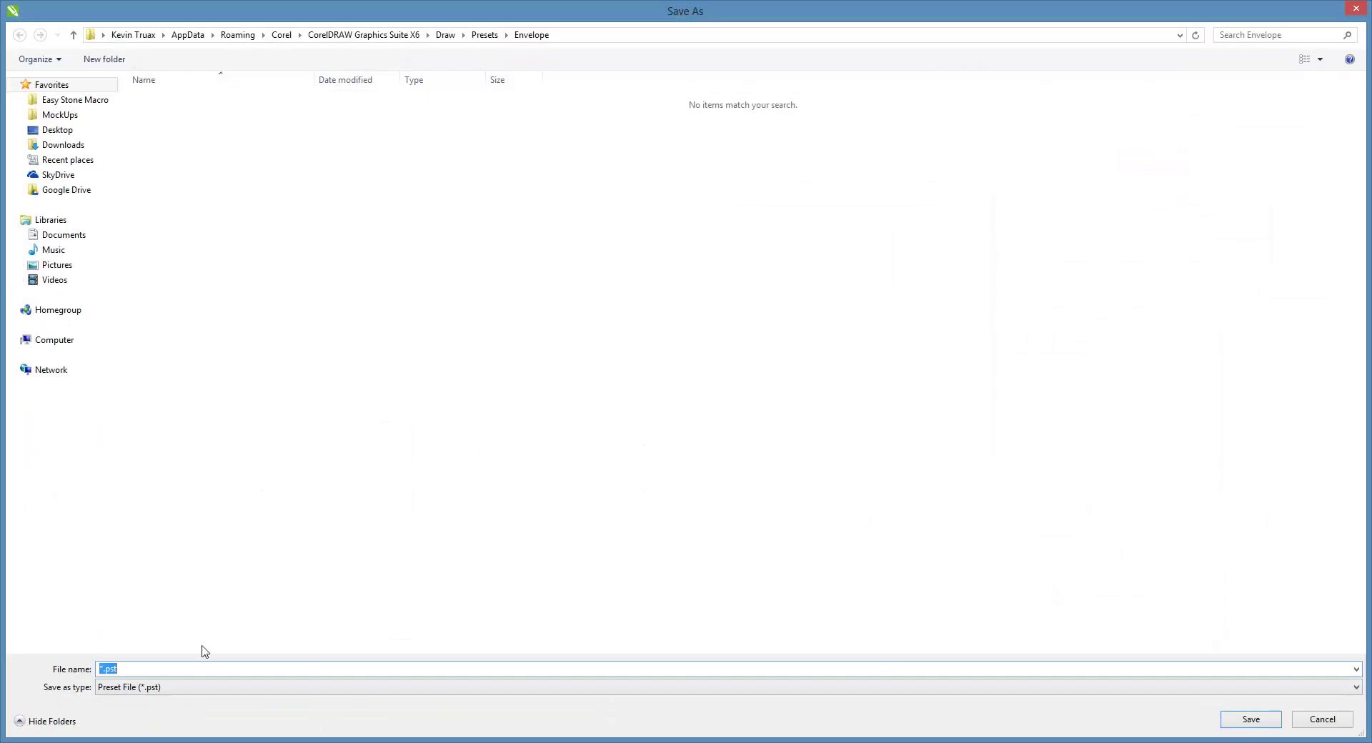
pyautogui.write('DoubleArch')
pyautogui.click(1249, 720)
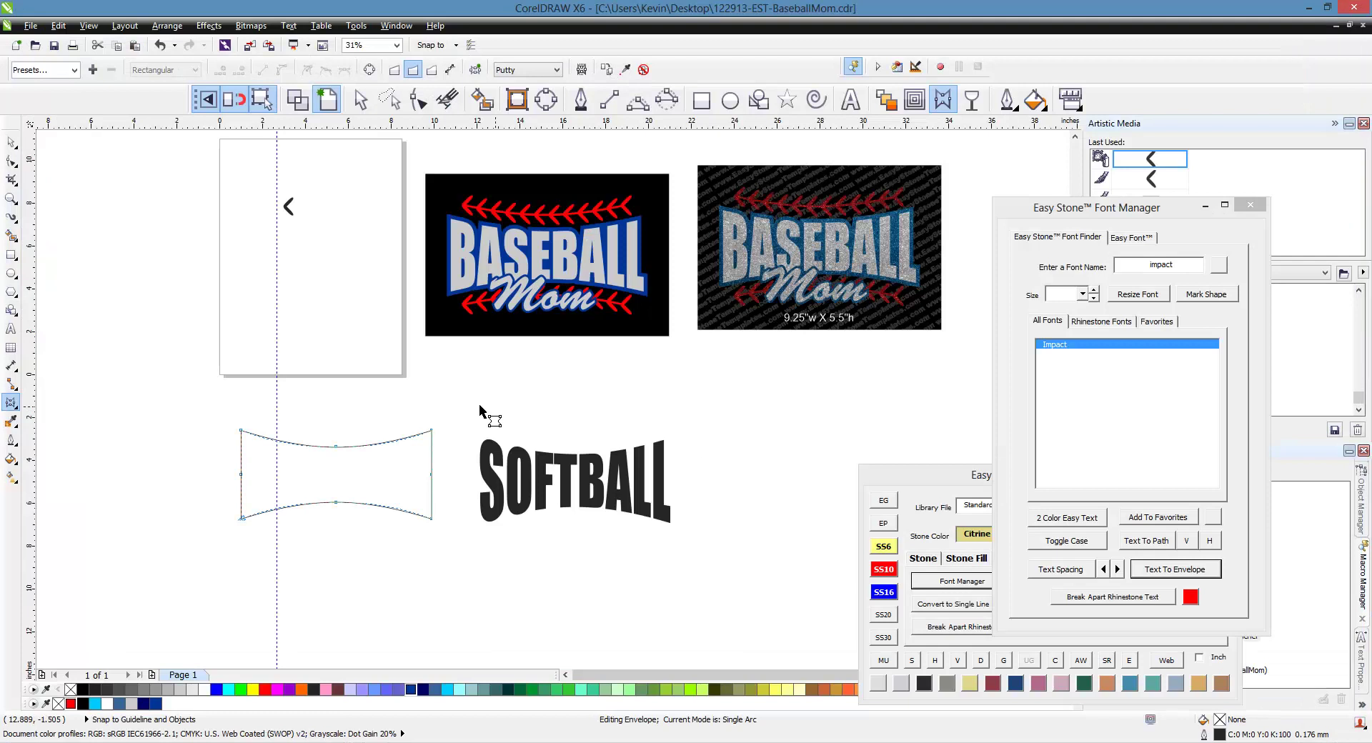
# Step: Delete the curved outline from the area left of the warped SOFTBALL text
pyautogui.click(12, 142)
pyautogui.click(322, 476)
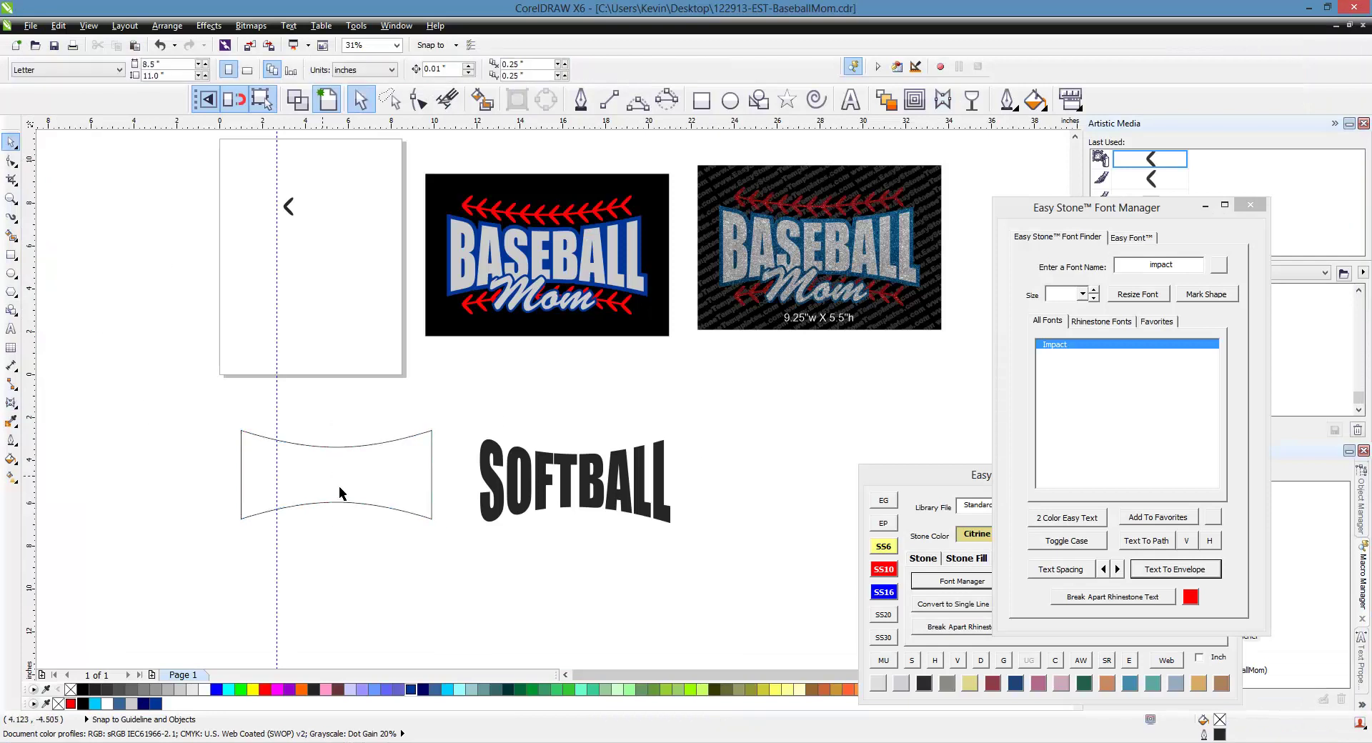
pyautogui.click(340, 491)
pyautogui.press('Delete')
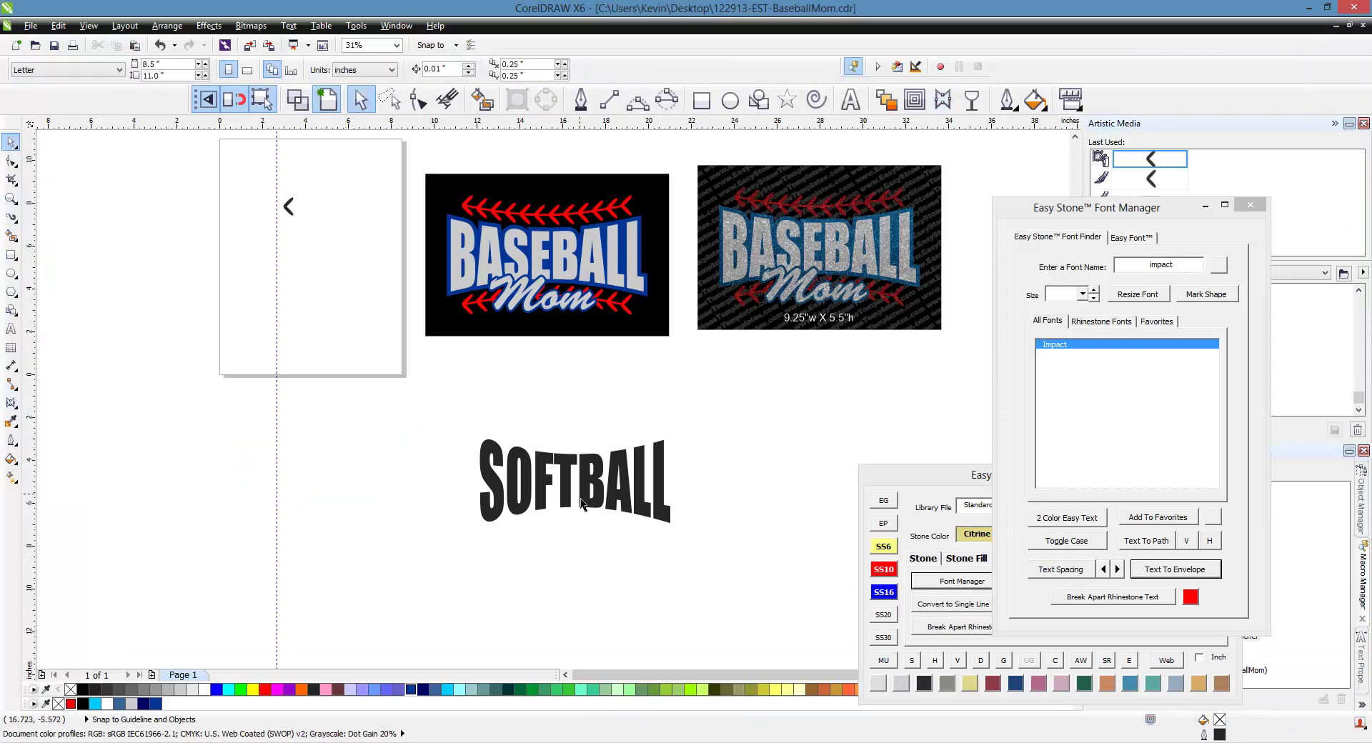
# Step: Move the SOFTBALL text to the empty area directly below the page
pyautogui.click(574, 501)
pyautogui.moveTo(572, 502); pyautogui.dragTo(328, 455)
pyautogui.click(692, 493)
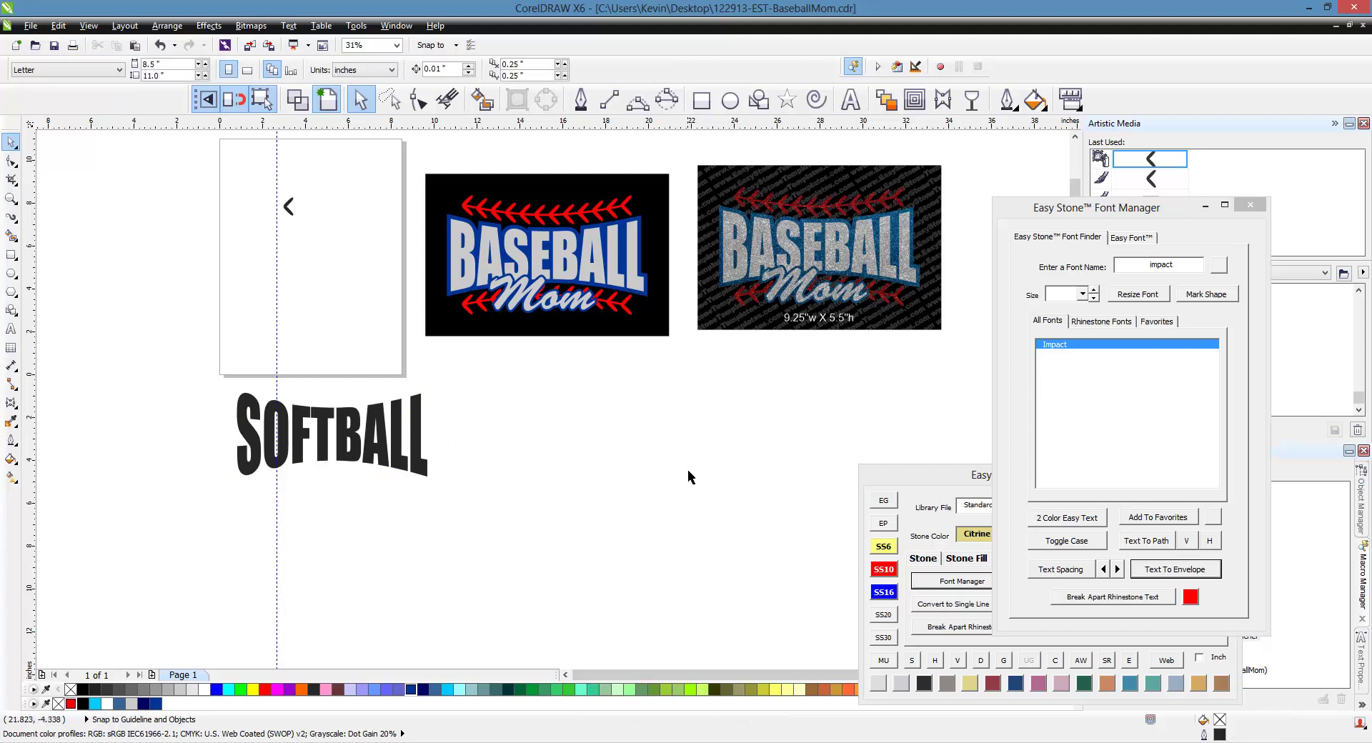
# Step: Start a line of artistic text in the empty area right of the SOFTBALL lettering
pyautogui.click(851, 101)
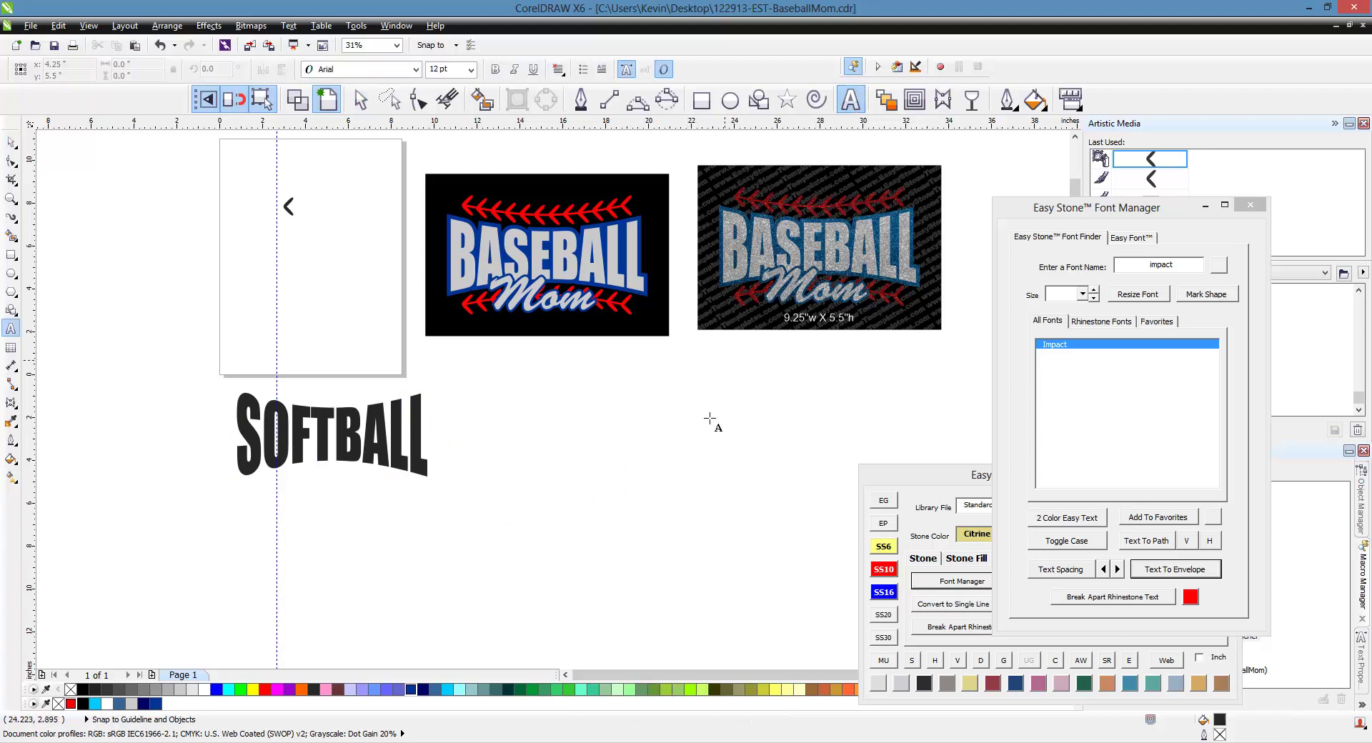
pyautogui.click(611, 499)
pyautogui.write('VOL')
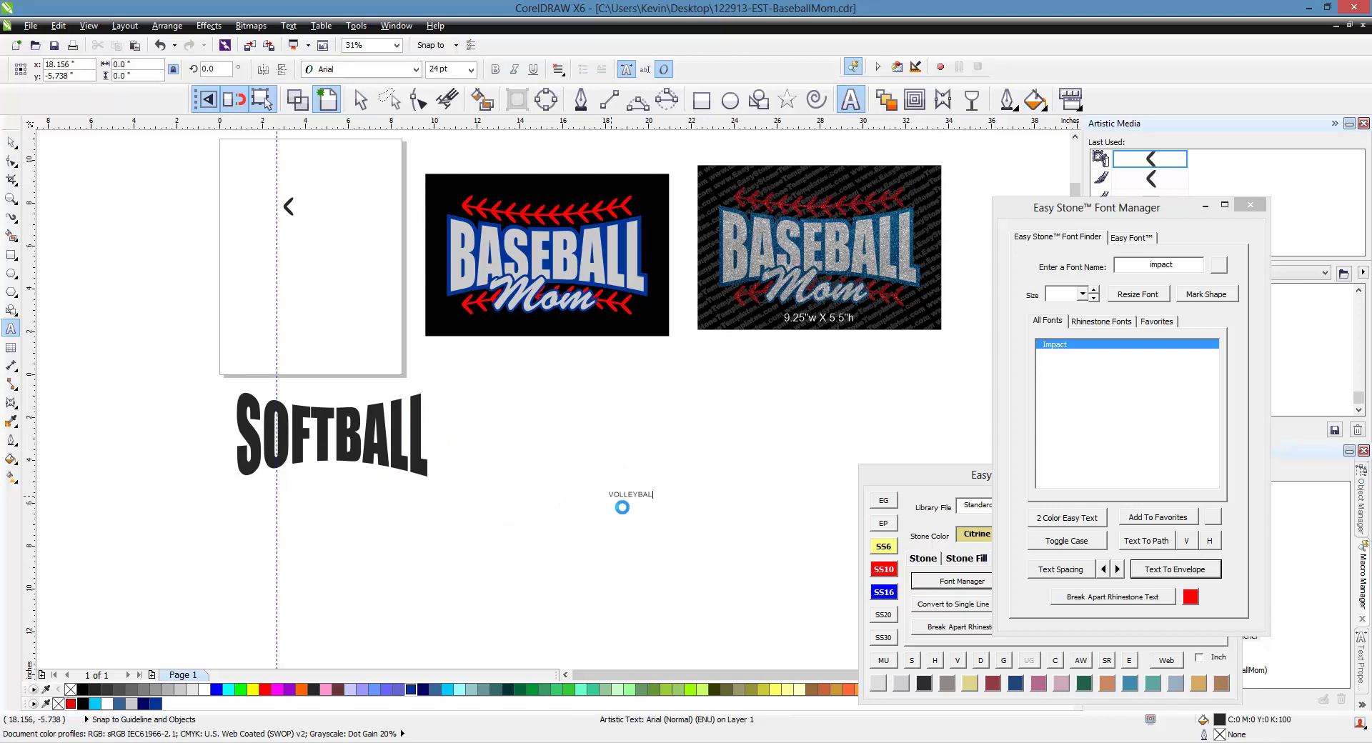
pyautogui.write('LEYBAL')
pyautogui.press('BackSpace')
pyautogui.press('BackSpace')
pyautogui.press('BackSpace')
pyautogui.press('BackSpace')
pyautogui.press('BackSpace')
pyautogui.press('BackSpace')
pyautogui.press('BackSpace')
pyautogui.press('BackSpace')
pyautogui.press('BackSpace')
# Step: Enter SOCCER as the text and enlarge it proportionally to about 10.3 inches wide
pyautogui.write('S')
pyautogui.press('BackSpace')
pyautogui.write('SO')
pyautogui.hotkey('ctrl', 'space')
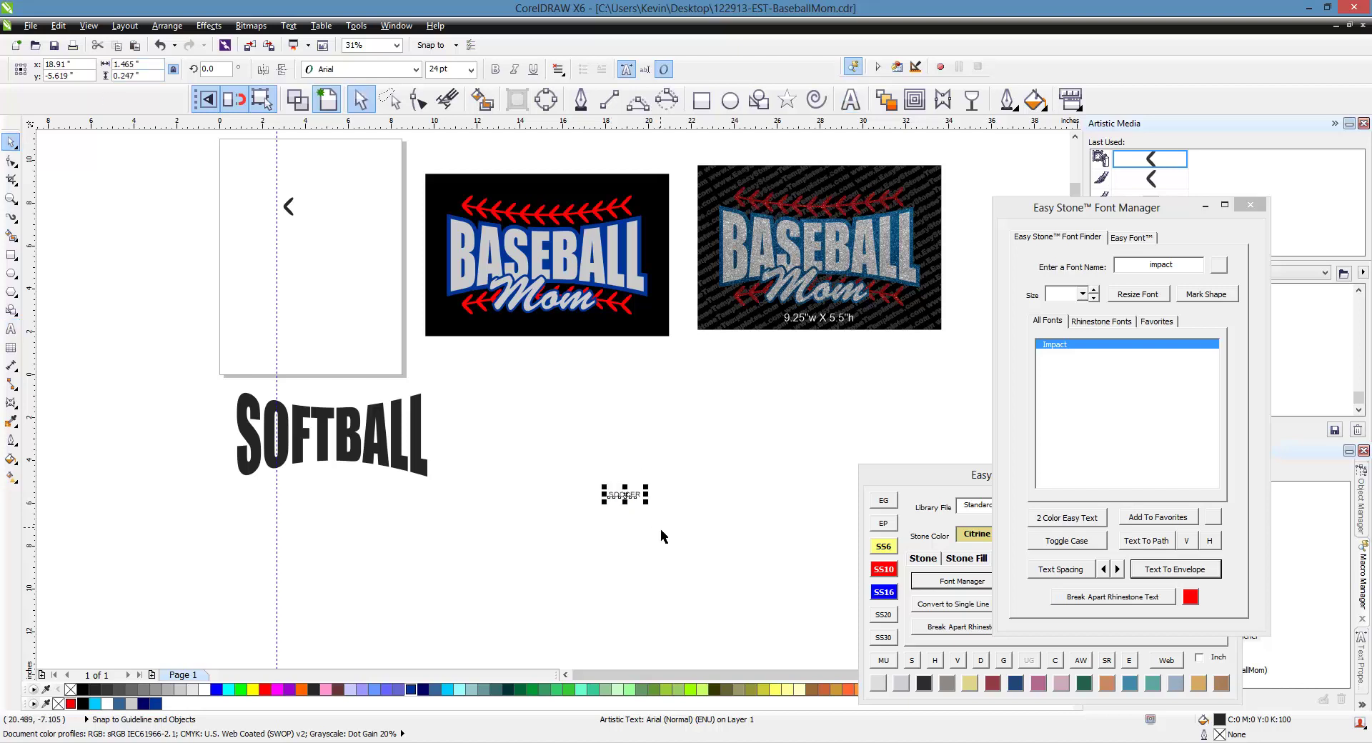
pyautogui.moveTo(655, 515); pyautogui.dragTo(843, 547)
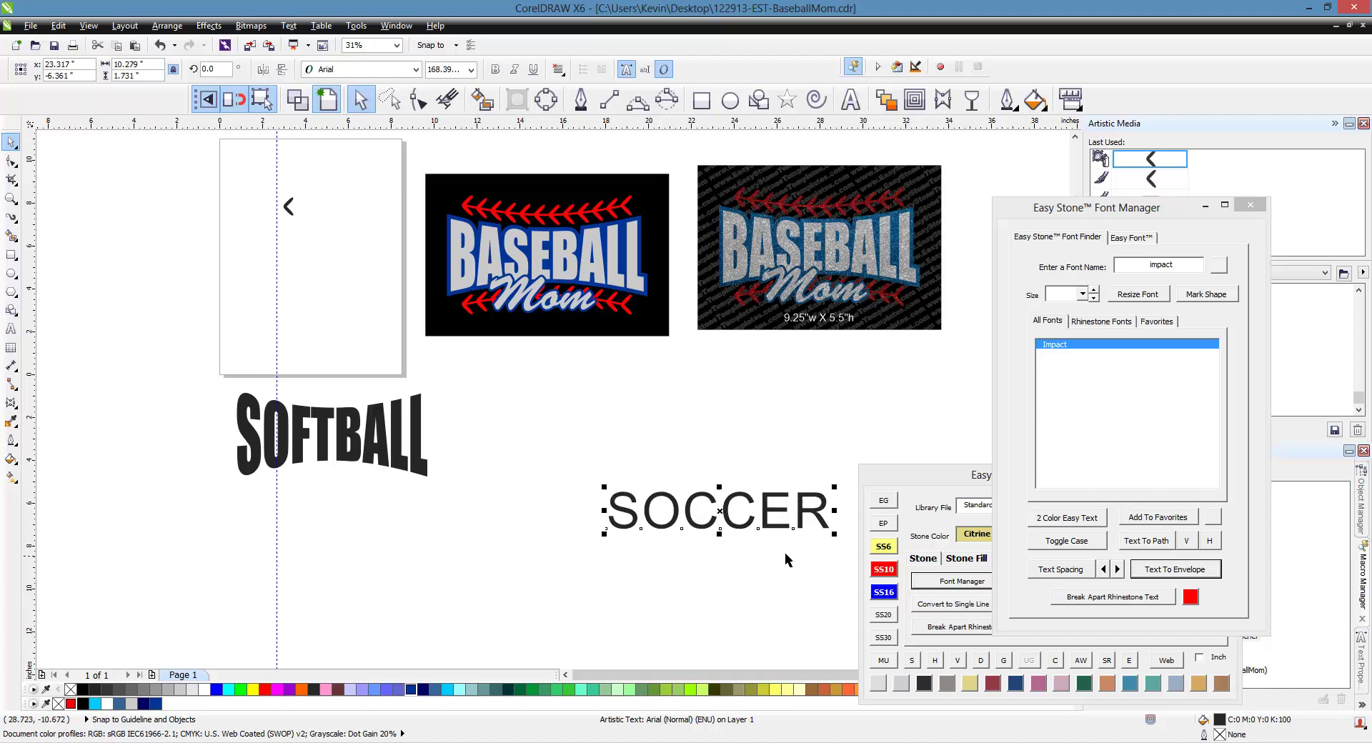
# Step: Set SOCCER in the Impact font and move it up and closer to the SOFTBALL text
pyautogui.click(1056, 345)
pyautogui.doubleClick(1059, 349)
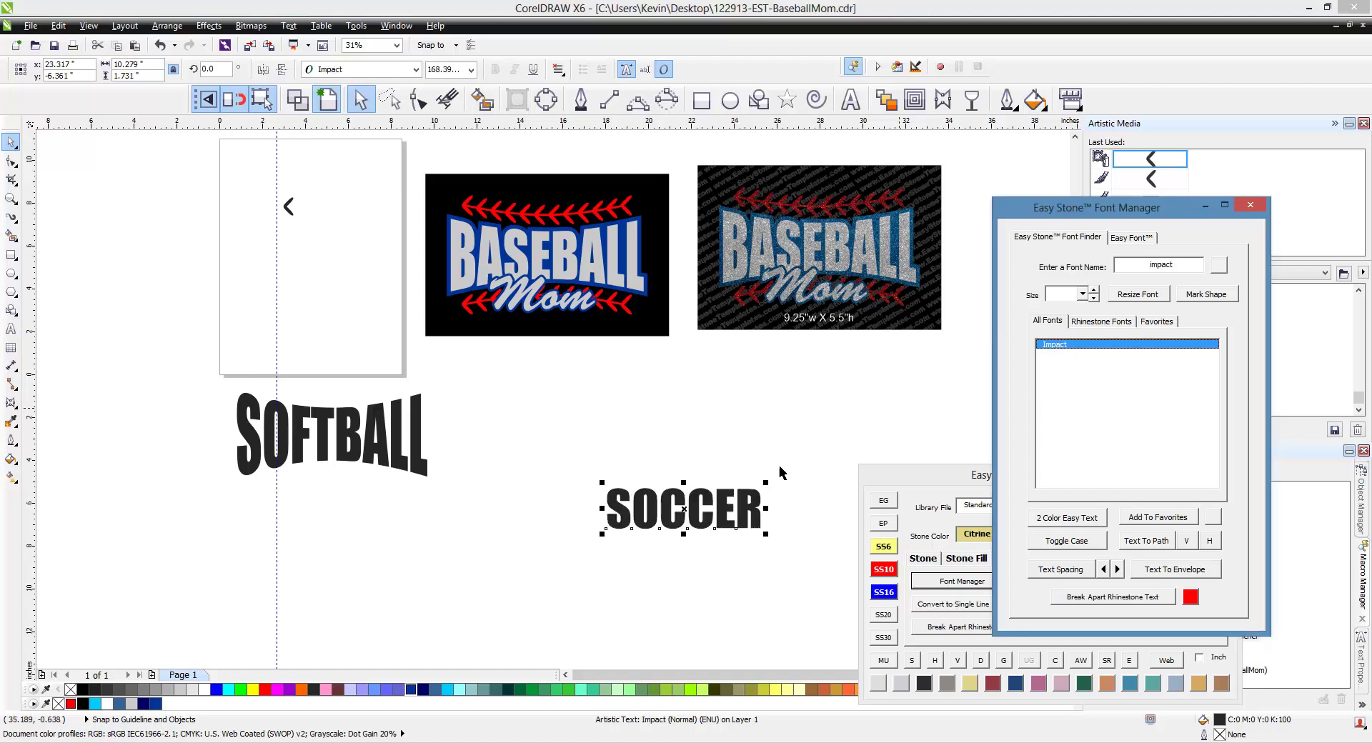
pyautogui.moveTo(722, 512); pyautogui.dragTo(663, 463)
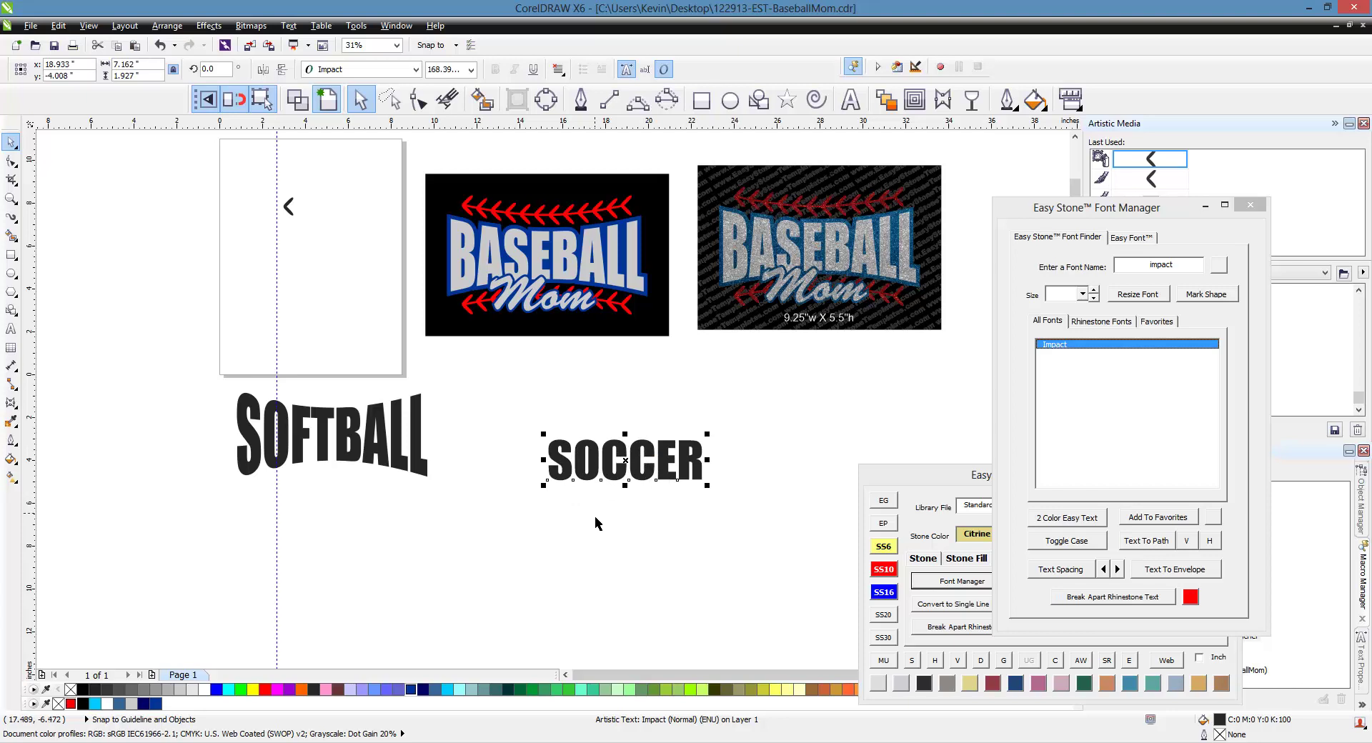
# Step: Apply the DoubleArch envelope preset to the SOCCER text
pyautogui.click(944, 100)
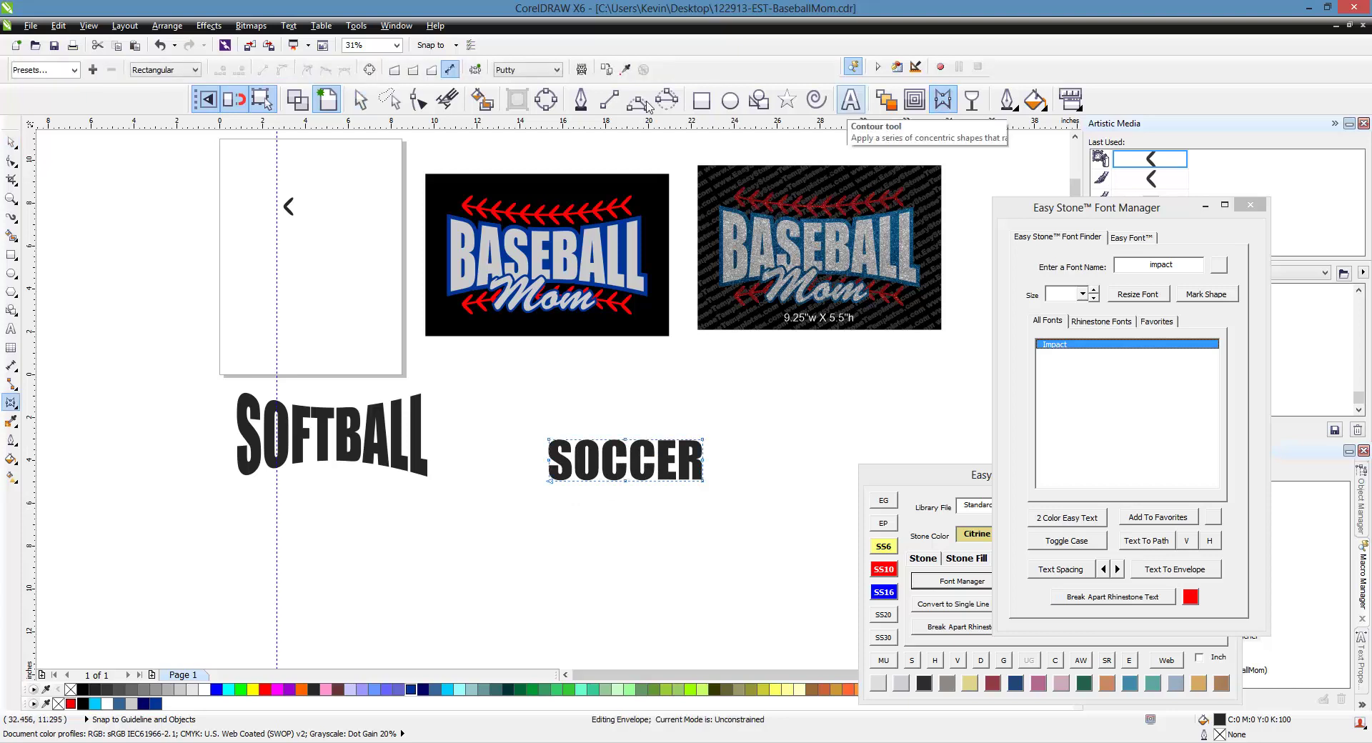
pyautogui.click(73, 69)
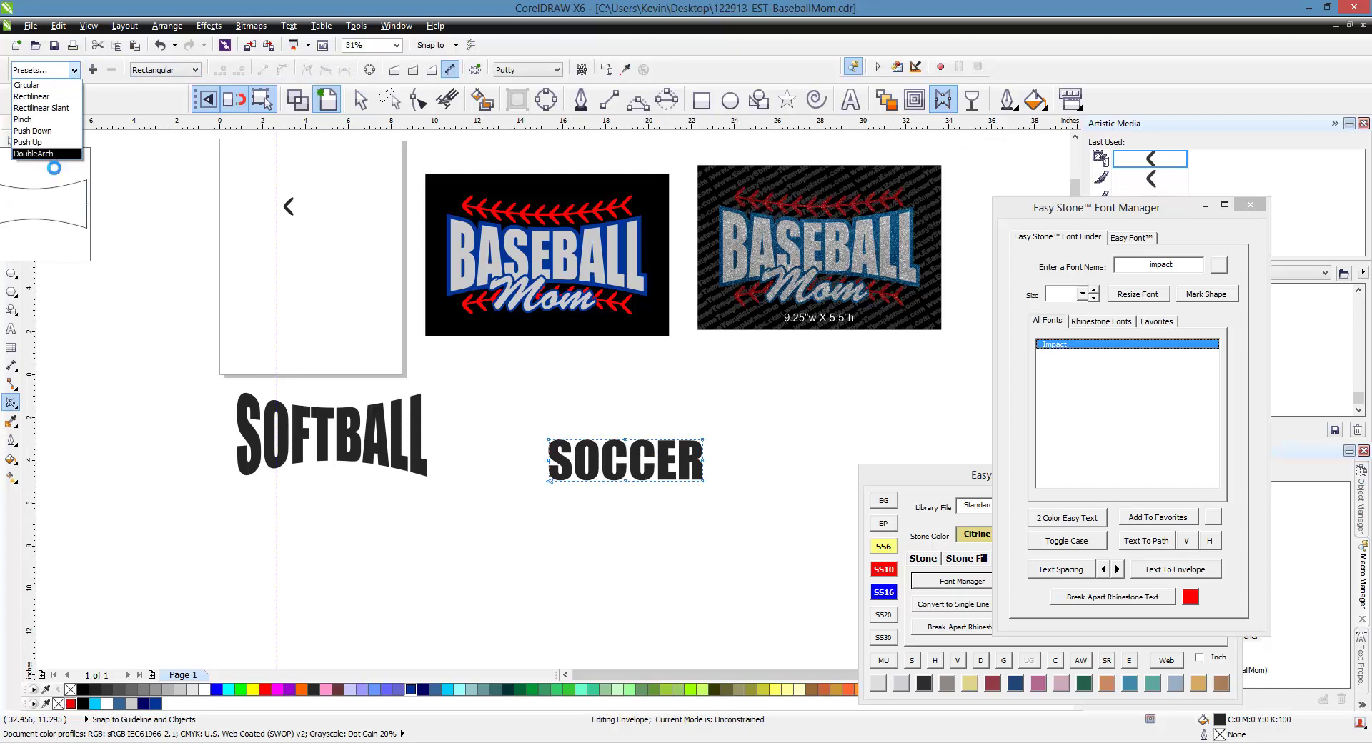
pyautogui.click(50, 154)
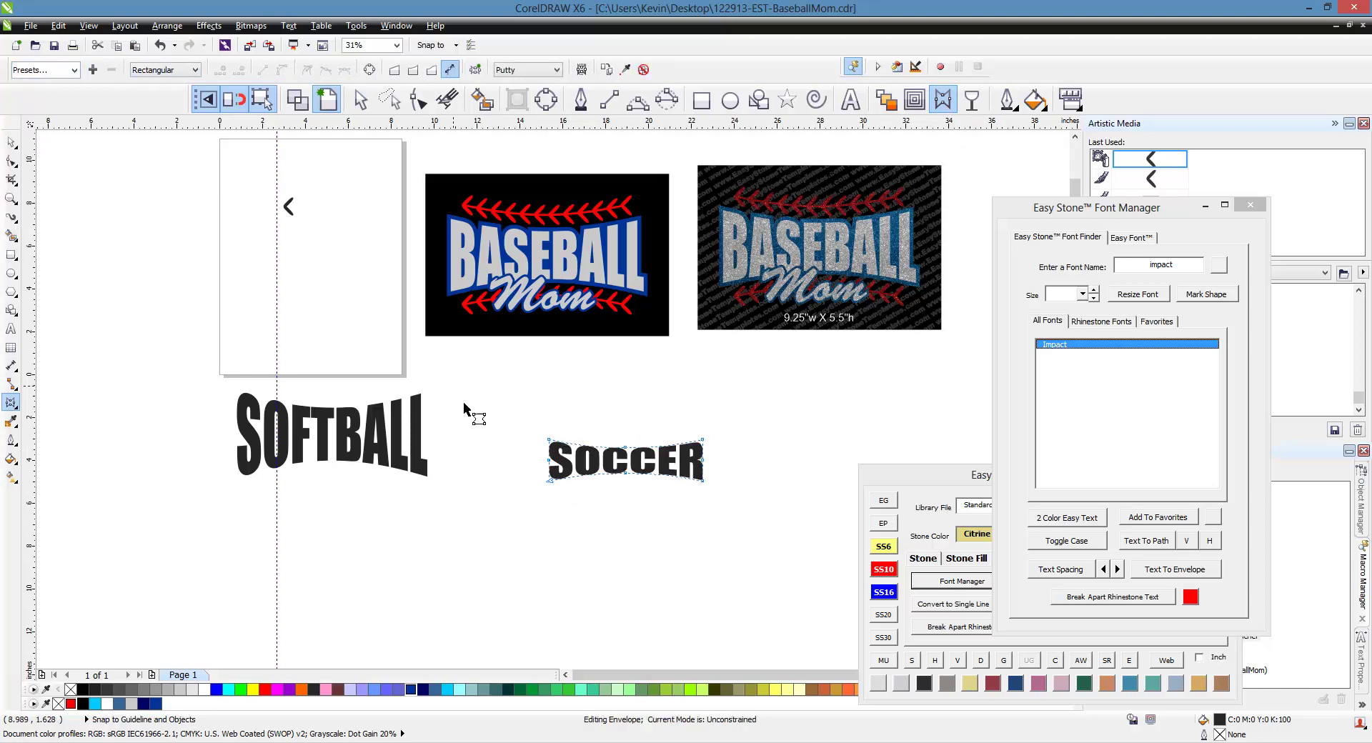
# Step: Stretch SOCCER to about 2.8 inches tall by moving the three lower nodes of its envelope down together
pyautogui.scroll(2, 668, 478)
pyautogui.scroll(2, 665, 476)
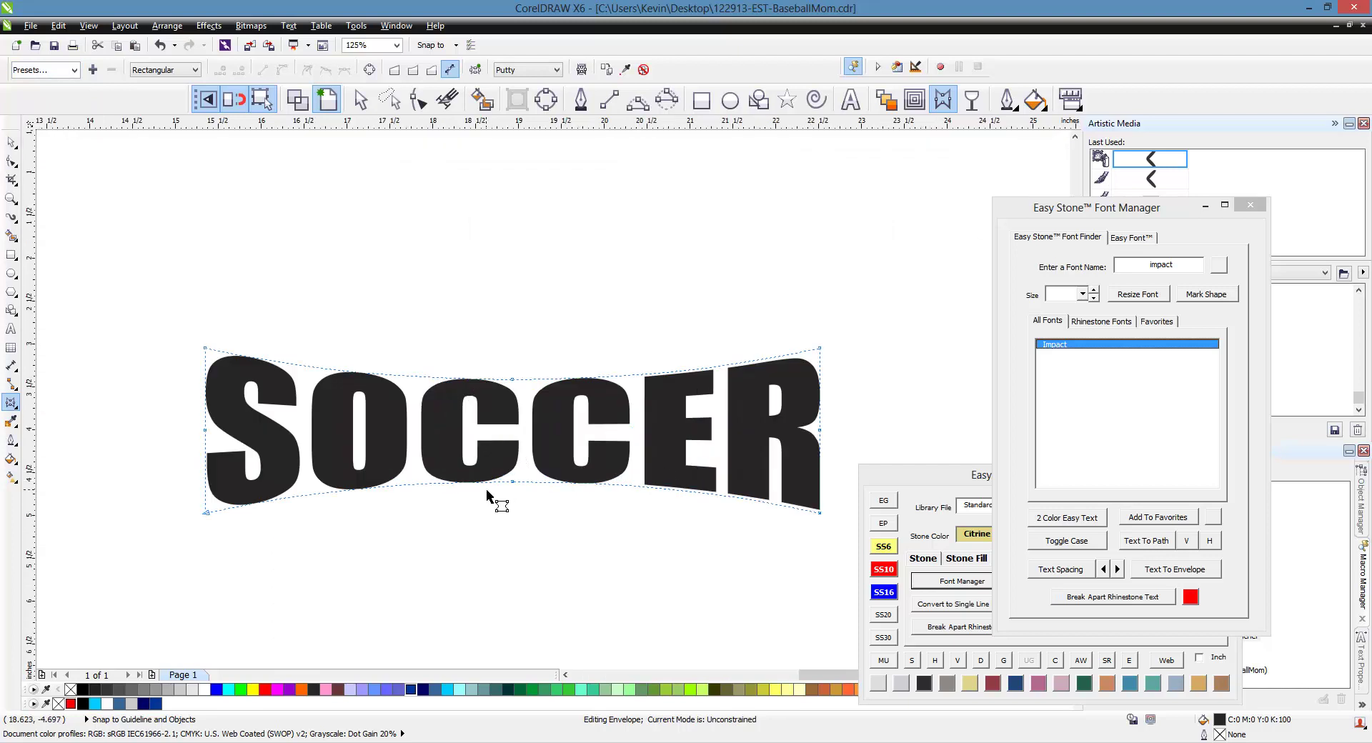
pyautogui.scroll(-2, 564, 450)
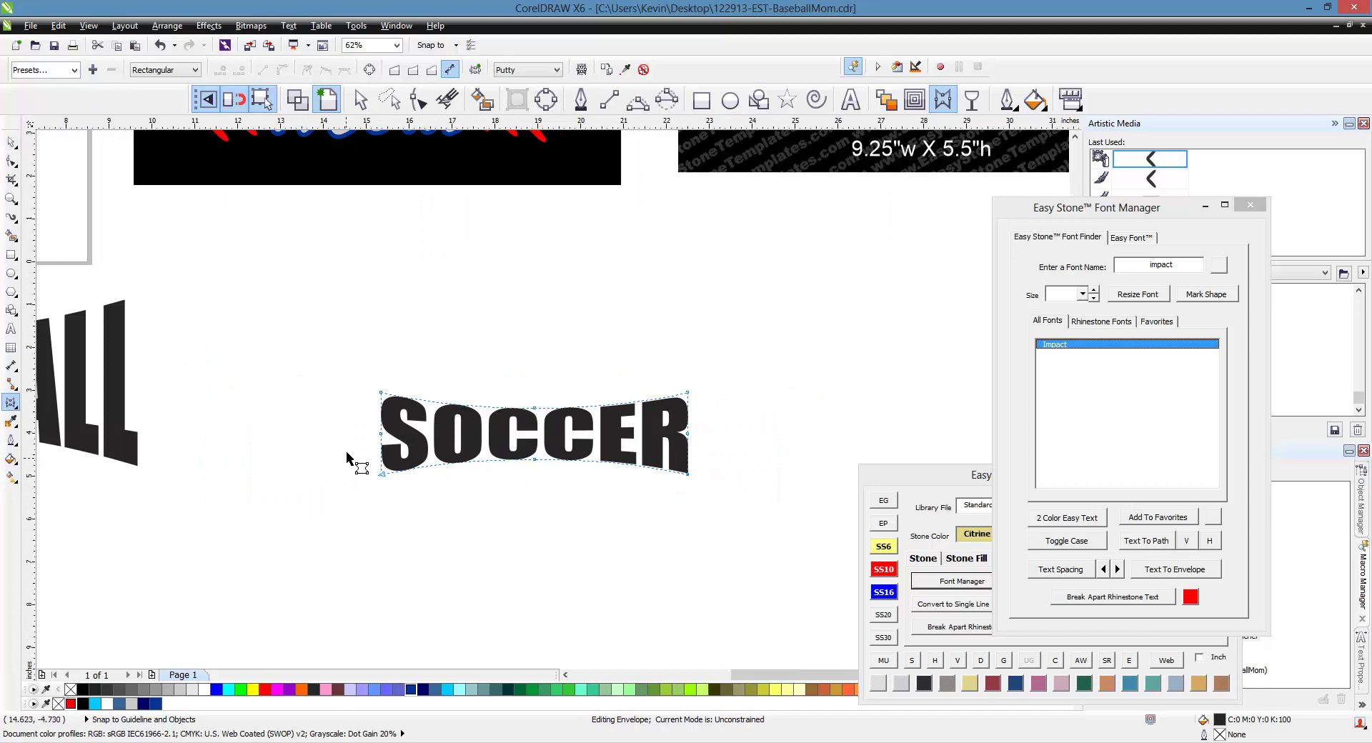
pyautogui.moveTo(345, 438); pyautogui.dragTo(688, 473)
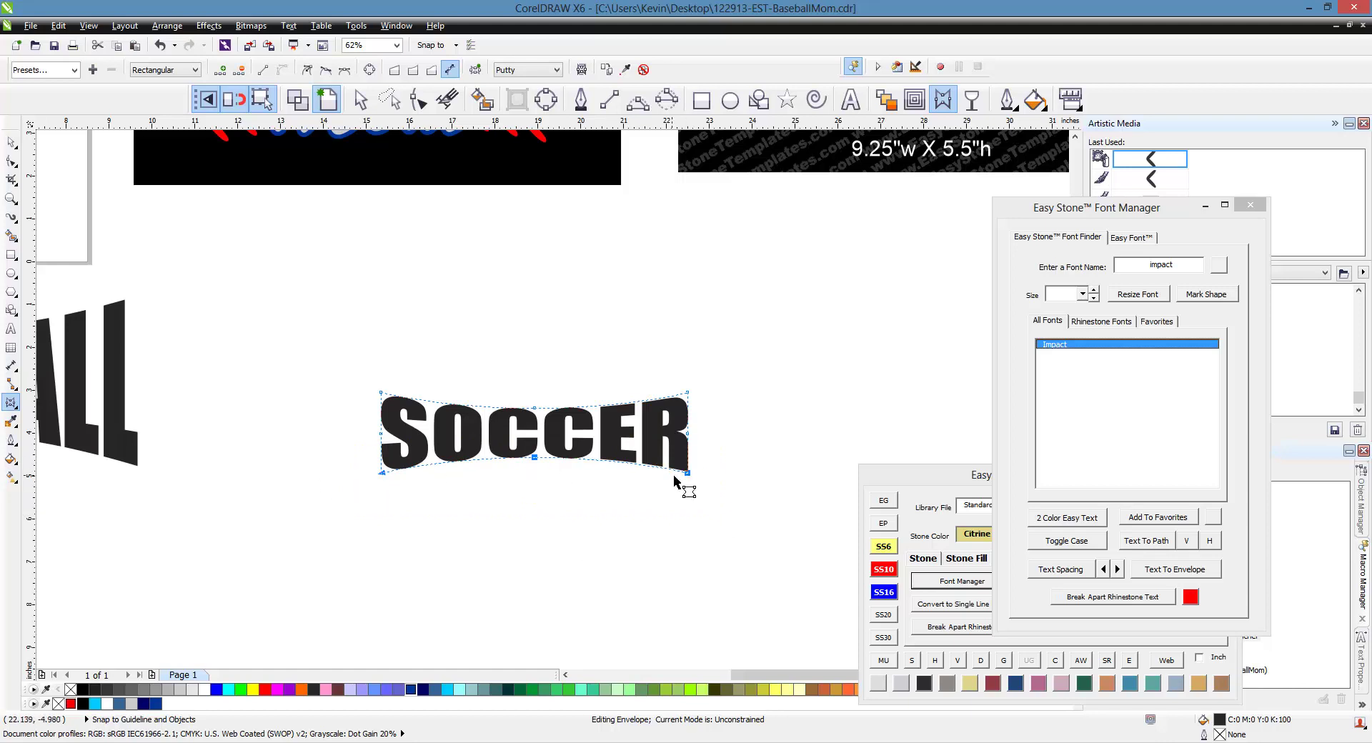
pyautogui.moveTo(688, 474); pyautogui.dragTo(691, 505)
pyautogui.scroll(-1, 691, 505)
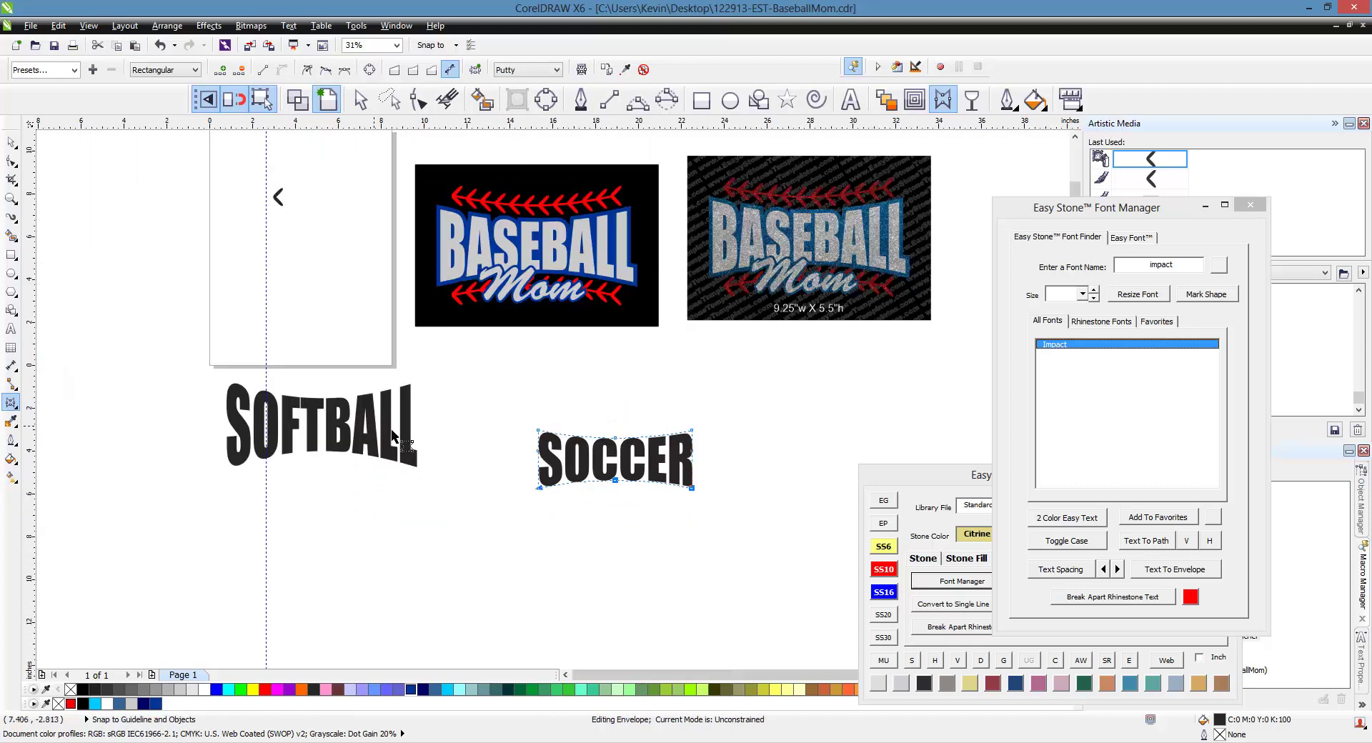
pyautogui.scroll(1, 712, 483)
pyautogui.moveTo(676, 494); pyautogui.dragTo(672, 507)
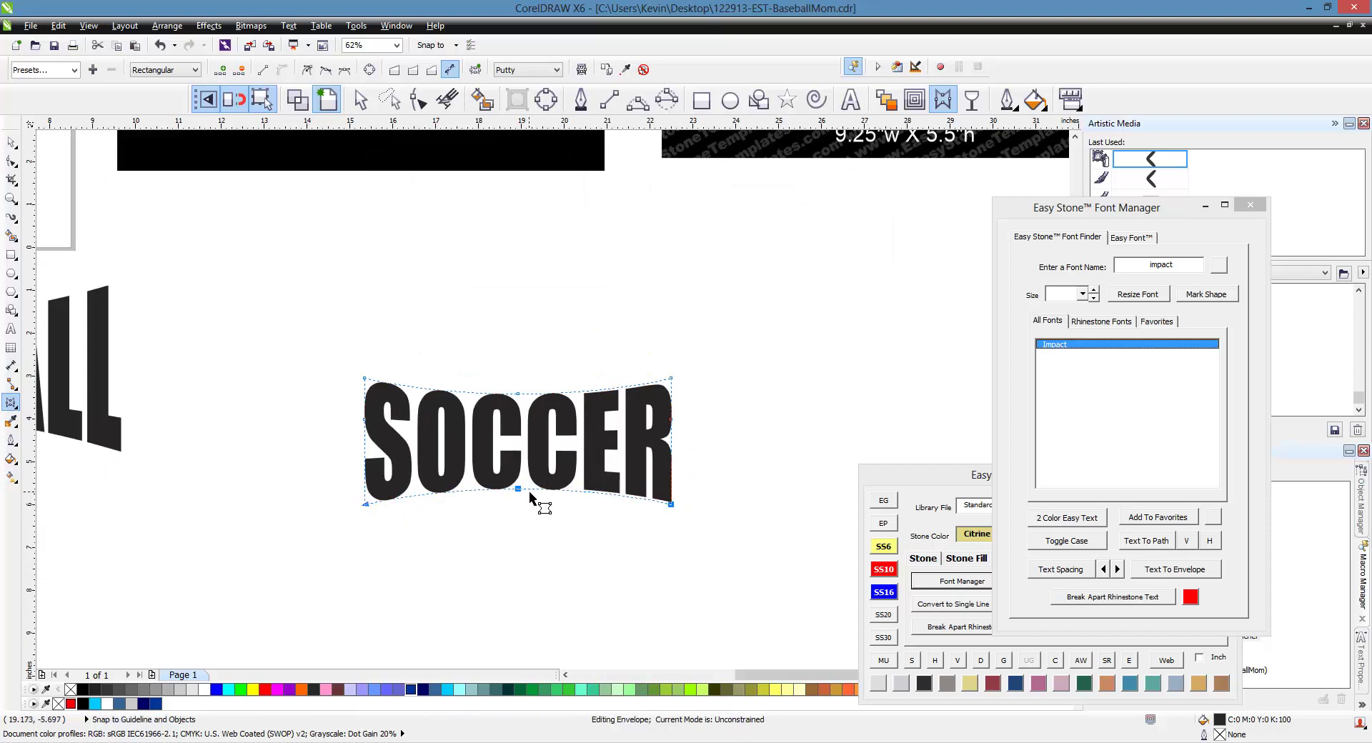
pyautogui.click(11, 142)
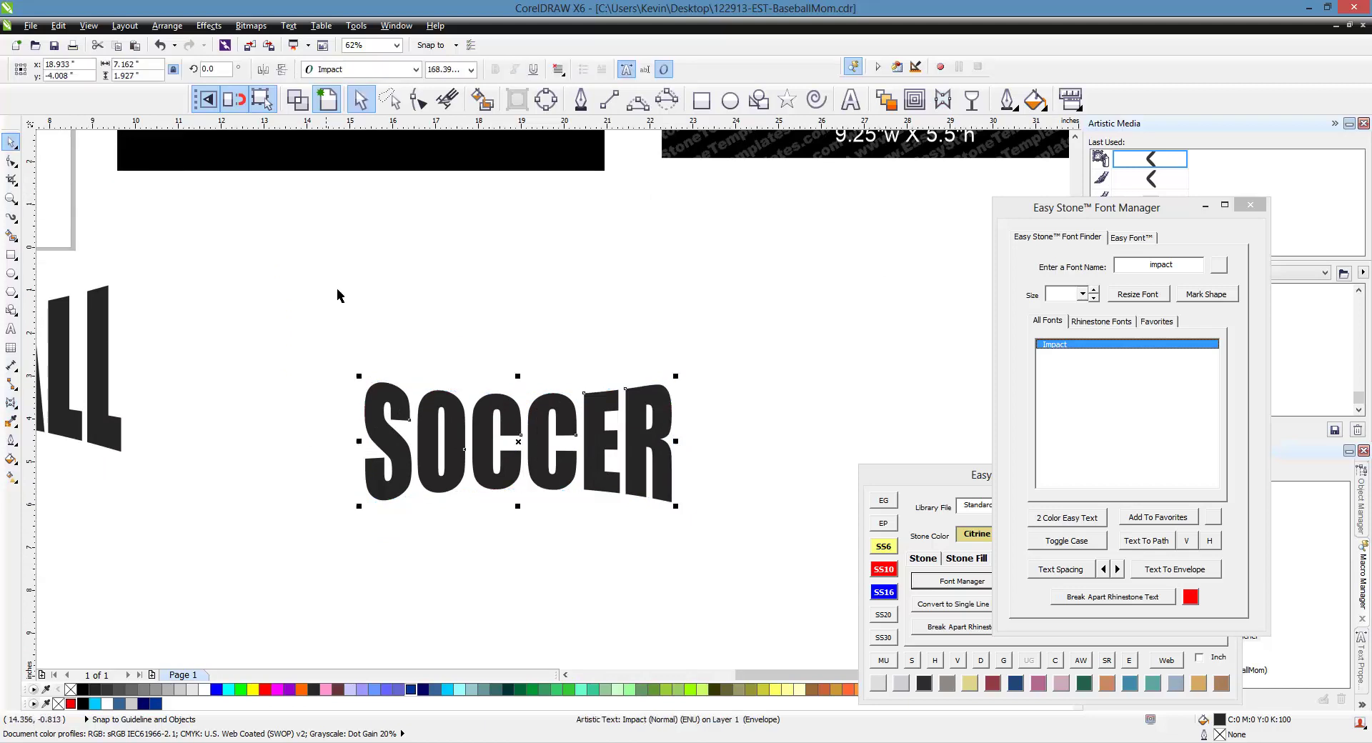
pyautogui.click(338, 295)
# Step: Try to pinch the middle of SOCCER symmetrically with the Single Arc envelope mode, and undo that change
pyautogui.click(604, 461)
pyautogui.click(943, 99)
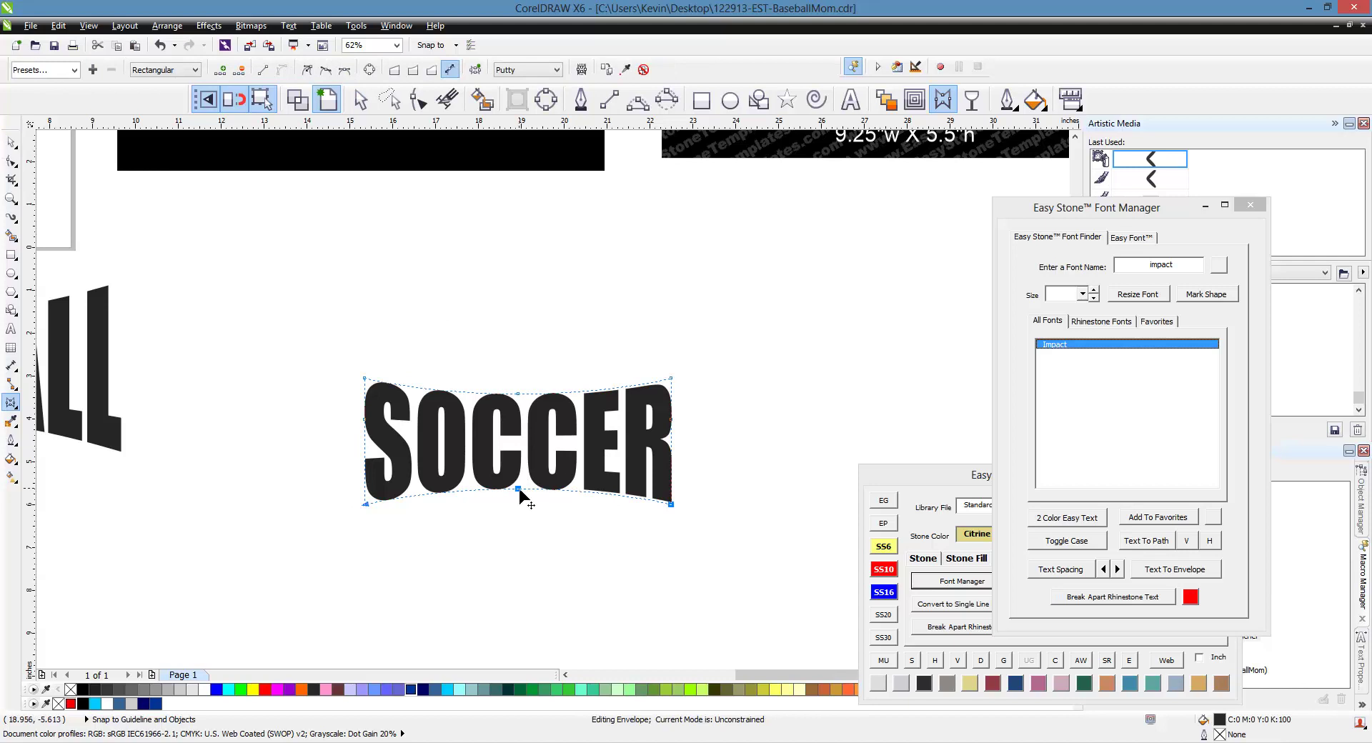
pyautogui.click(413, 71)
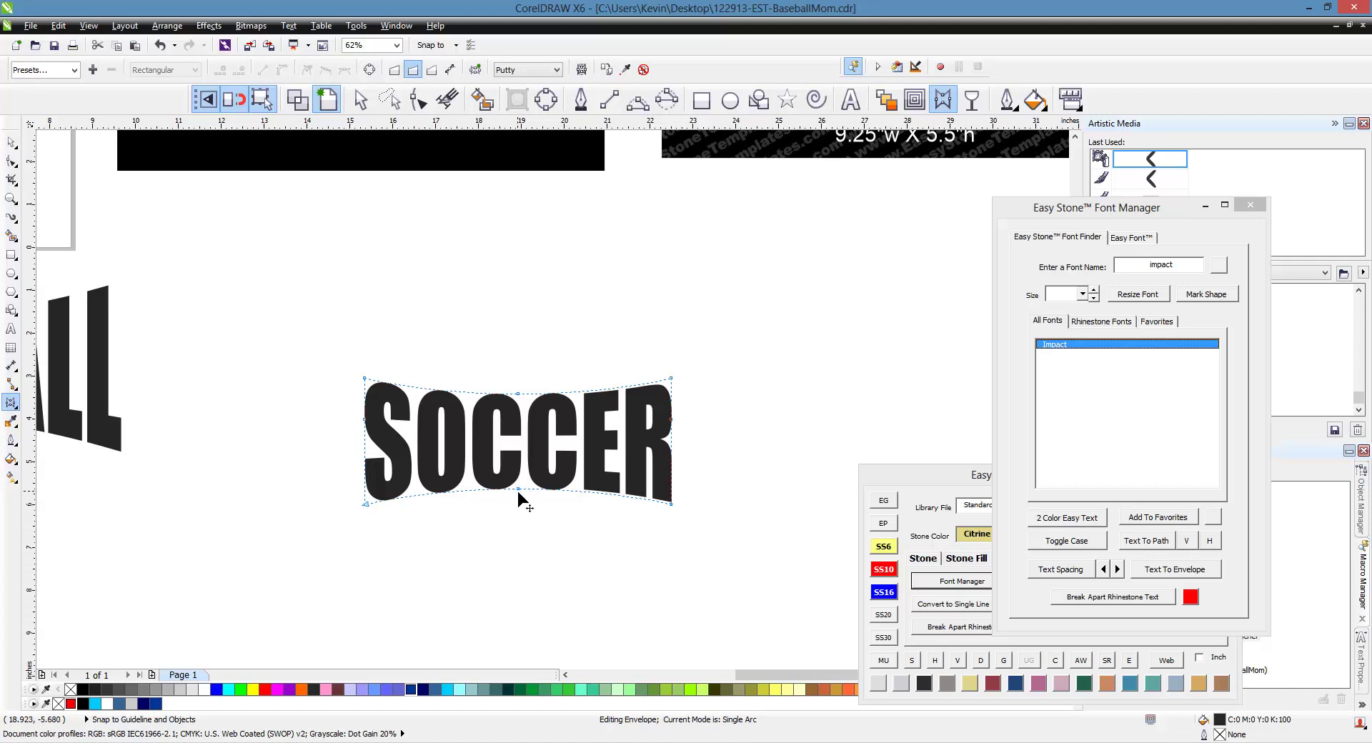
pyautogui.moveTo(519, 493); pyautogui.dragTo(519, 469)
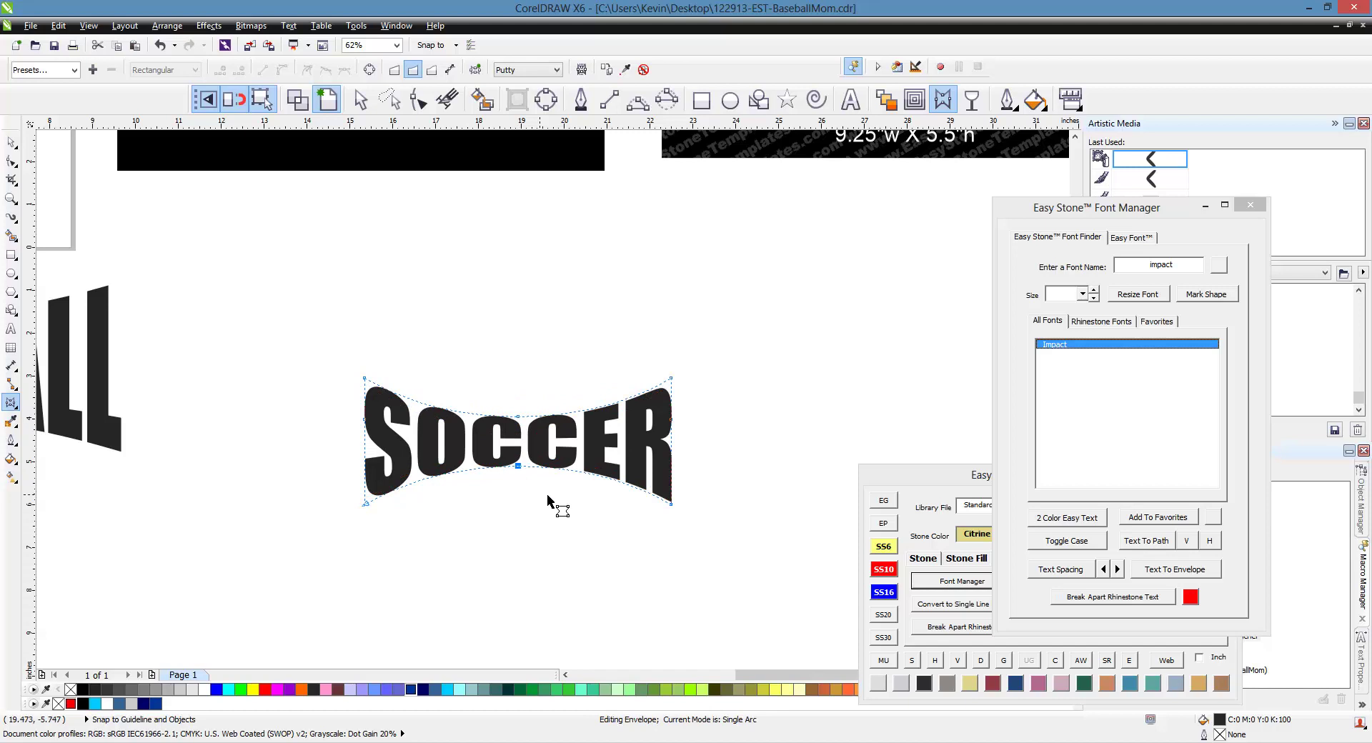
pyautogui.hotkey('ctrl', 'z')
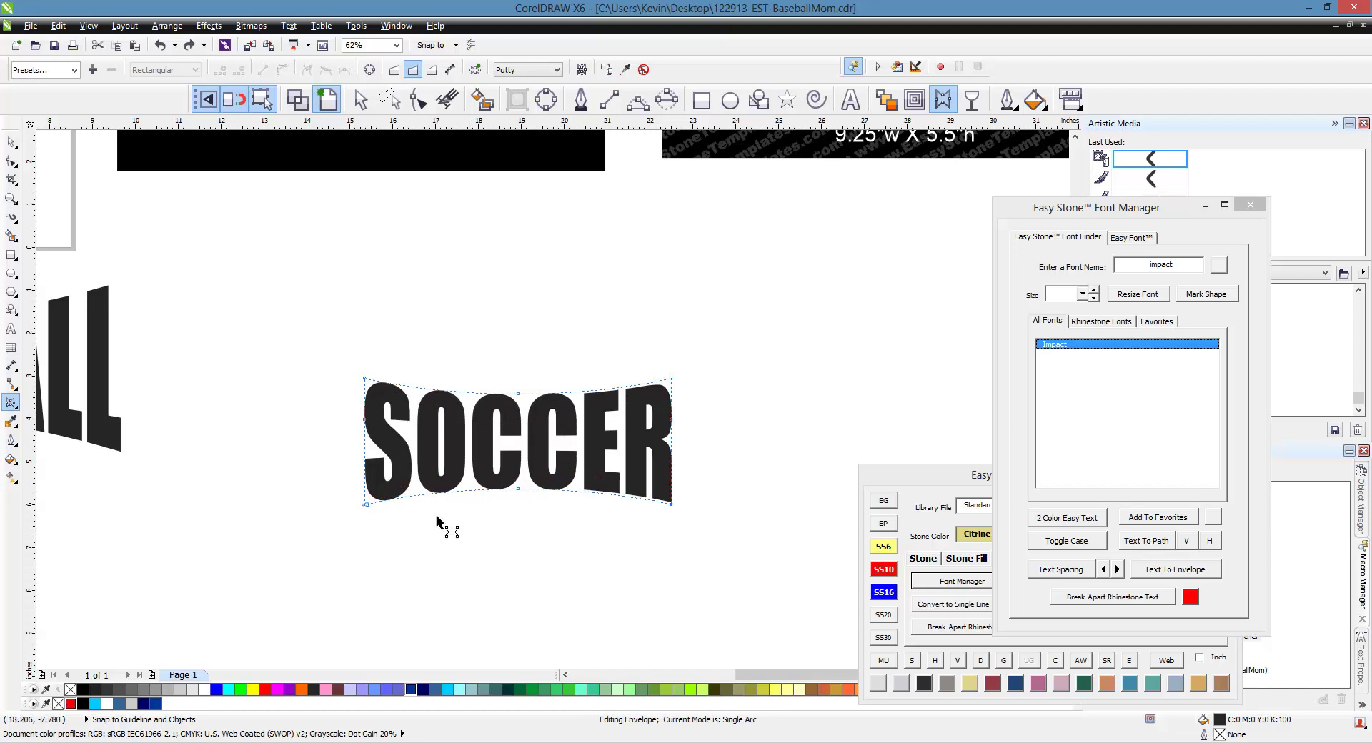
pyautogui.click(11, 142)
pyautogui.click(350, 312)
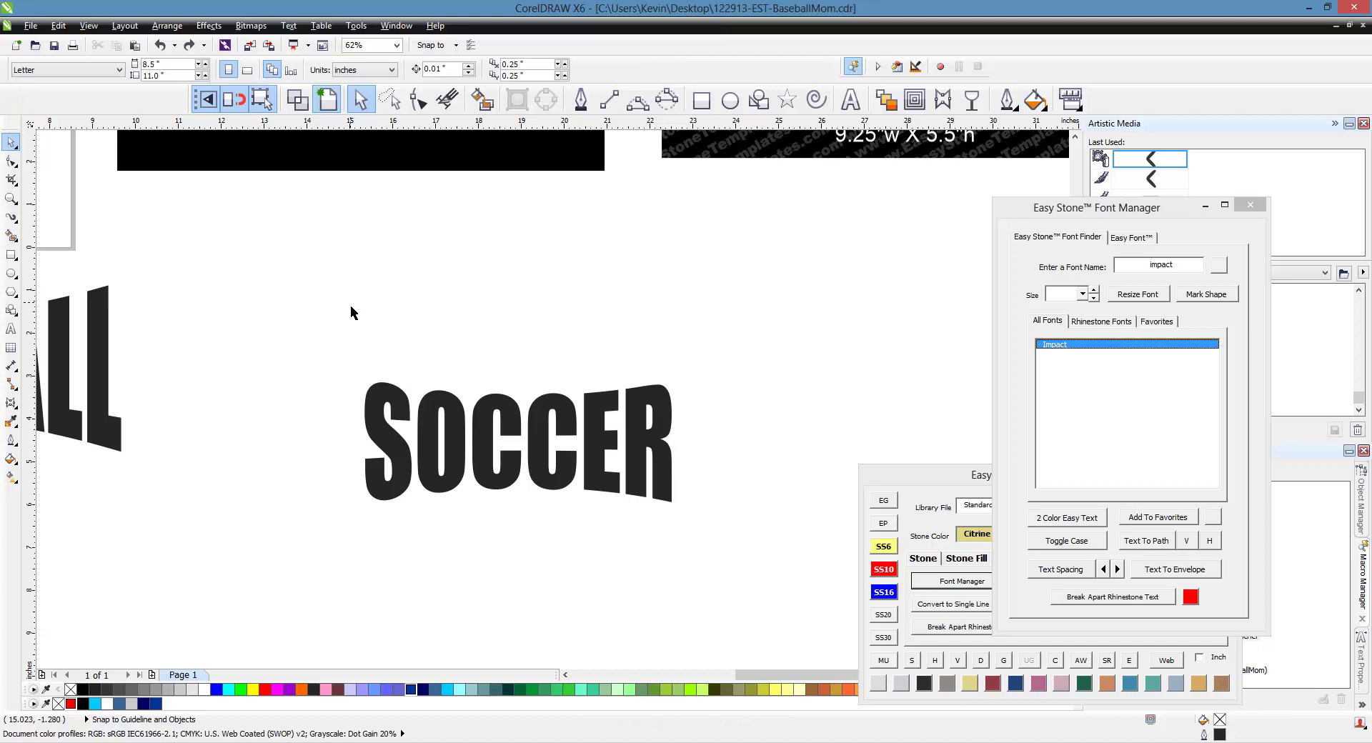
# Step: Move the SOCCER text out of the way to the empty area below and left of SOFTBALL
pyautogui.click(544, 479)
pyautogui.scroll(-2, 615, 450)
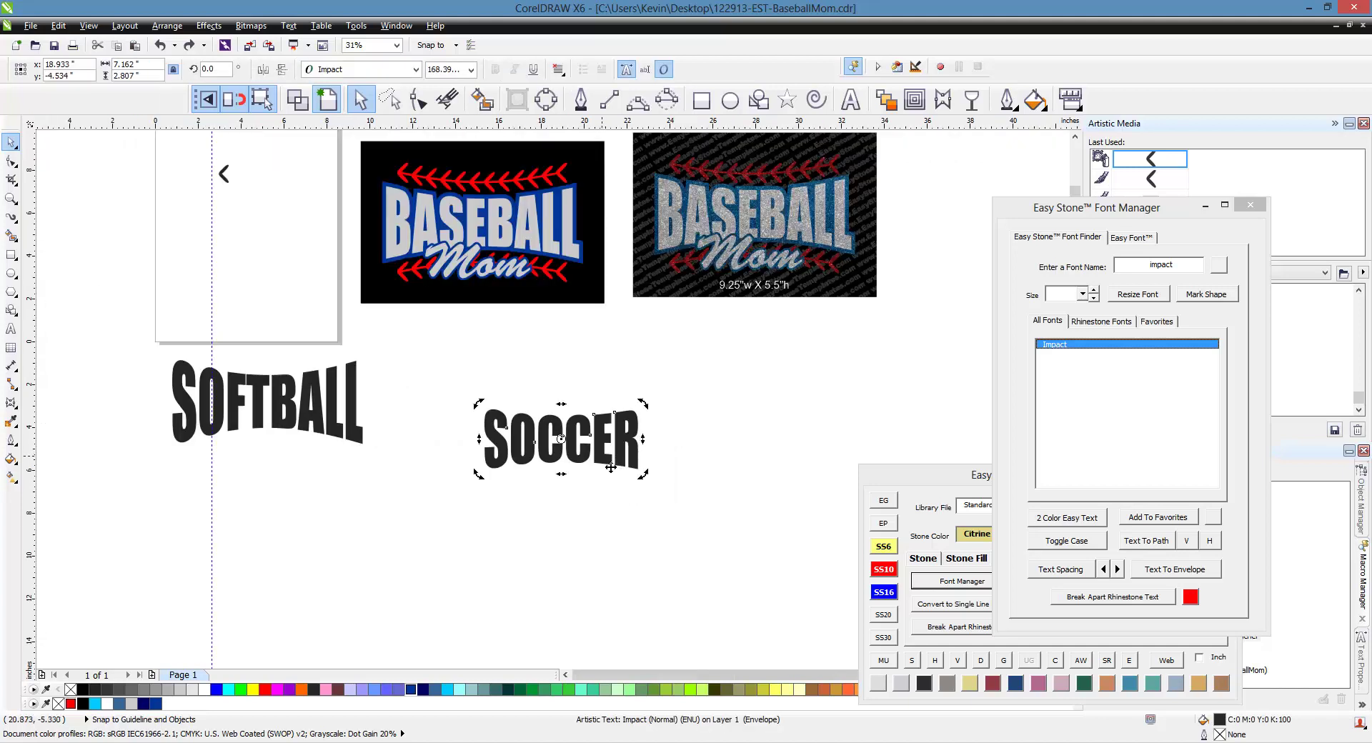
pyautogui.click(579, 522)
pyautogui.moveTo(585, 463); pyautogui.dragTo(196, 606)
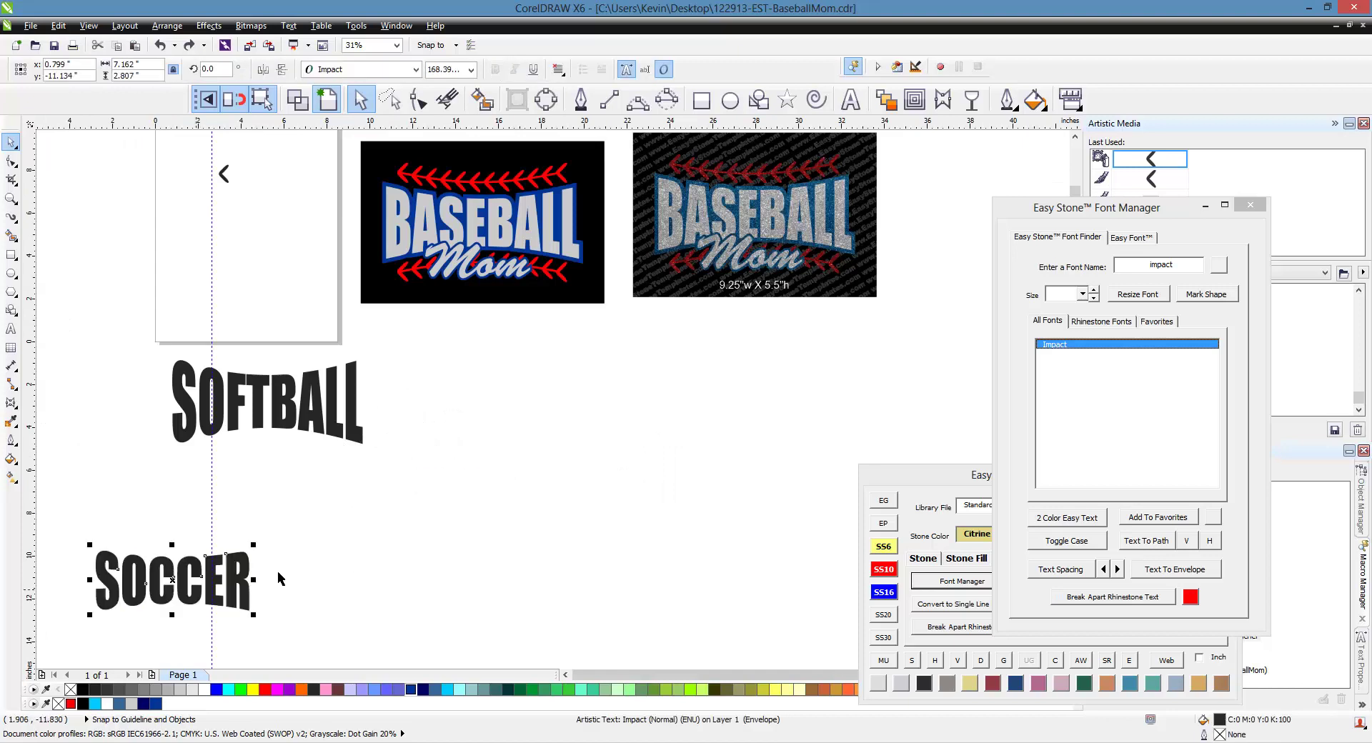
# Step: Move the SOFTBALL text to the empty area beneath the colored Baseball Mom artwork
pyautogui.click(98, 340)
pyautogui.moveTo(98, 341); pyautogui.dragTo(444, 505)
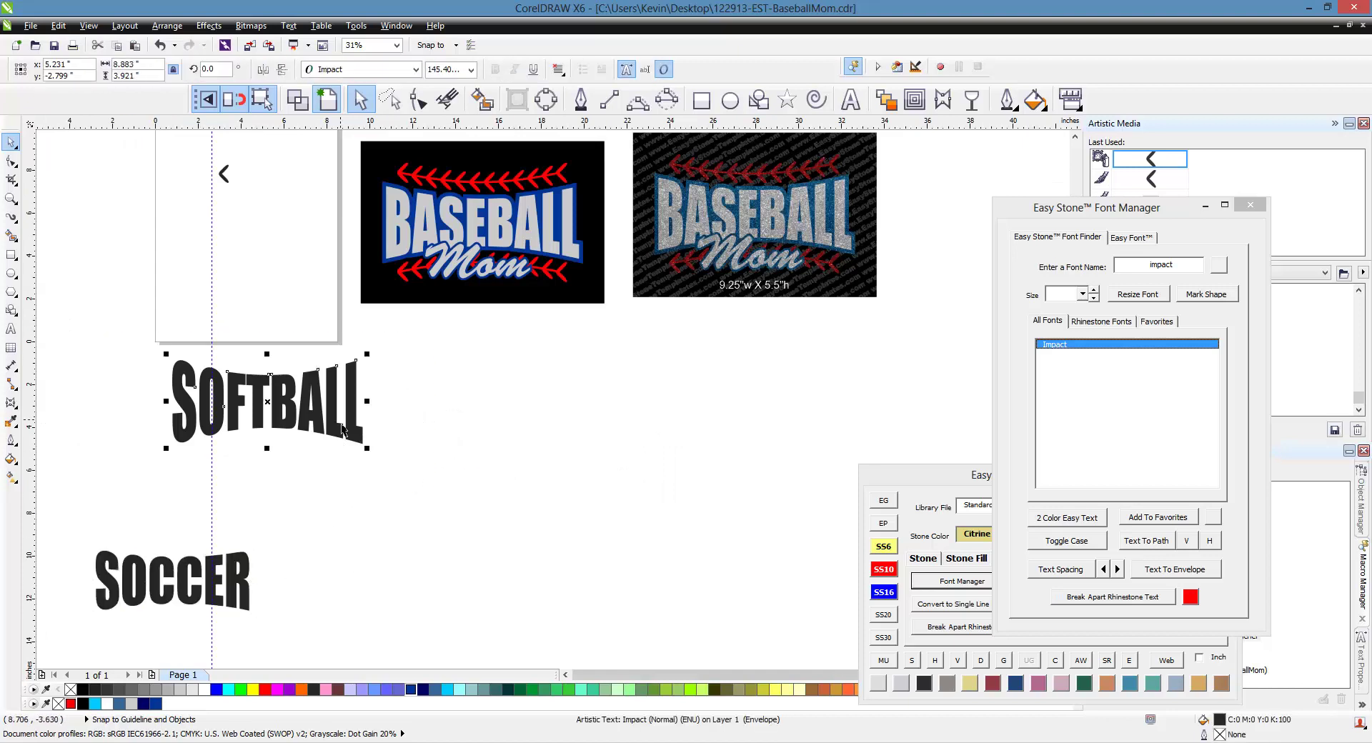
pyautogui.moveTo(342, 421); pyautogui.dragTo(580, 461)
pyautogui.moveTo(144, 348); pyautogui.dragTo(597, 433)
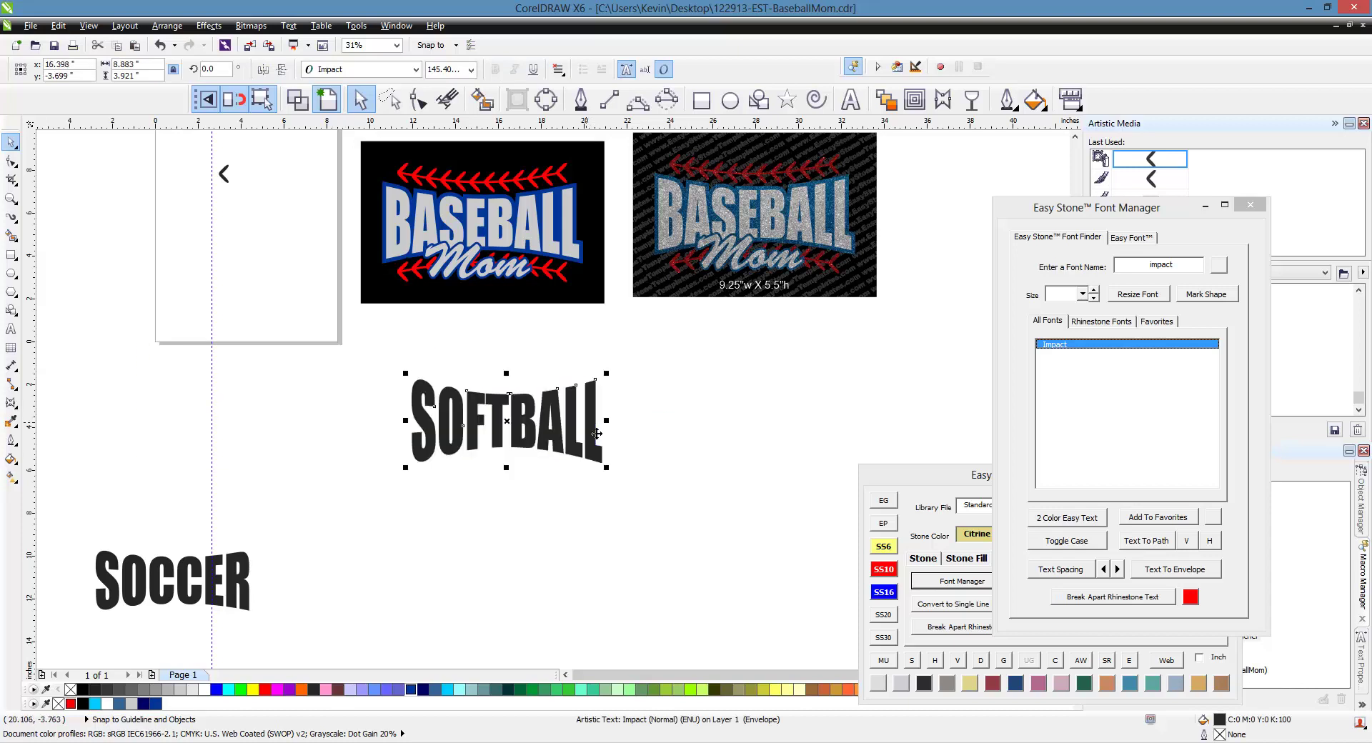
# Step: Resize the SOFTBALL text proportionally to a width of 9.0 inches and deselect it
pyautogui.scroll(3, 581, 431)
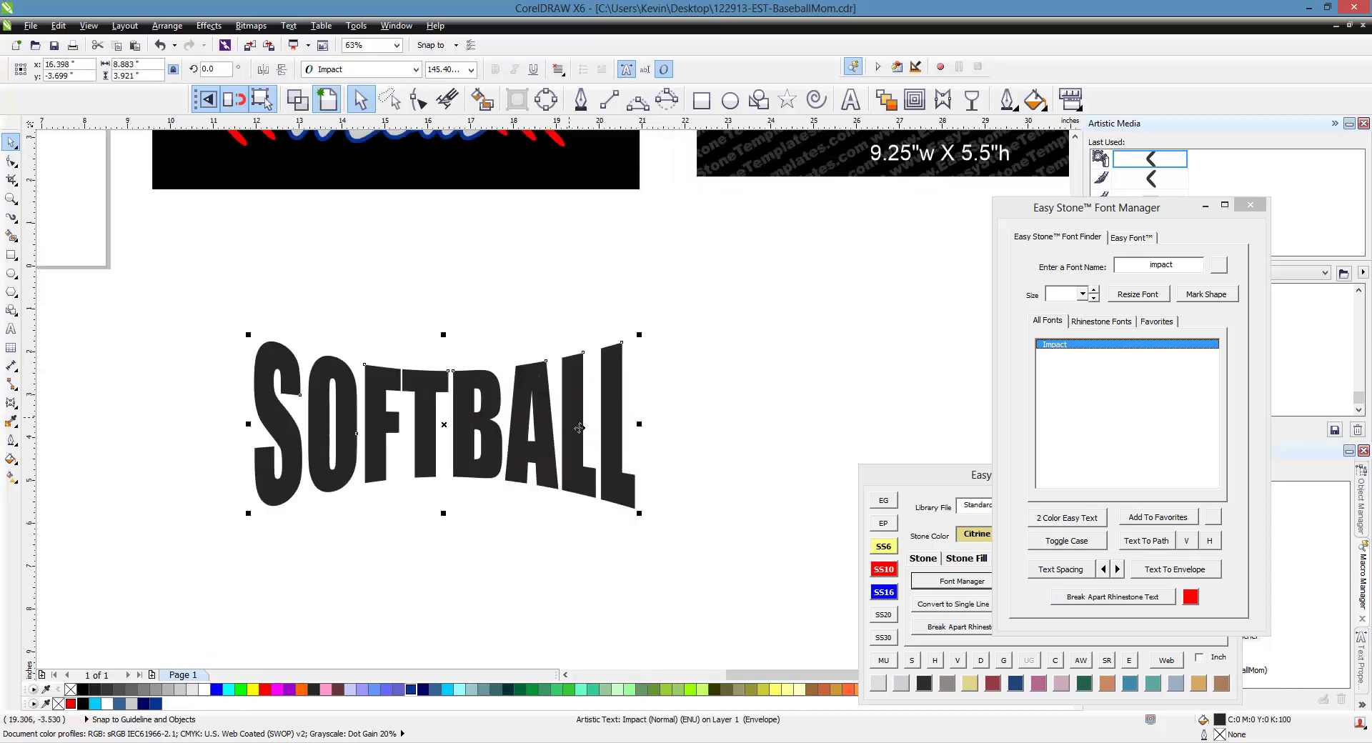
pyautogui.scroll(-3, 579, 428)
pyautogui.scroll(3, 565, 418)
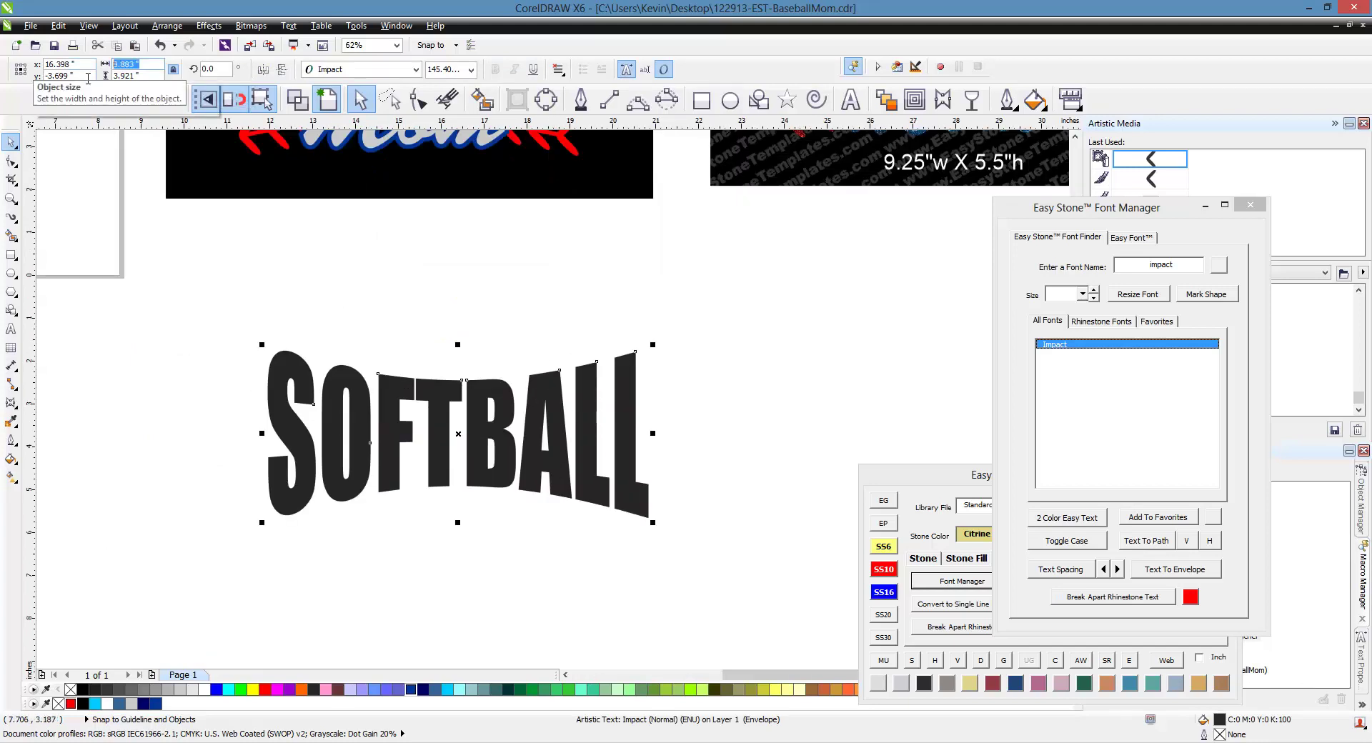
pyautogui.write('9.0')
pyautogui.press('Return')
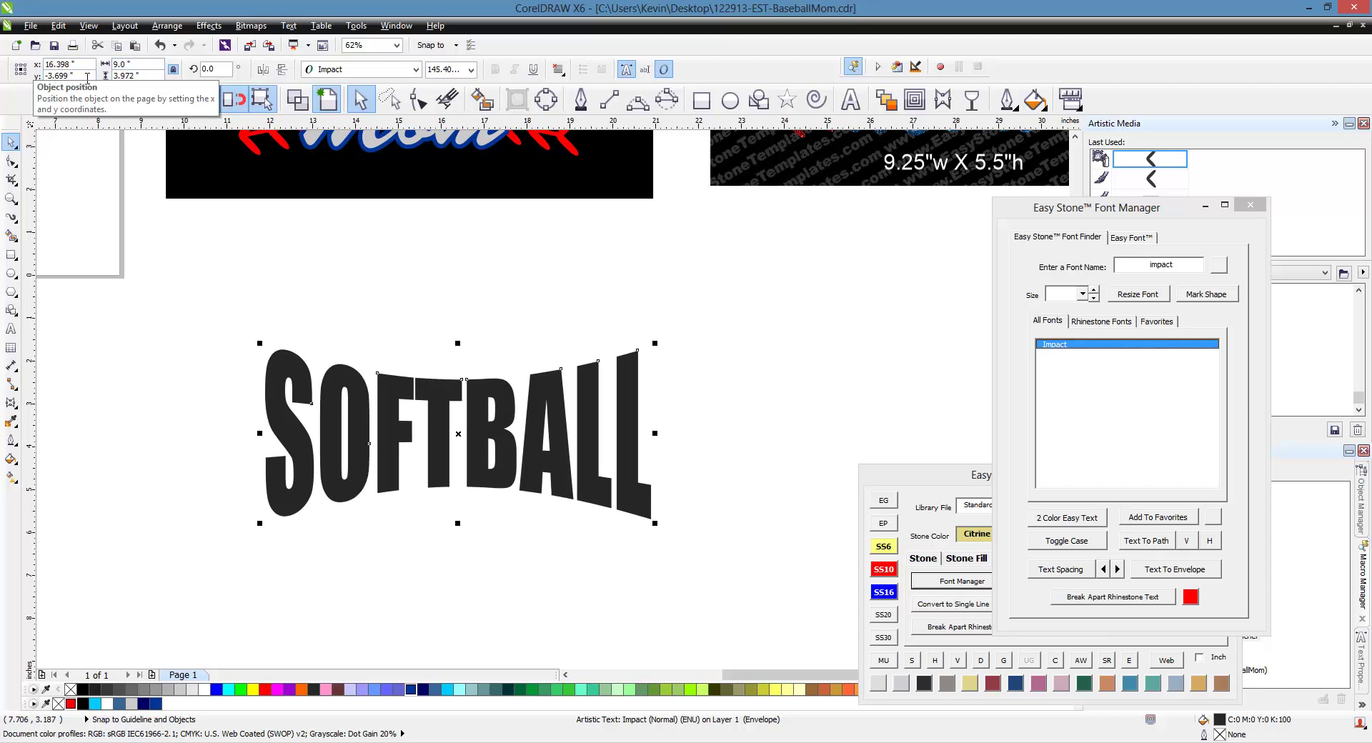
pyautogui.click(241, 319)
pyautogui.scroll(-2, 482, 487)
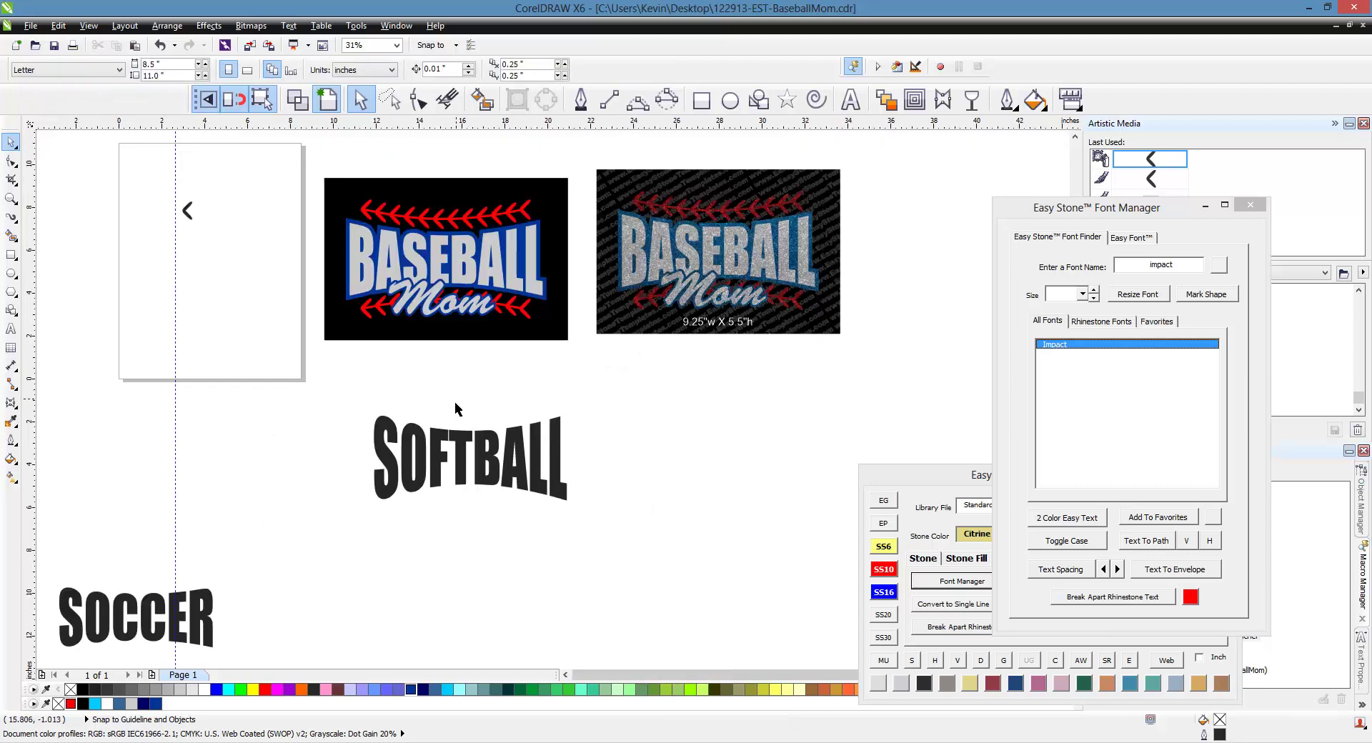
# Step: Add the artistic text Mom in the empty area to the upper right of SOFTBALL
pyautogui.scroll(2, 479, 410)
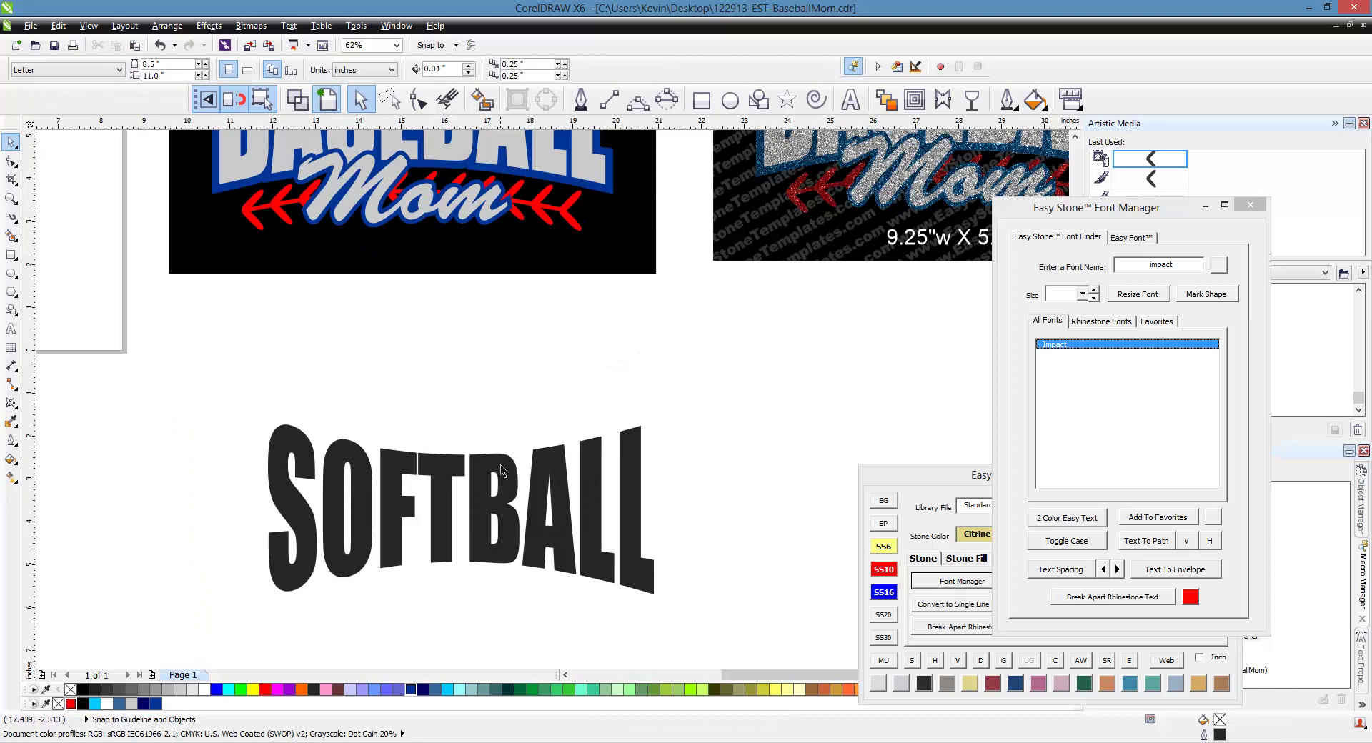
pyautogui.click(849, 100)
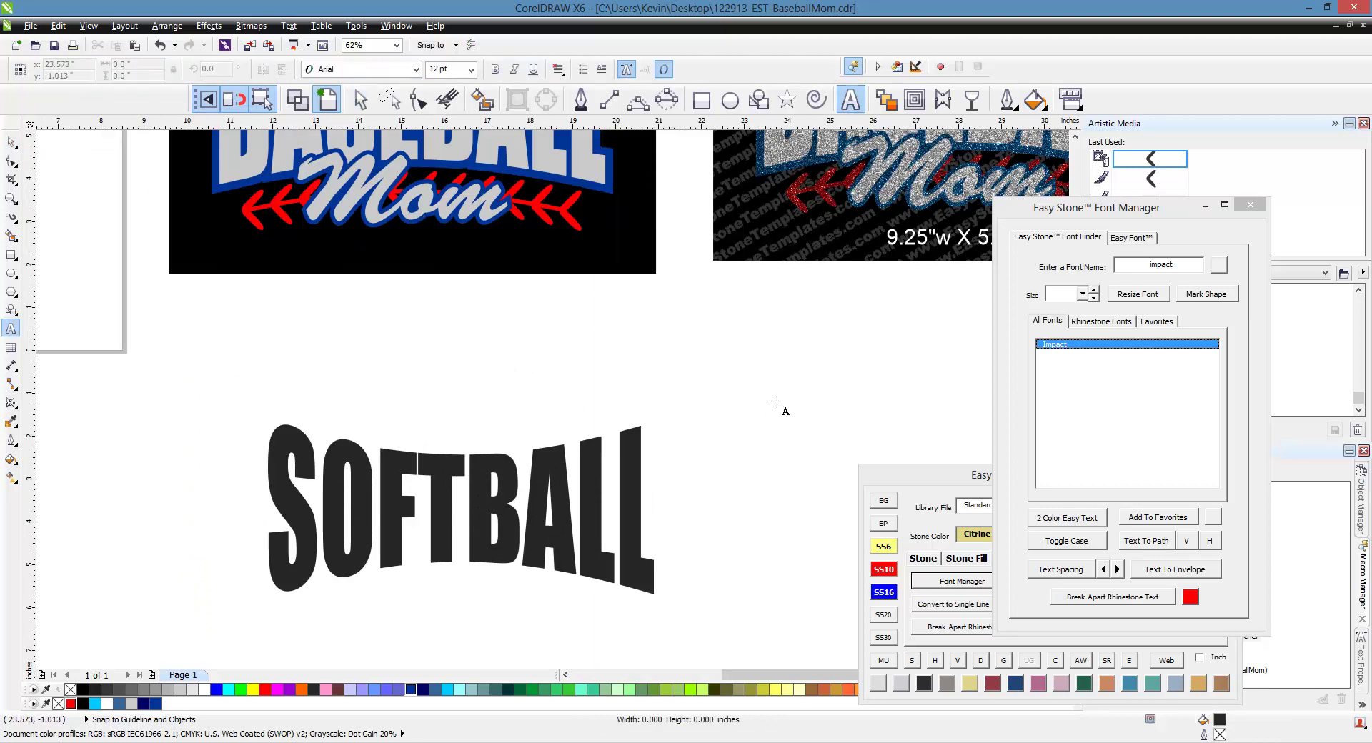
pyautogui.click(770, 392)
pyautogui.write('Mom')
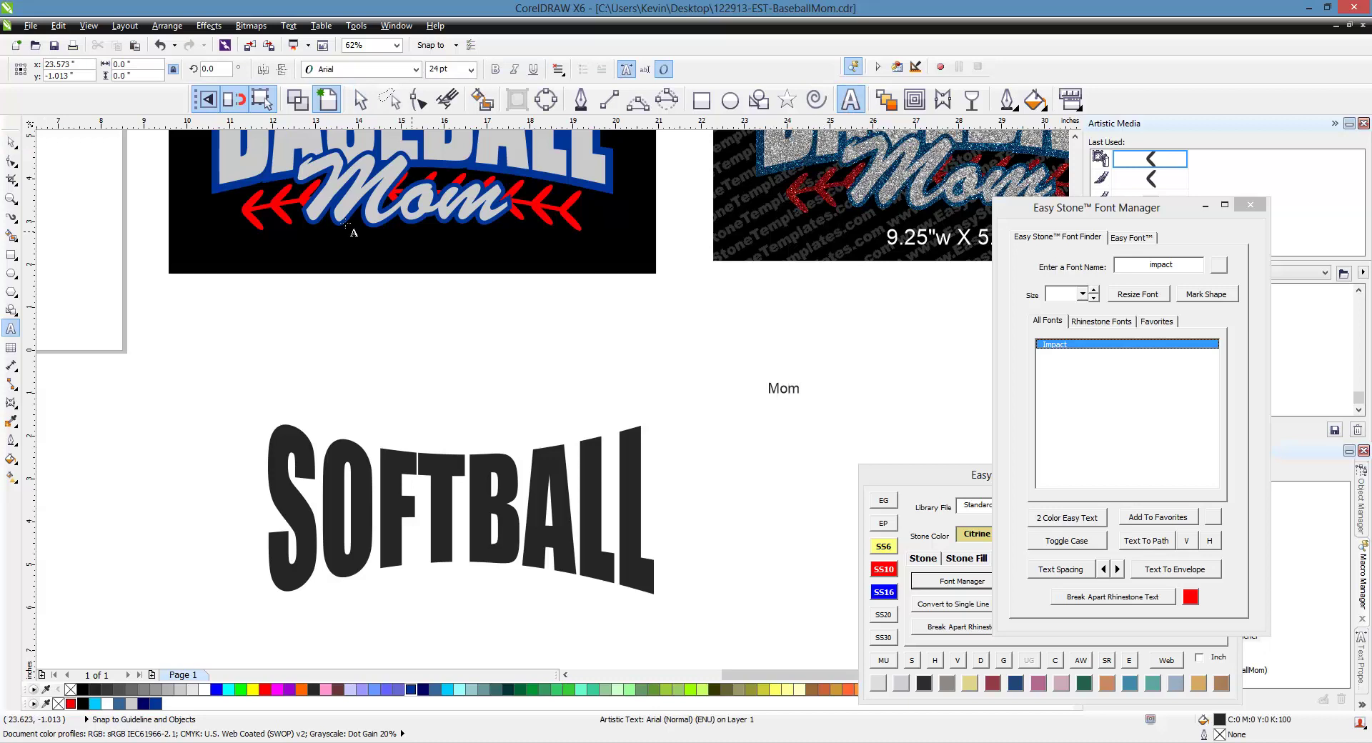
pyautogui.hotkey('ctrl', 'space')
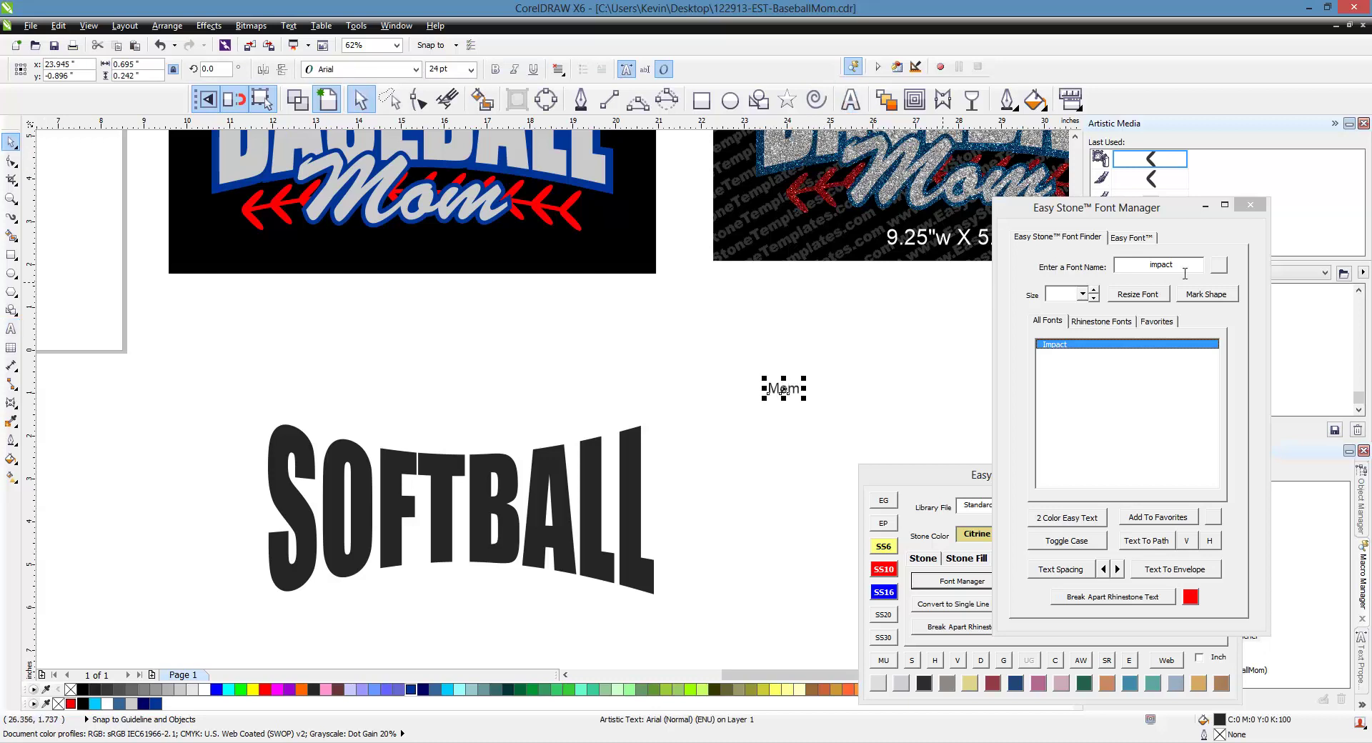
# Step: Search the font finder for bru and apply Brush Script Std to the Mom text
pyautogui.click(1185, 273)
pyautogui.moveTo(1194, 267); pyautogui.dragTo(1089, 266)
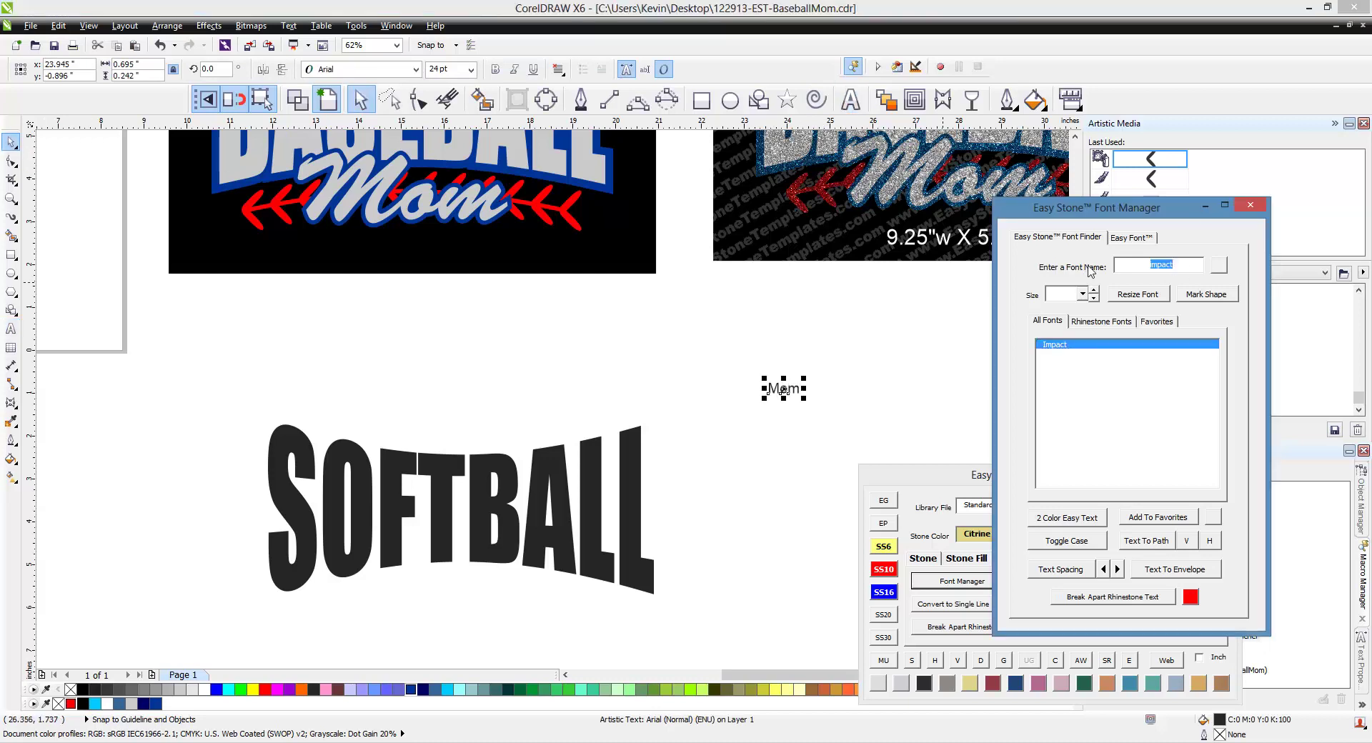
pyautogui.write('bru')
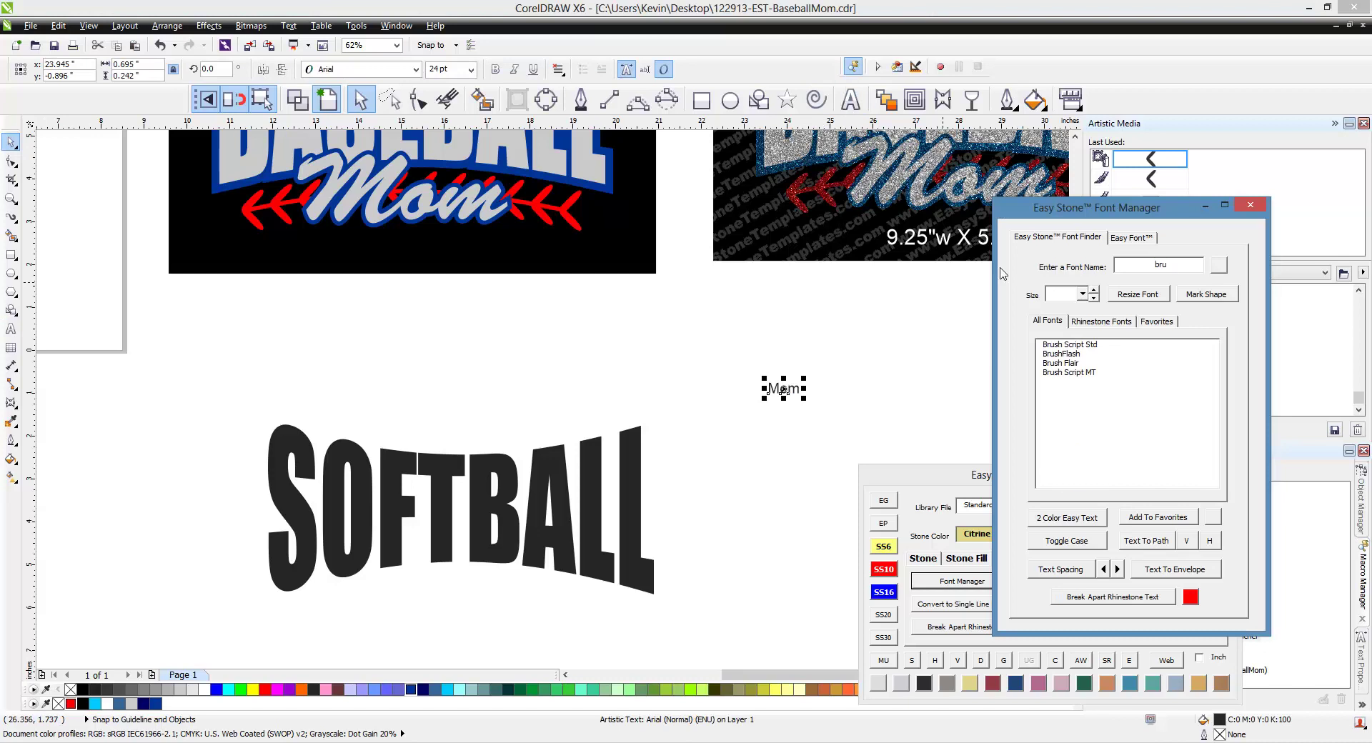
pyautogui.click(1077, 347)
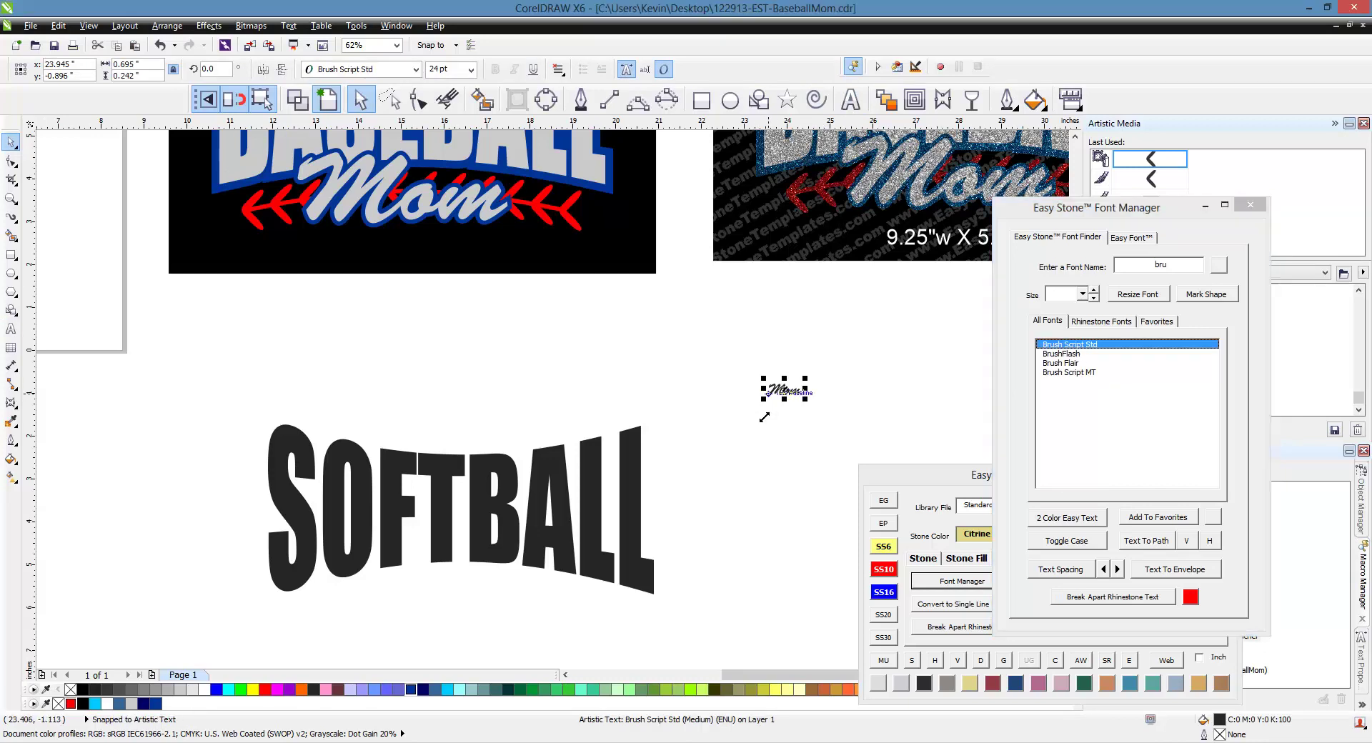
# Step: Enlarge the Mom text to about 4.6 inches wide and place it over the lower edge of SOFTBALL
pyautogui.moveTo(763, 399); pyautogui.dragTo(598, 456)
pyautogui.moveTo(711, 437); pyautogui.dragTo(509, 584)
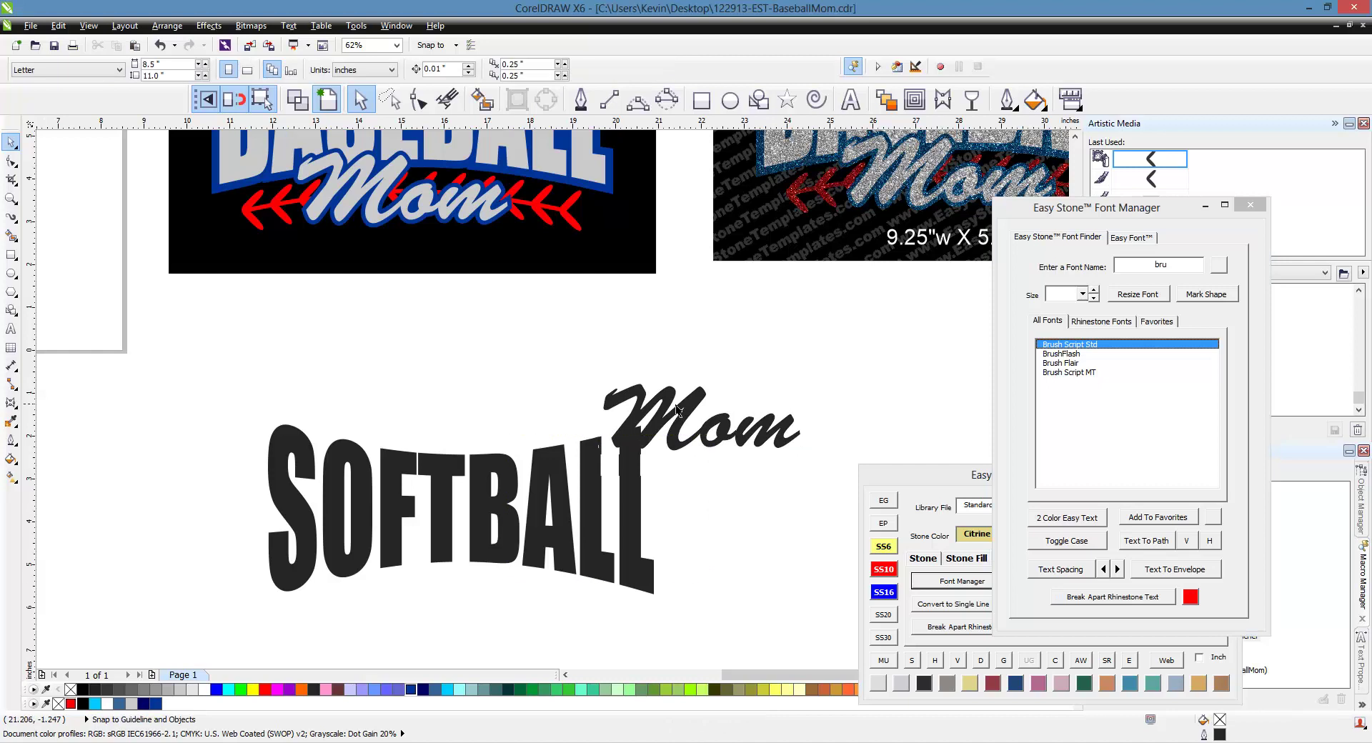
pyautogui.moveTo(677, 409); pyautogui.dragTo(421, 560)
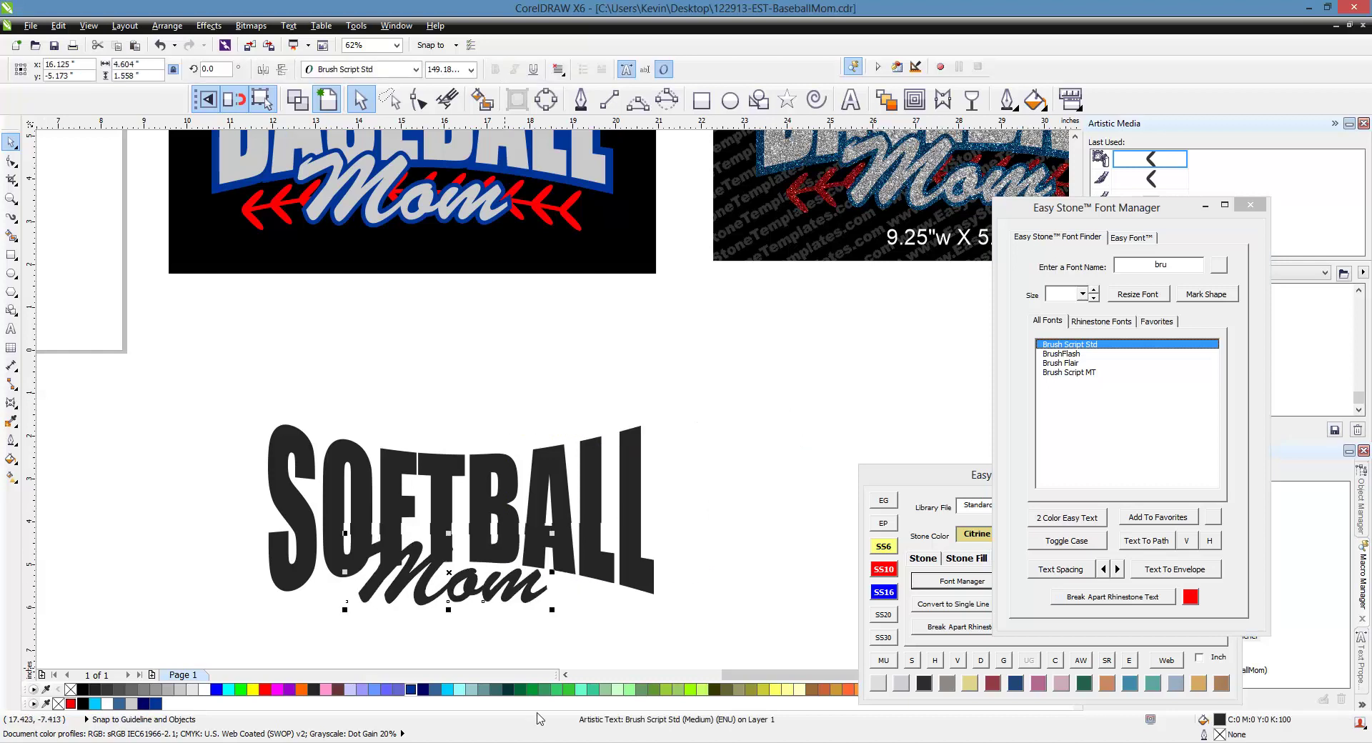
# Step: Fill the Mom text with light green and shift it slightly lower over the SOFTBALL letters
pyautogui.click(629, 689)
pyautogui.press('Escape')
pyautogui.scroll(-1, 623, 503)
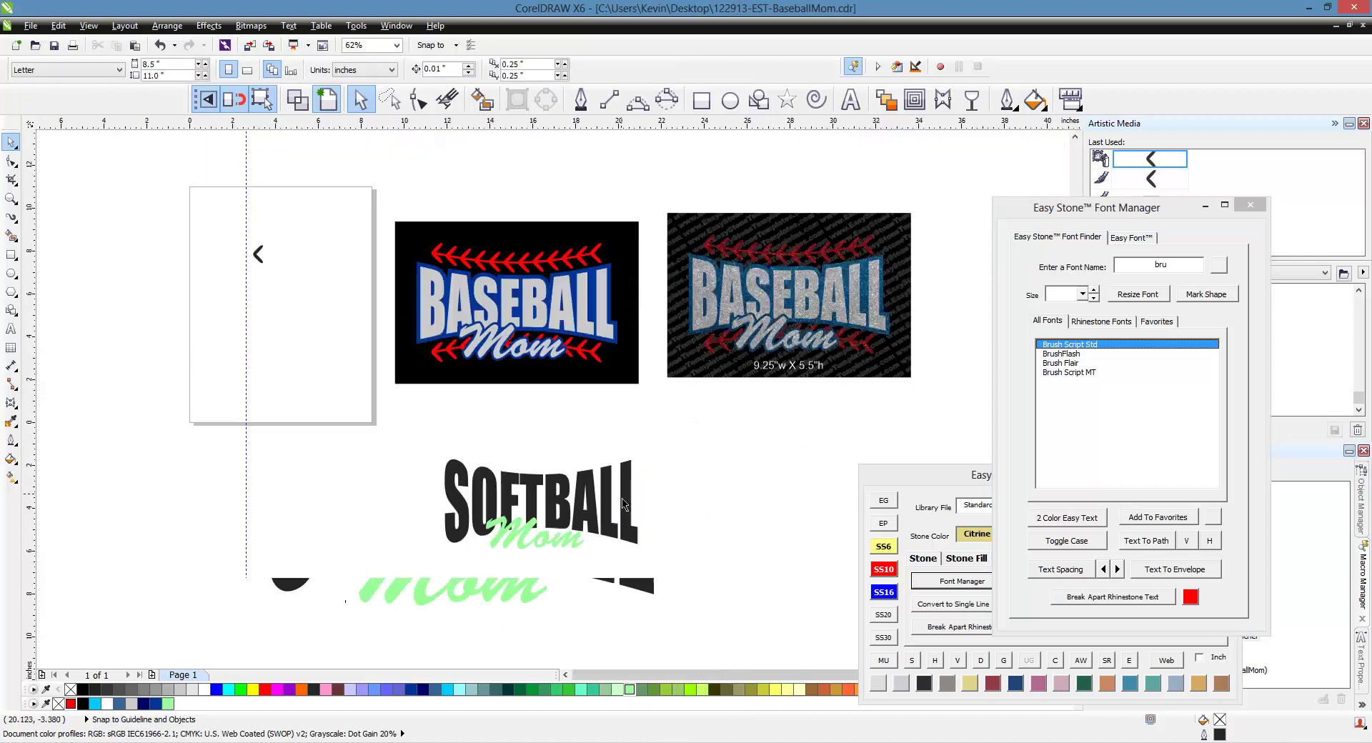
pyautogui.scroll(2, 543, 564)
pyautogui.click(564, 493)
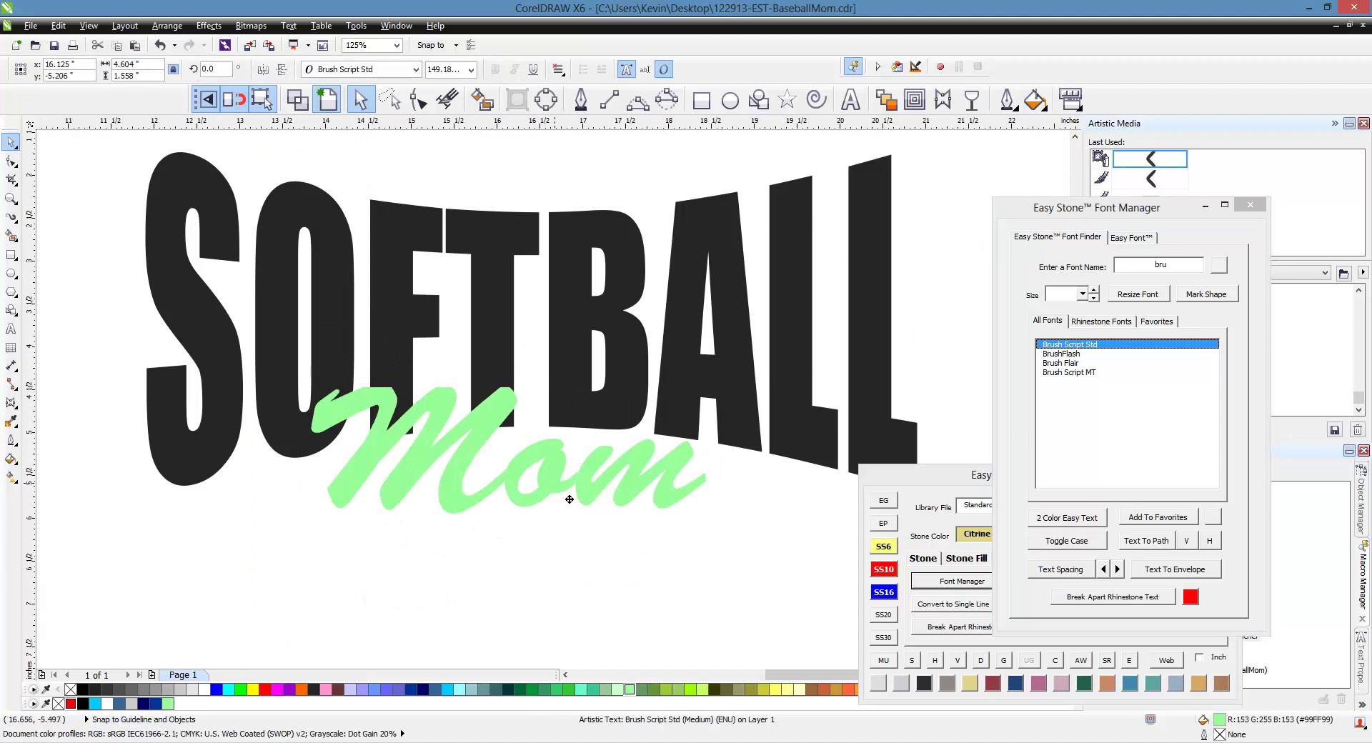
pyautogui.moveTo(369, 501); pyautogui.dragTo(375, 517)
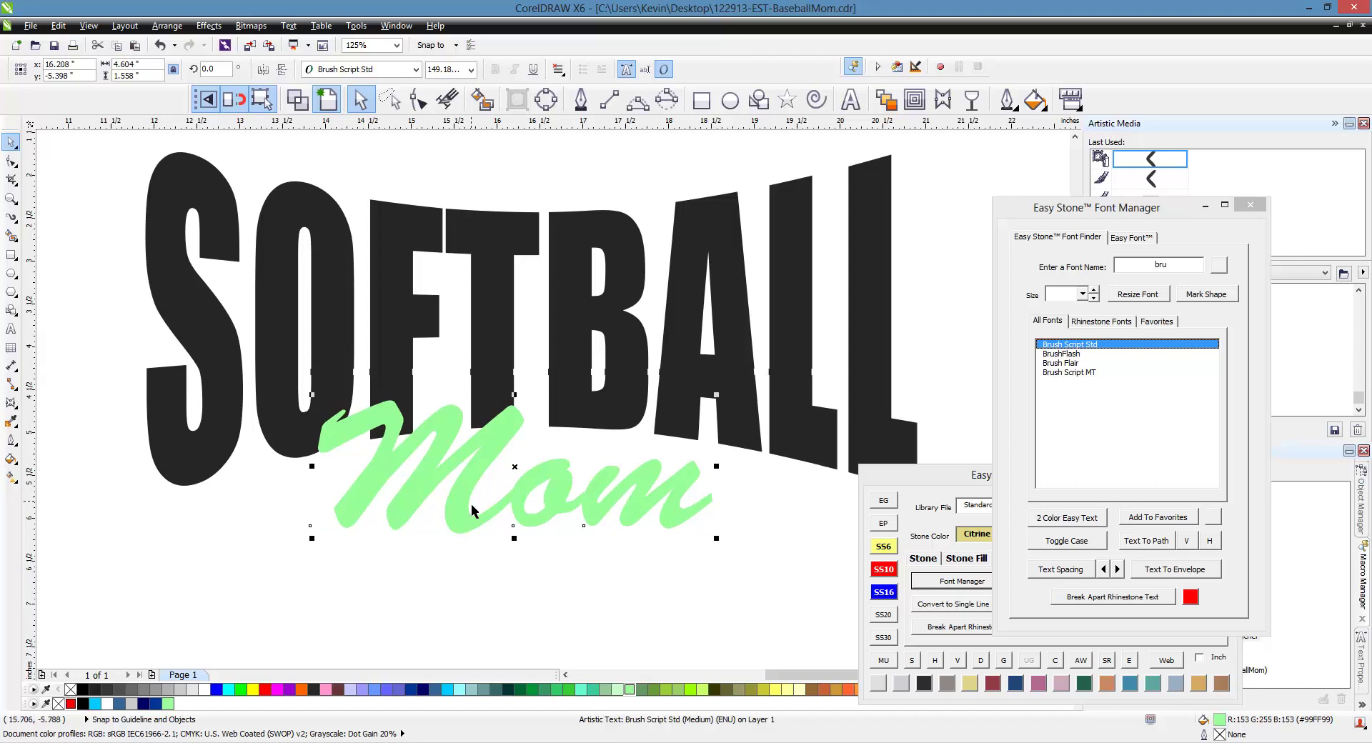
# Step: Center Mom horizontally on SOFTBALL, keeping it overlapping the lower edge of the letters, and deselect it
pyautogui.keyDown('shift'); pyautogui.click(704, 253); pyautogui.keyUp('shift')
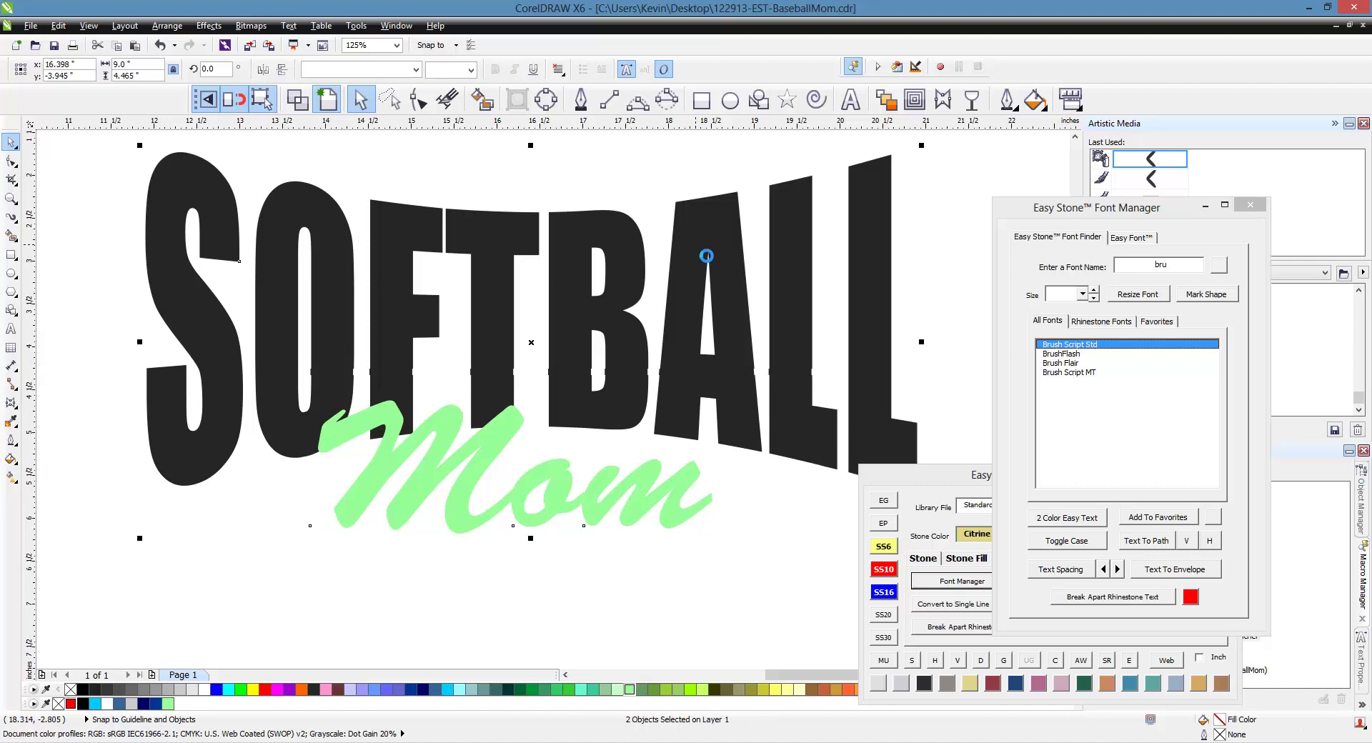
pyautogui.press('c')
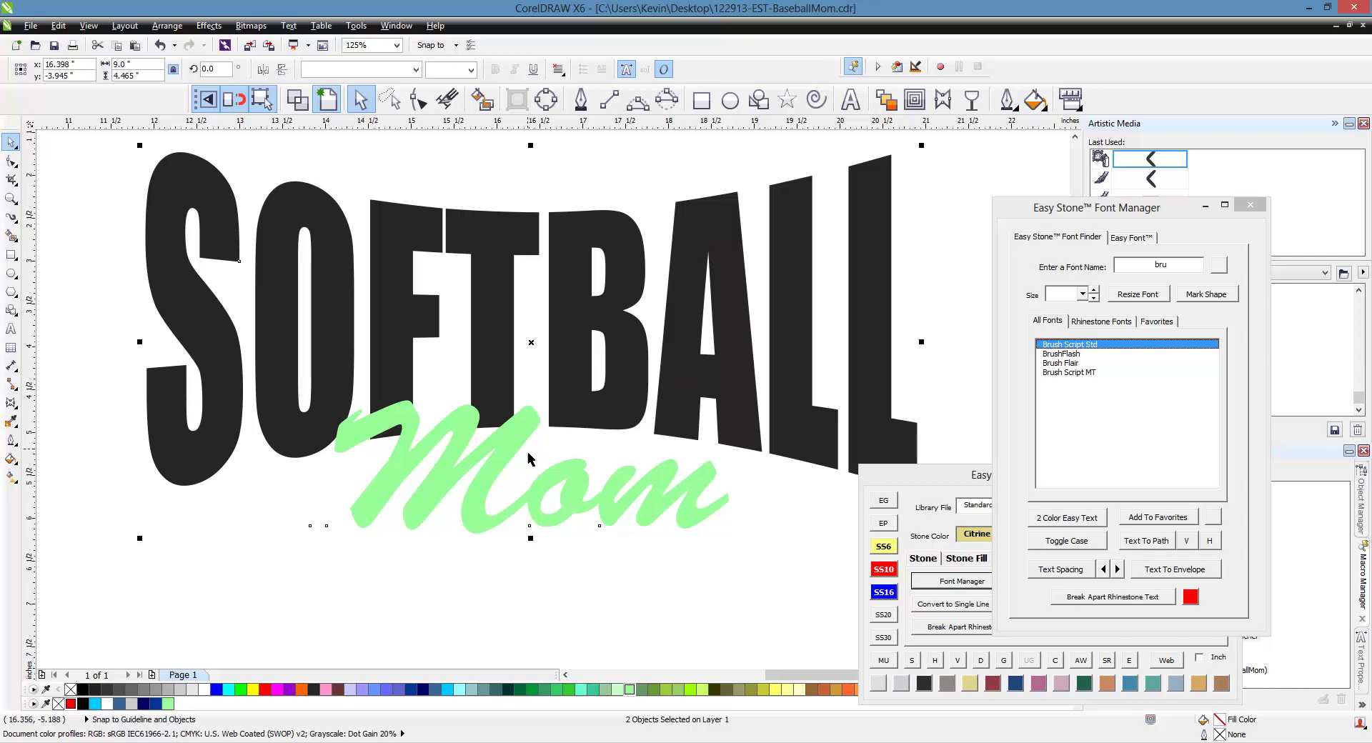
pyautogui.press('e')
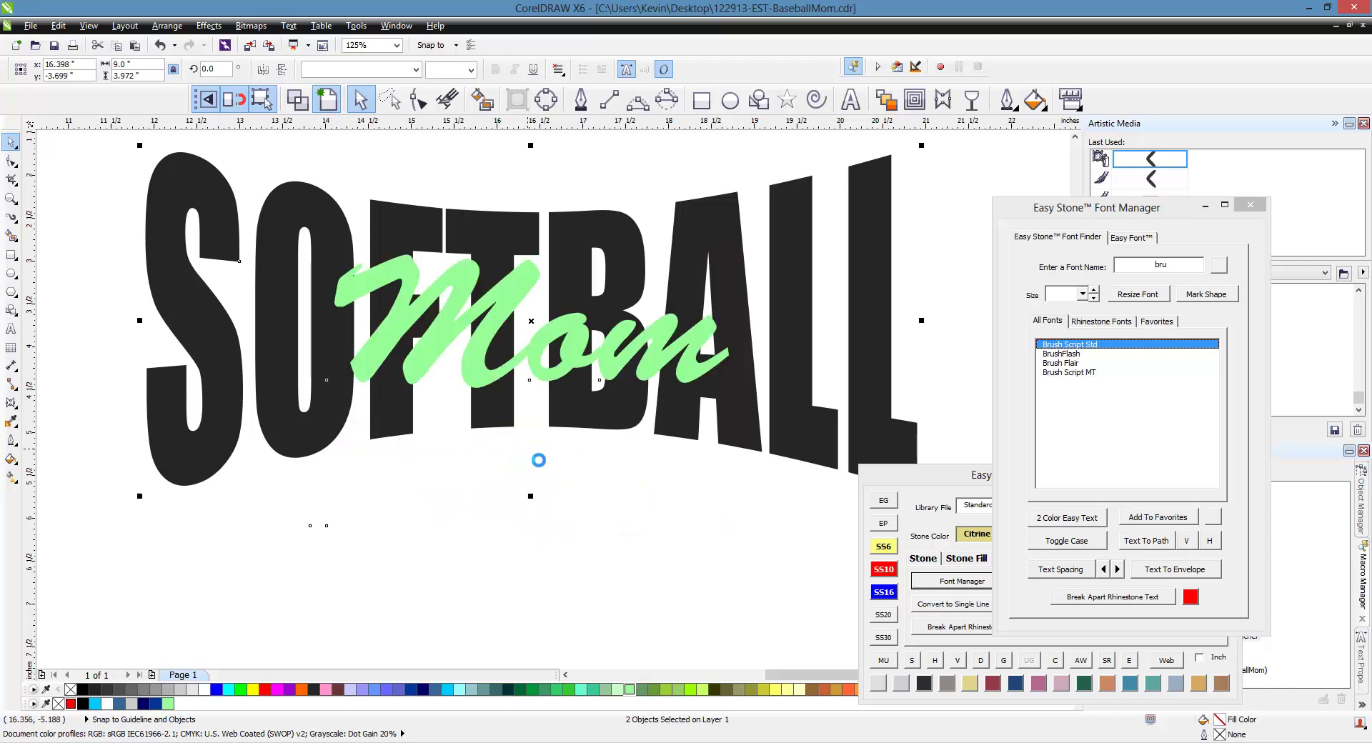
pyautogui.click(506, 545)
pyautogui.click(493, 317)
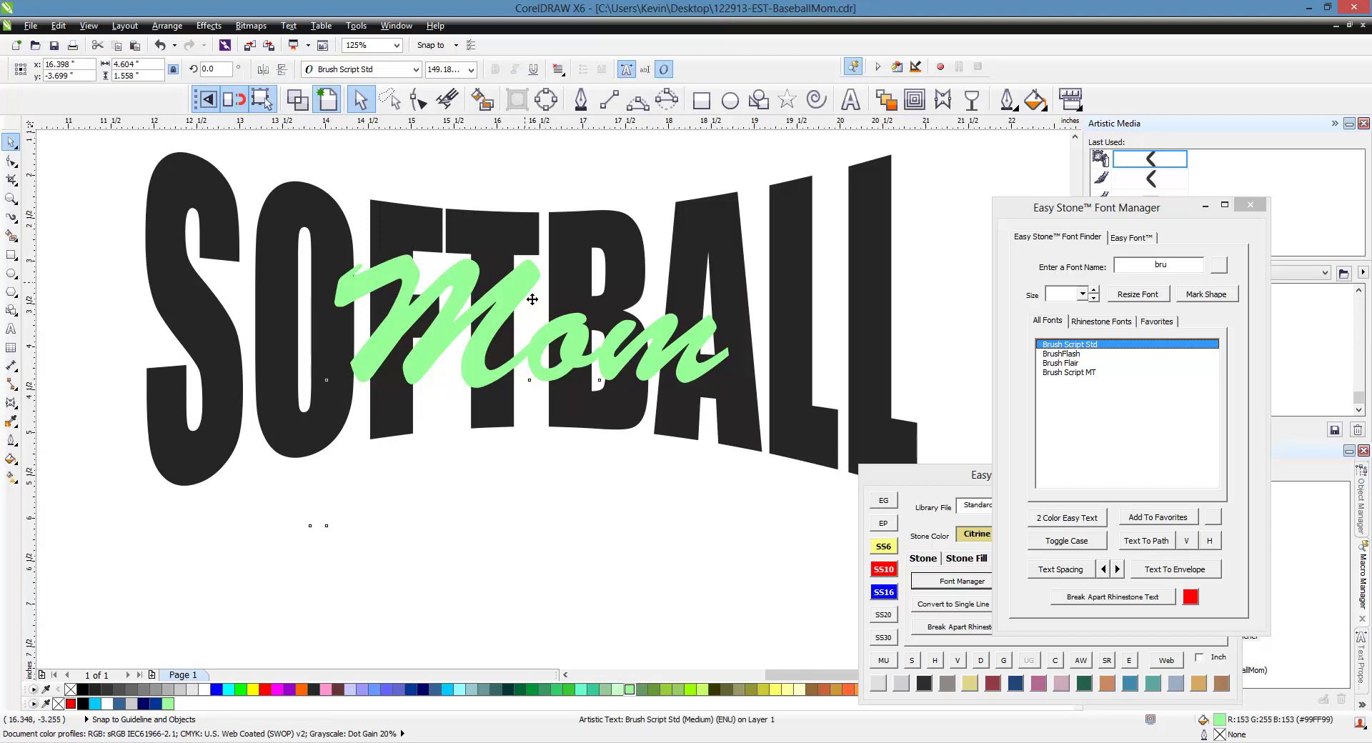
pyautogui.moveTo(533, 300); pyautogui.dragTo(534, 443)
pyautogui.click(572, 499)
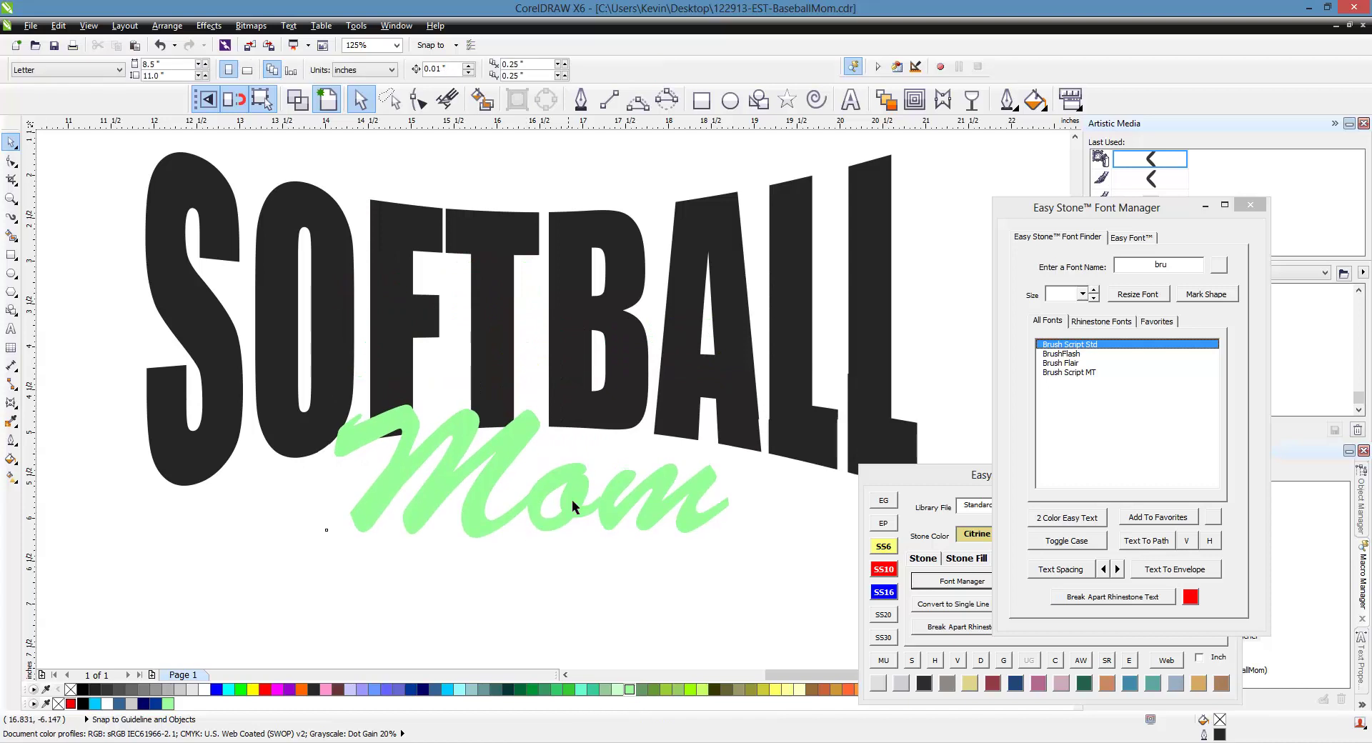
# Step: Add a single-step outside contour of about 0.133 inch around the SOFTBALL text
pyautogui.scroll(-1, 571, 480)
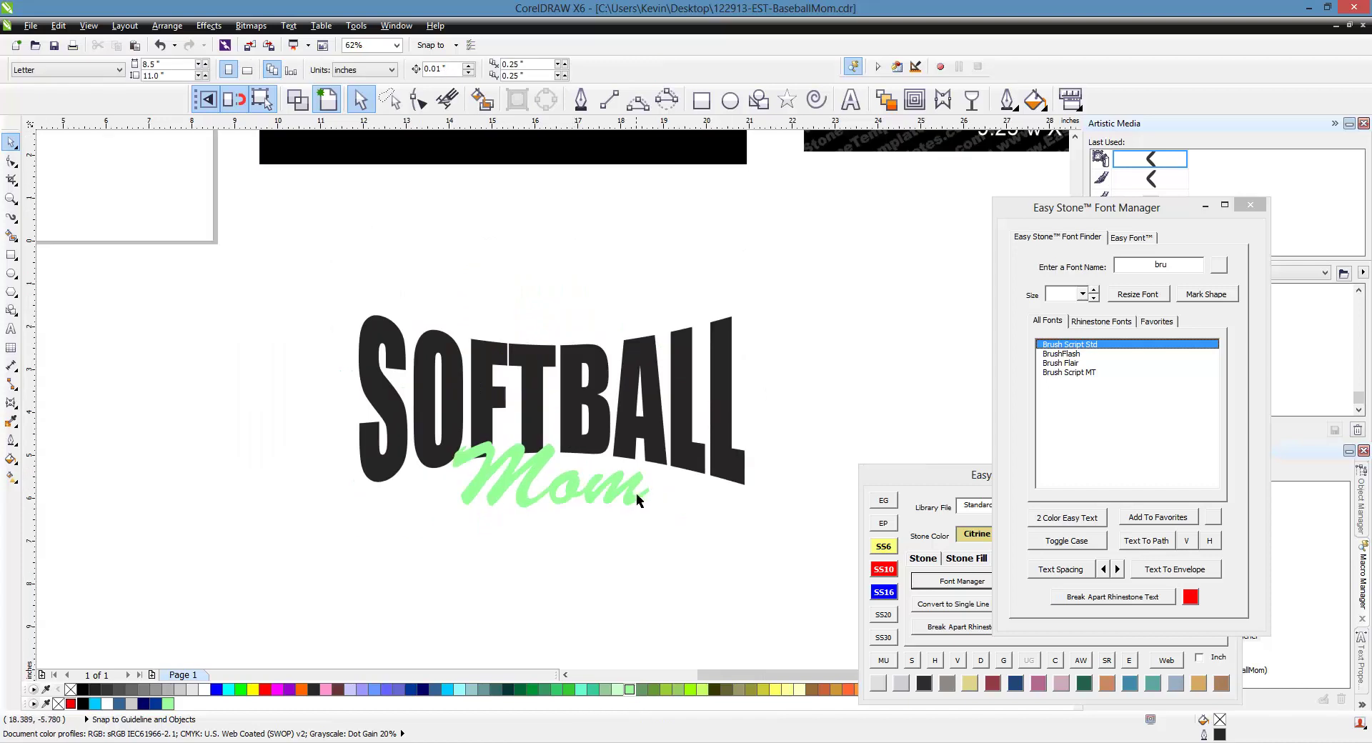
pyautogui.scroll(1, 636, 493)
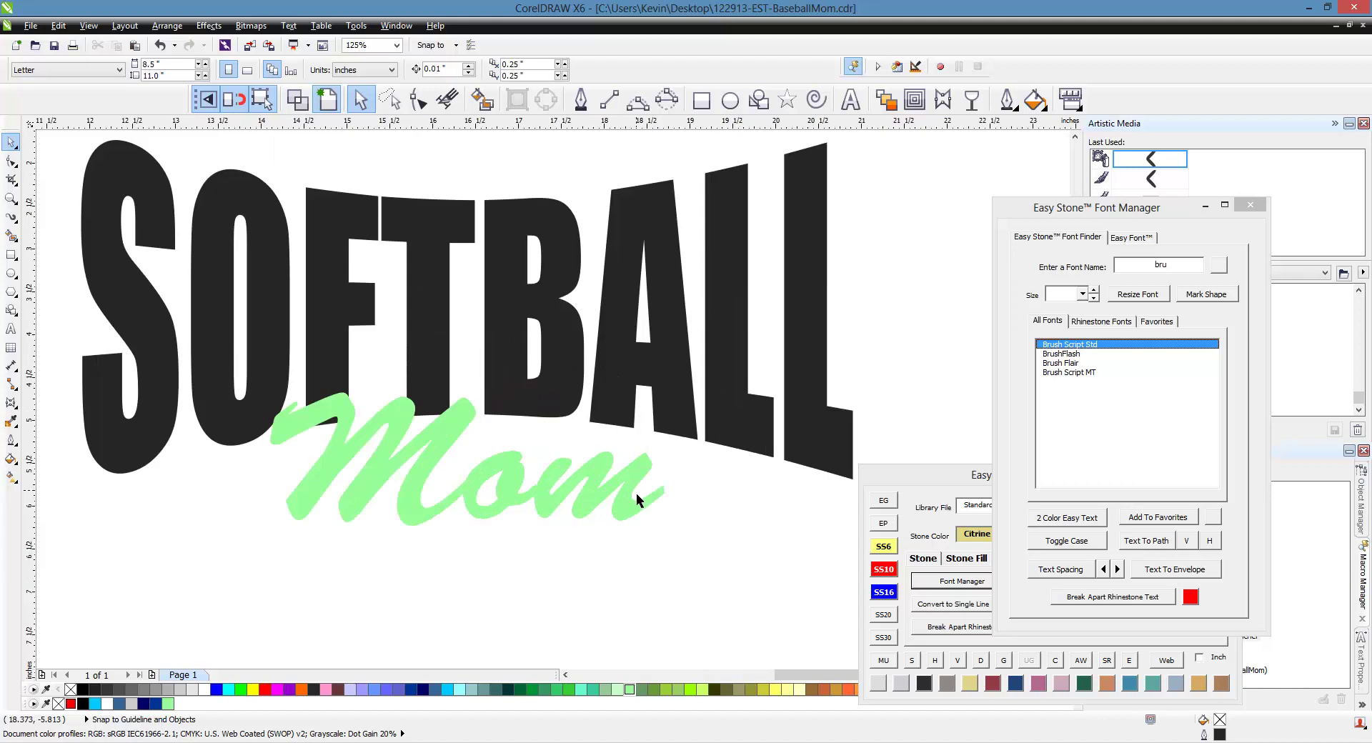
pyautogui.click(693, 398)
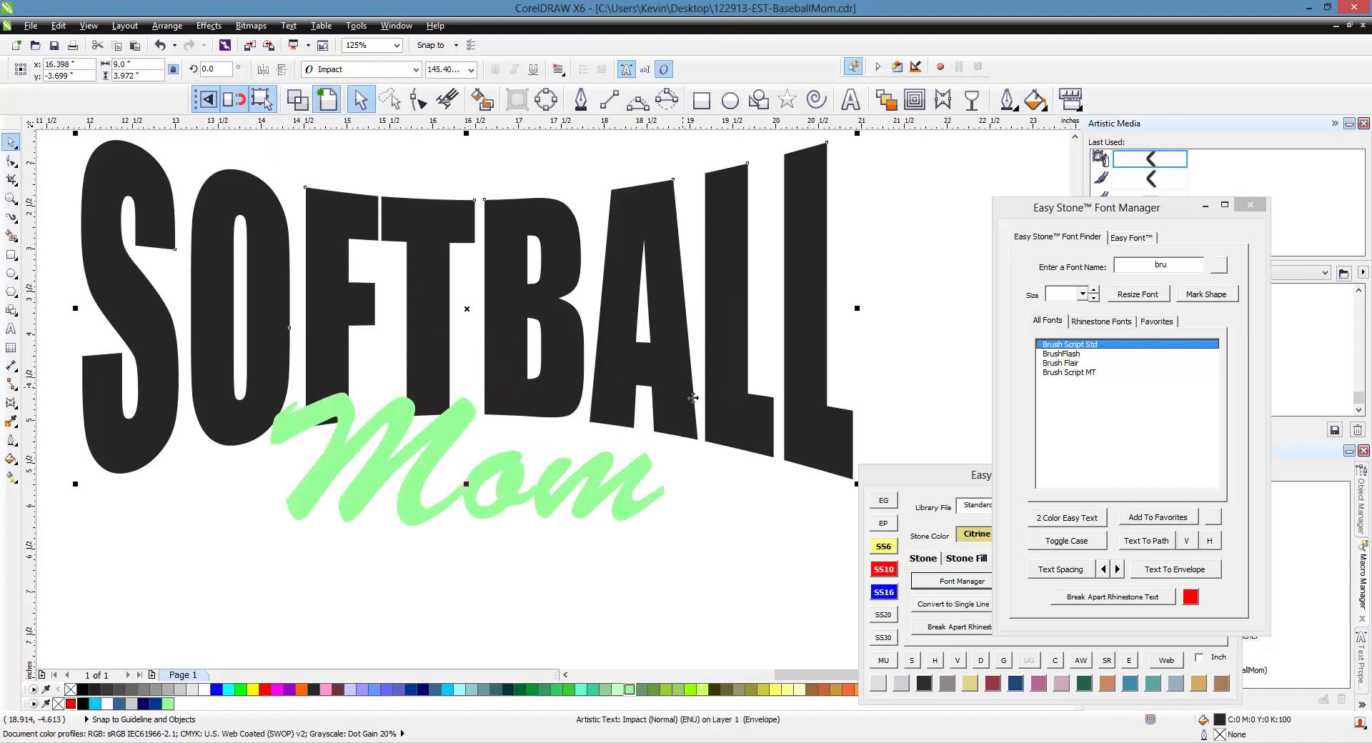
pyautogui.scroll(-1, 697, 404)
pyautogui.scroll(1, 729, 455)
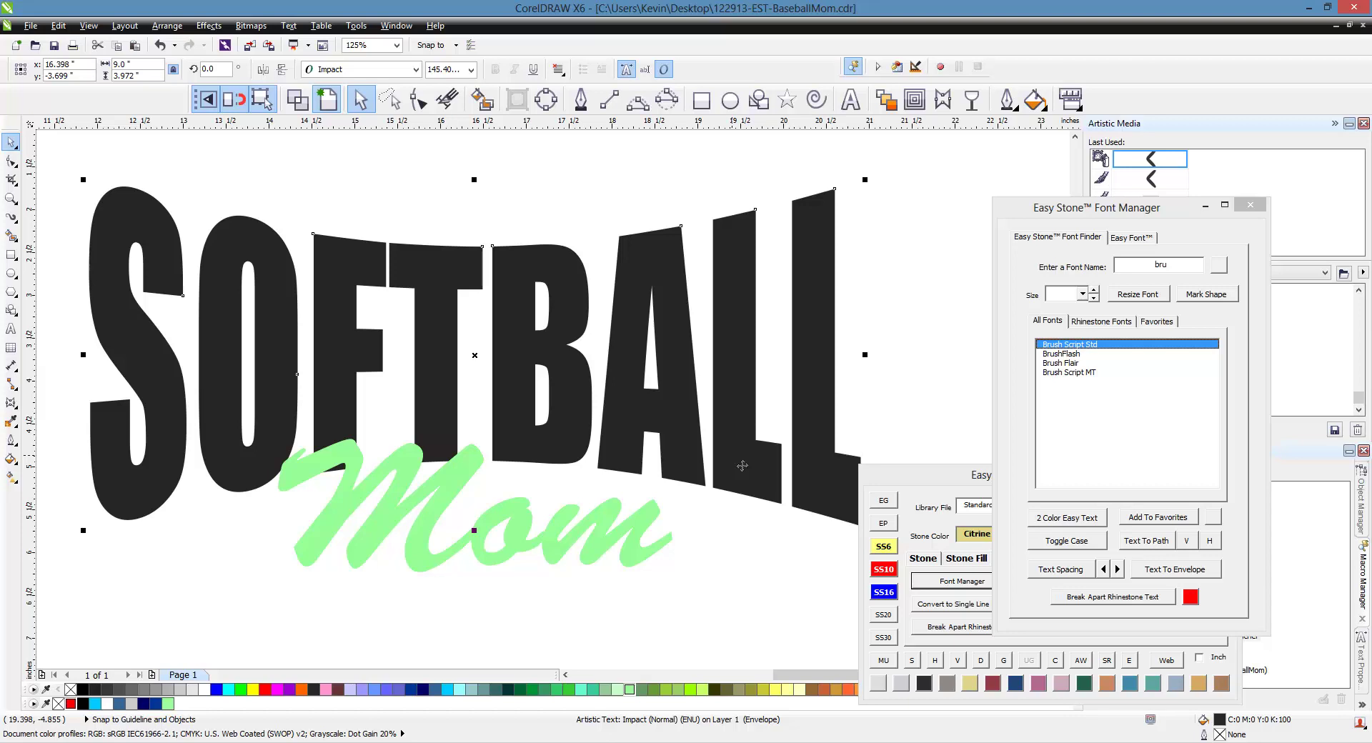
pyautogui.click(914, 104)
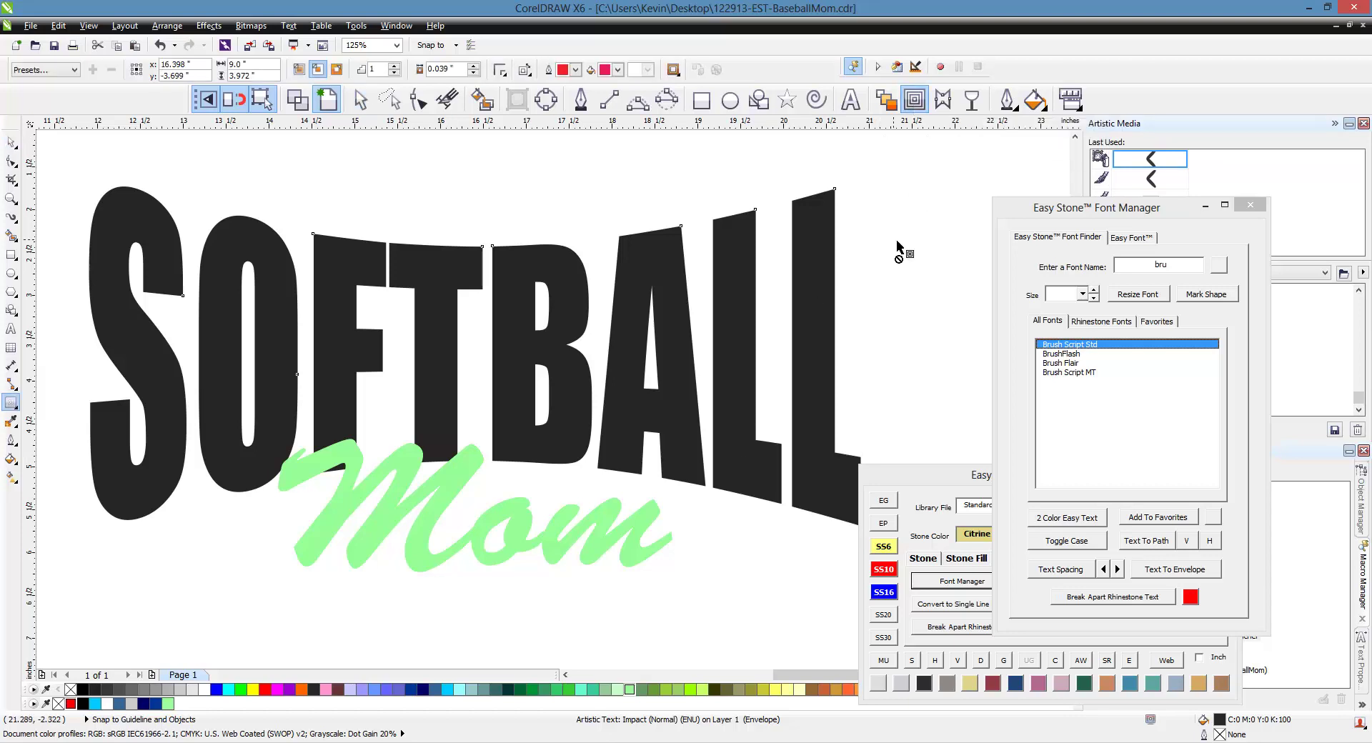
pyautogui.moveTo(829, 304)
pyautogui.mouseDown()
pyautogui.moveTo(879, 282)
pyautogui.moveTo(851, 291)
pyautogui.moveTo(873, 271)
pyautogui.moveTo(809, 290)
pyautogui.moveTo(876, 279)
pyautogui.mouseUp()
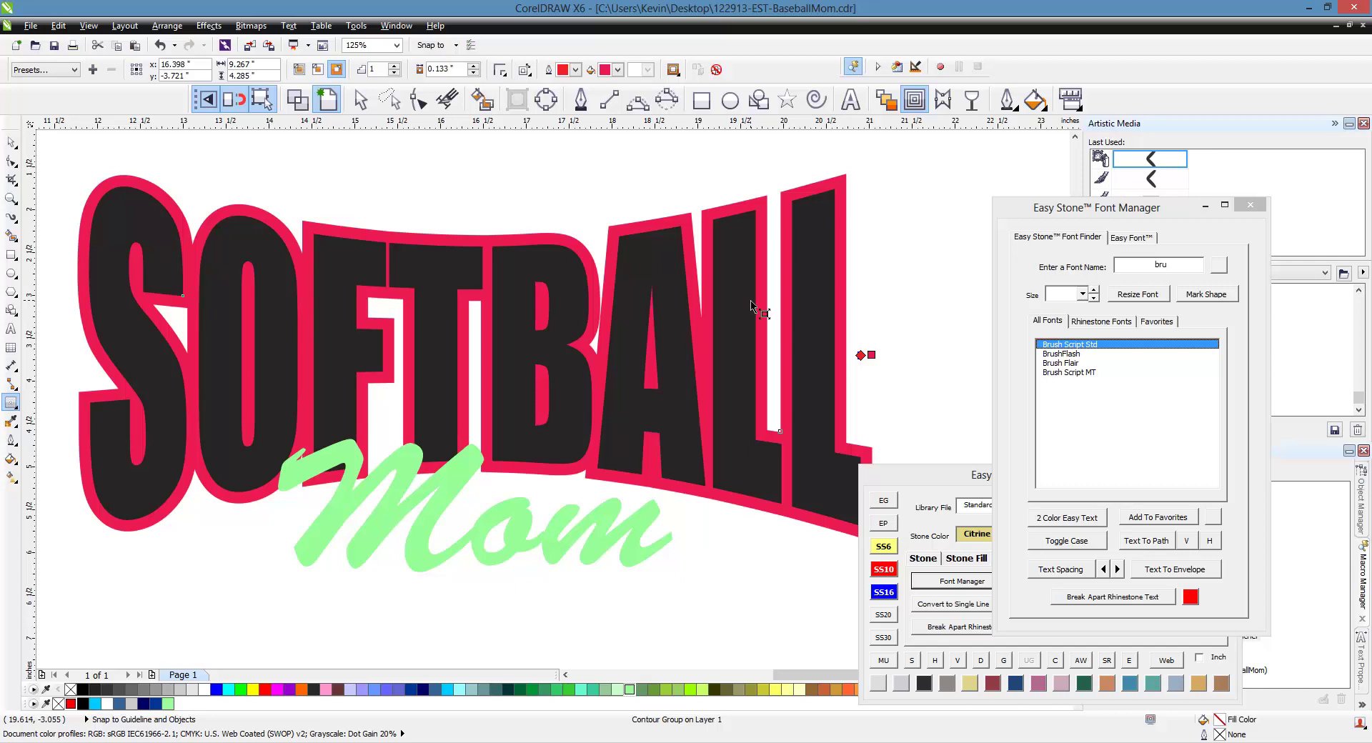
# Step: Break the SOFTBALL contour group apart and deselect the pieces
pyautogui.rightClick(845, 310)
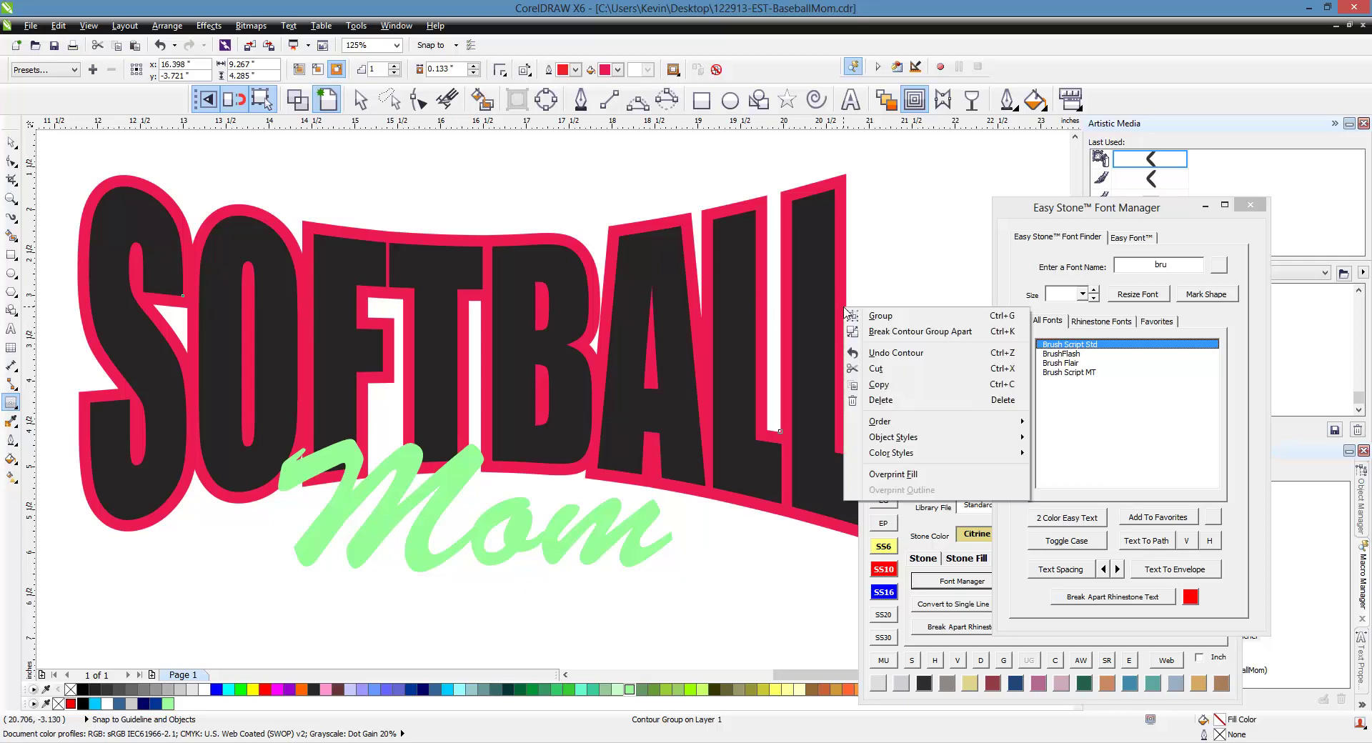
pyautogui.click(914, 335)
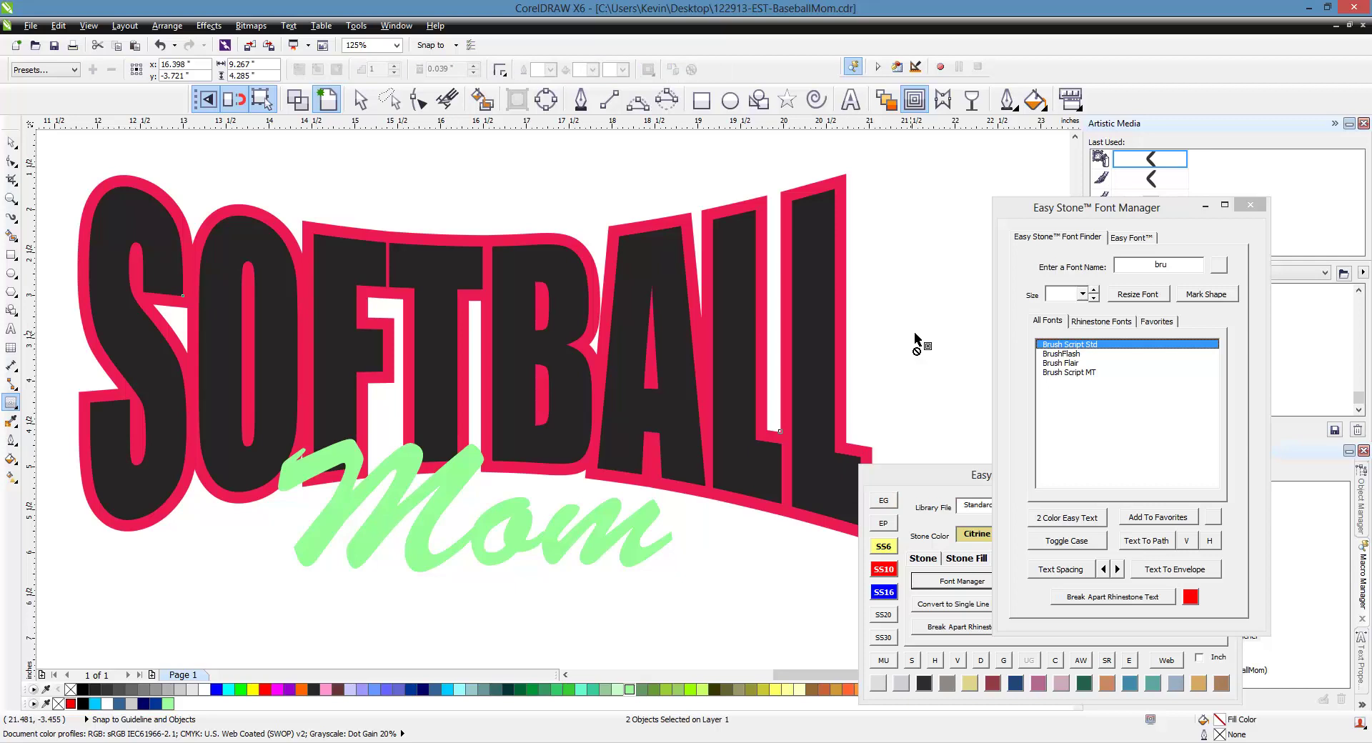
pyautogui.click(901, 289)
# Step: Add a single-step outside contour of about 0.081 inch around the Mom text
pyautogui.scroll(-2, 773, 276)
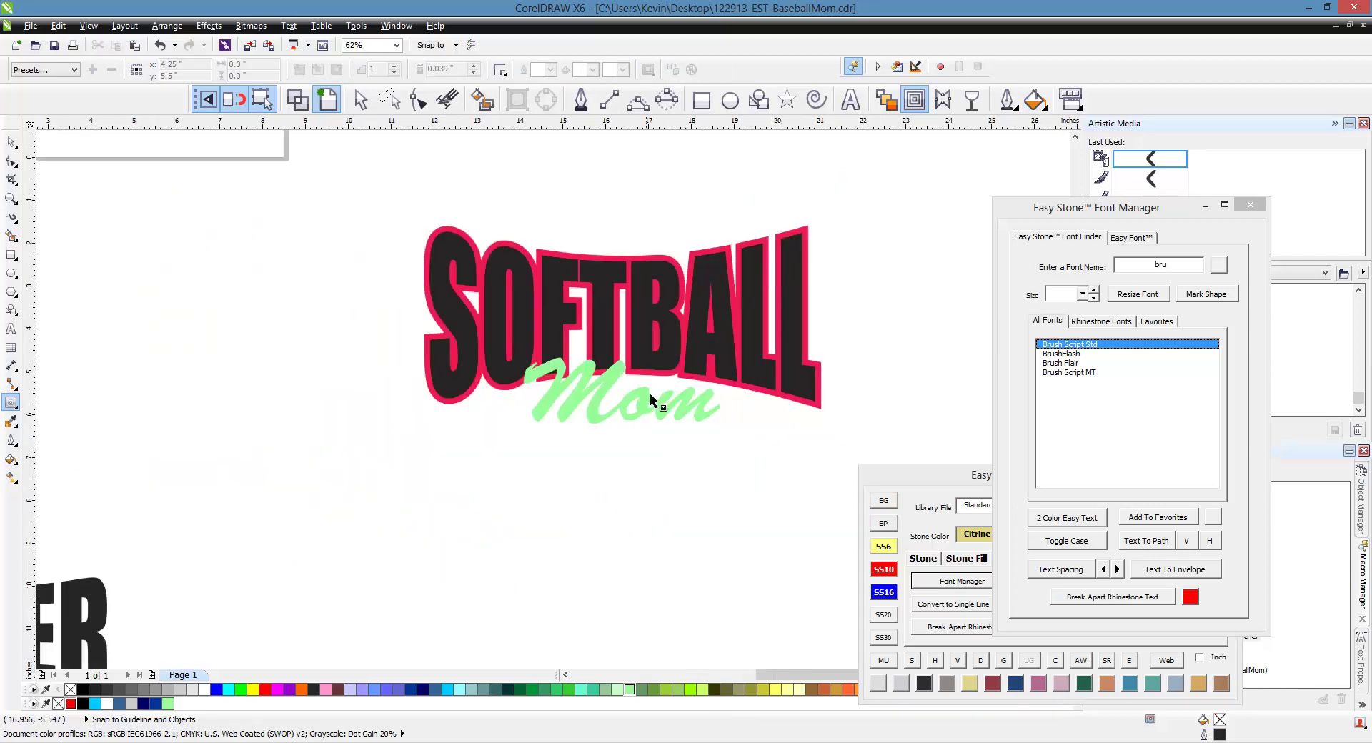
pyautogui.scroll(2, 650, 397)
pyautogui.click(581, 364)
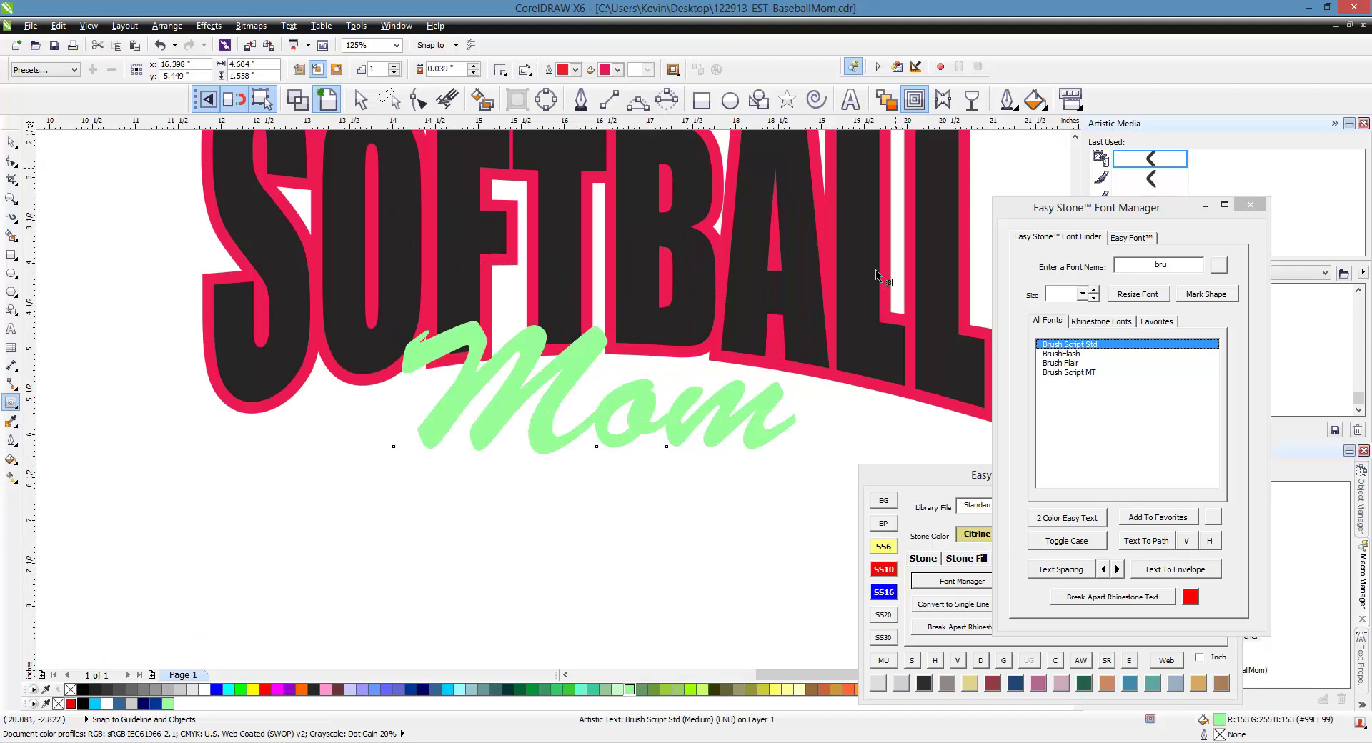
pyautogui.moveTo(772, 391); pyautogui.dragTo(804, 366)
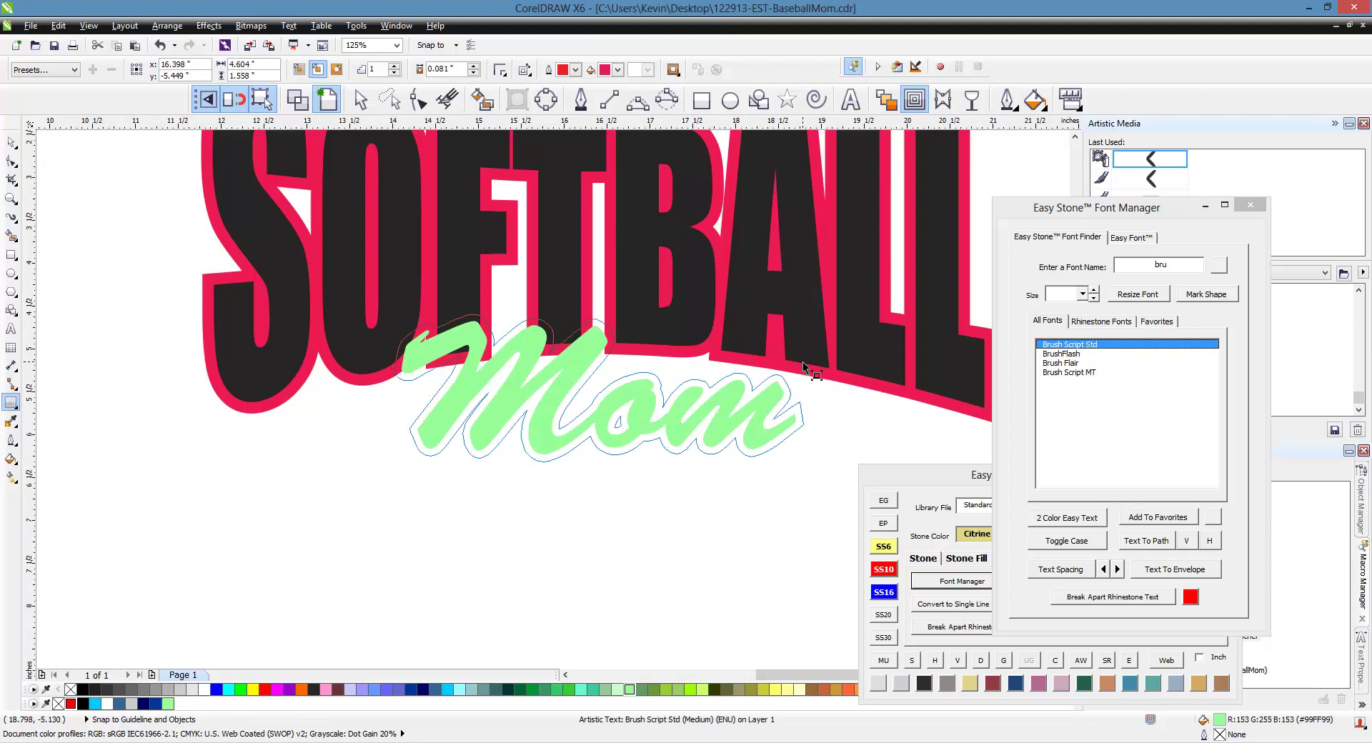
# Step: Break the Mom contour group apart, deselect the pieces and return to the Pick tool
pyautogui.scroll(-2, 364, 533)
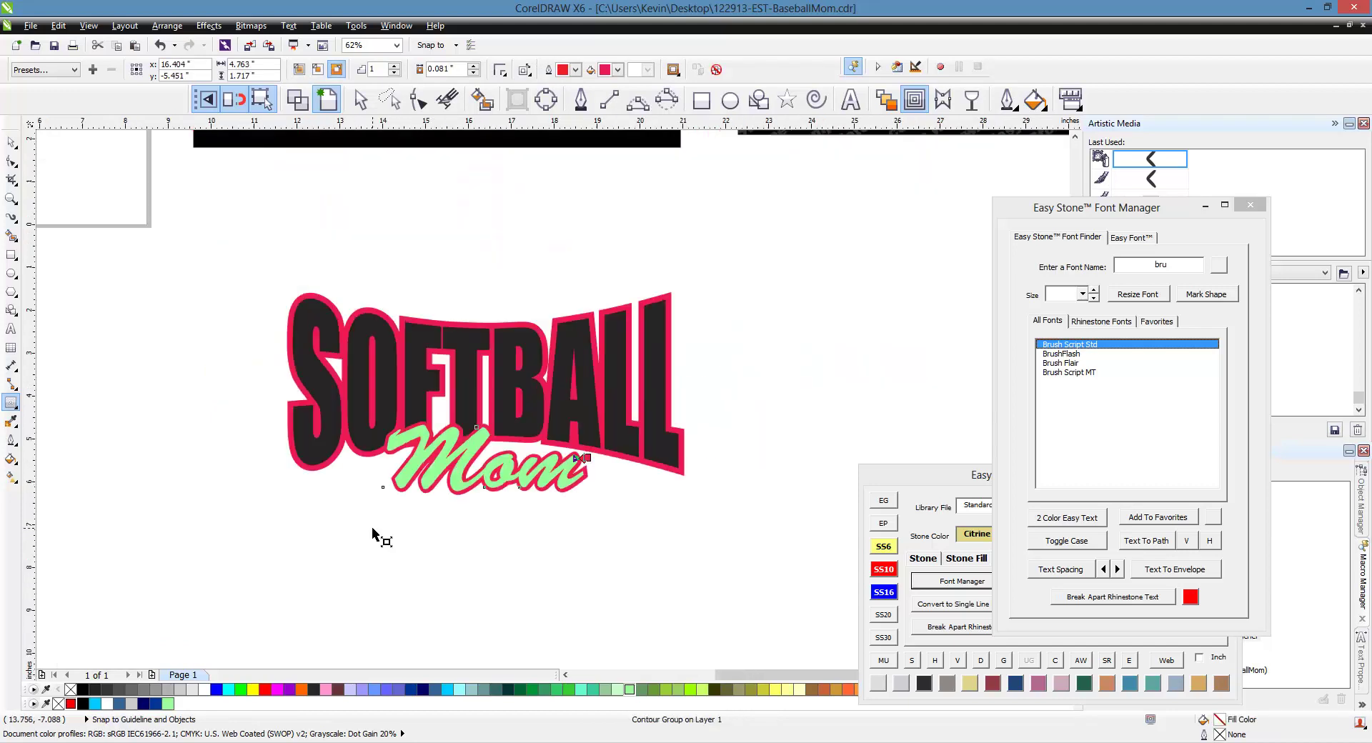
pyautogui.scroll(2, 485, 463)
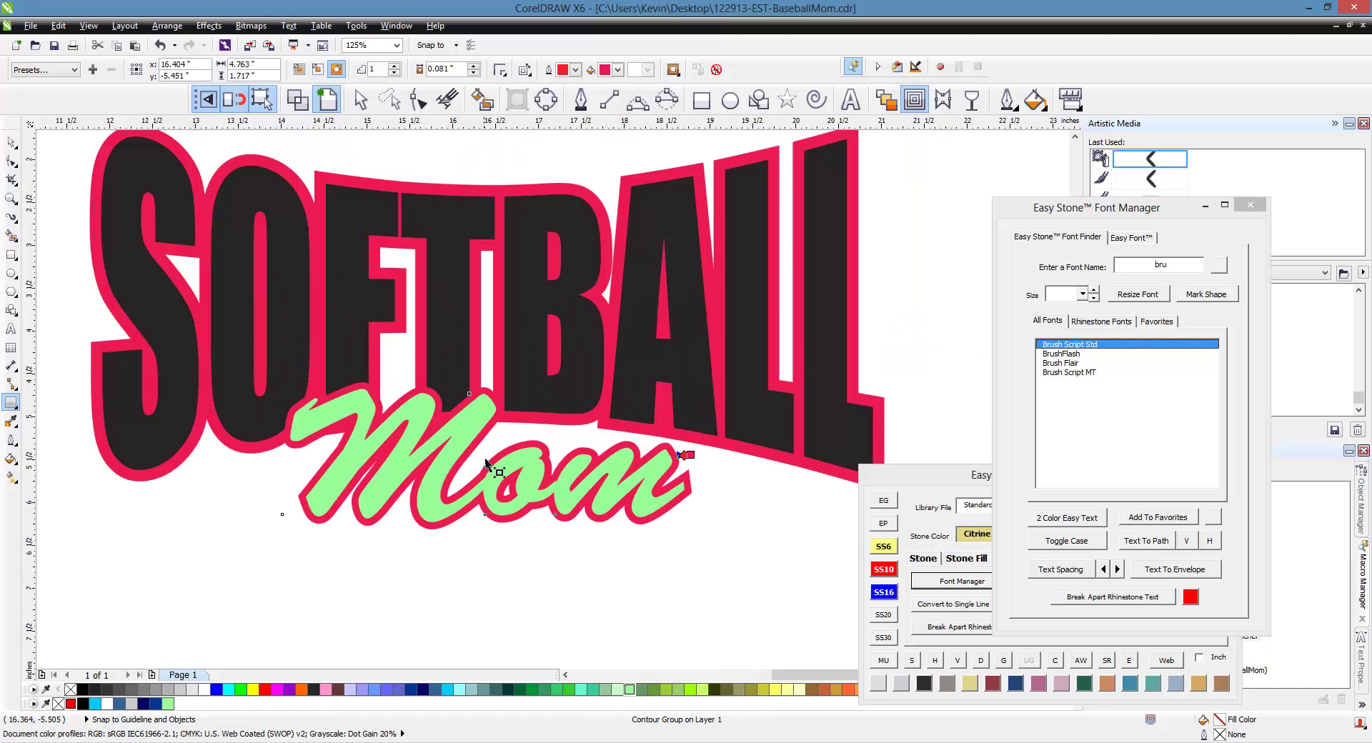
pyautogui.rightClick(691, 489)
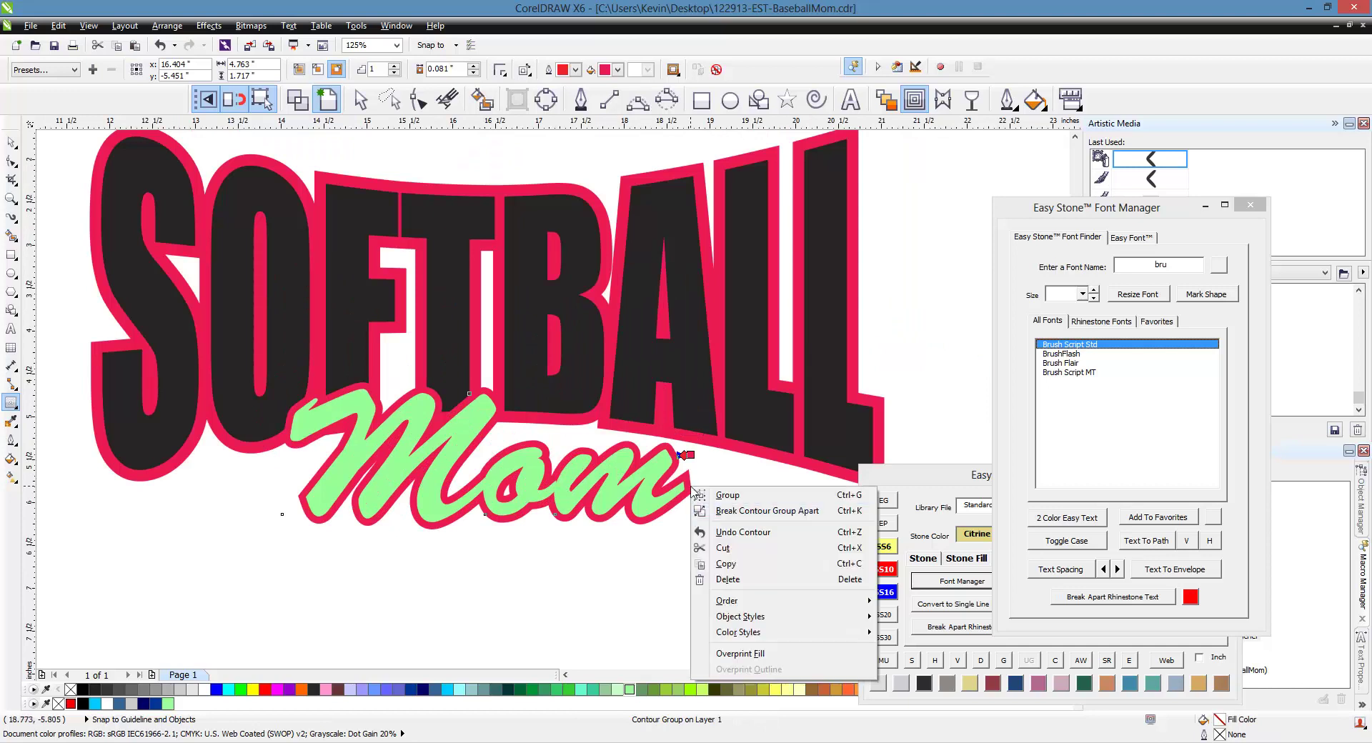
pyautogui.click(760, 521)
pyautogui.click(692, 560)
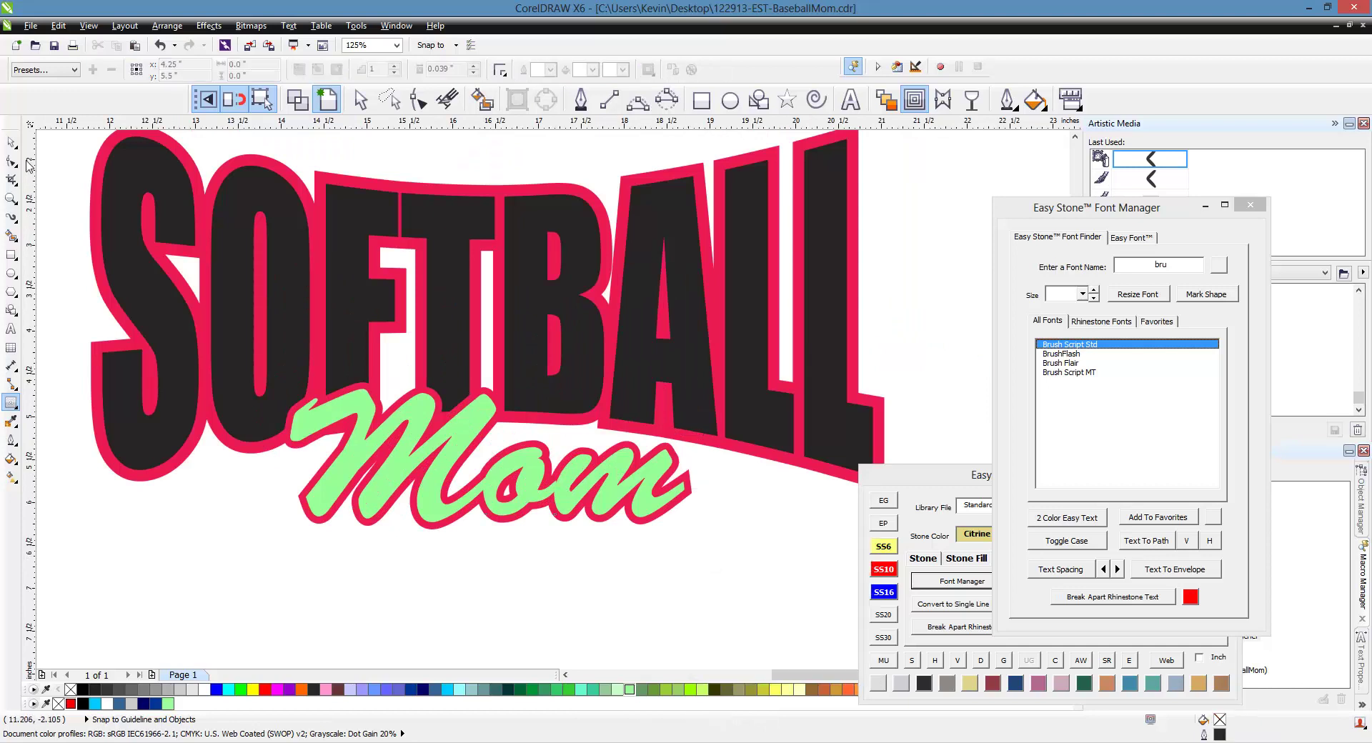
pyautogui.click(10, 142)
pyautogui.scroll(-2, 554, 493)
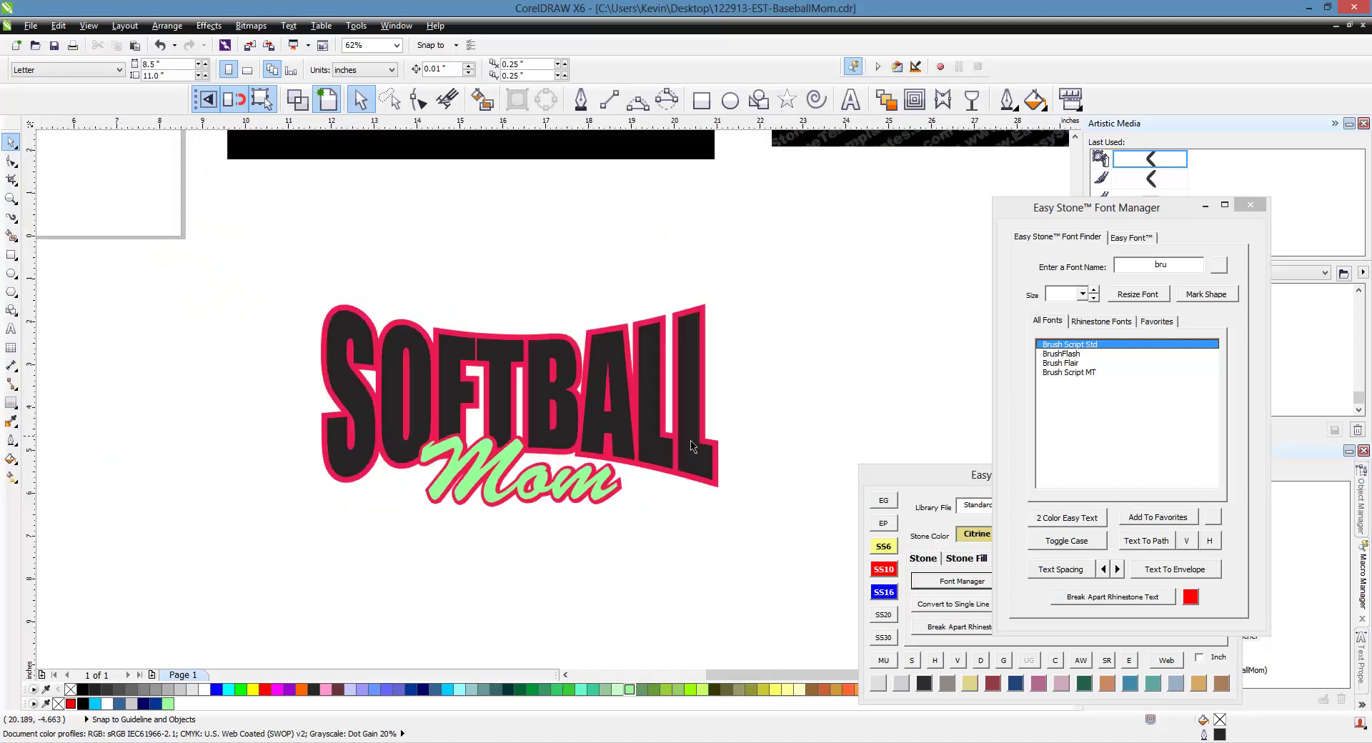
pyautogui.scroll(-1, 691, 447)
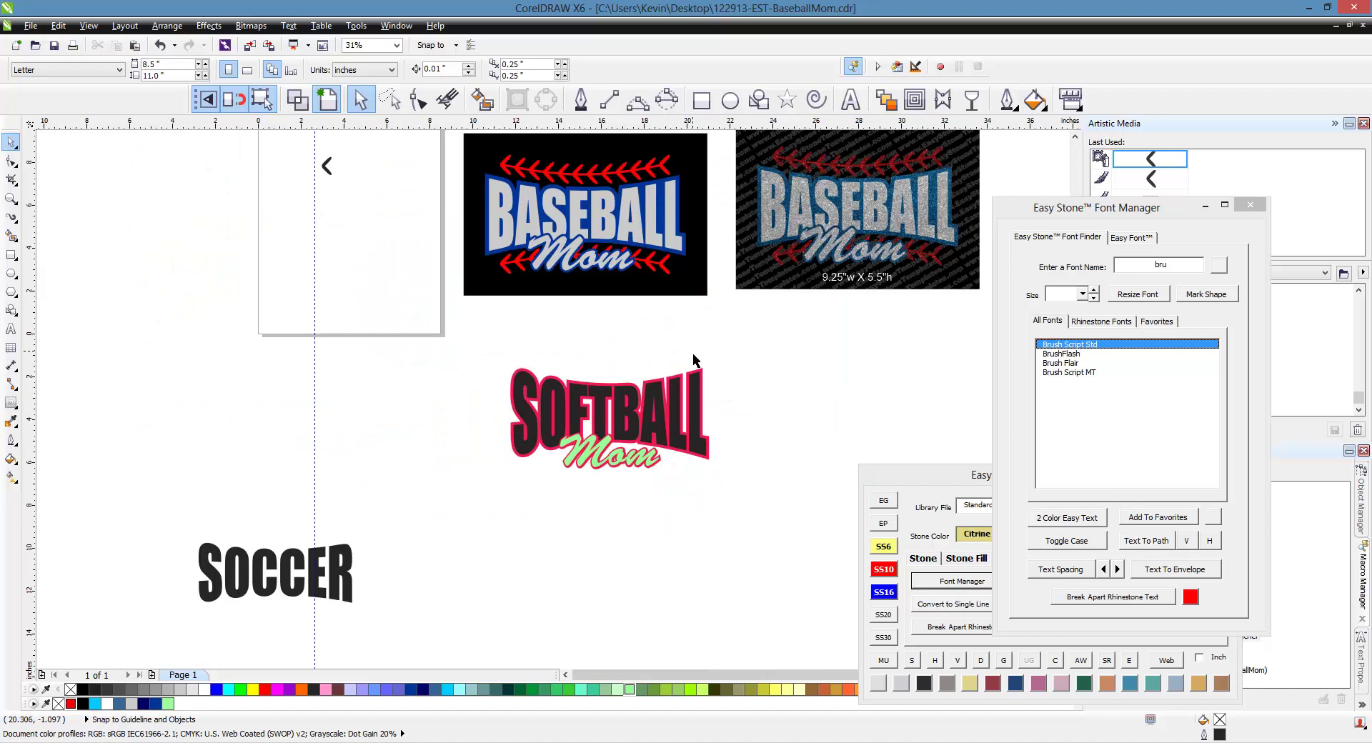
pyautogui.scroll(1, 653, 364)
pyautogui.scroll(-1, 549, 457)
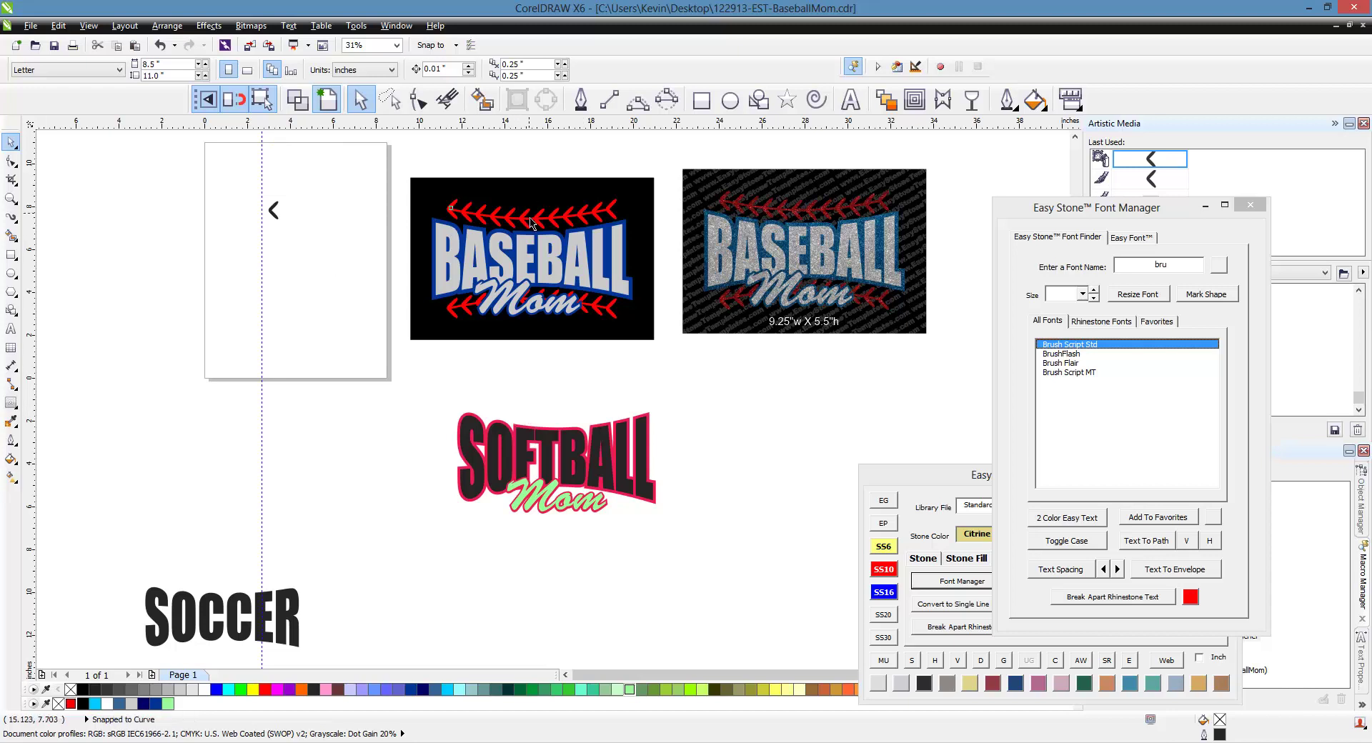
# Step: Try placing a copy of the red BASEBALL stitching above SOFTBALL and bending its upper and lower edges down with the Envelope tool
pyautogui.moveTo(533, 212); pyautogui.dragTo(560, 413)
pyautogui.scroll(2, 551, 443)
pyautogui.scroll(1, 579, 404)
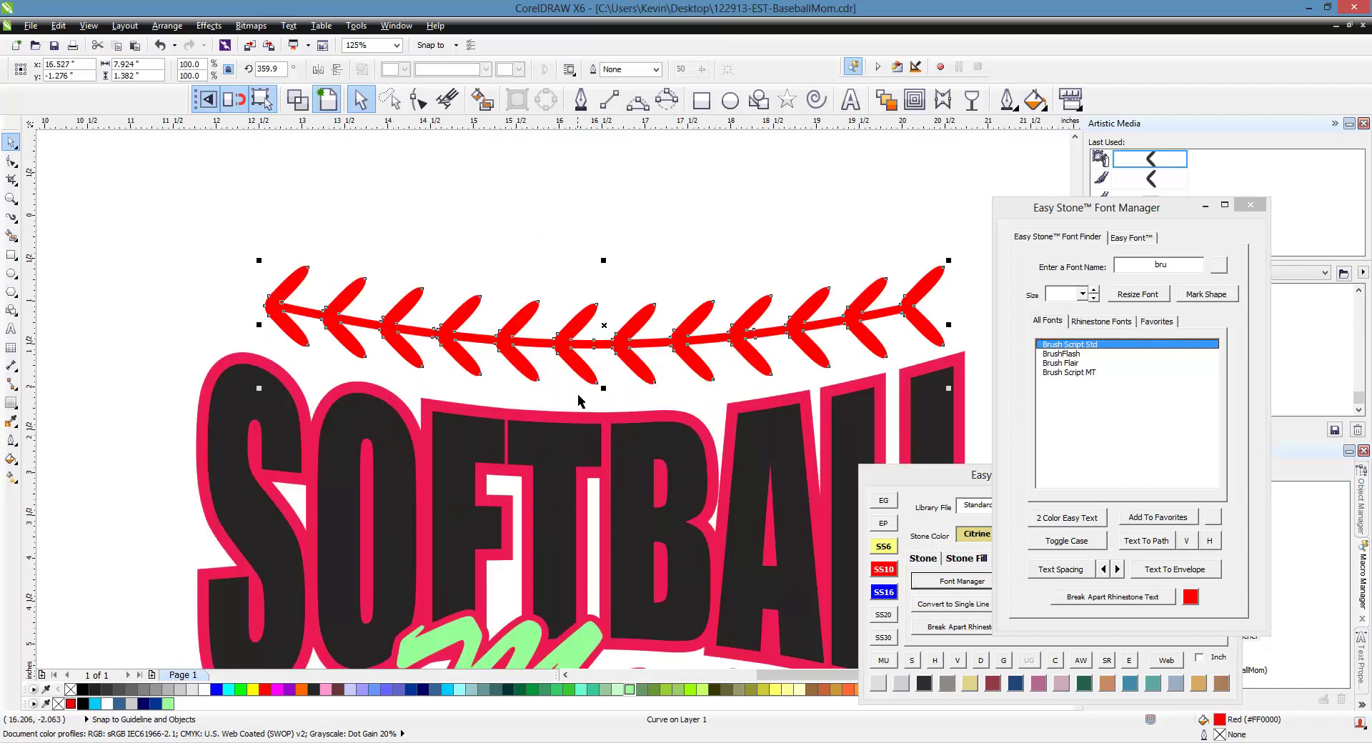
pyautogui.click(943, 99)
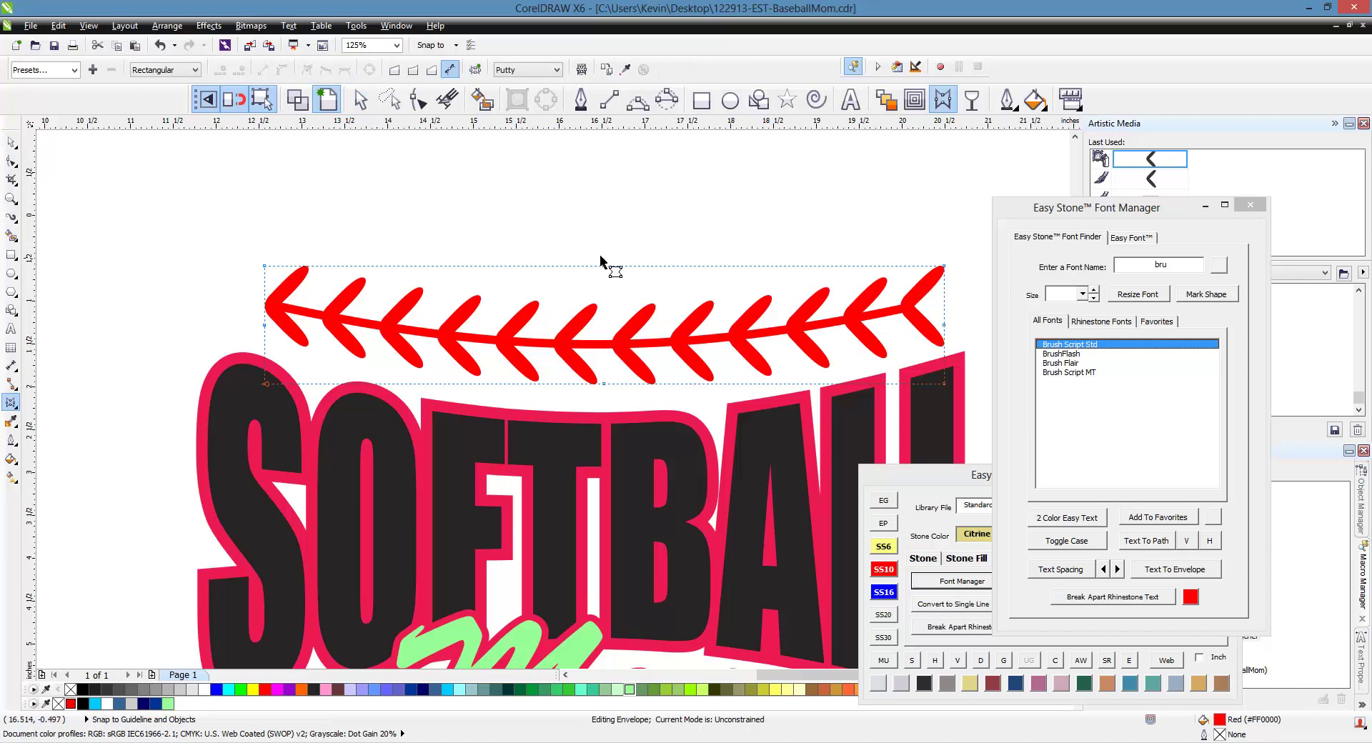
pyautogui.moveTo(620, 346); pyautogui.dragTo(615, 396)
pyautogui.moveTo(606, 391); pyautogui.dragTo(605, 404)
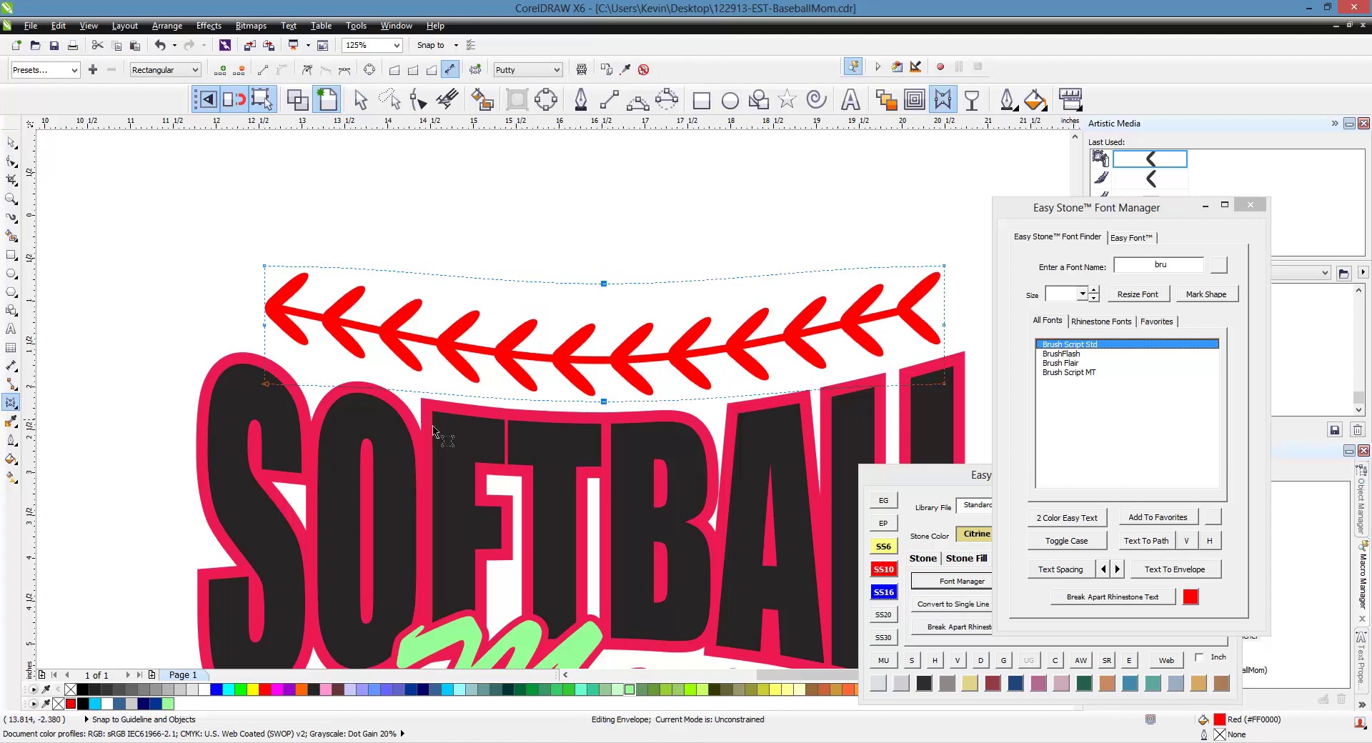
pyautogui.scroll(-1, 621, 353)
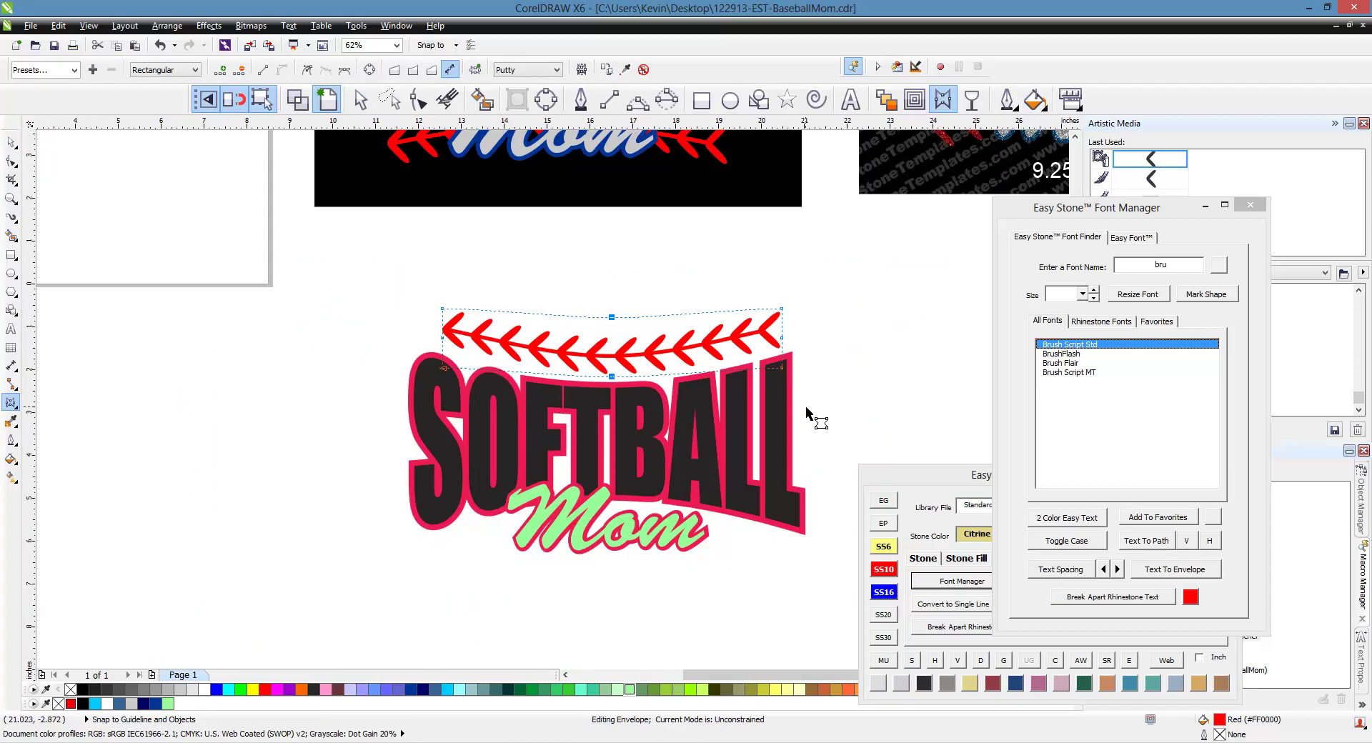
# Step: Remove the trial stitching from above SOFTBALL
pyautogui.click(11, 142)
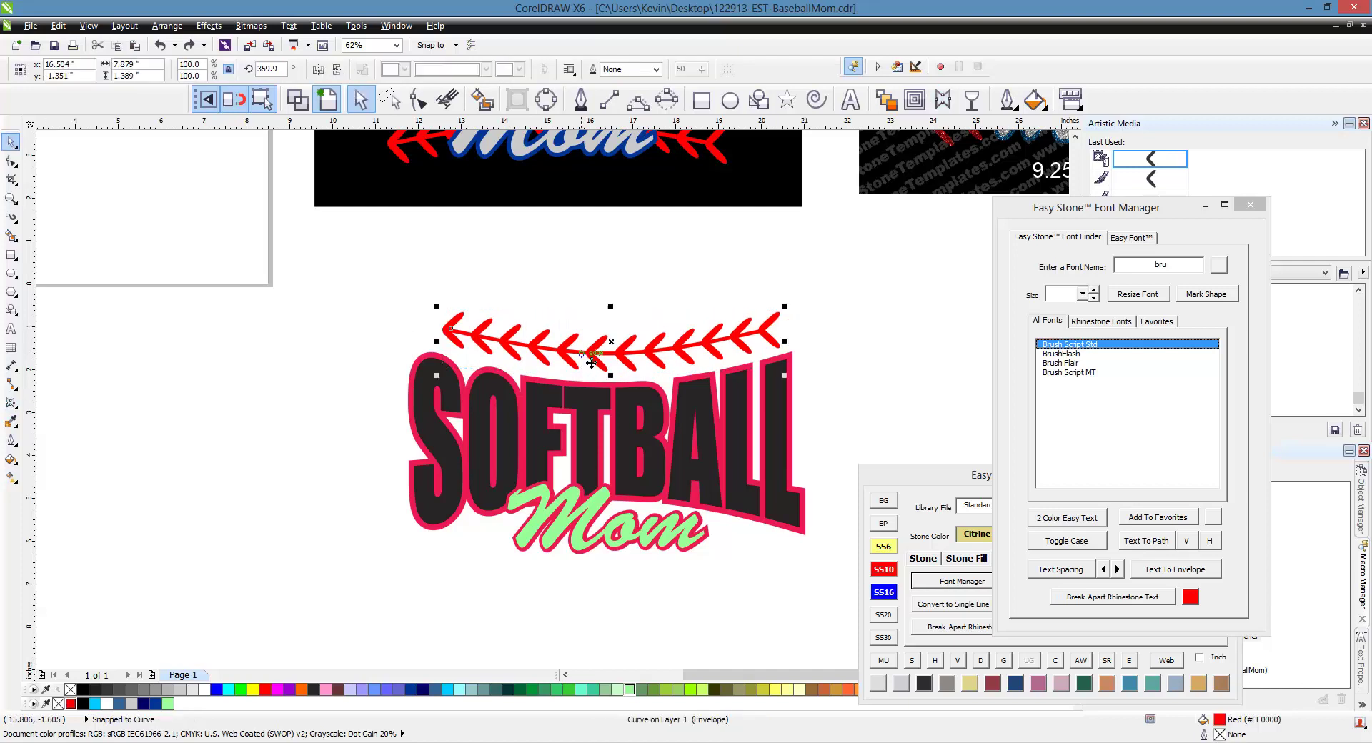
pyautogui.press('Escape')
pyautogui.scroll(-1, 596, 399)
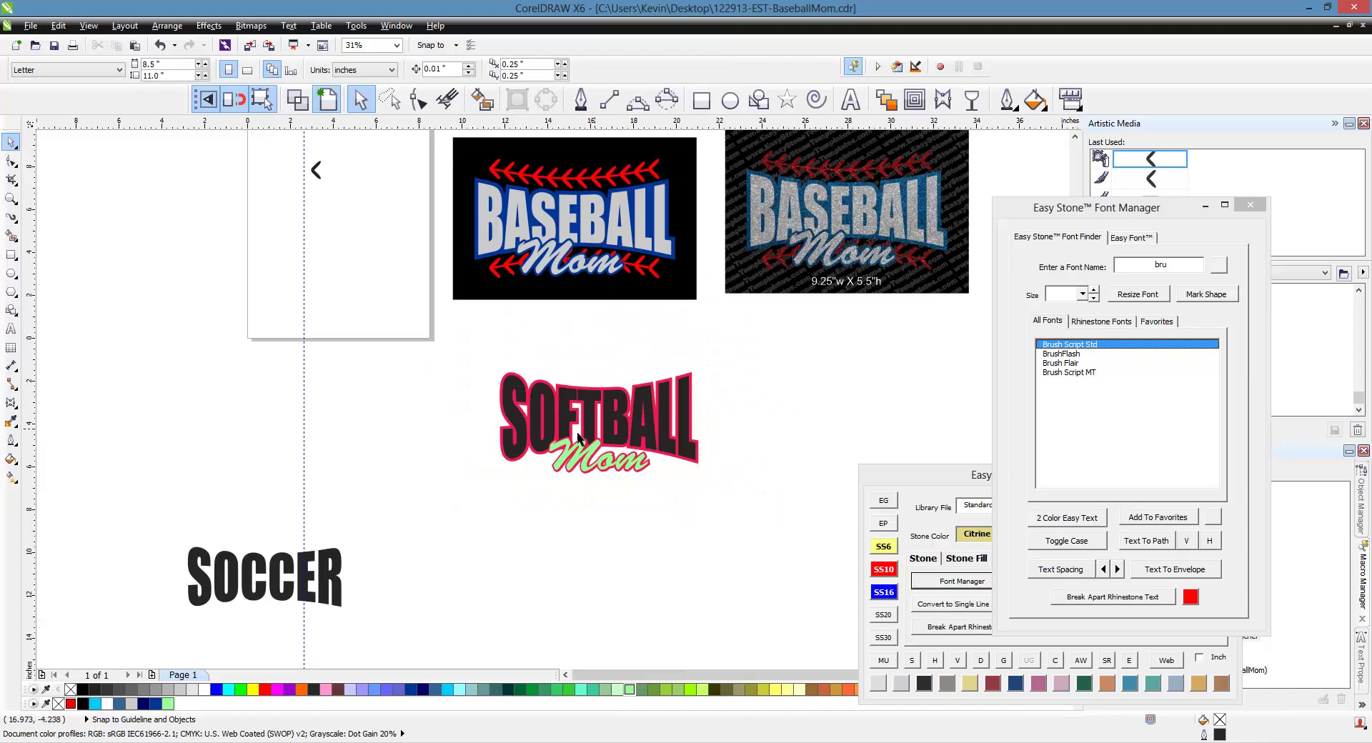
# Step: Move the black chevron stitch into the open area of the page, at about X 4.65, Y 6.589 inches
pyautogui.scroll(1, 595, 433)
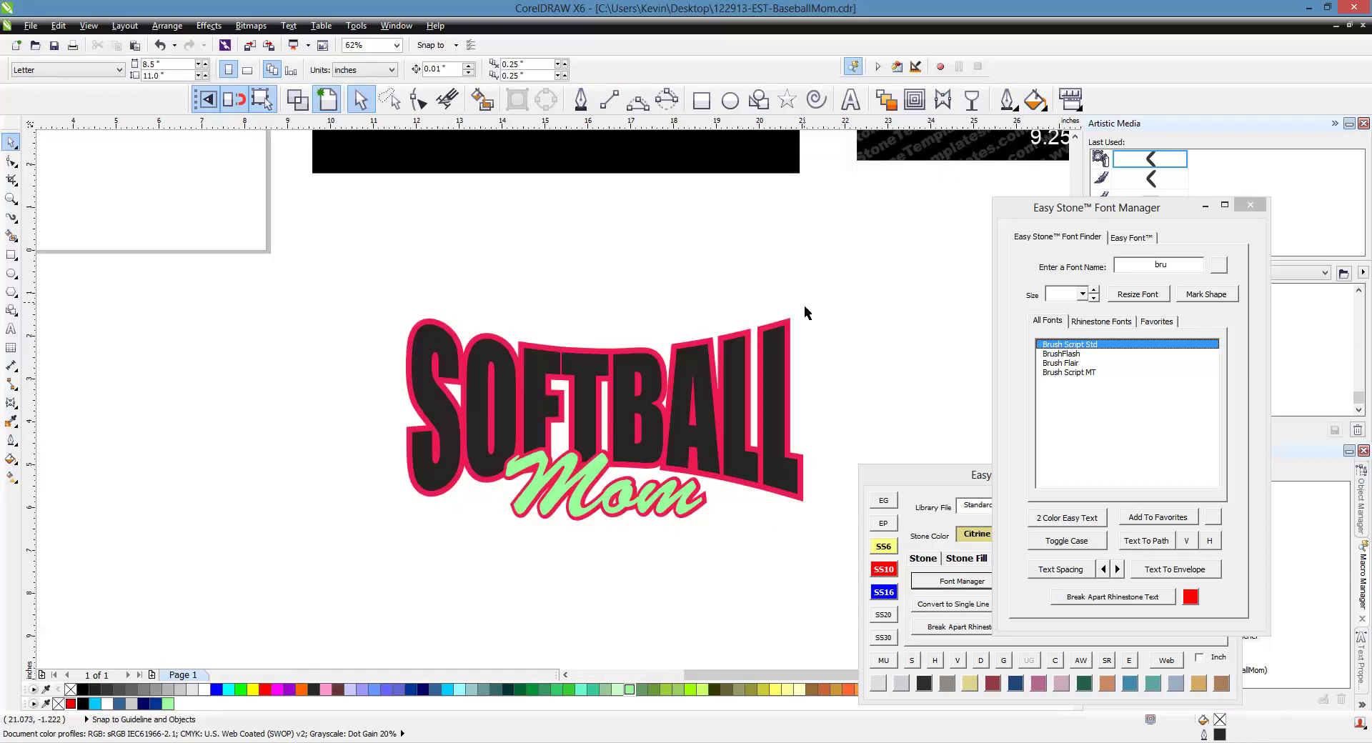
pyautogui.scroll(-1, 665, 332)
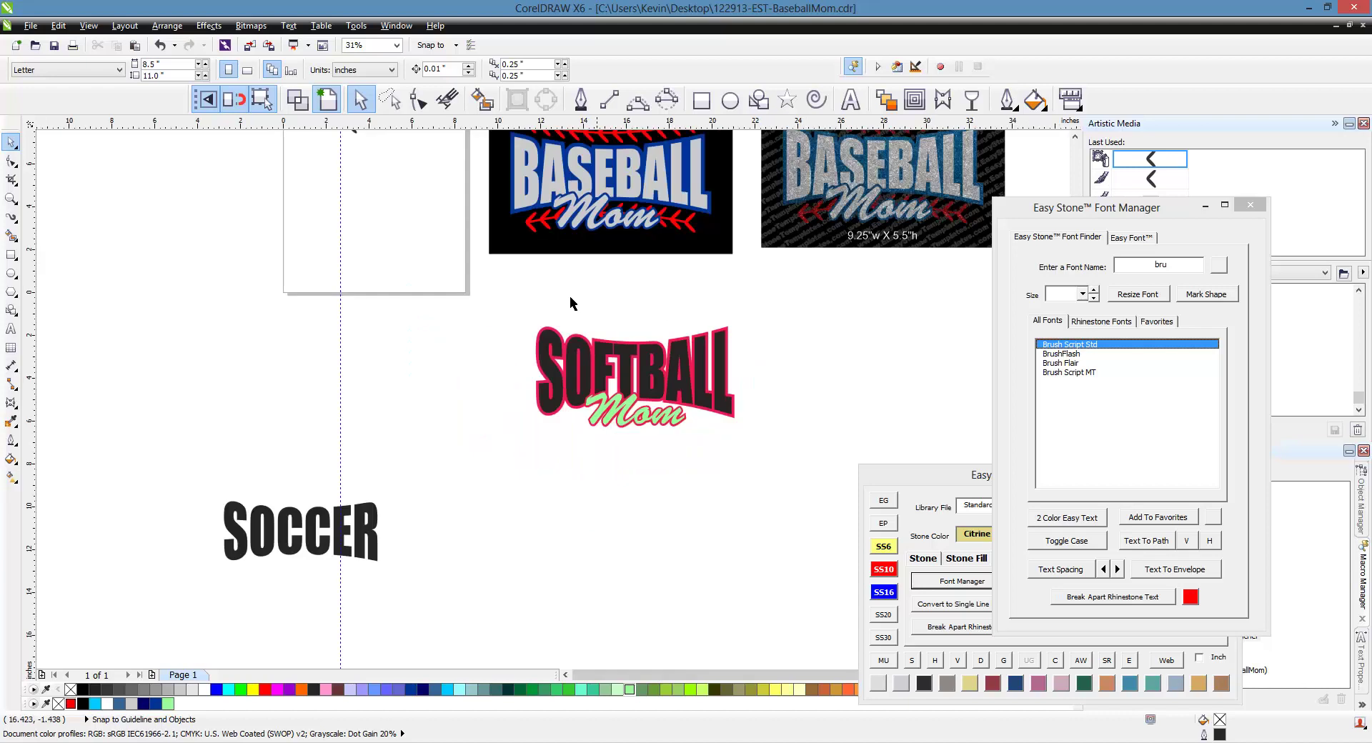
pyautogui.scroll(1, 417, 235)
pyautogui.scroll(3, 372, 223)
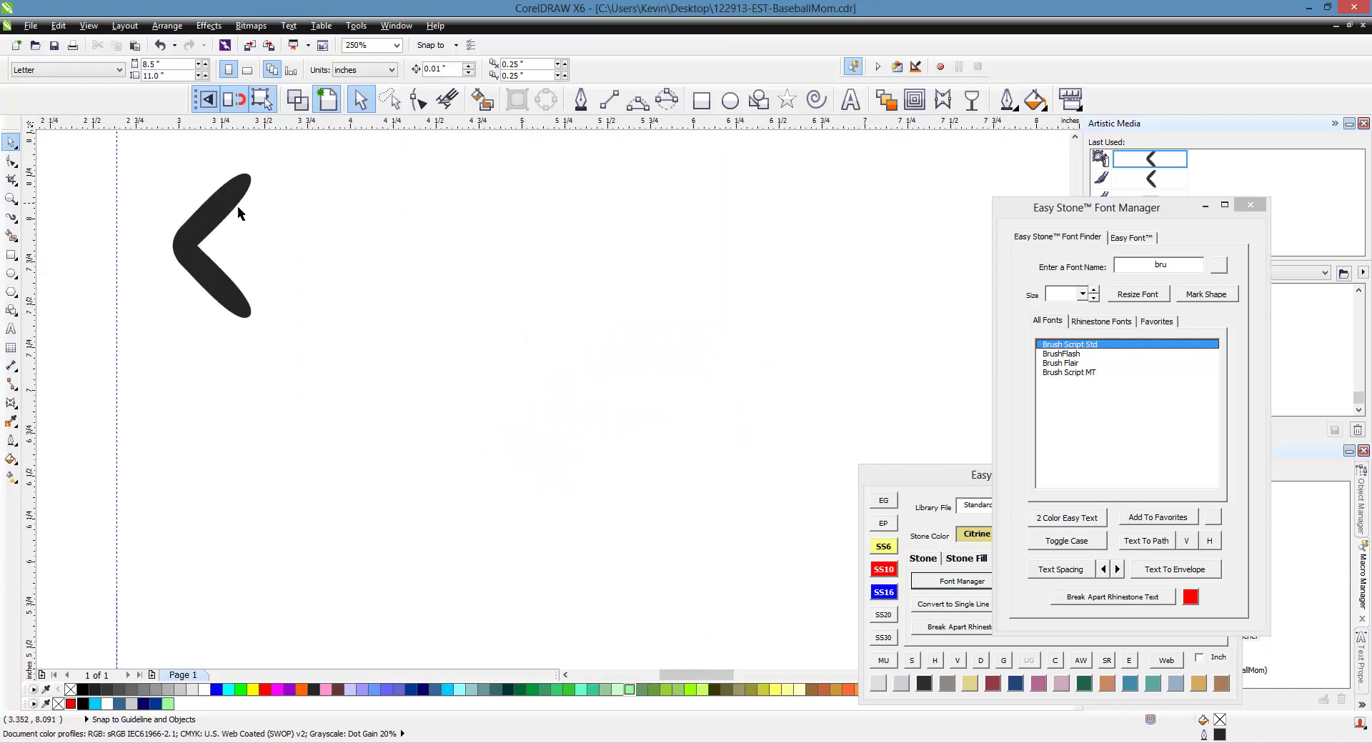
pyautogui.click(231, 221)
pyautogui.moveTo(231, 221); pyautogui.dragTo(494, 438)
pyautogui.scroll(-2, 569, 369)
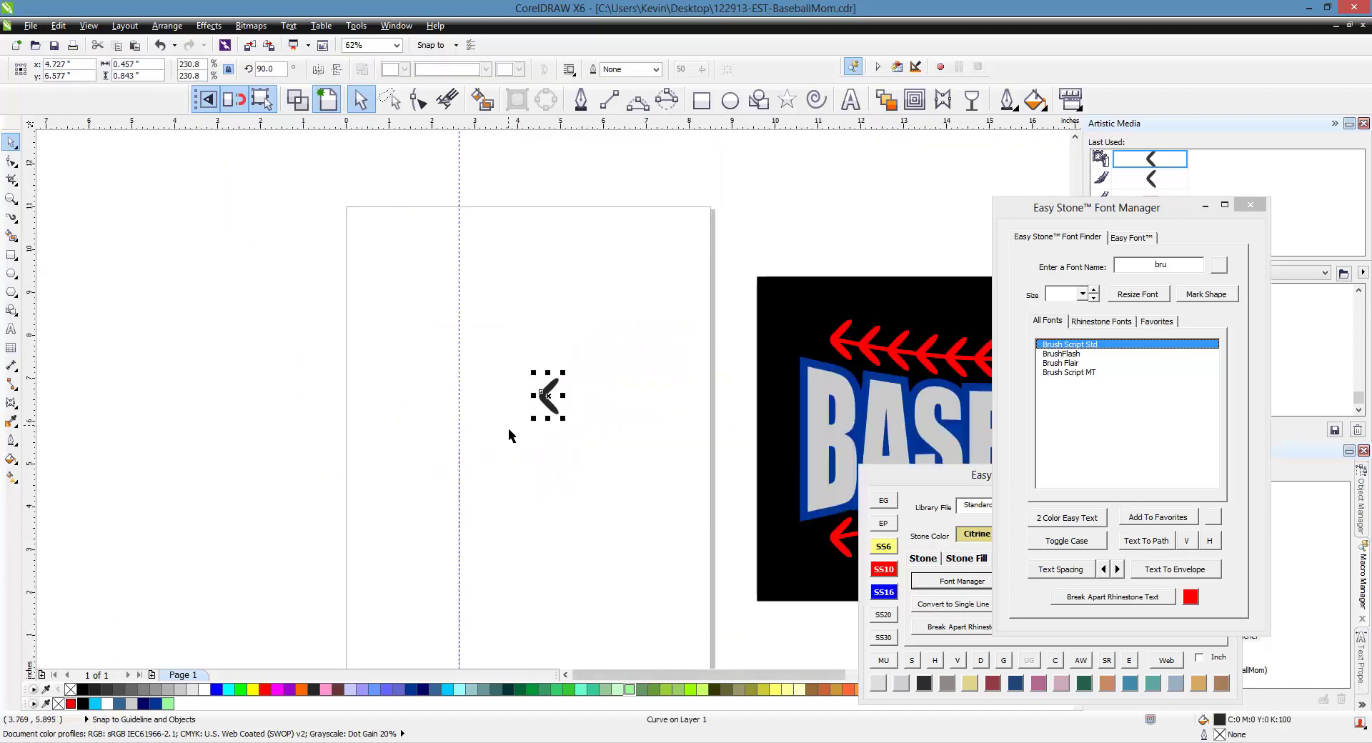
pyautogui.scroll(1, 504, 421)
pyautogui.scroll(2, 622, 366)
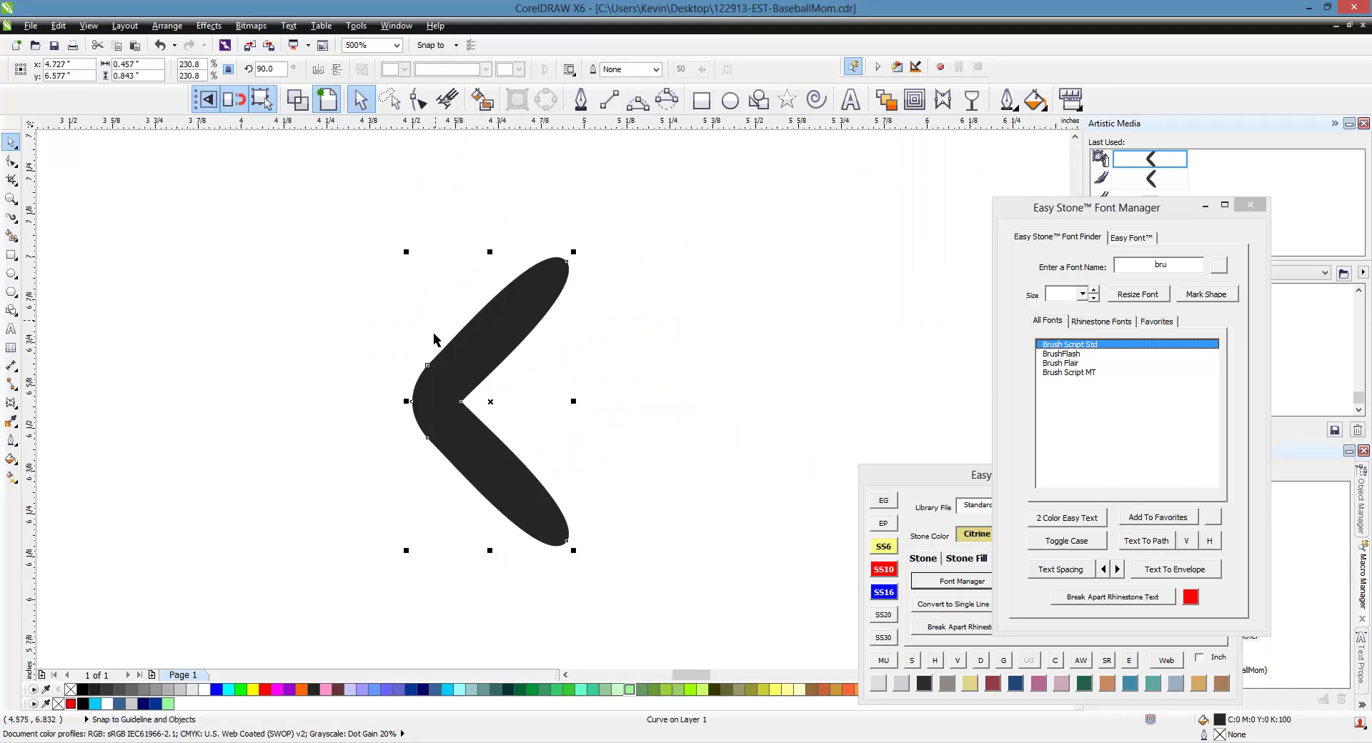
pyautogui.moveTo(480, 451); pyautogui.dragTo(499, 441)
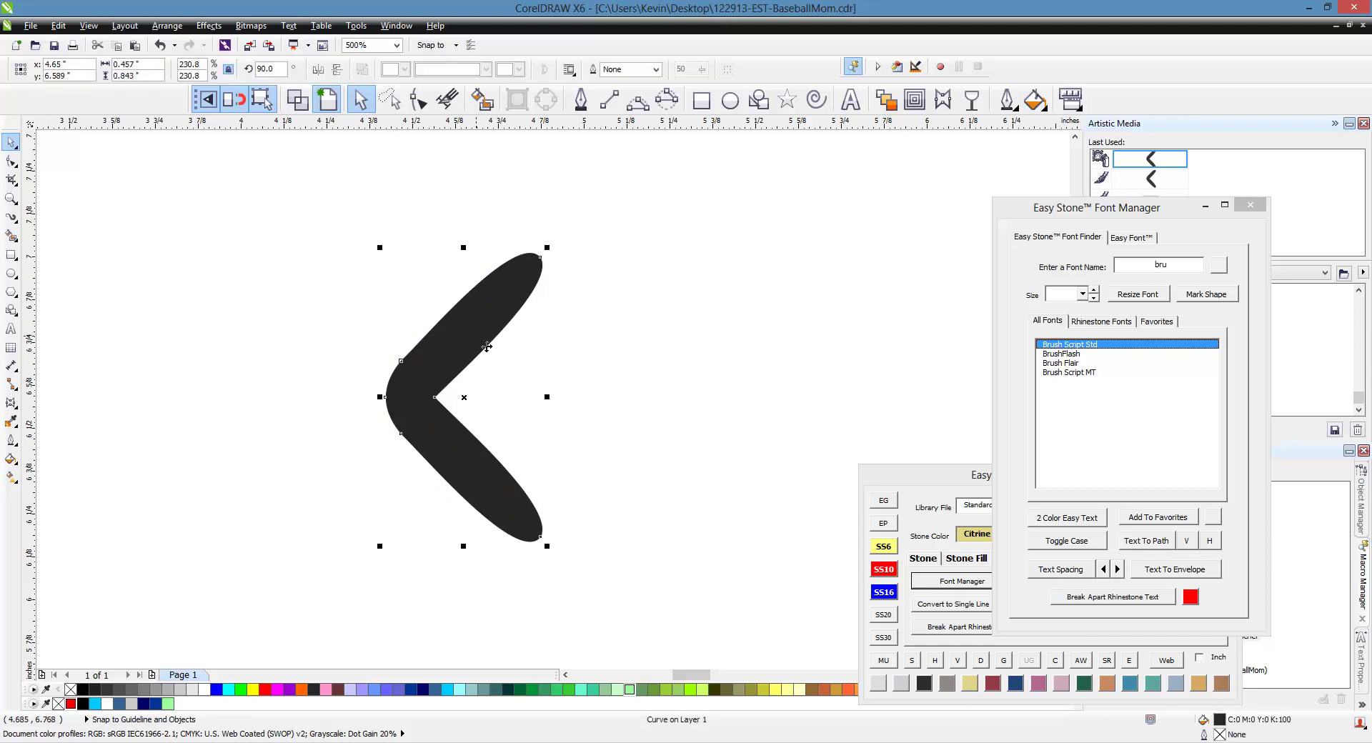
# Step: Make sure the Artistic Media docker is displayed
pyautogui.click(732, 102)
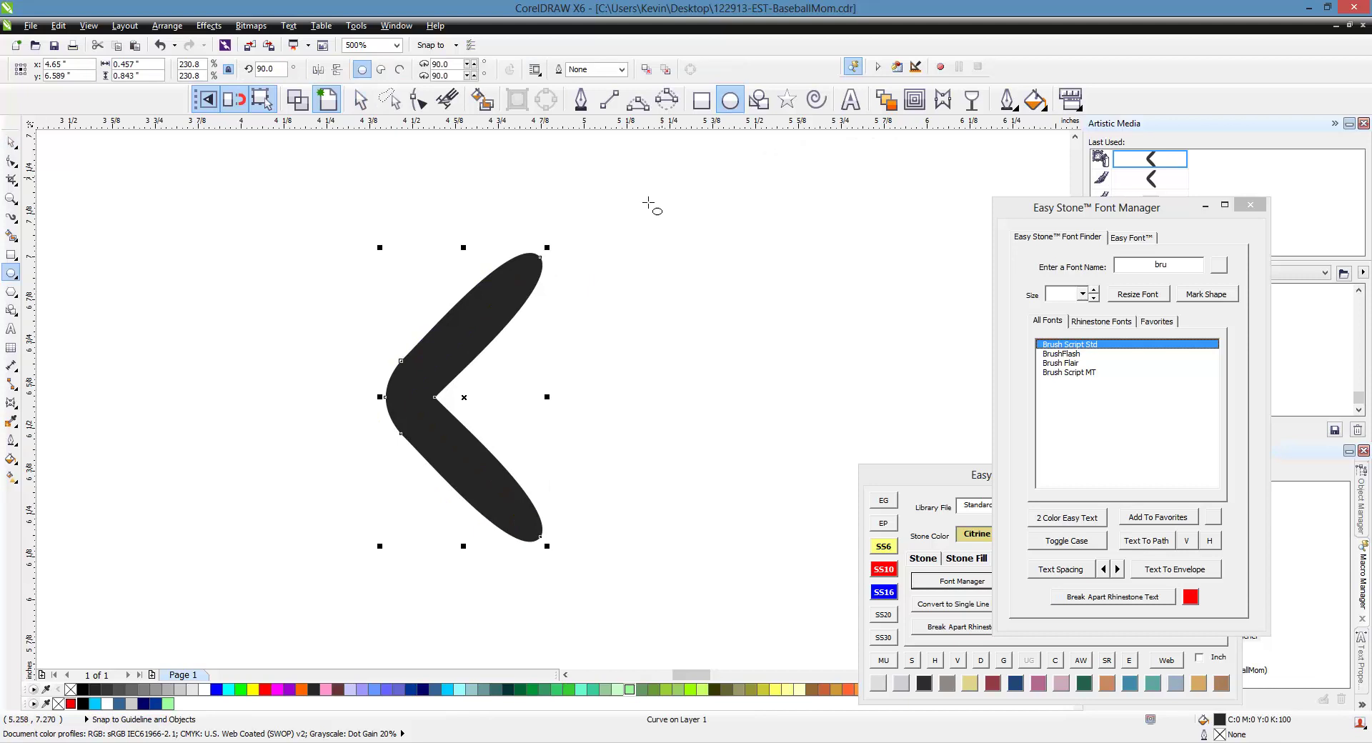
pyautogui.click(18, 143)
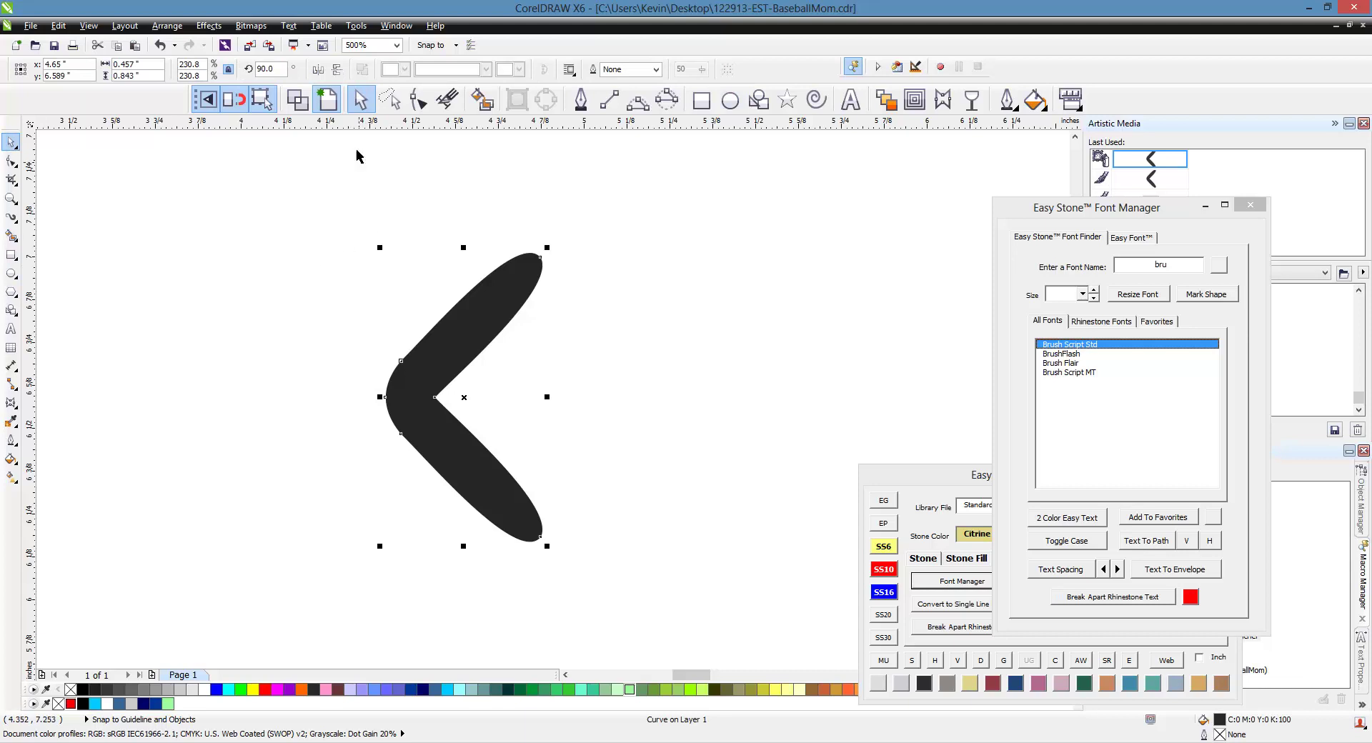
pyautogui.click(400, 31)
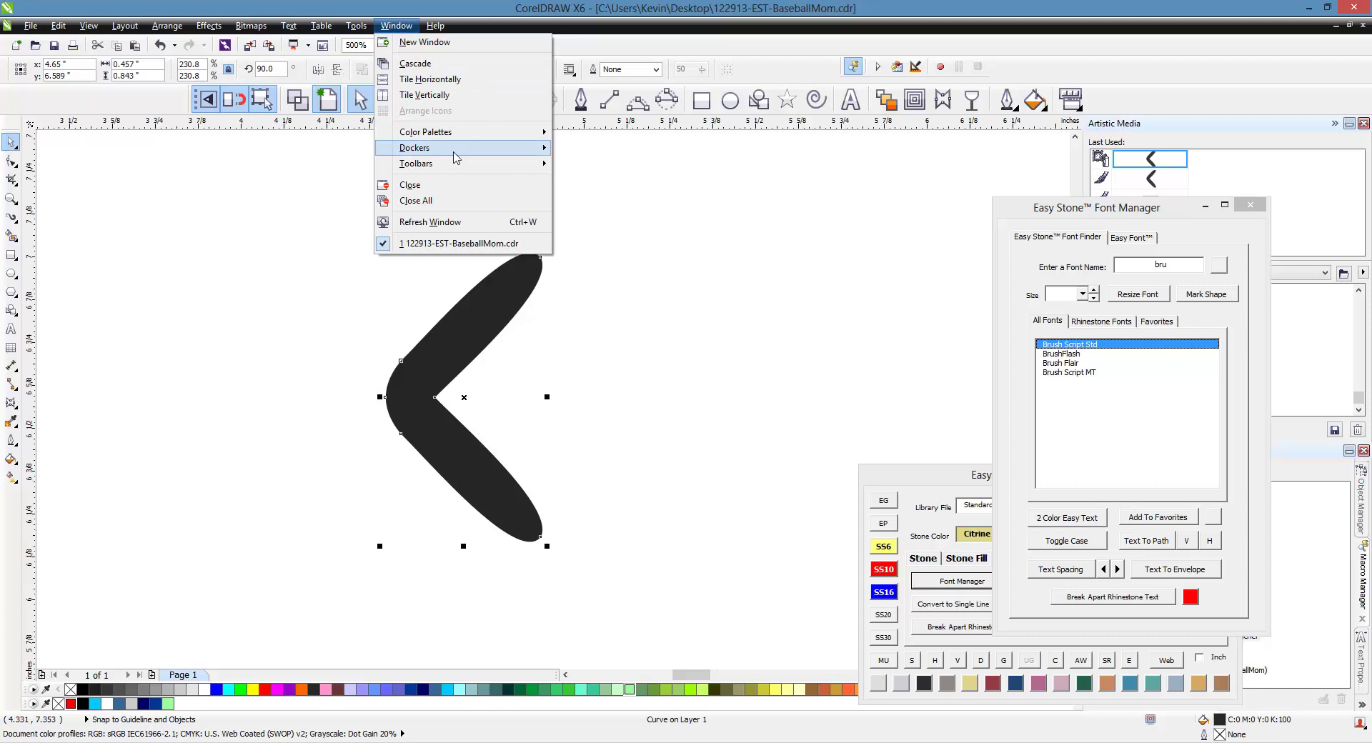
pyautogui.moveTo(478, 151)
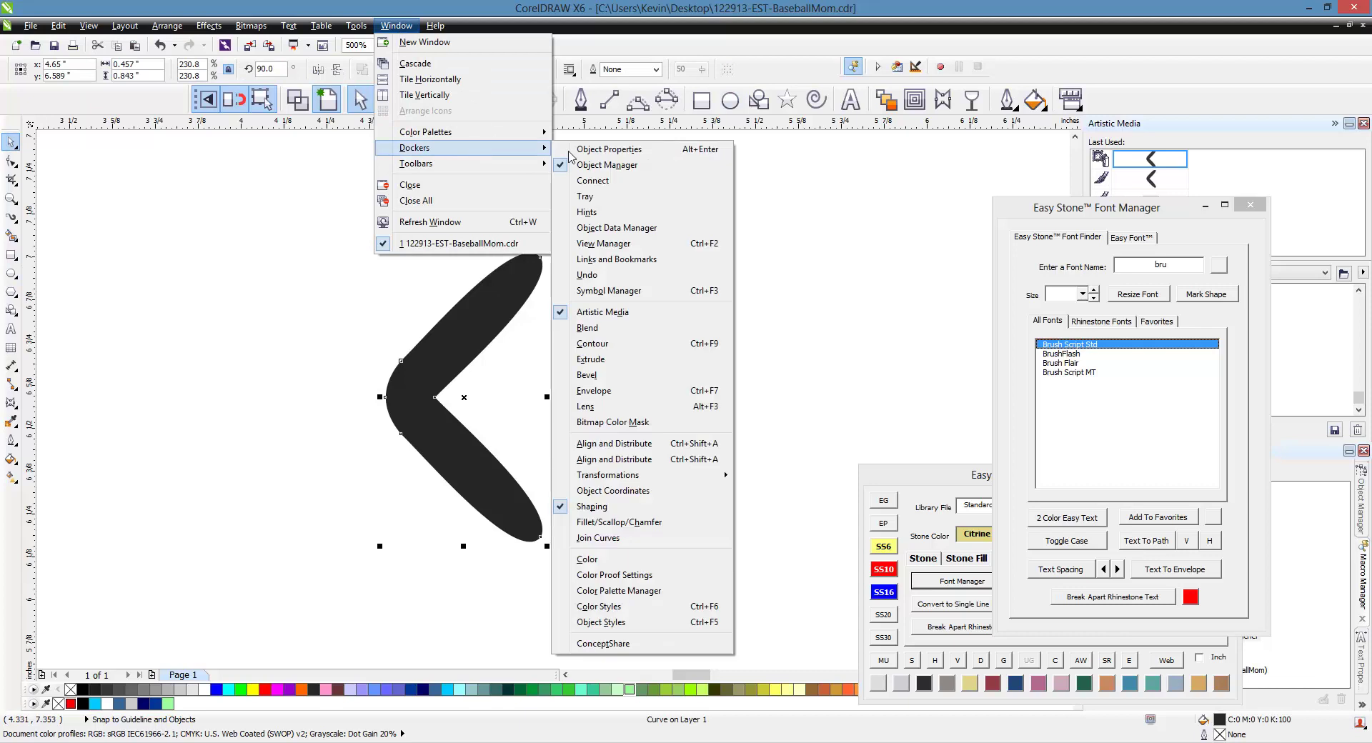
pyautogui.click(629, 316)
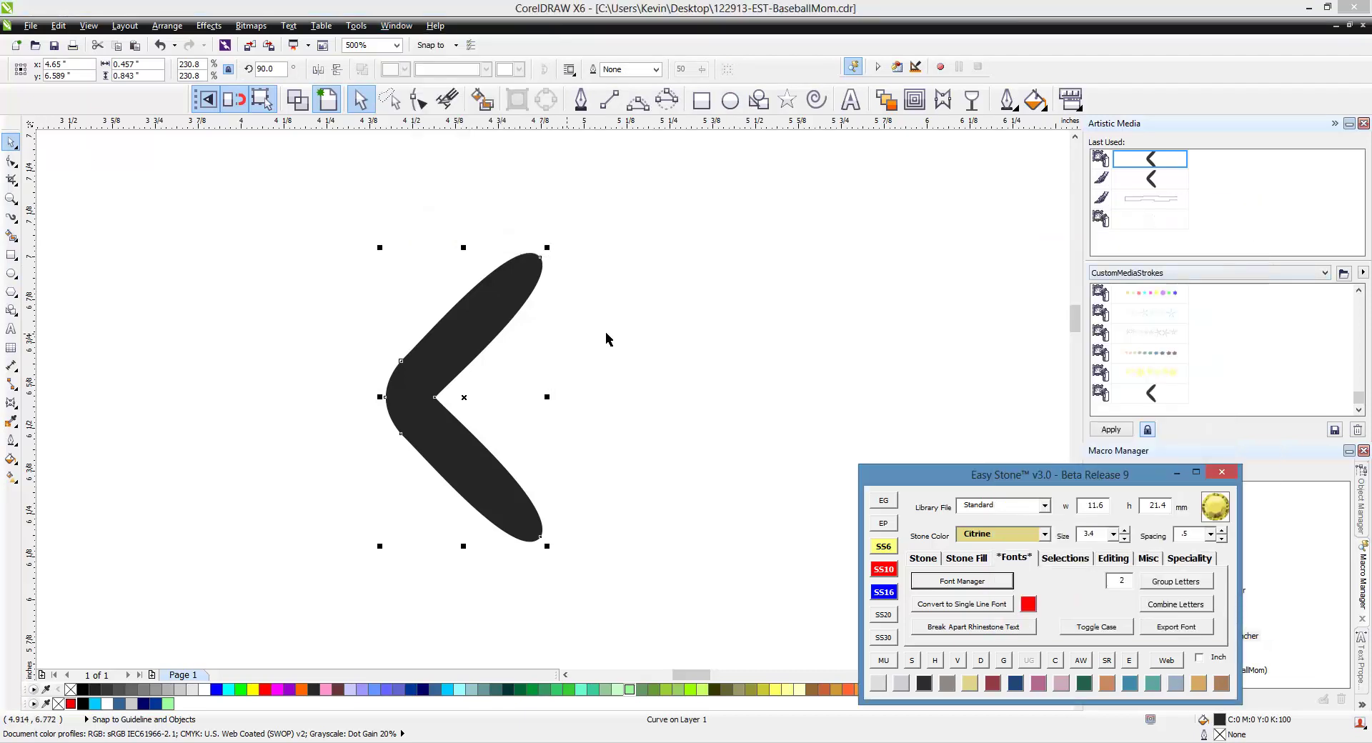
# Step: Save the black chevron as an Object Sprayer stroke named KevBBStitch in CustomMediaStrokes, and leave the chevron deselected
pyautogui.click(783, 373)
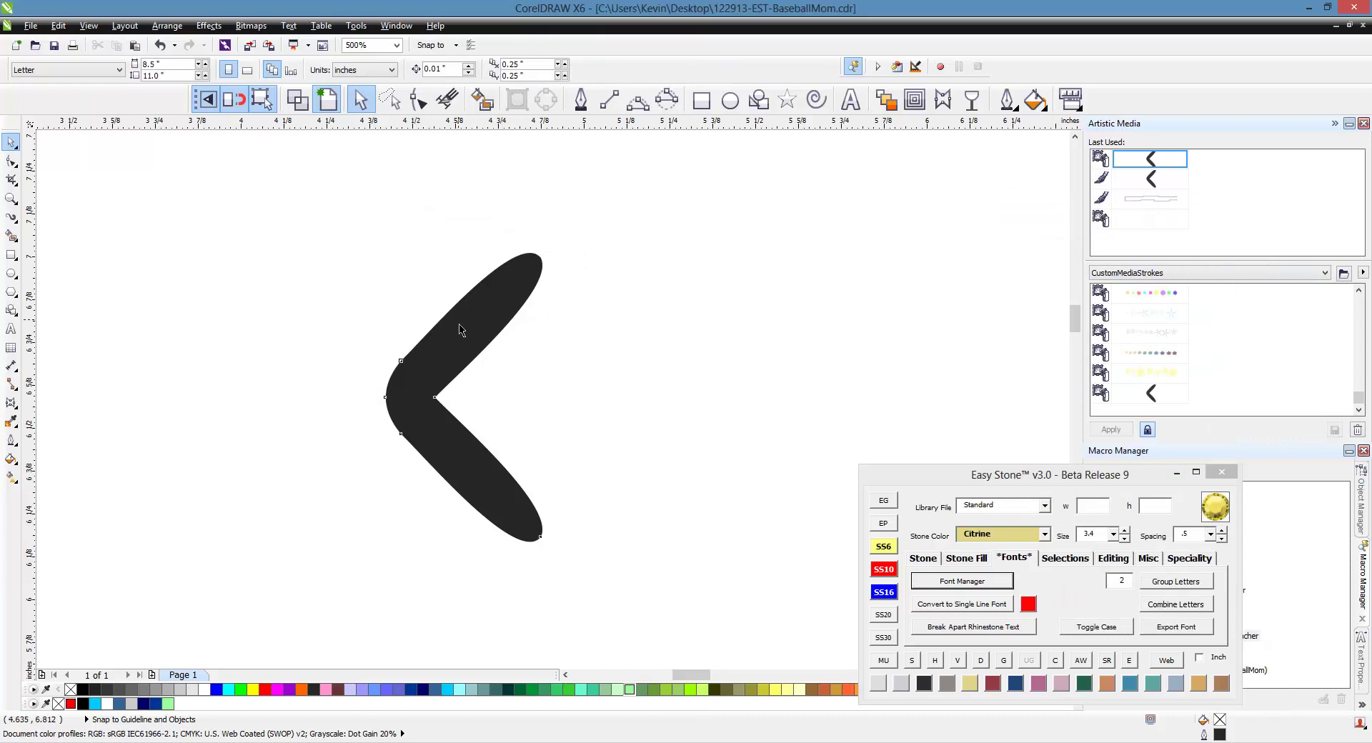
pyautogui.click(461, 330)
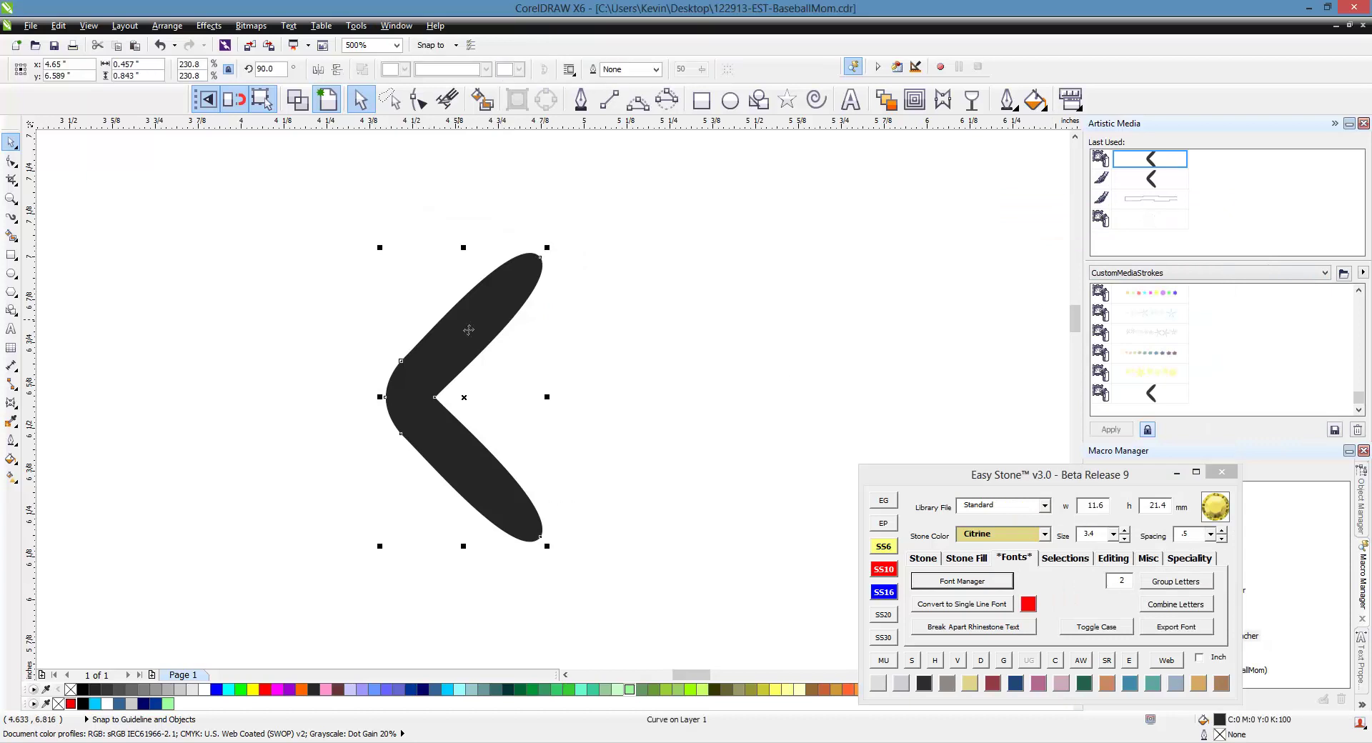
pyautogui.click(1335, 431)
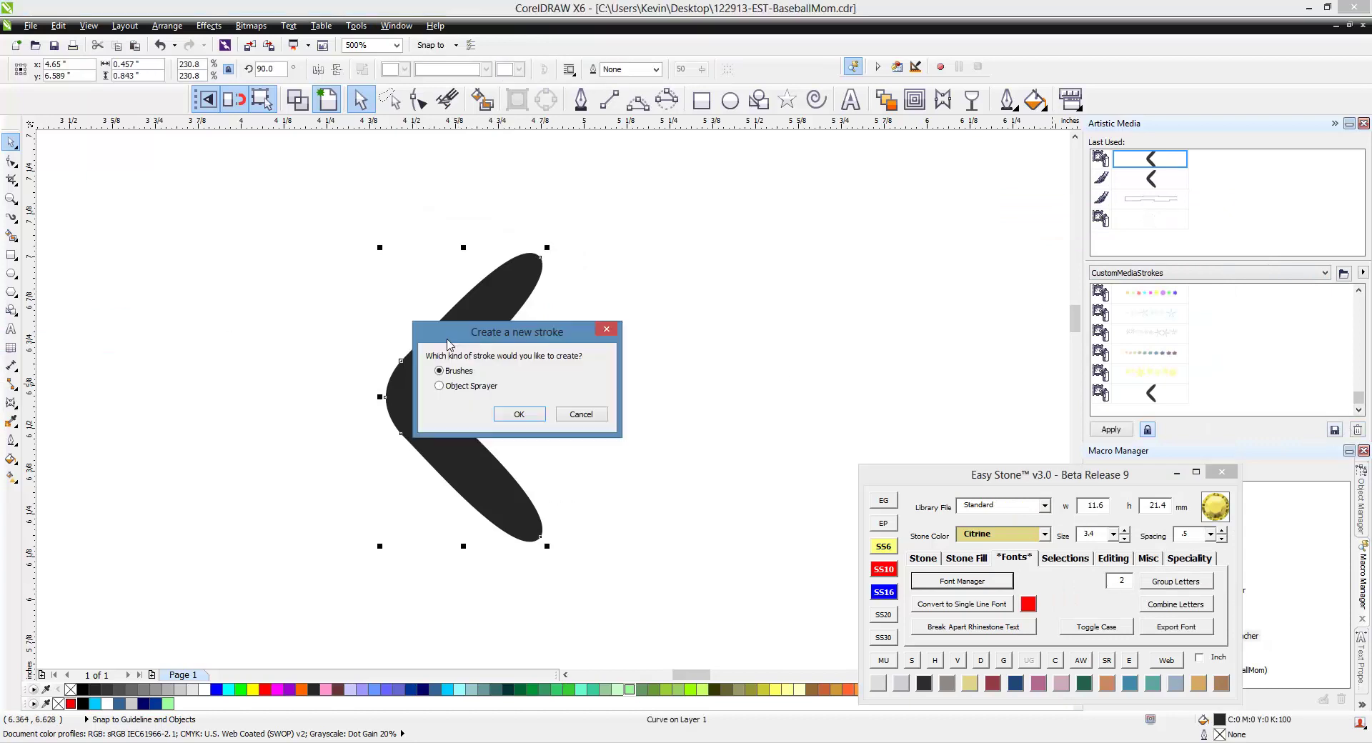
pyautogui.click(549, 420)
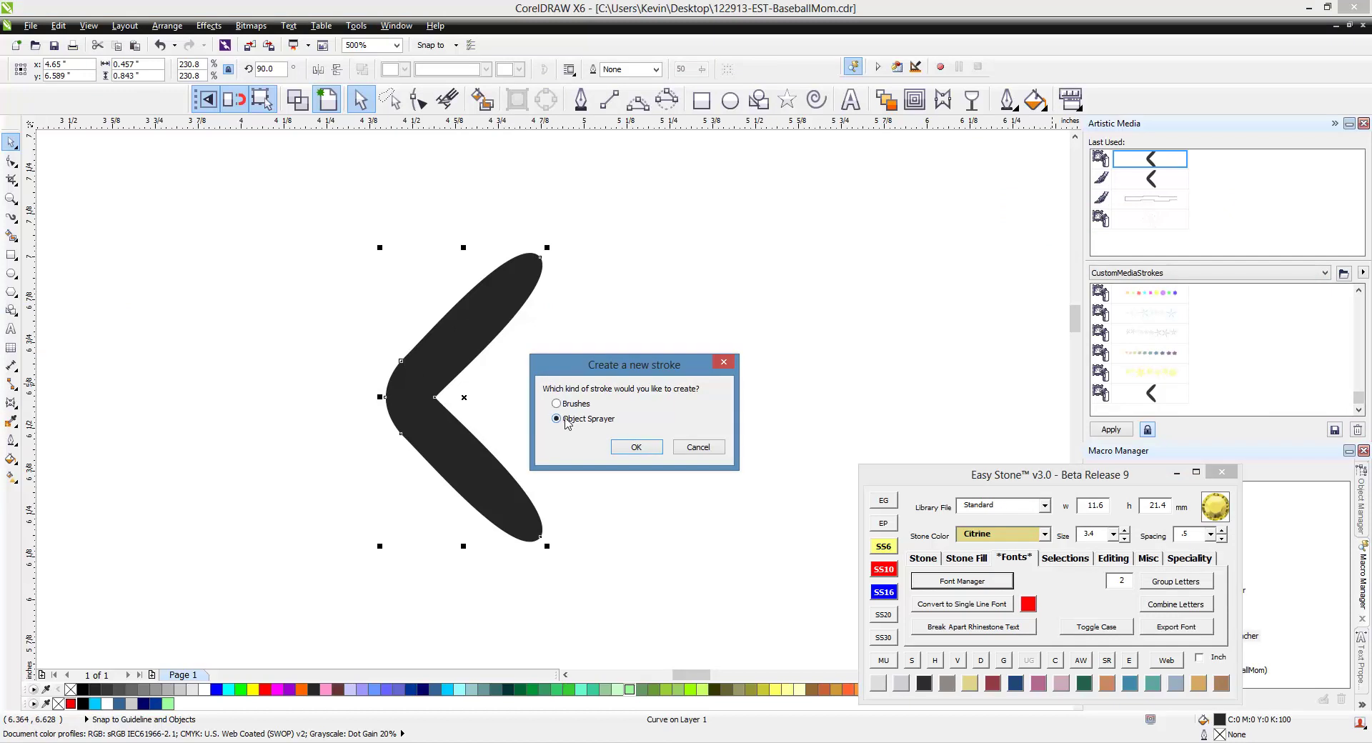
pyautogui.click(636, 447)
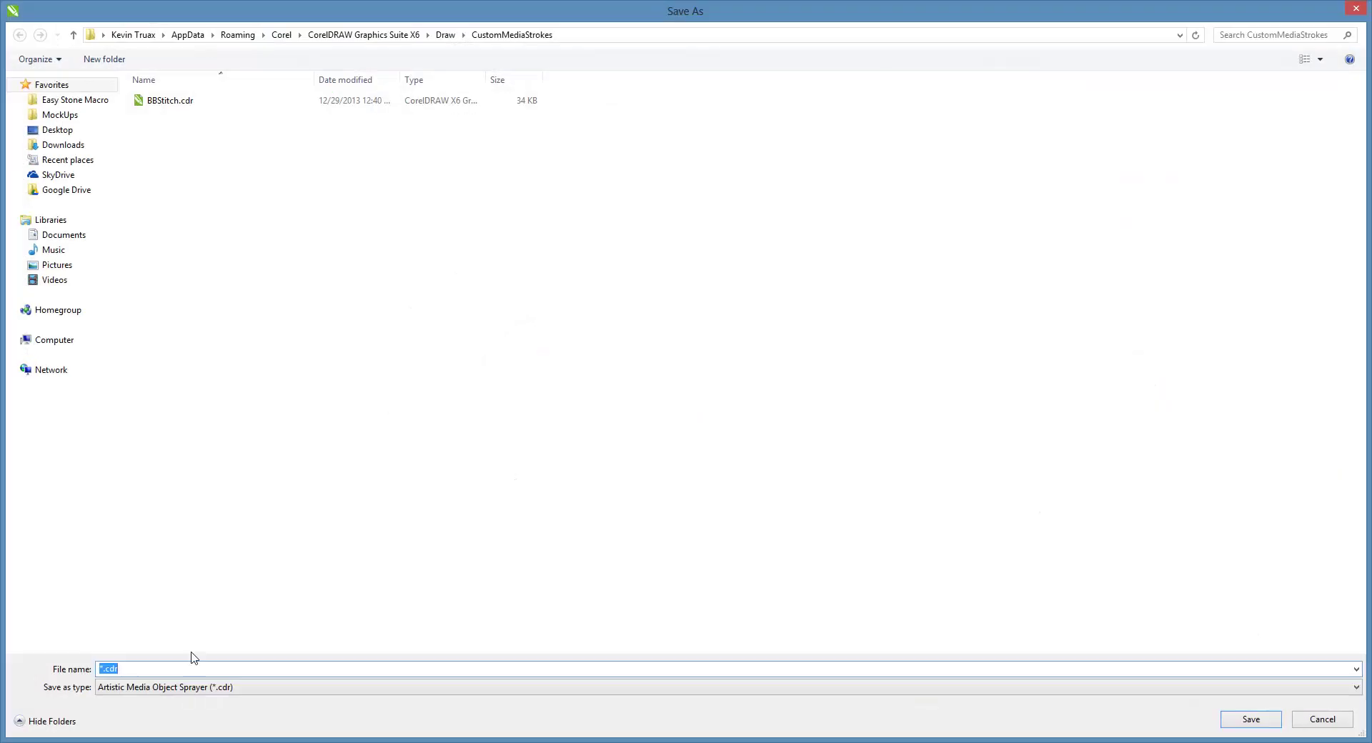
pyautogui.write('KevBBStitch')
pyautogui.click(1247, 722)
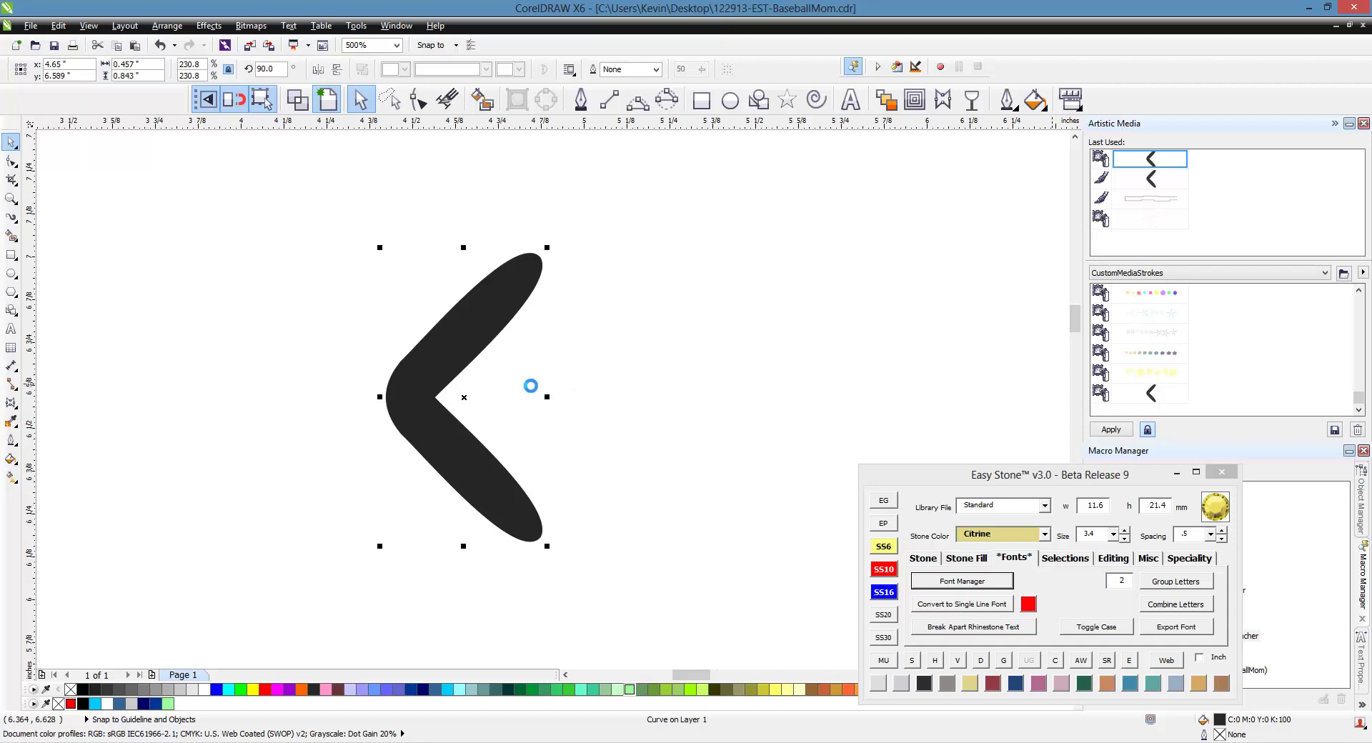
pyautogui.click(332, 300)
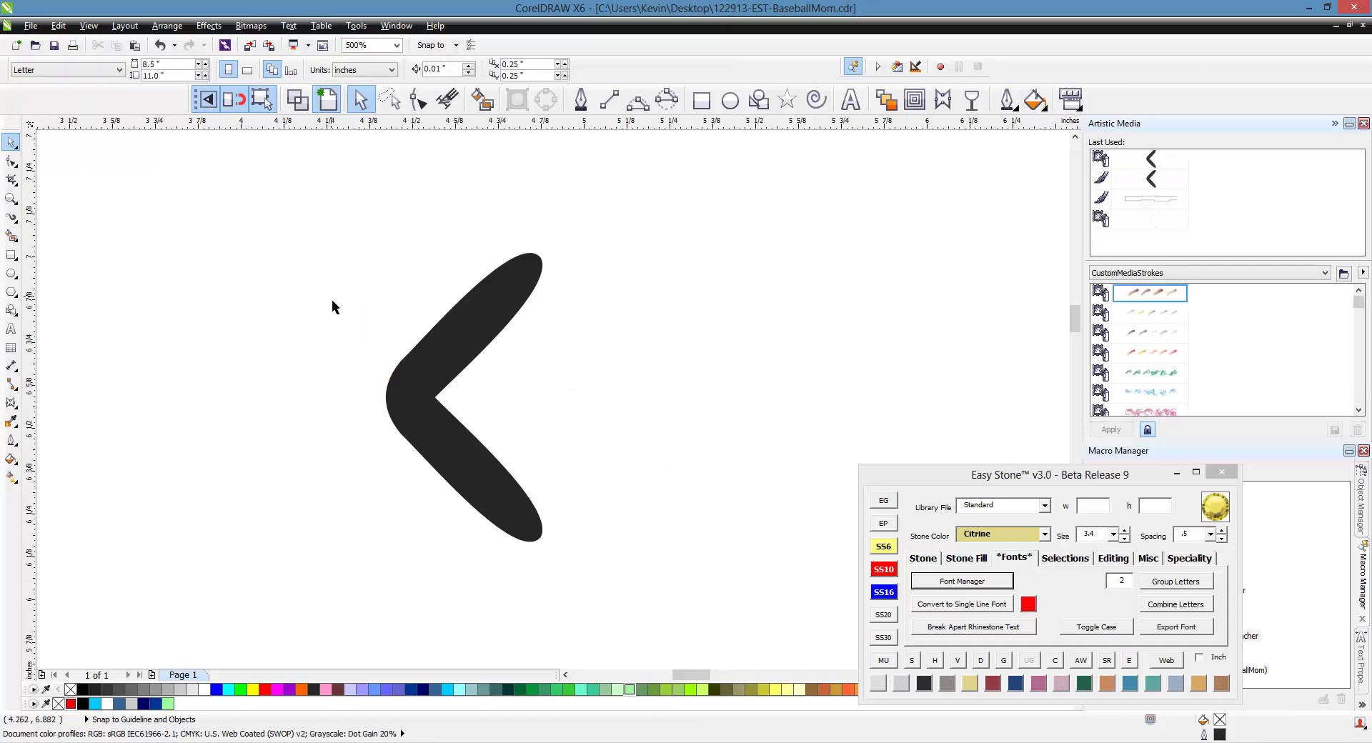
# Step: Draw a downward-bowed three-point curve about 8.03 inches wide and 0.67 inch high above the SOFTBALL lettering
pyautogui.scroll(-6, 363, 299)
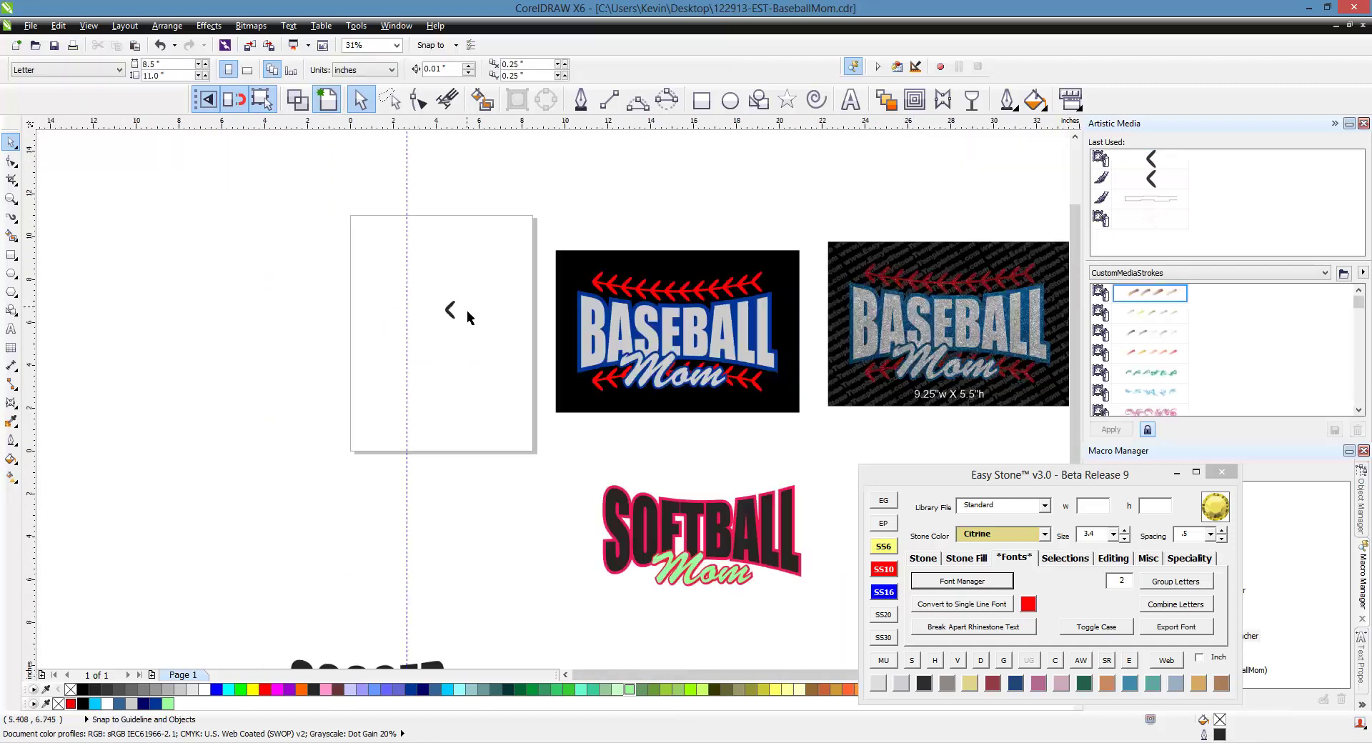
pyautogui.scroll(-1, 524, 300)
pyautogui.scroll(5, 513, 310)
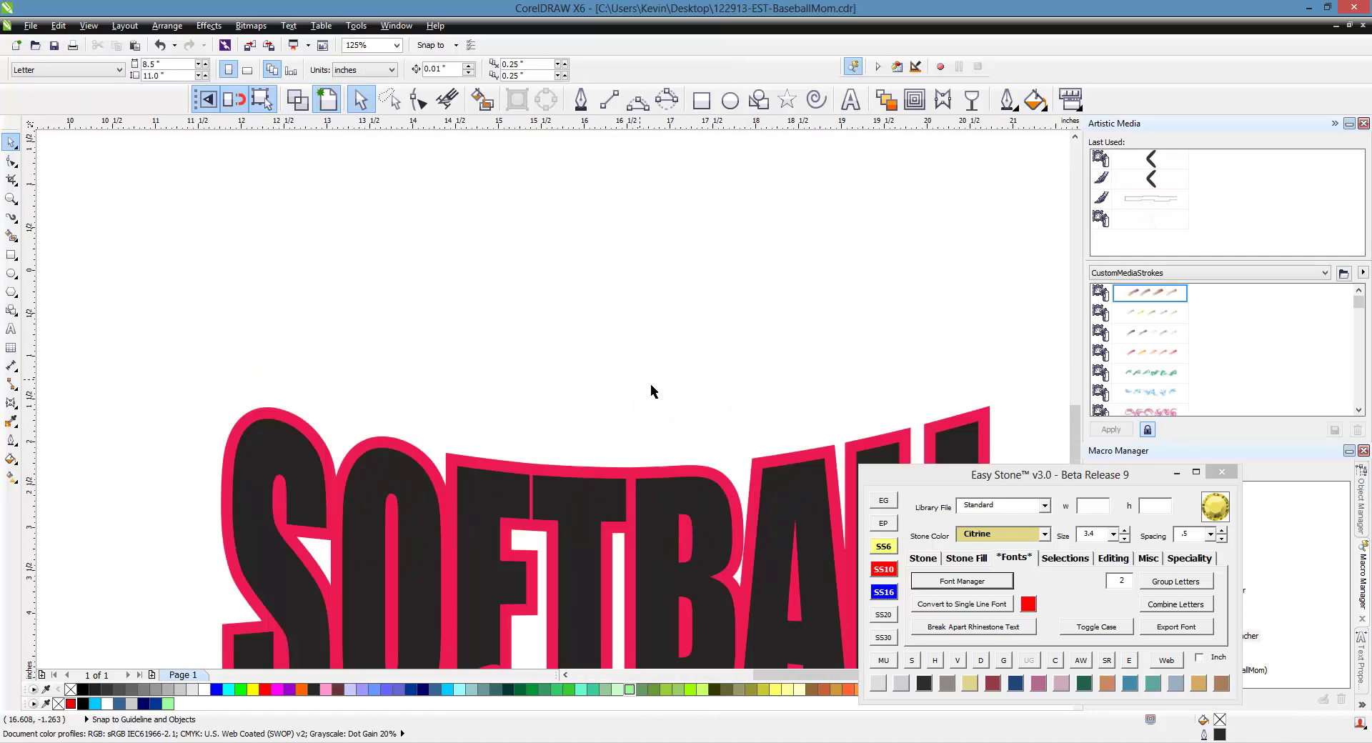
pyautogui.click(638, 101)
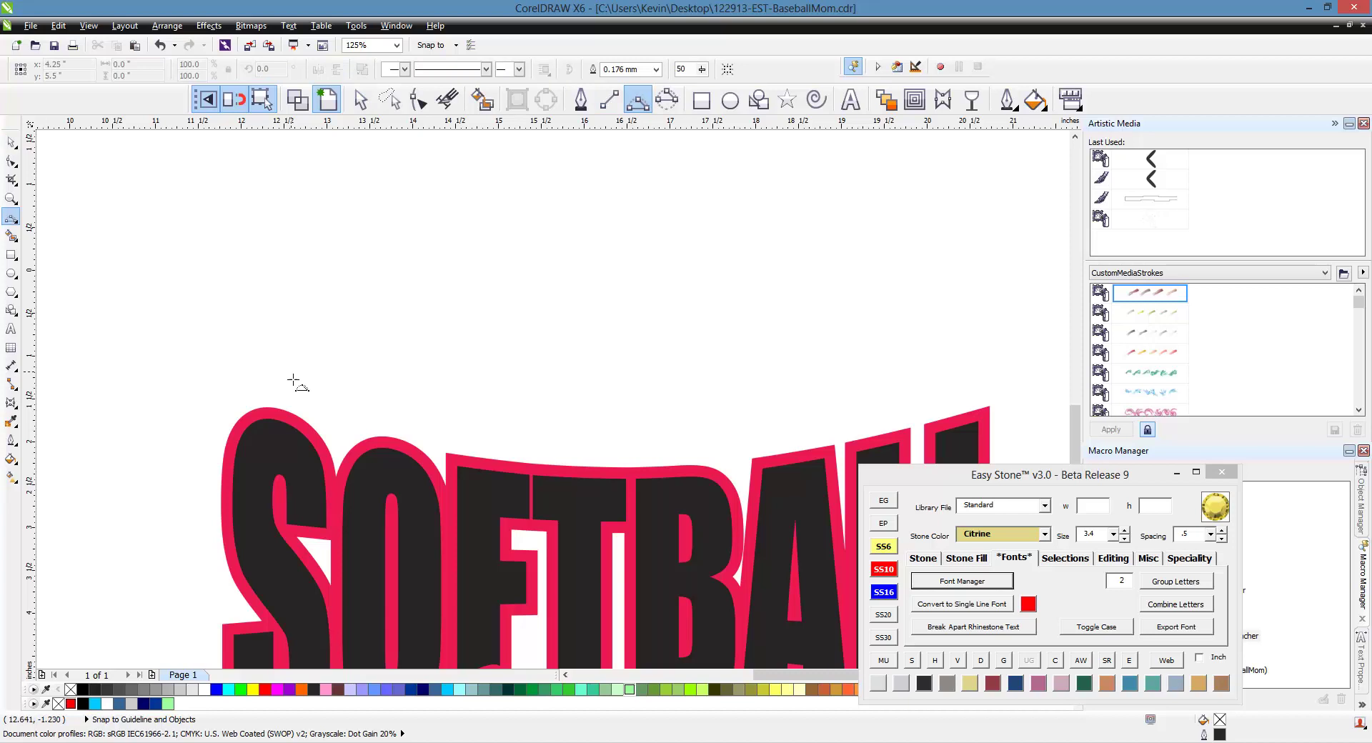
pyautogui.moveTo(287, 372); pyautogui.dragTo(974, 372)
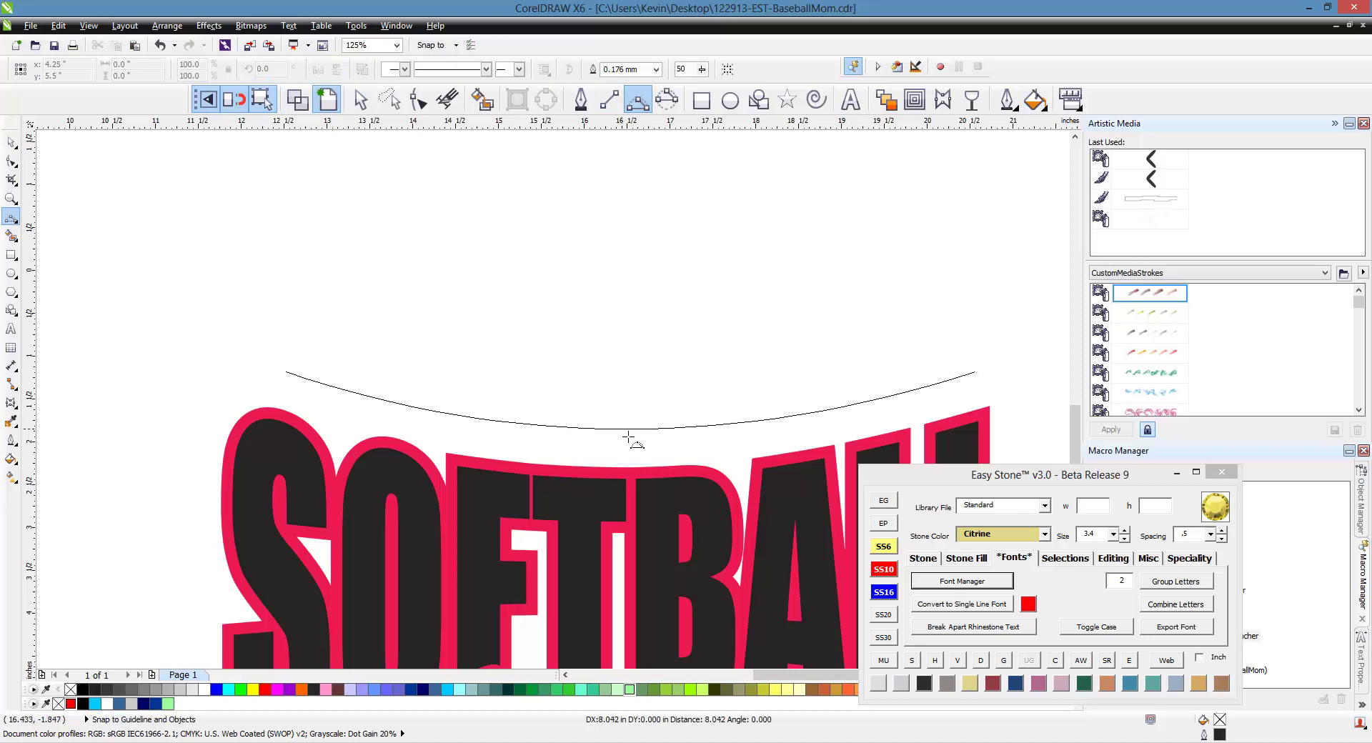
pyautogui.click(629, 437)
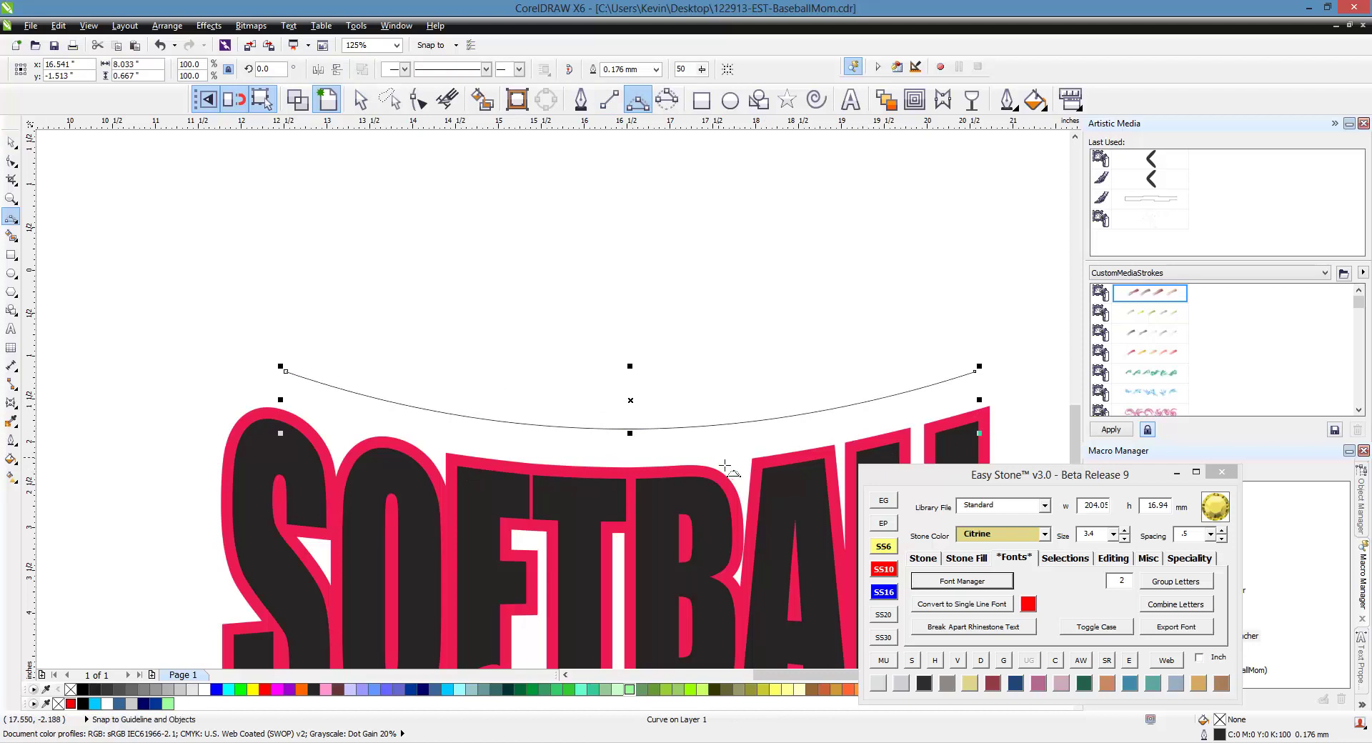
pyautogui.press('space')
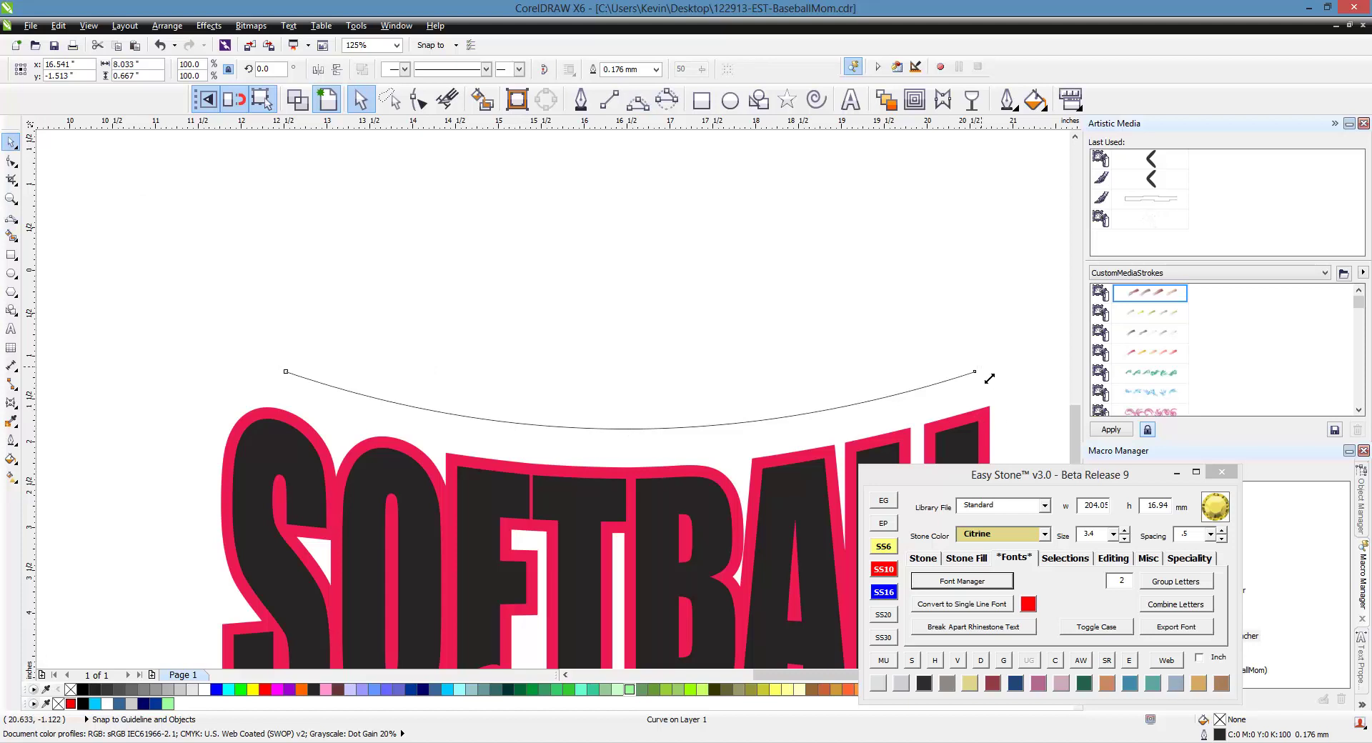
# Step: Resize the curve to about 6.63 by 0.44 inches, matching it to SOFTBALL's upper edge, and position it just above the lettering
pyautogui.moveTo(979, 367); pyautogui.dragTo(864, 377)
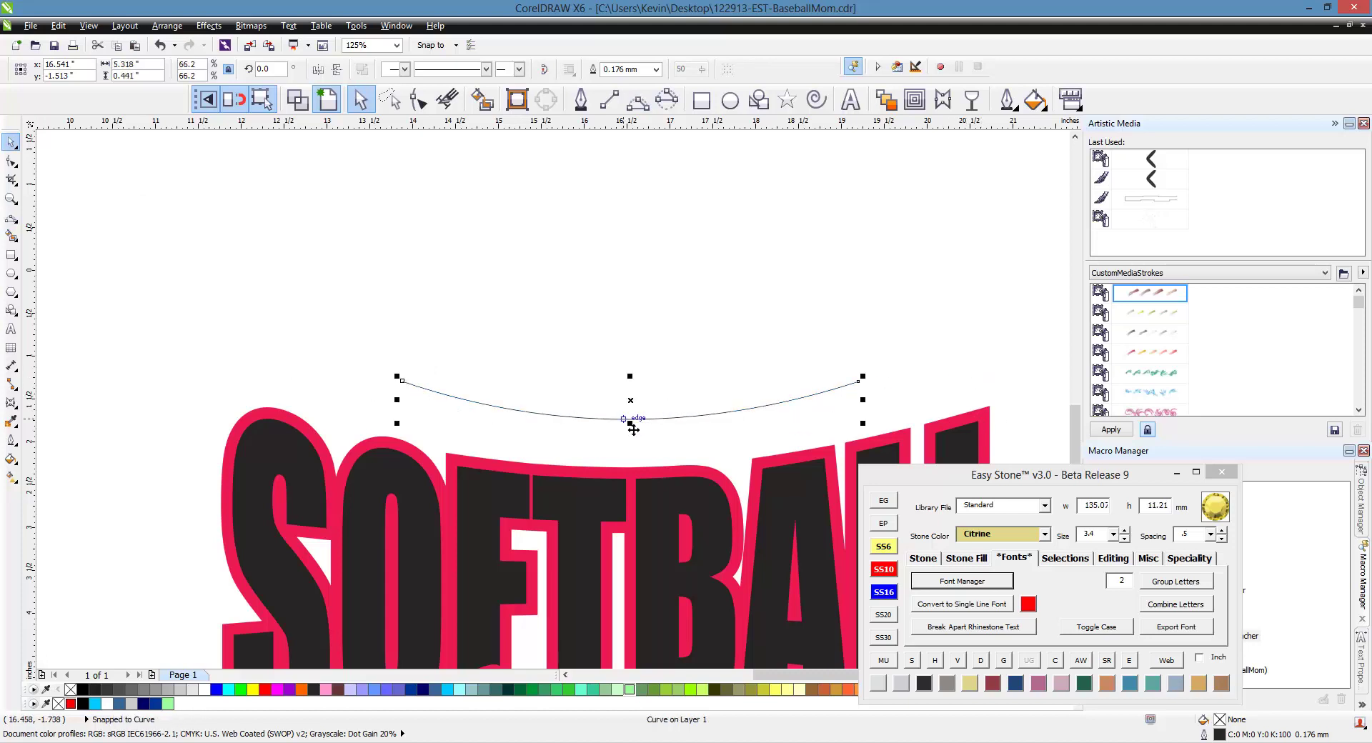
pyautogui.moveTo(629, 422); pyautogui.dragTo(632, 386)
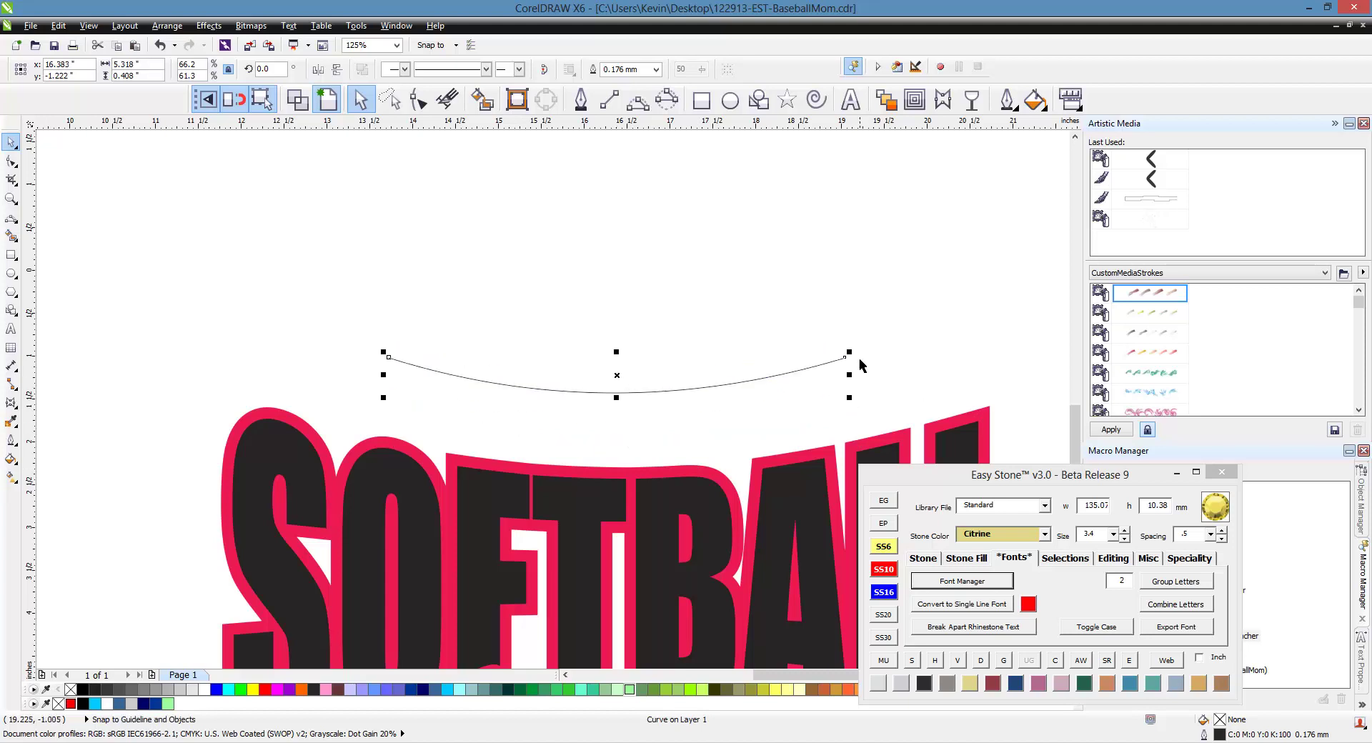
pyautogui.moveTo(853, 356); pyautogui.dragTo(908, 349)
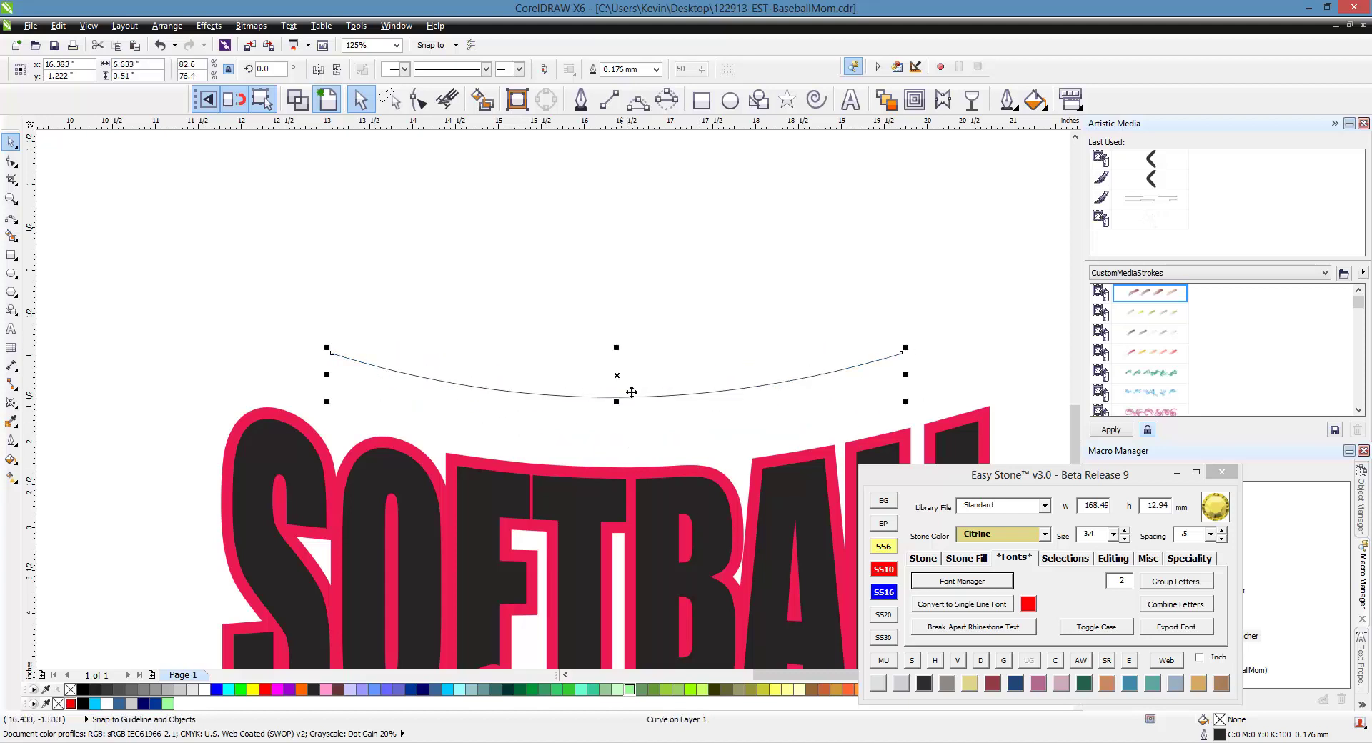
pyautogui.moveTo(628, 395); pyautogui.dragTo(629, 438)
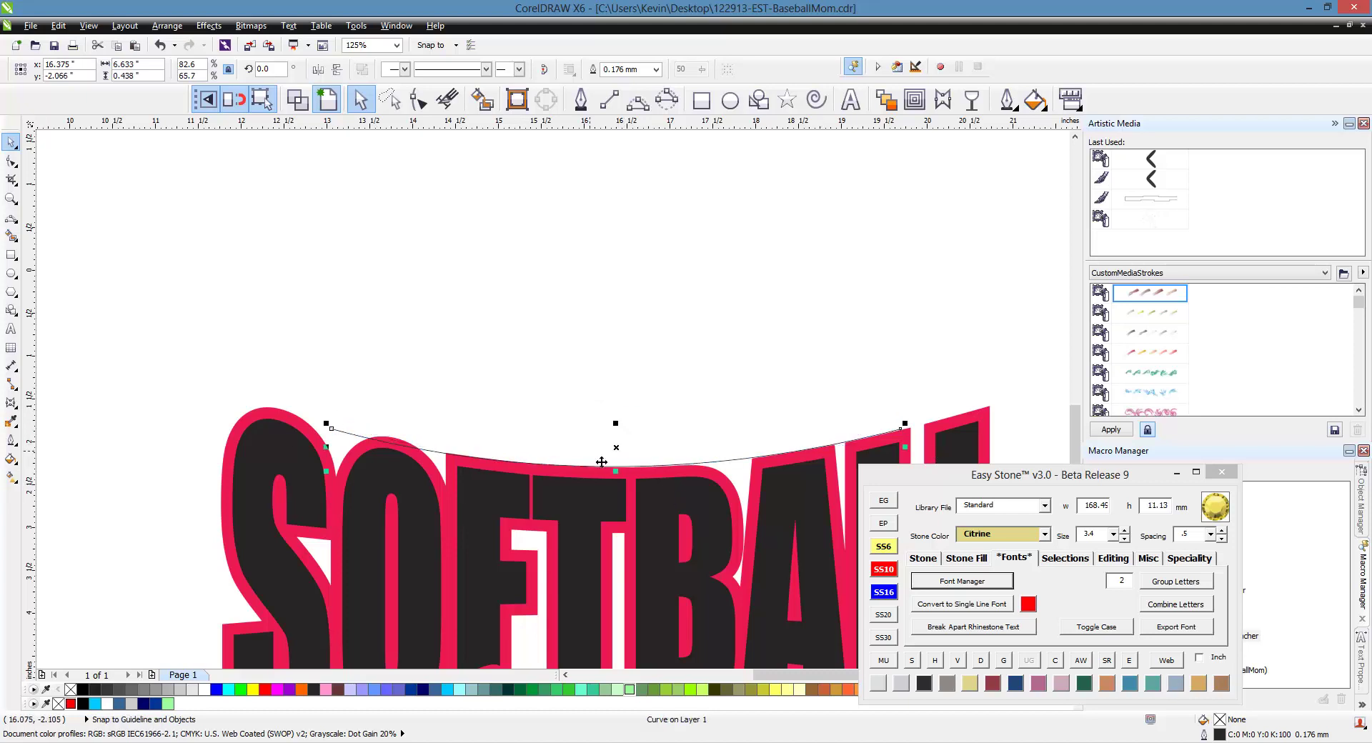
pyautogui.moveTo(629, 461); pyautogui.dragTo(624, 388)
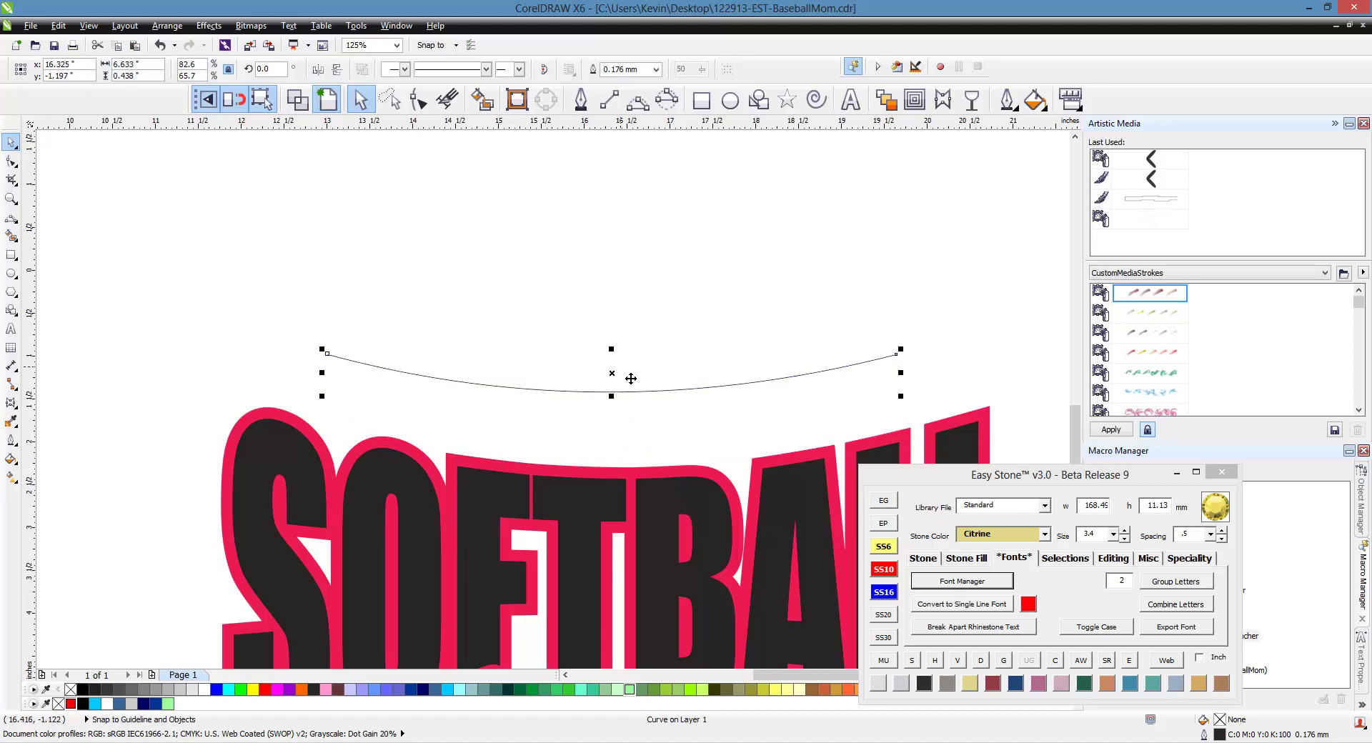
# Step: Move the curve up about 0.57 inch above the SOFTBALL lettering and apply the last chevron Object Sprayer stroke in CustomMediaStrokes to it
pyautogui.click(625, 386)
pyautogui.moveTo(640, 336); pyautogui.dragTo(639, 335)
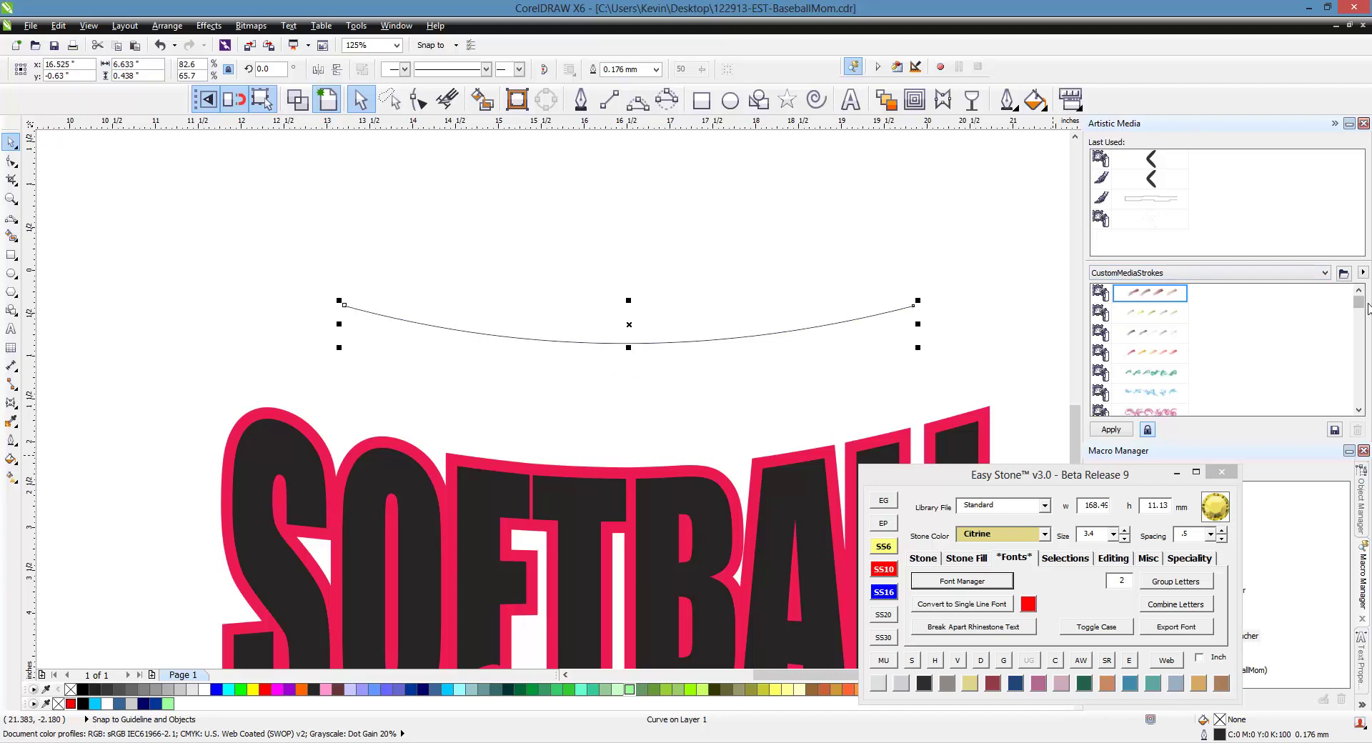
pyautogui.moveTo(1363, 306); pyautogui.dragTo(1360, 398)
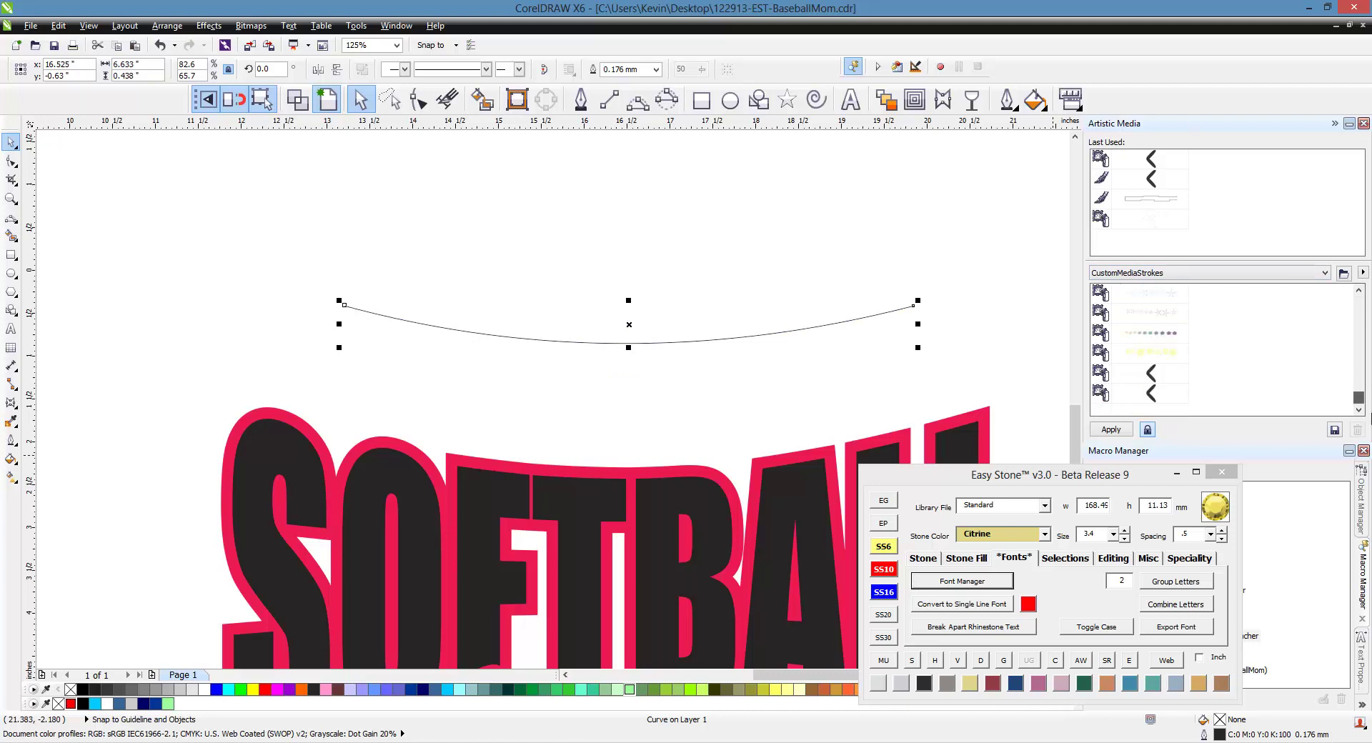
pyautogui.click(1150, 397)
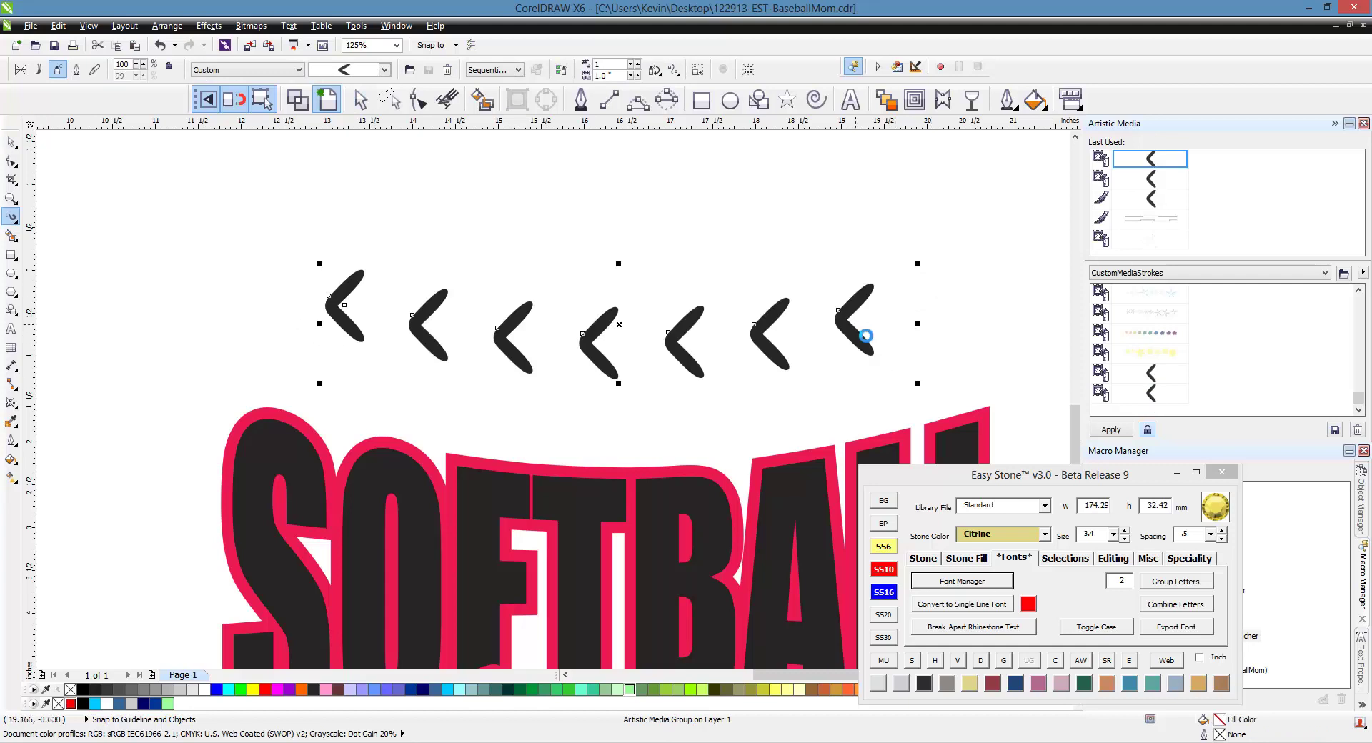
# Step: Set the size of the sprayed chevrons to 104%
pyautogui.click(140, 71)
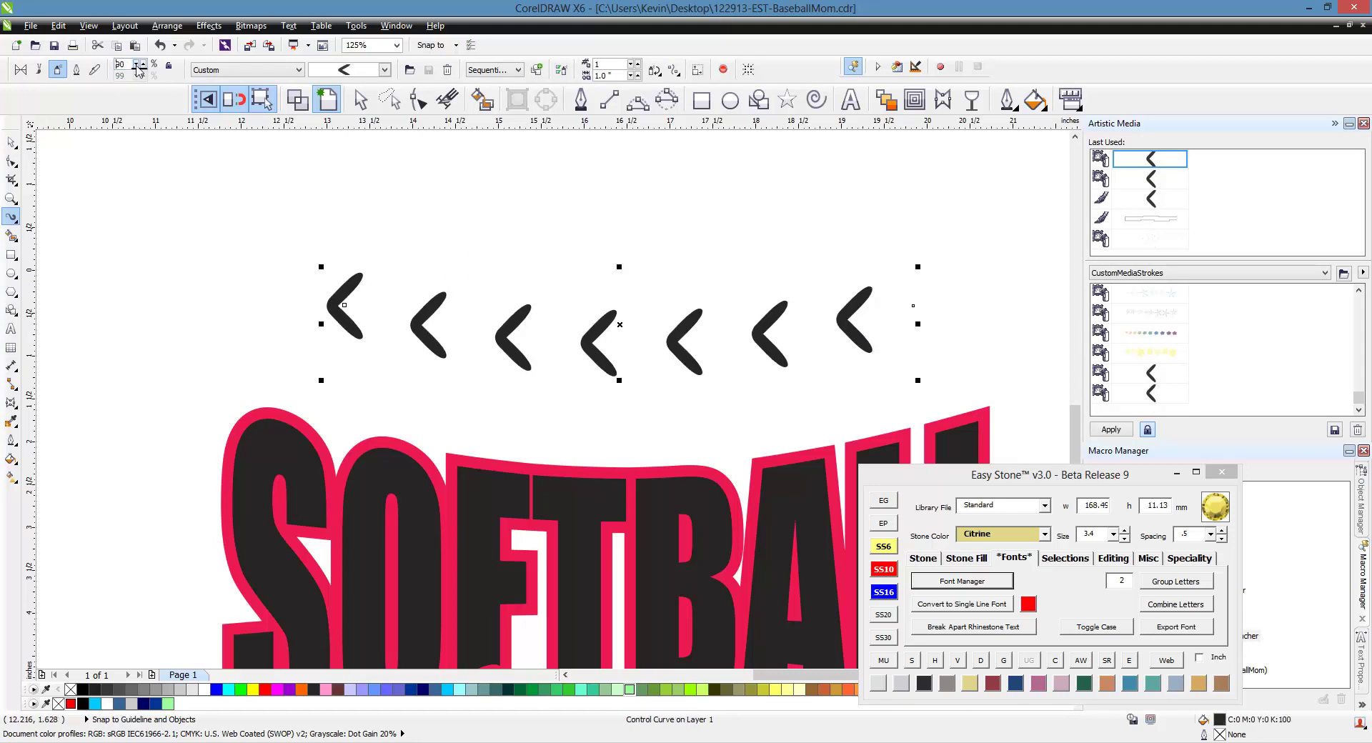
pyautogui.click(139, 67)
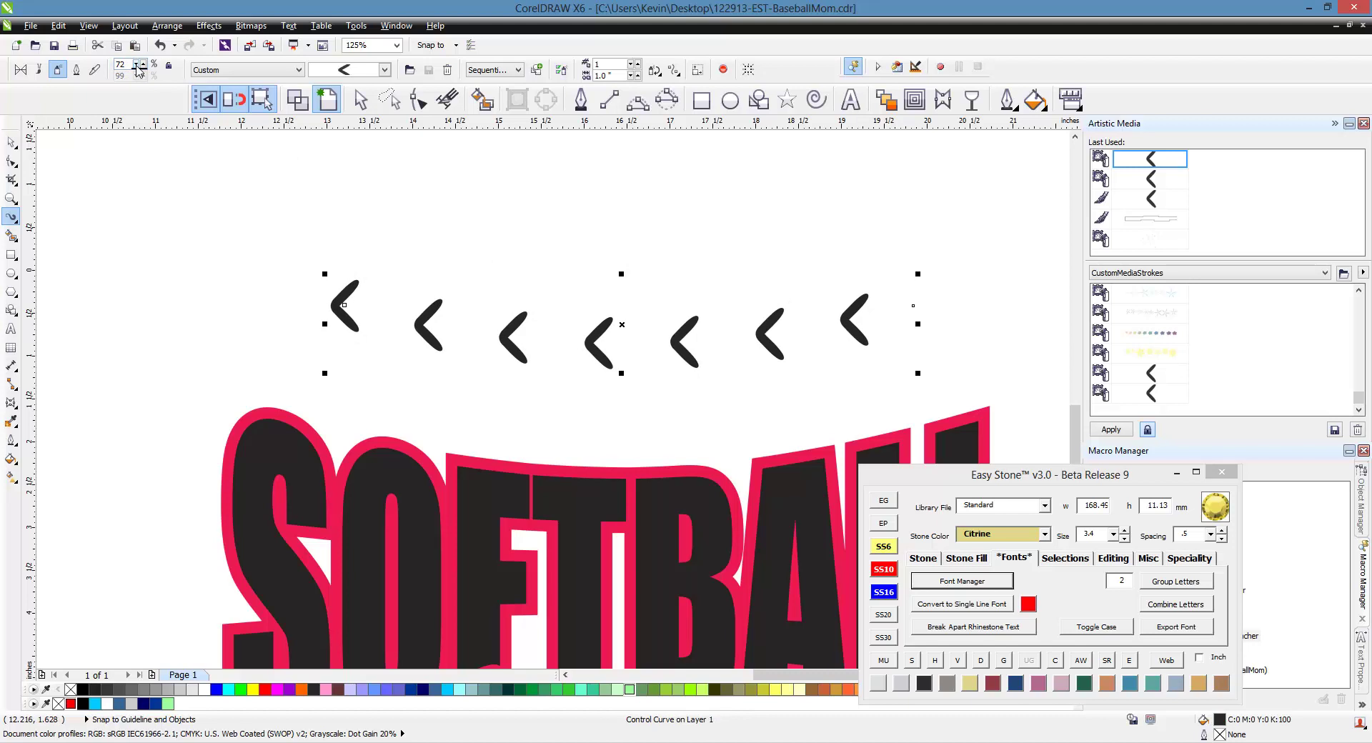
pyautogui.click(140, 65)
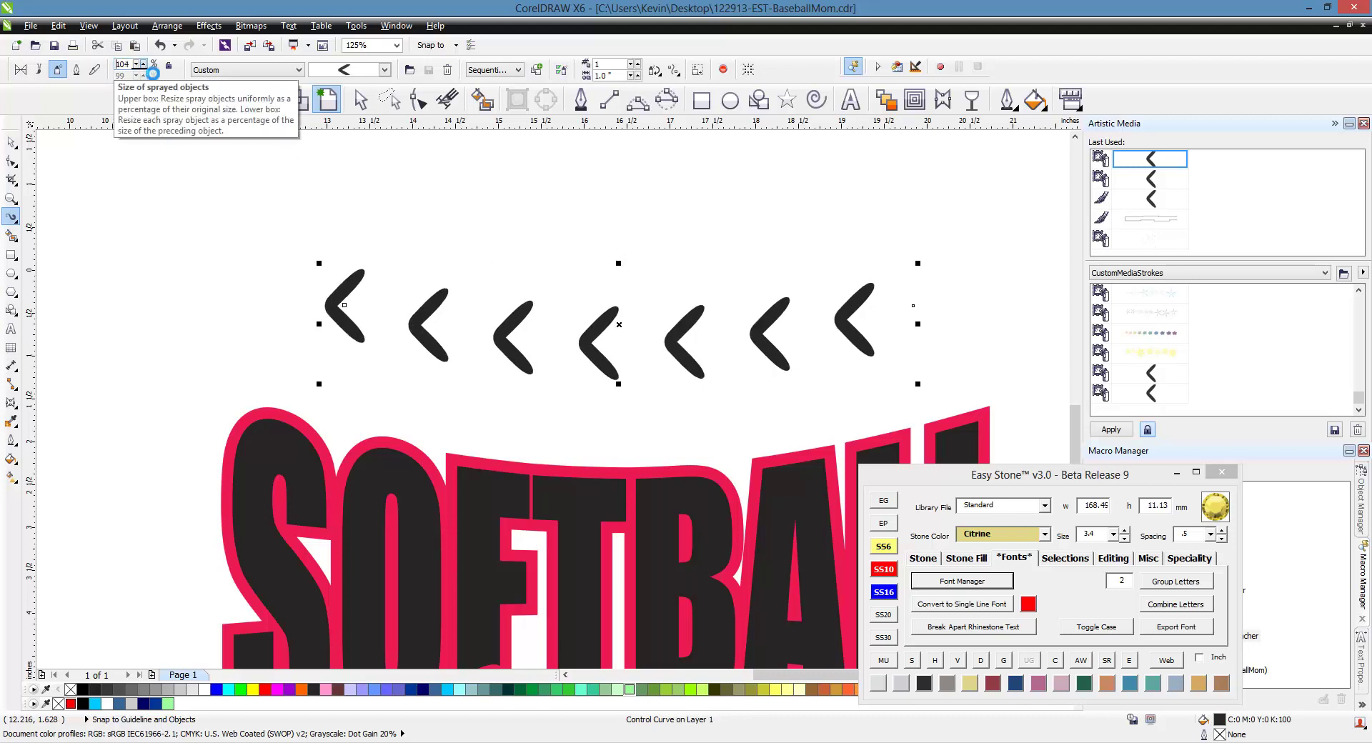
# Step: Reduce the spacing between the sprayed chevrons to 0.67 inch
pyautogui.click(631, 76)
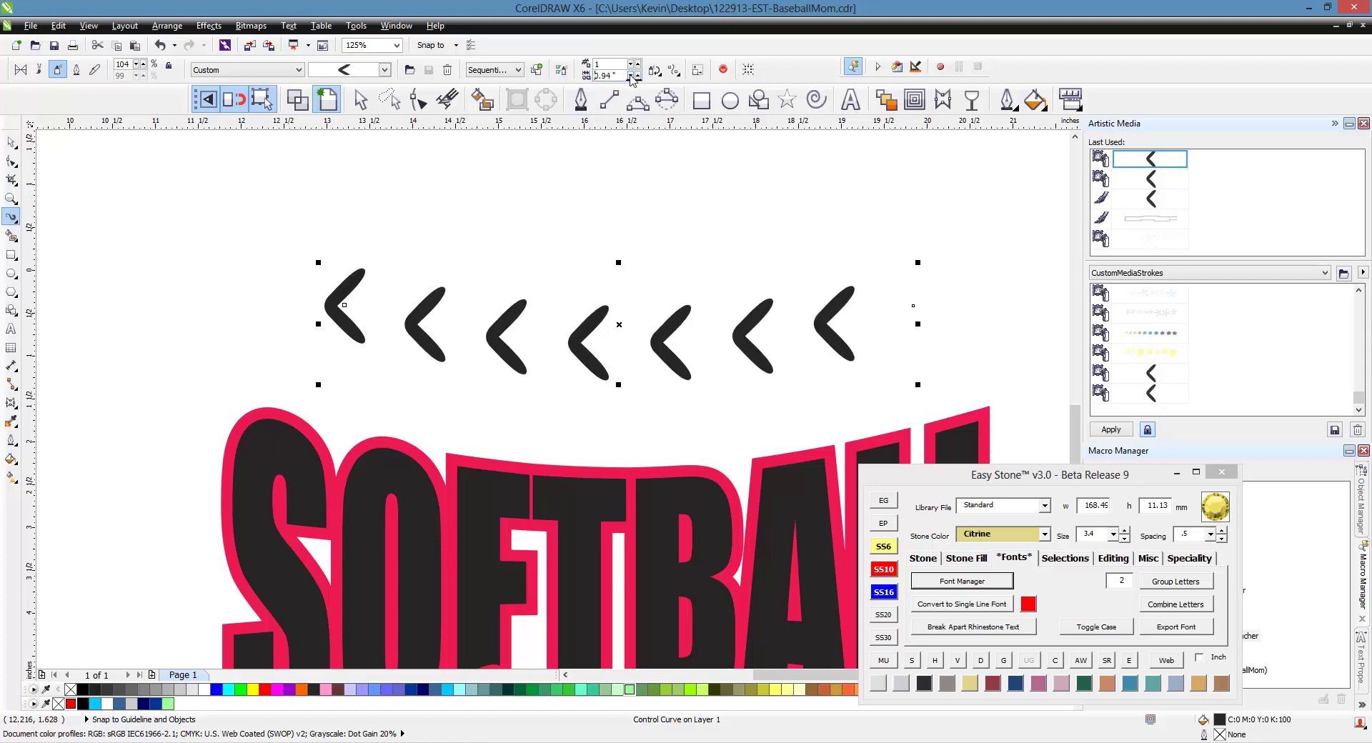
pyautogui.click(631, 77)
pyautogui.click(631, 76)
pyautogui.click(631, 76)
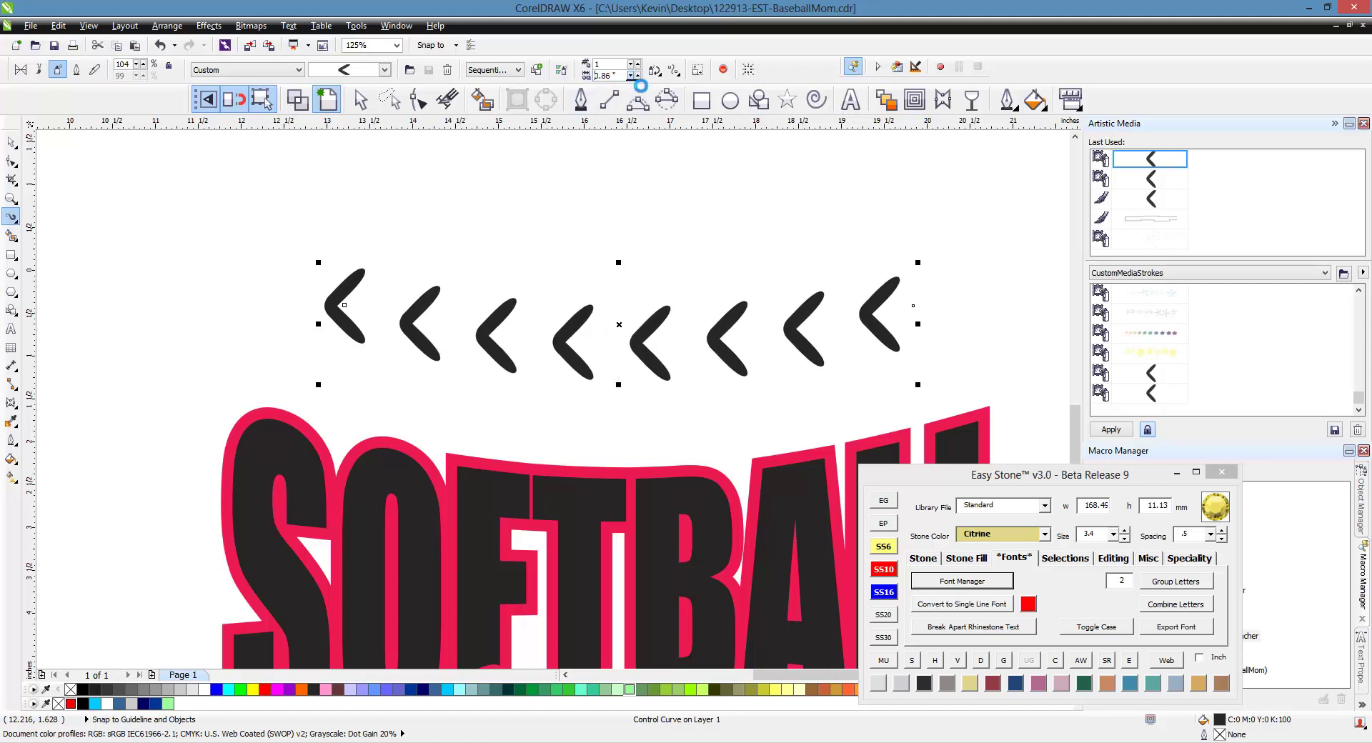
pyautogui.click(631, 76)
pyautogui.click(631, 77)
pyautogui.click(631, 77)
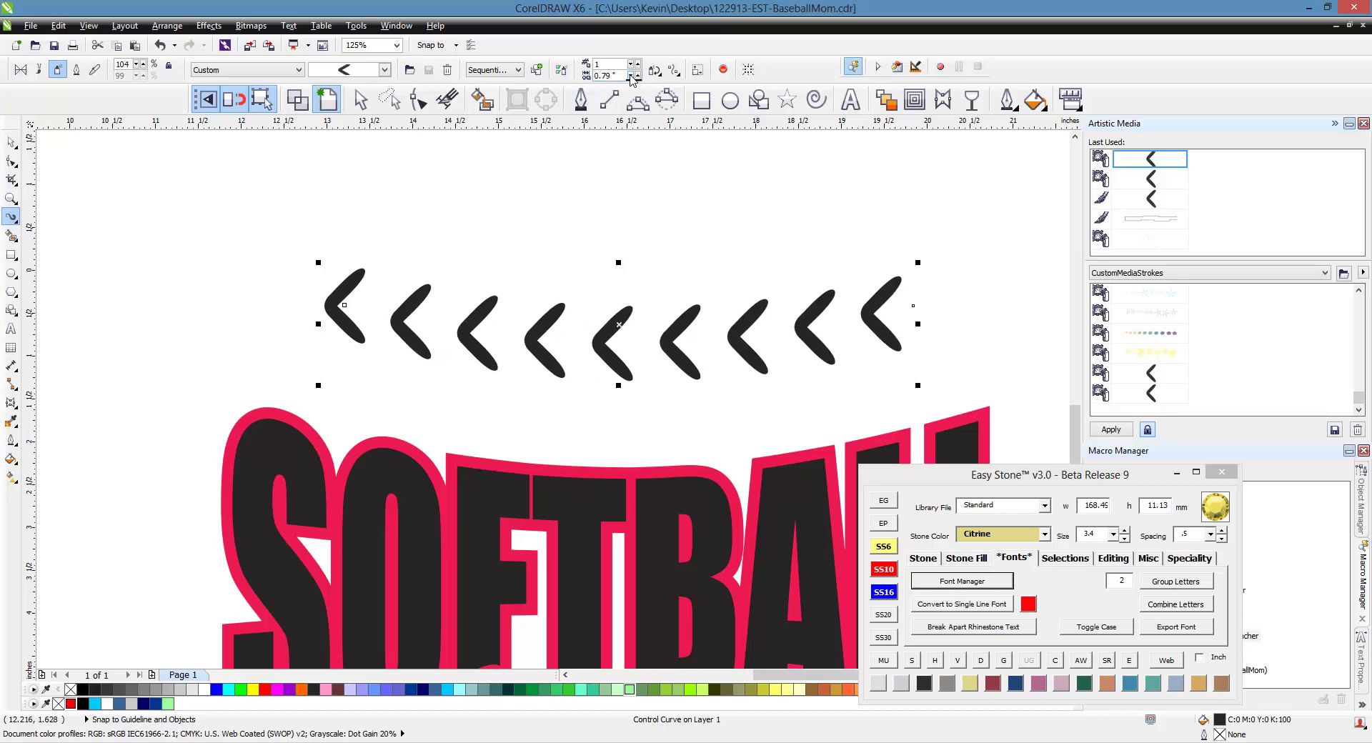
pyautogui.click(631, 77)
pyautogui.click(631, 76)
pyautogui.click(631, 77)
pyautogui.click(631, 77)
pyautogui.click(631, 77)
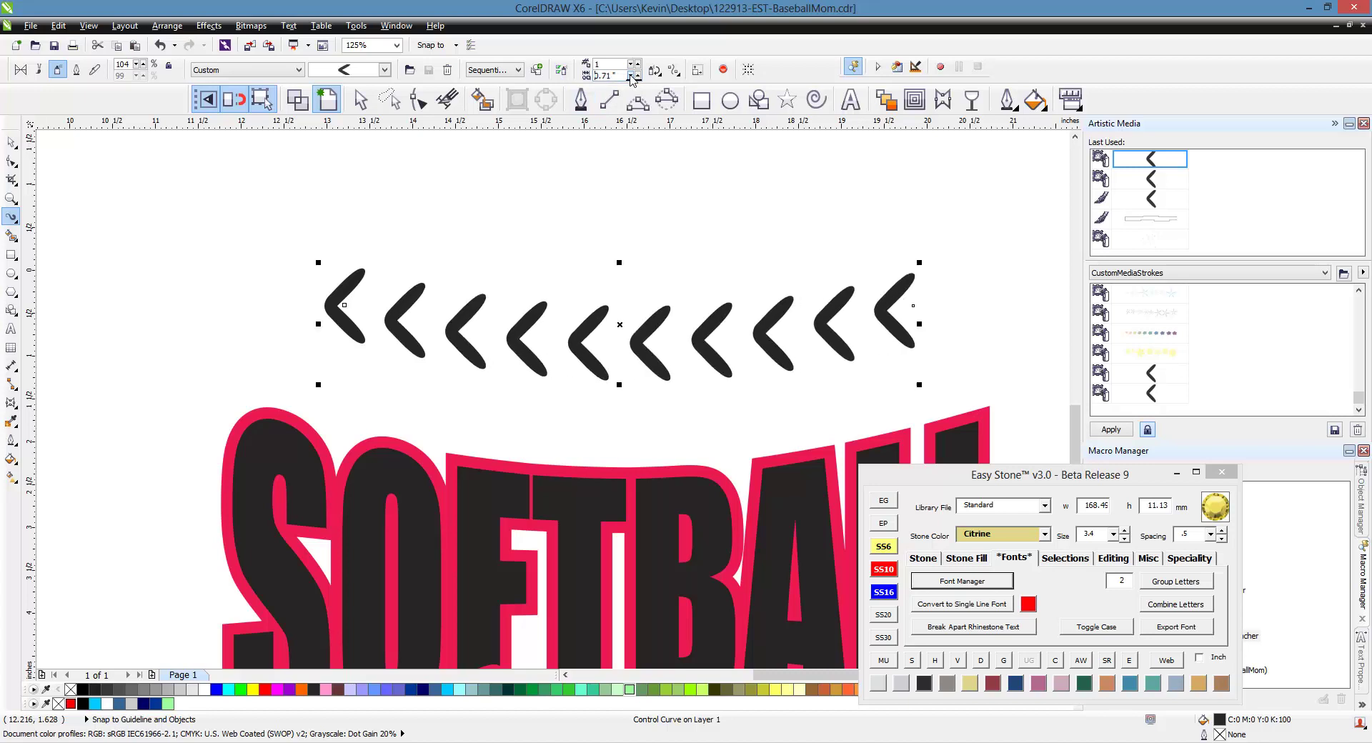
pyautogui.click(631, 76)
pyautogui.click(631, 77)
pyautogui.click(631, 76)
pyautogui.click(631, 77)
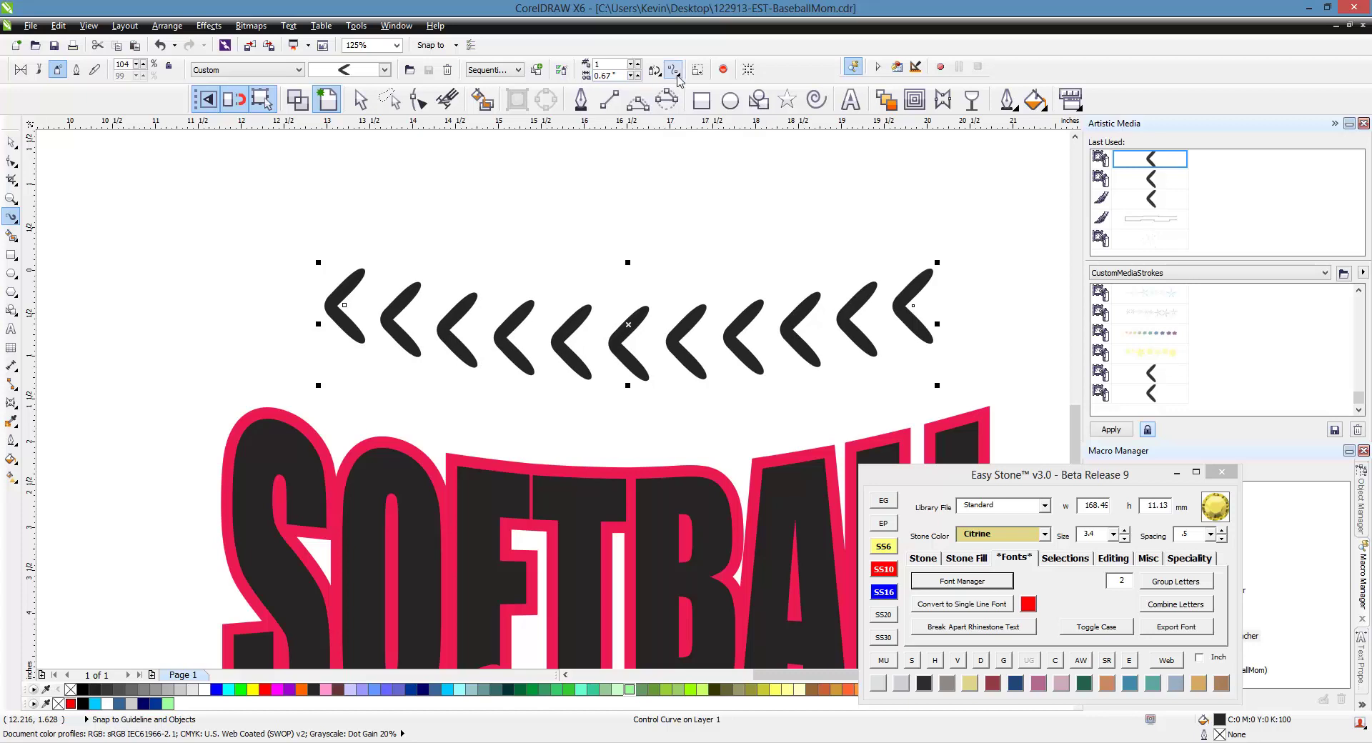
# Step: Set the sprayed chevrons' rotation angle to 12° relative to the path
pyautogui.click(655, 69)
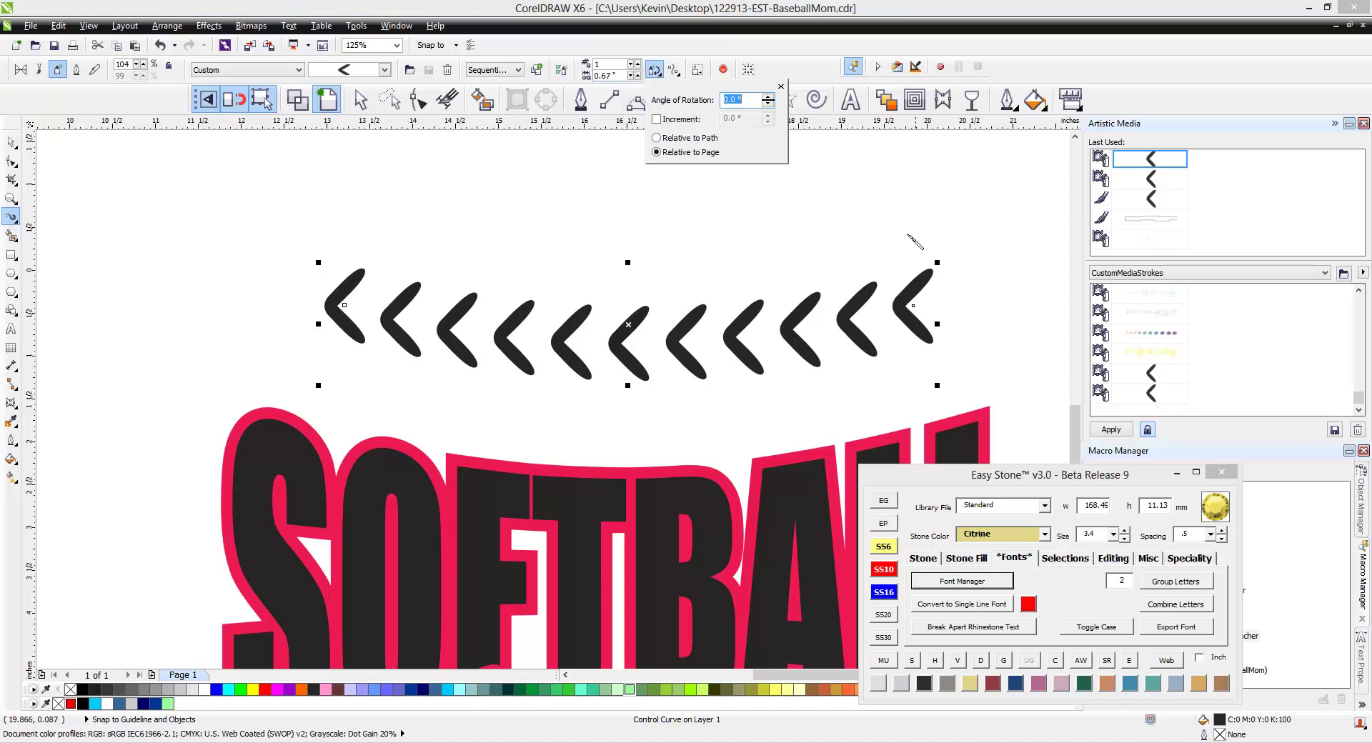
pyautogui.click(768, 100)
pyautogui.click(807, 252)
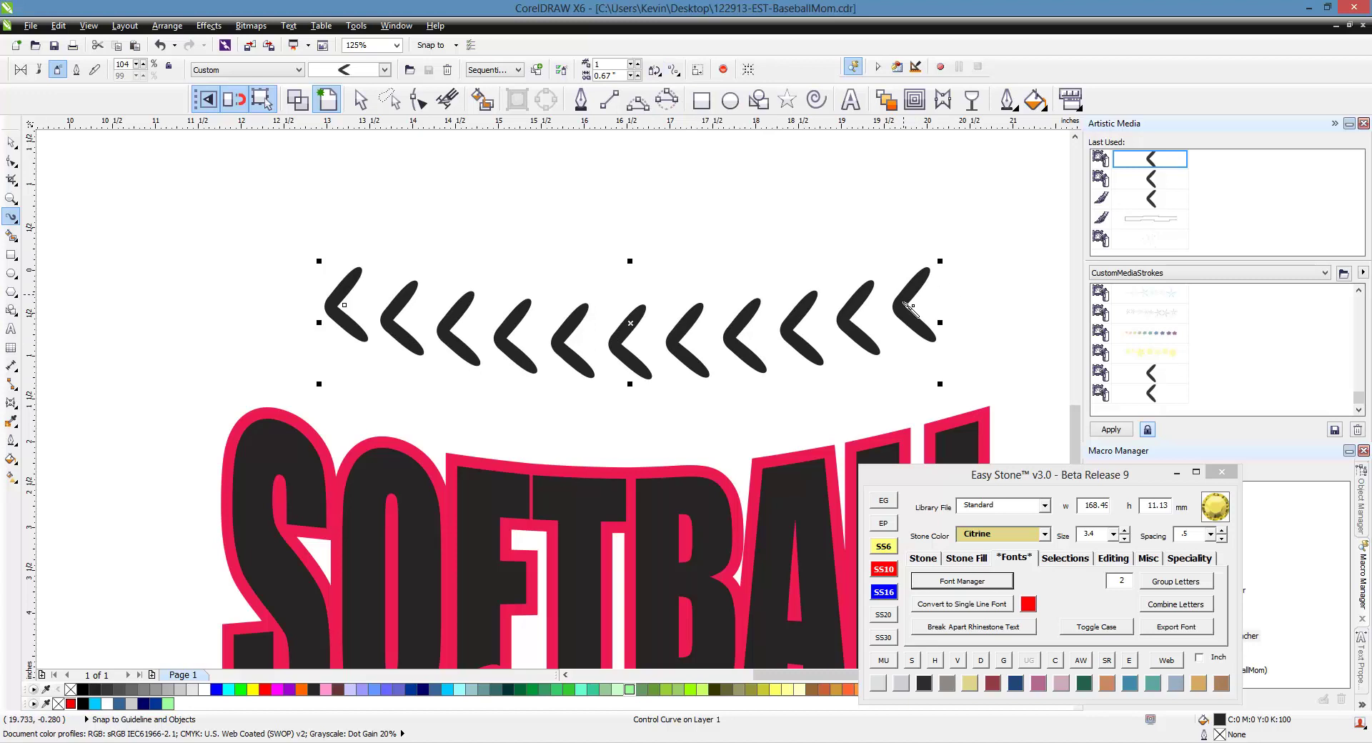
pyautogui.click(654, 70)
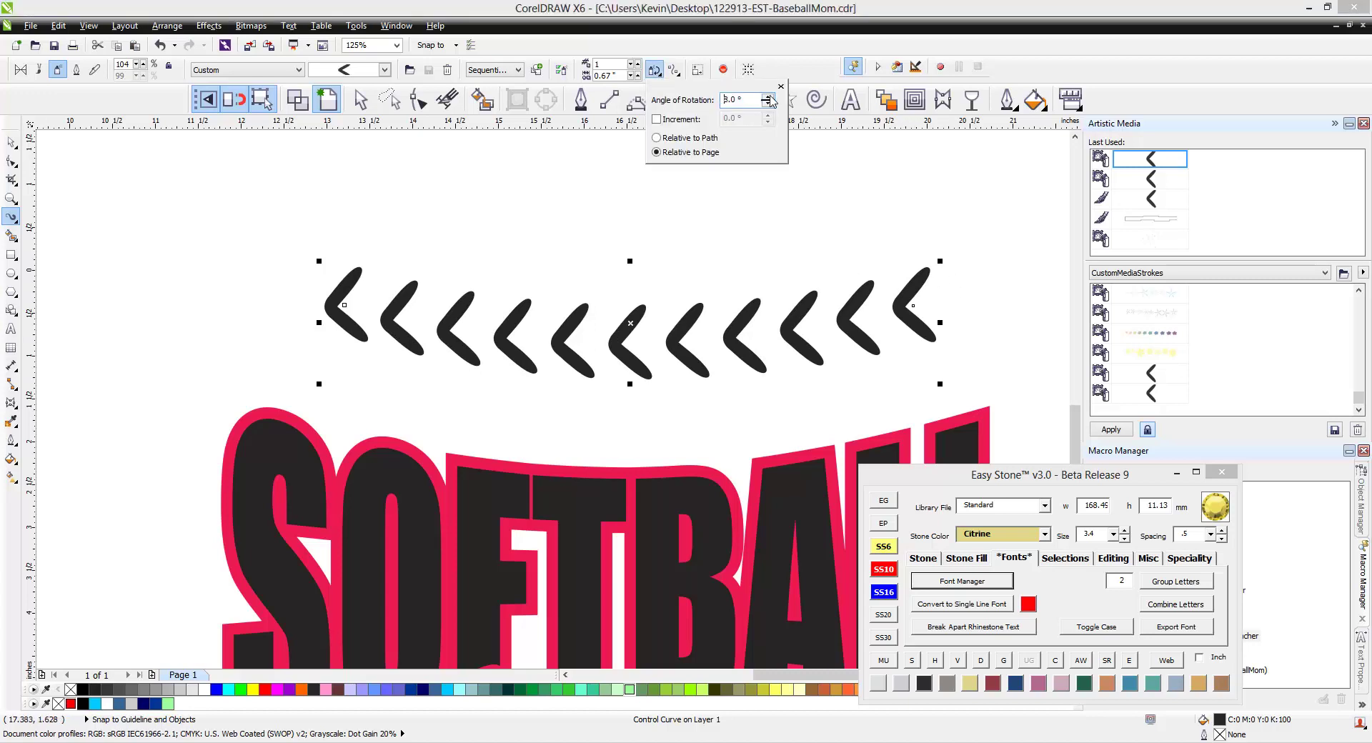
pyautogui.press('Return')
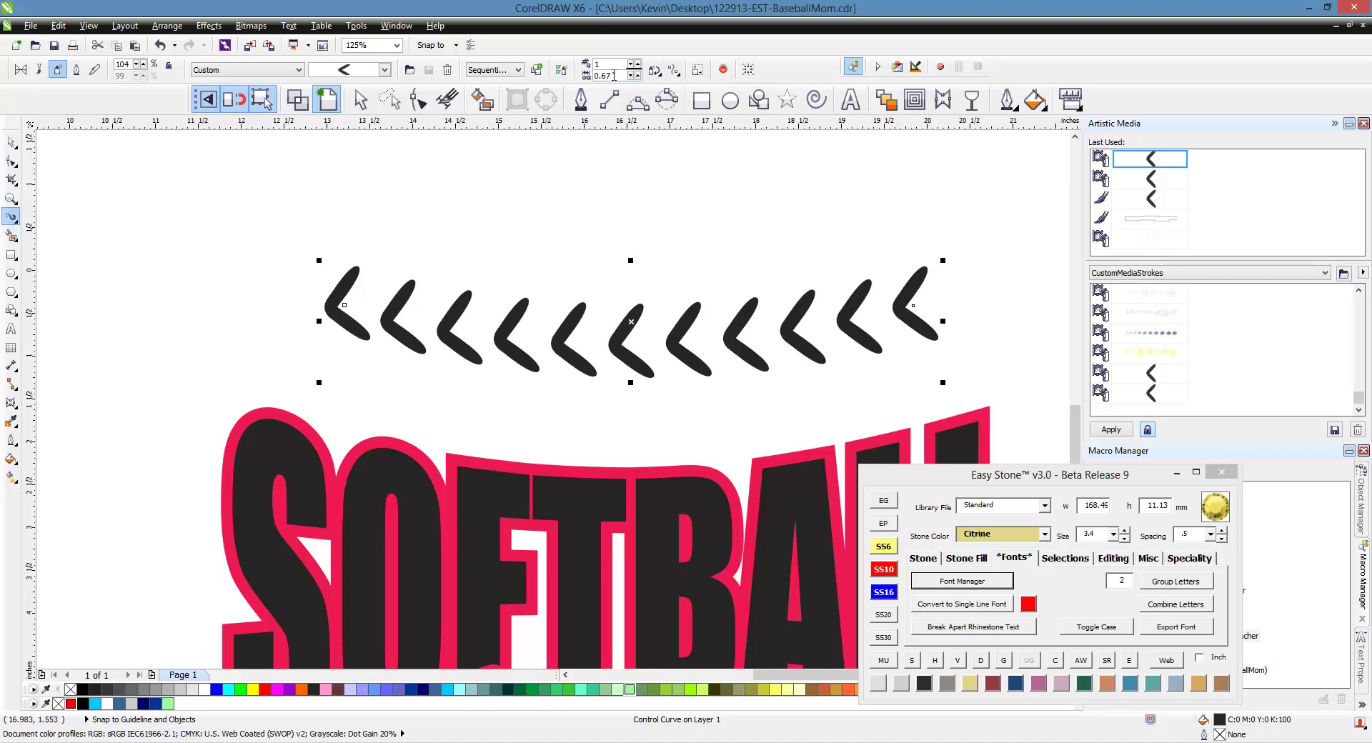
pyautogui.click(654, 70)
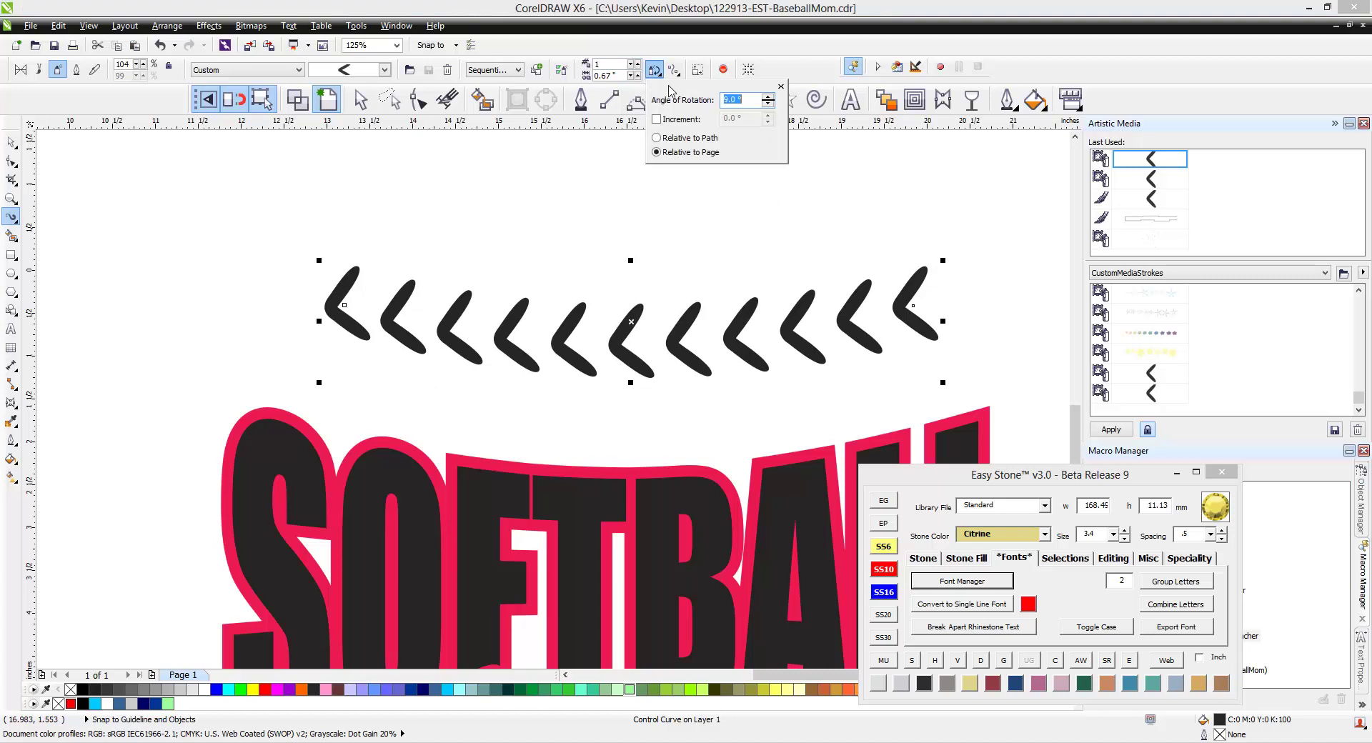
pyautogui.click(769, 97)
pyautogui.click(768, 97)
pyautogui.click(732, 233)
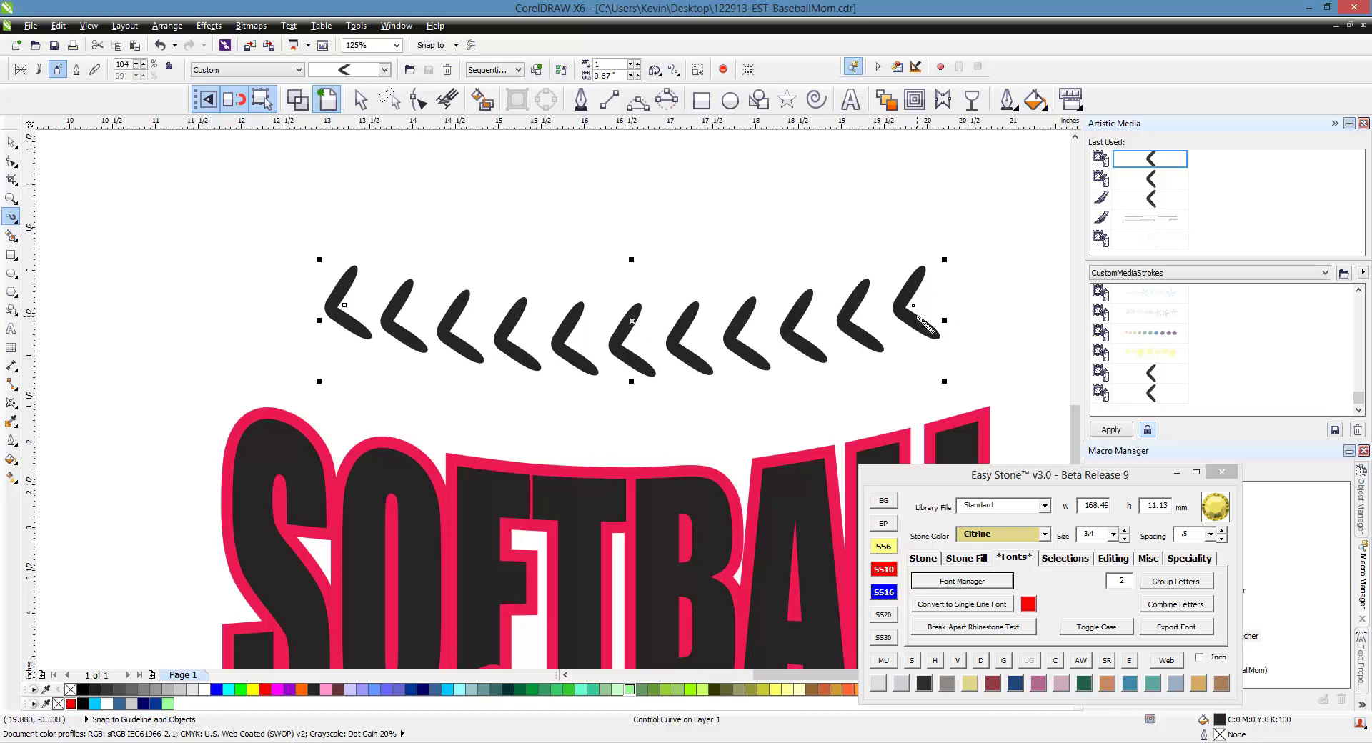
pyautogui.click(655, 70)
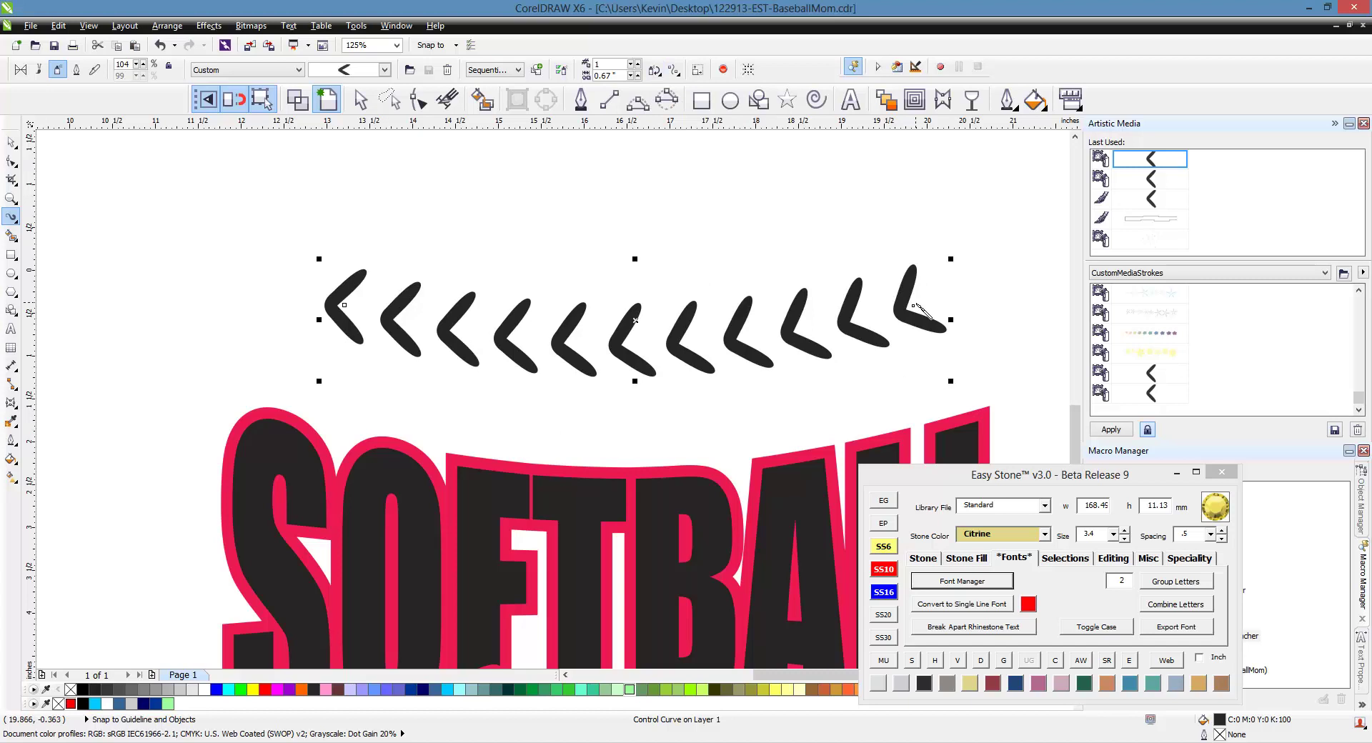
# Step: Enable a small negative rotation increment so each successive chevron along the curve turns slightly less
pyautogui.click(655, 70)
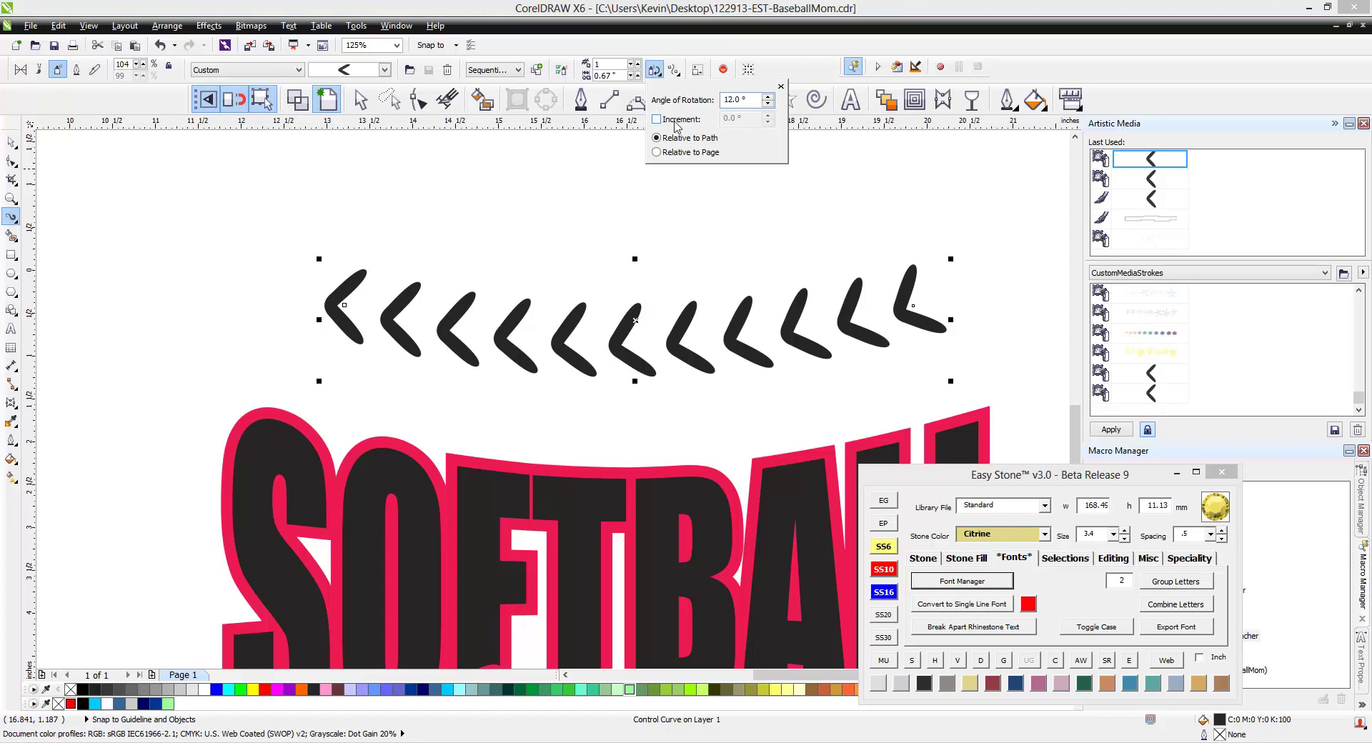
pyautogui.click(672, 122)
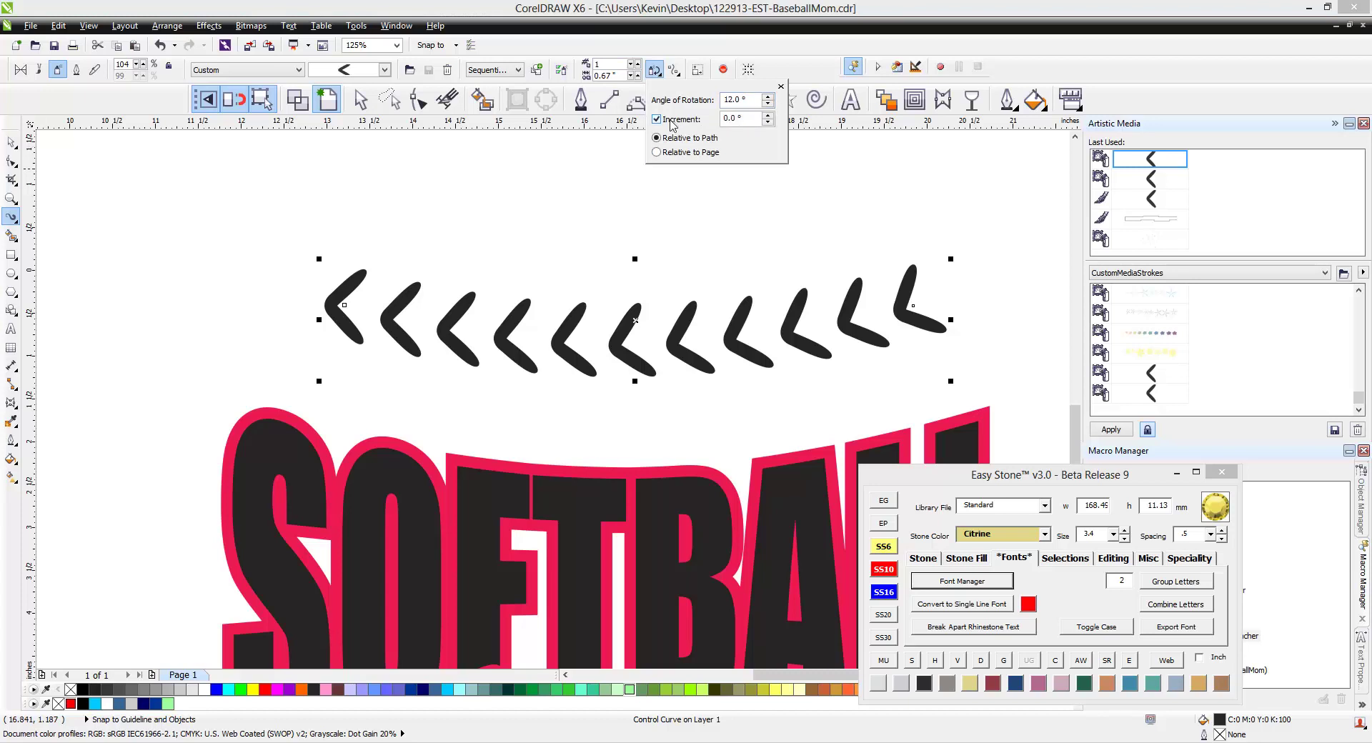
pyautogui.click(770, 124)
pyautogui.click(700, 208)
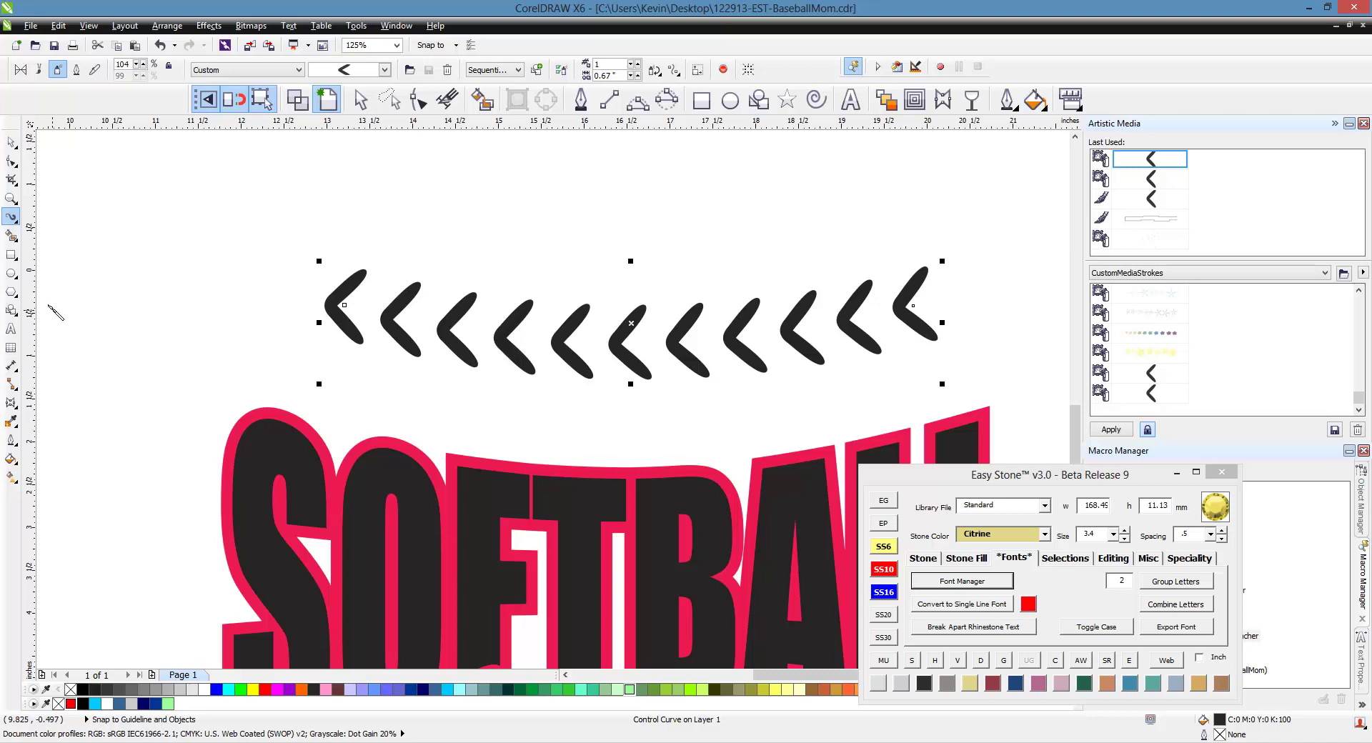
pyautogui.click(12, 142)
pyautogui.click(84, 187)
pyautogui.click(400, 318)
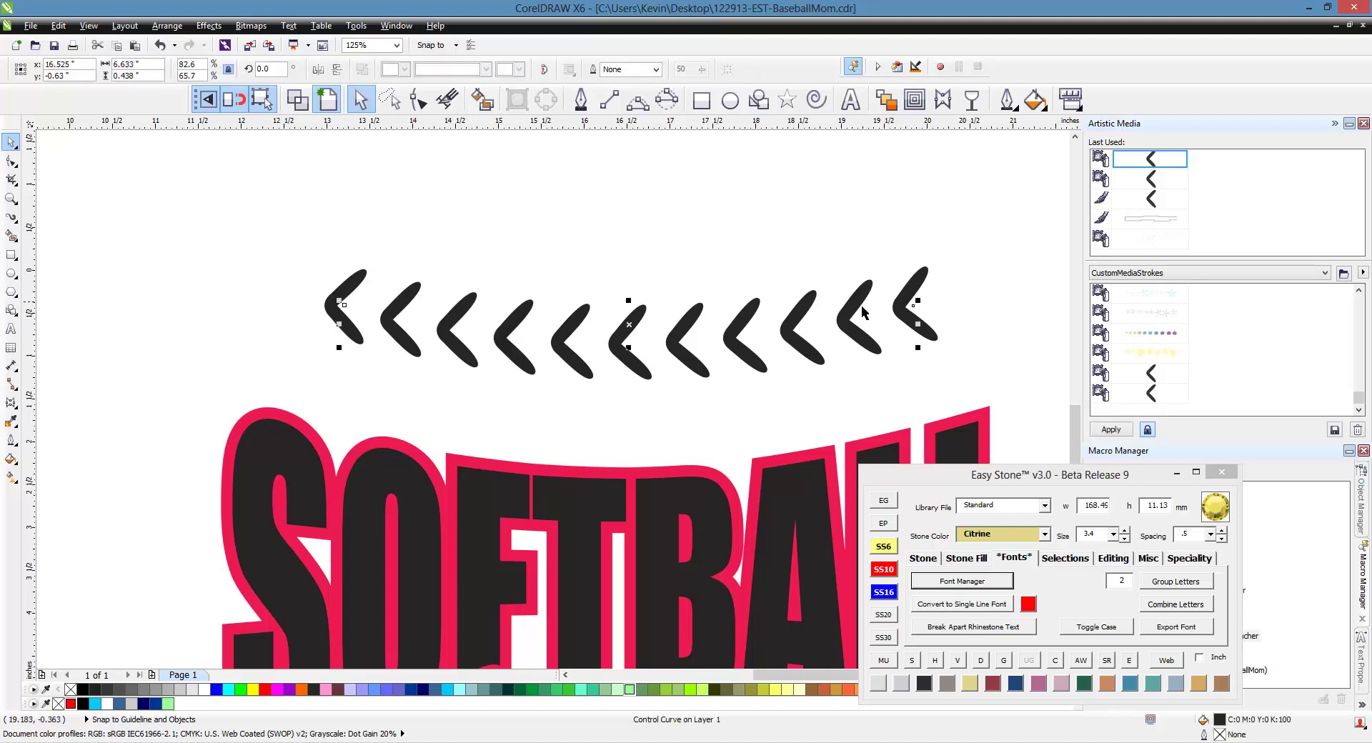
pyautogui.click(949, 276)
pyautogui.doubleClick(864, 302)
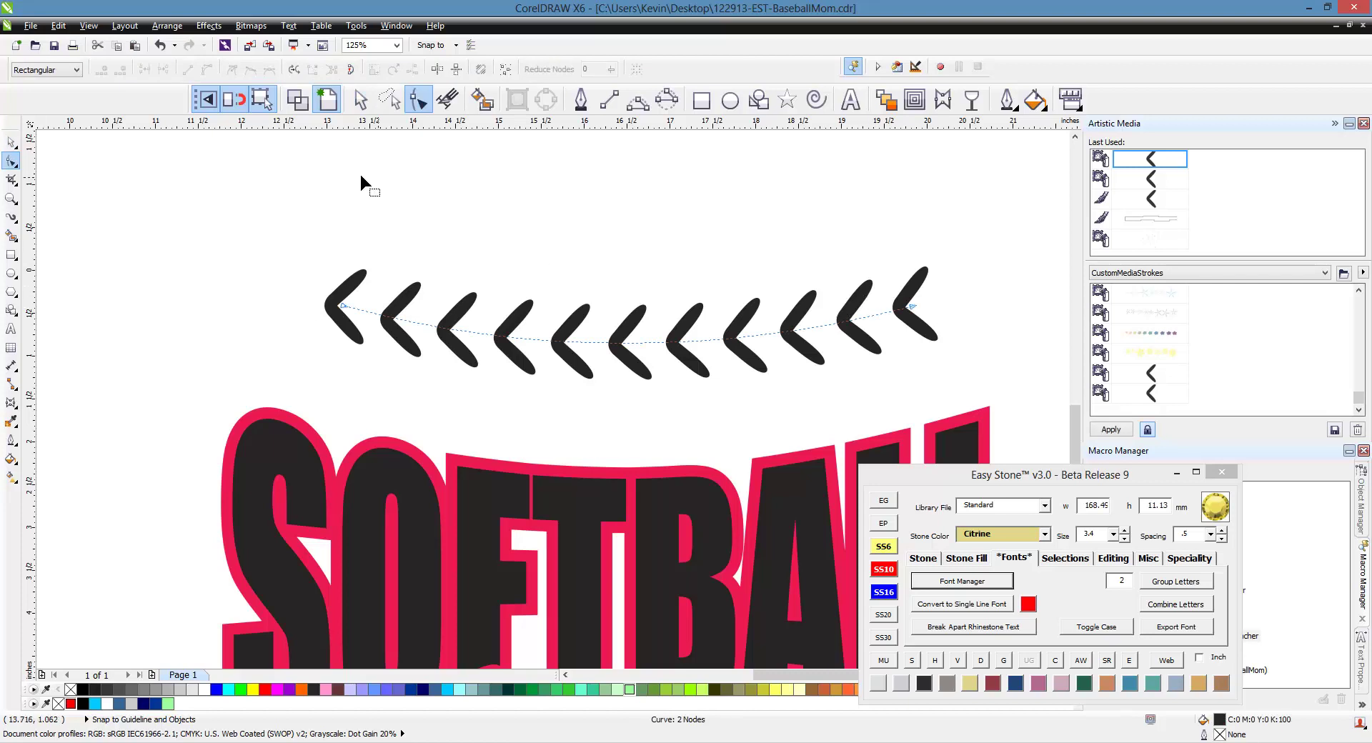
pyautogui.click(13, 143)
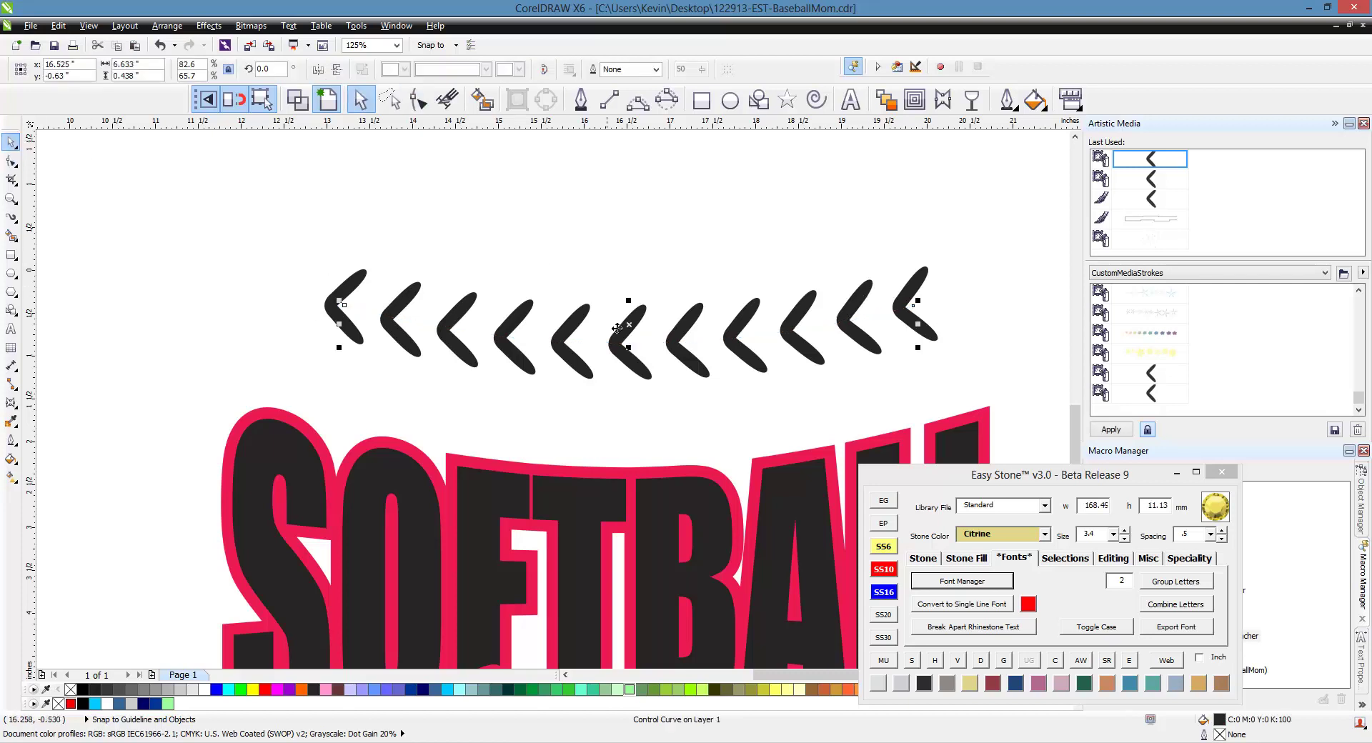
# Step: Break the chevron Artistic Media group apart from its control curve and leave both deselected
pyautogui.click(642, 390)
pyautogui.click(638, 372)
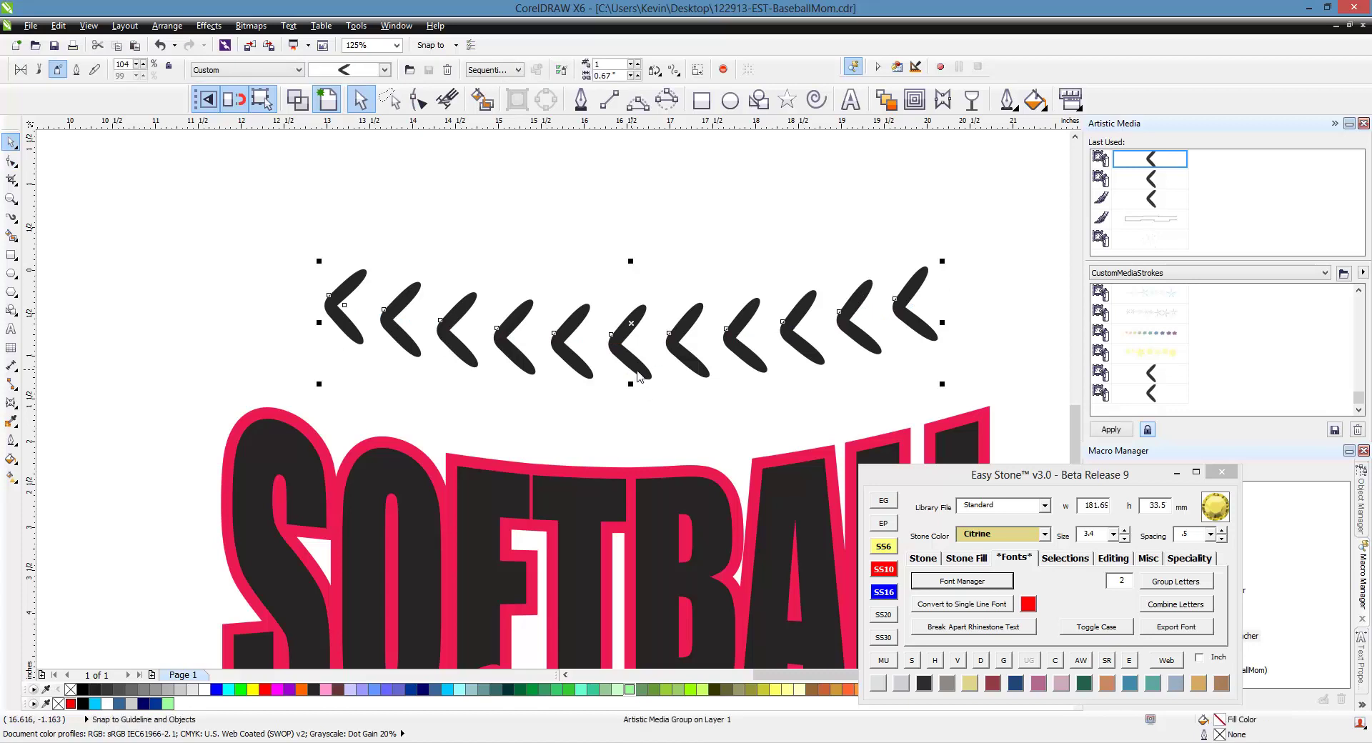
pyautogui.rightClick(638, 370)
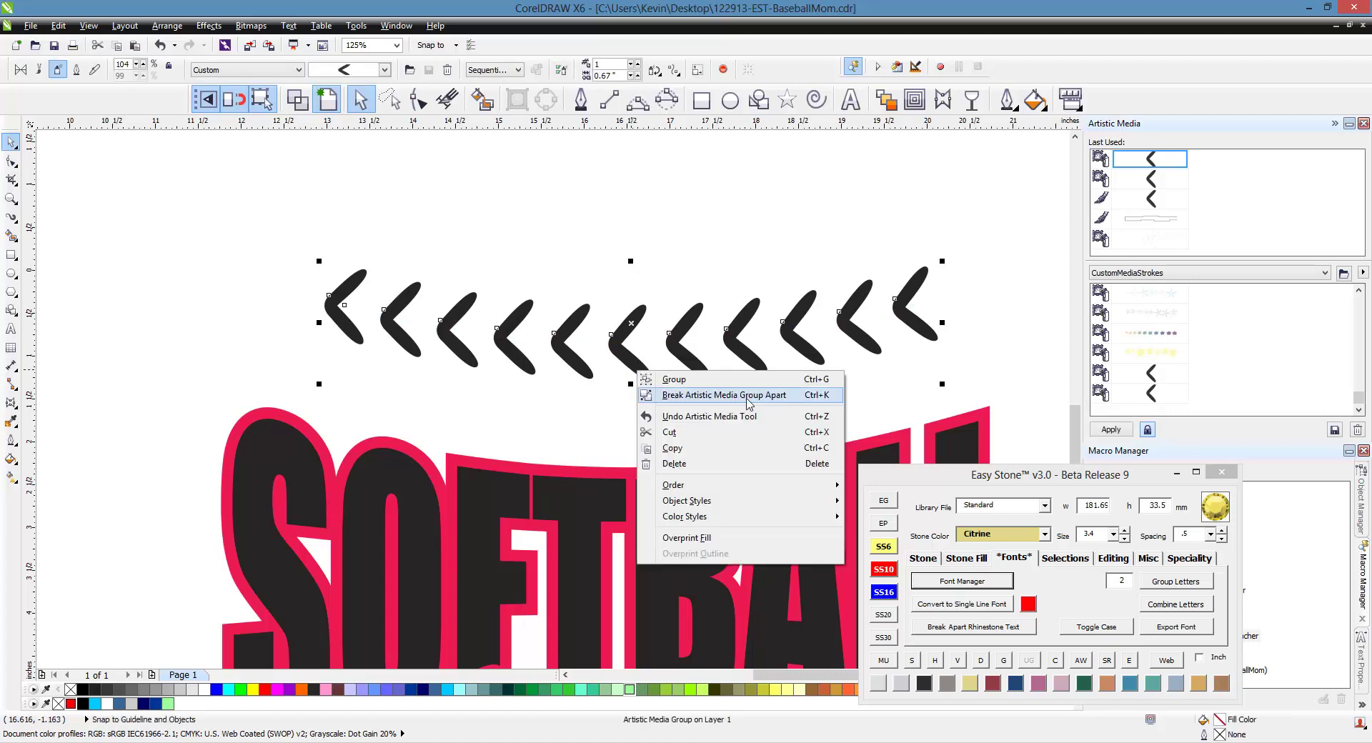
pyautogui.click(724, 395)
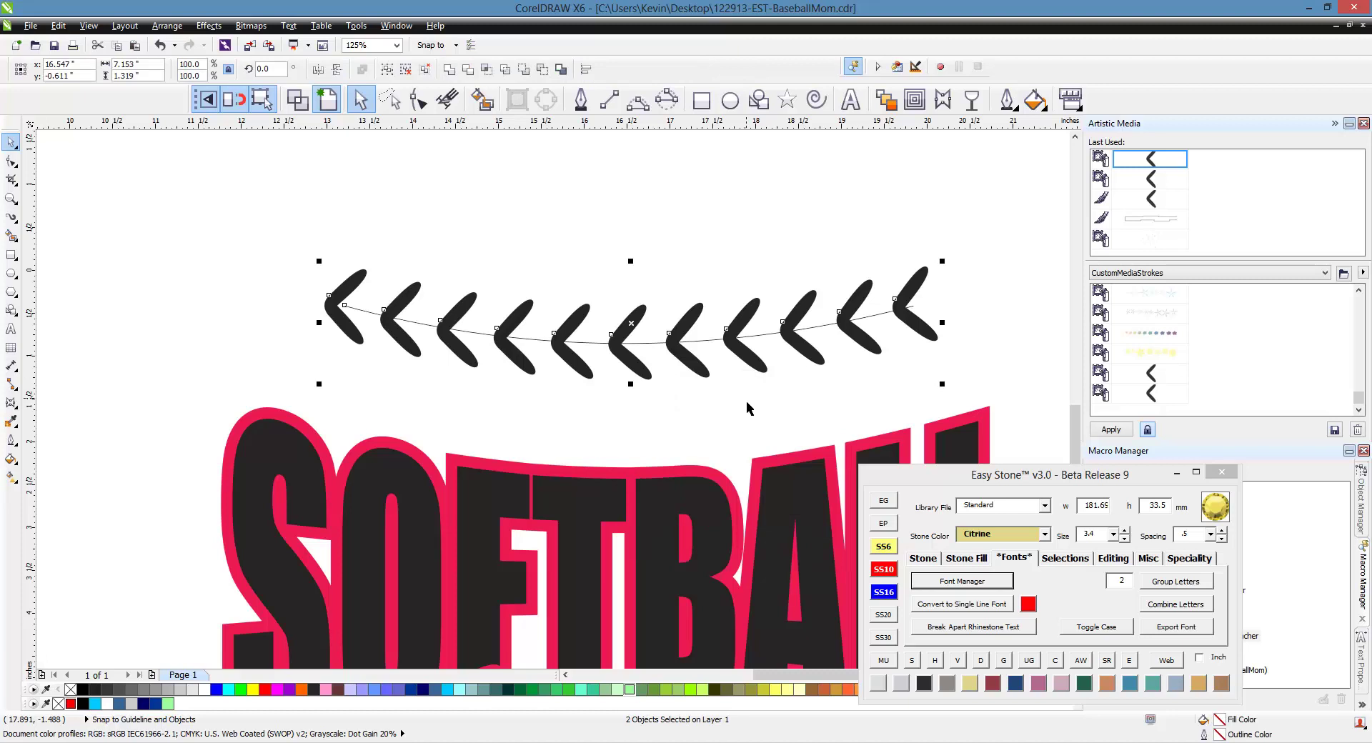
pyautogui.click(748, 408)
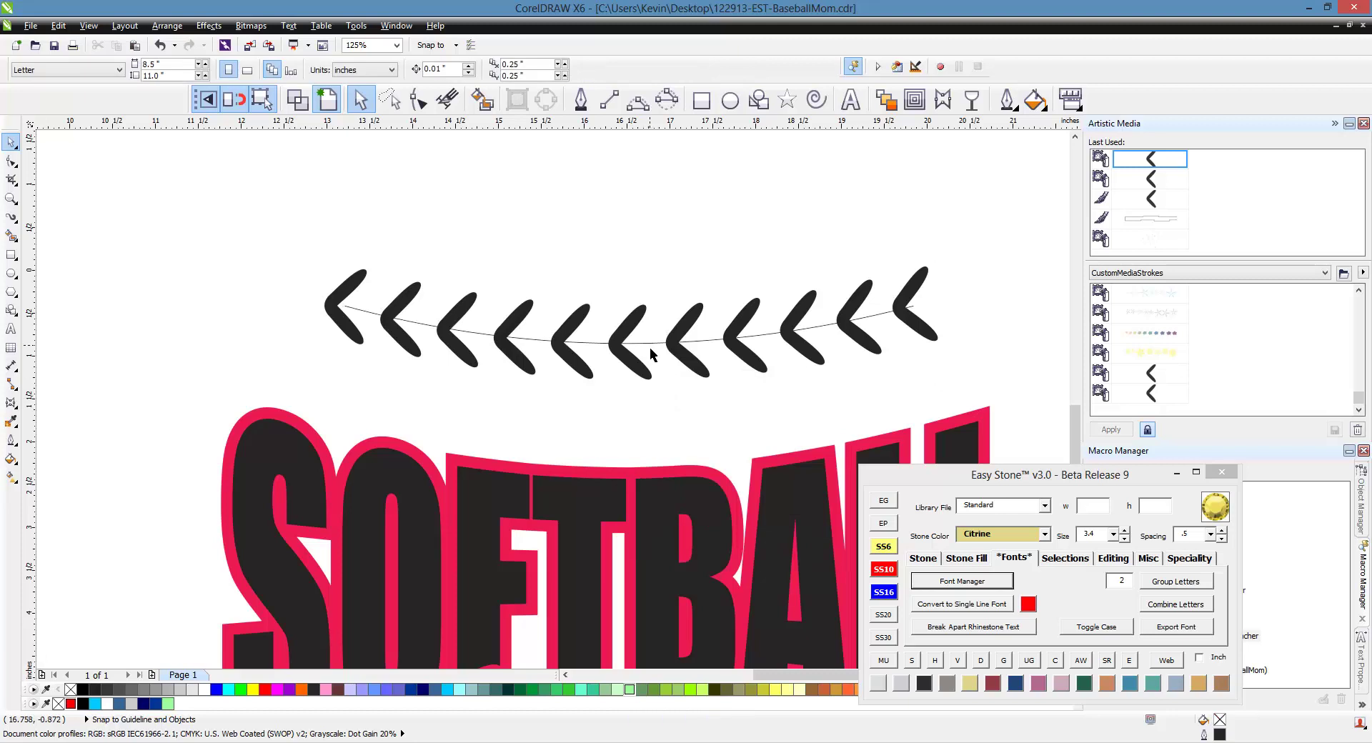
# Step: Set the outline width of the curve running through the chevrons to 2.5 mm
pyautogui.click(649, 346)
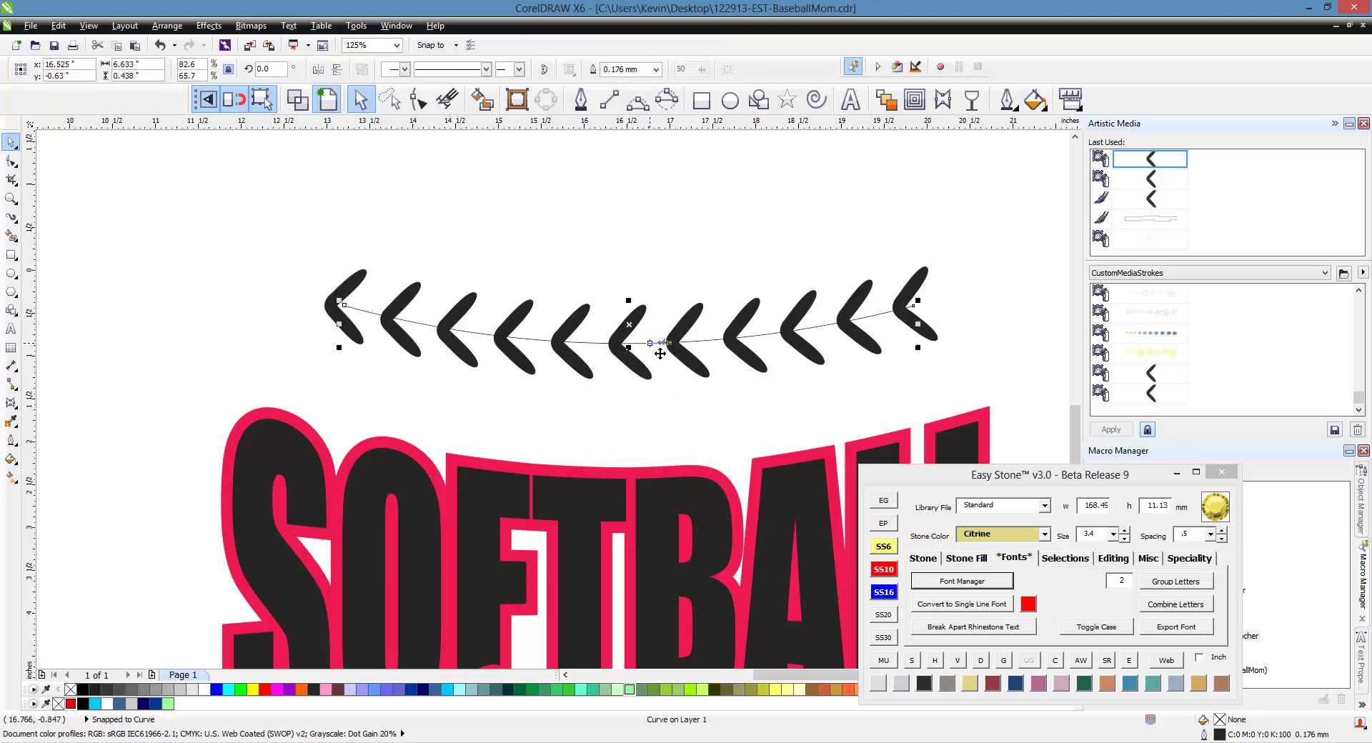
pyautogui.click(1007, 100)
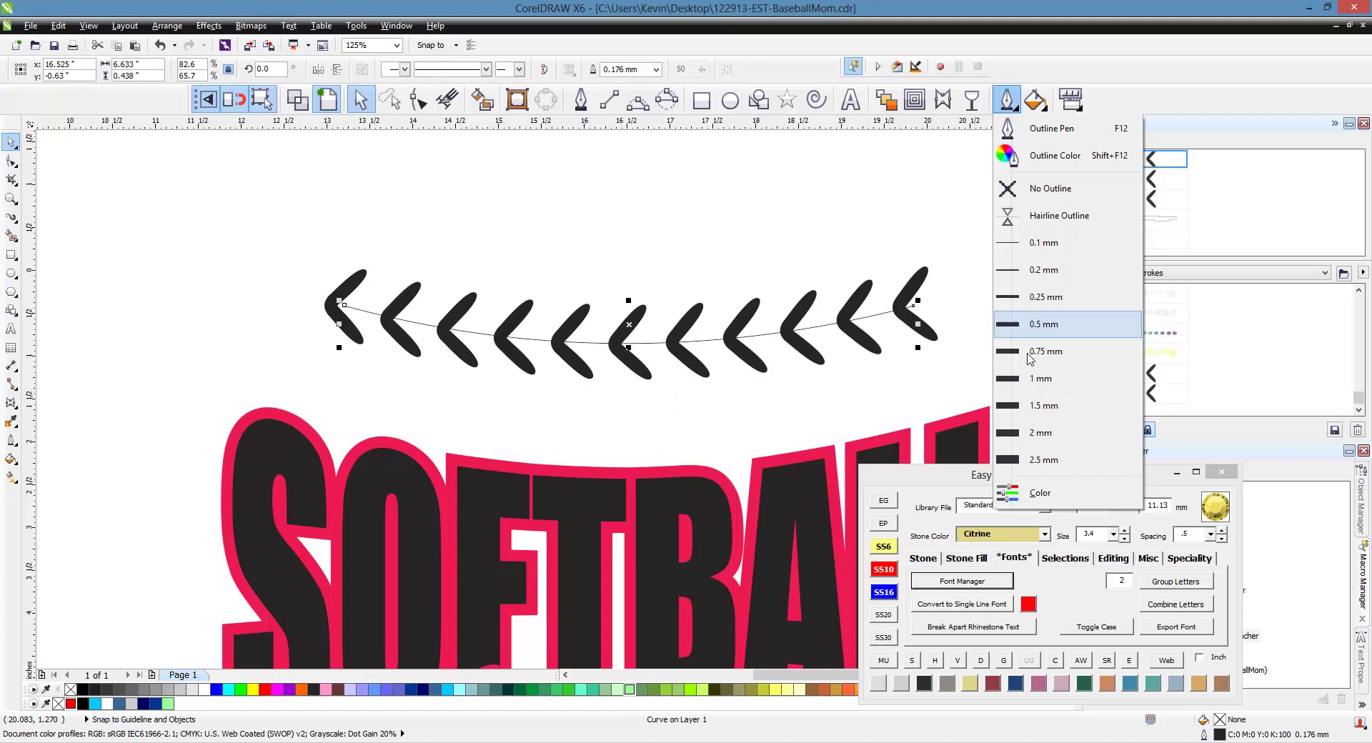
pyautogui.click(1043, 460)
pyautogui.click(706, 203)
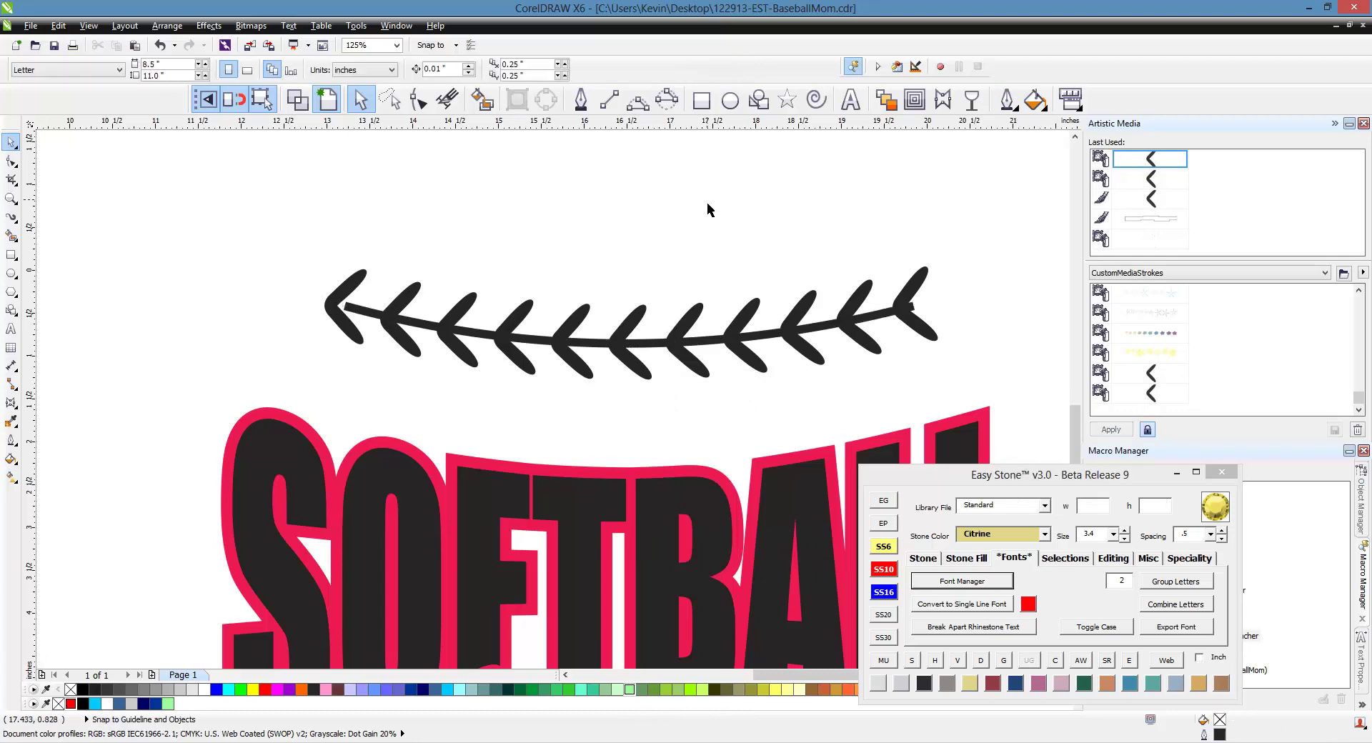
# Step: Nudge the thick curve about 0.1 inch to the left within the chevrons and convert its outline to an object
pyautogui.click(836, 333)
pyautogui.press('Left')
pyautogui.press('Left')
pyautogui.press('Left')
pyautogui.press('Left')
pyautogui.press('Left')
pyautogui.press('Left')
pyautogui.press('Left')
pyautogui.press('Left')
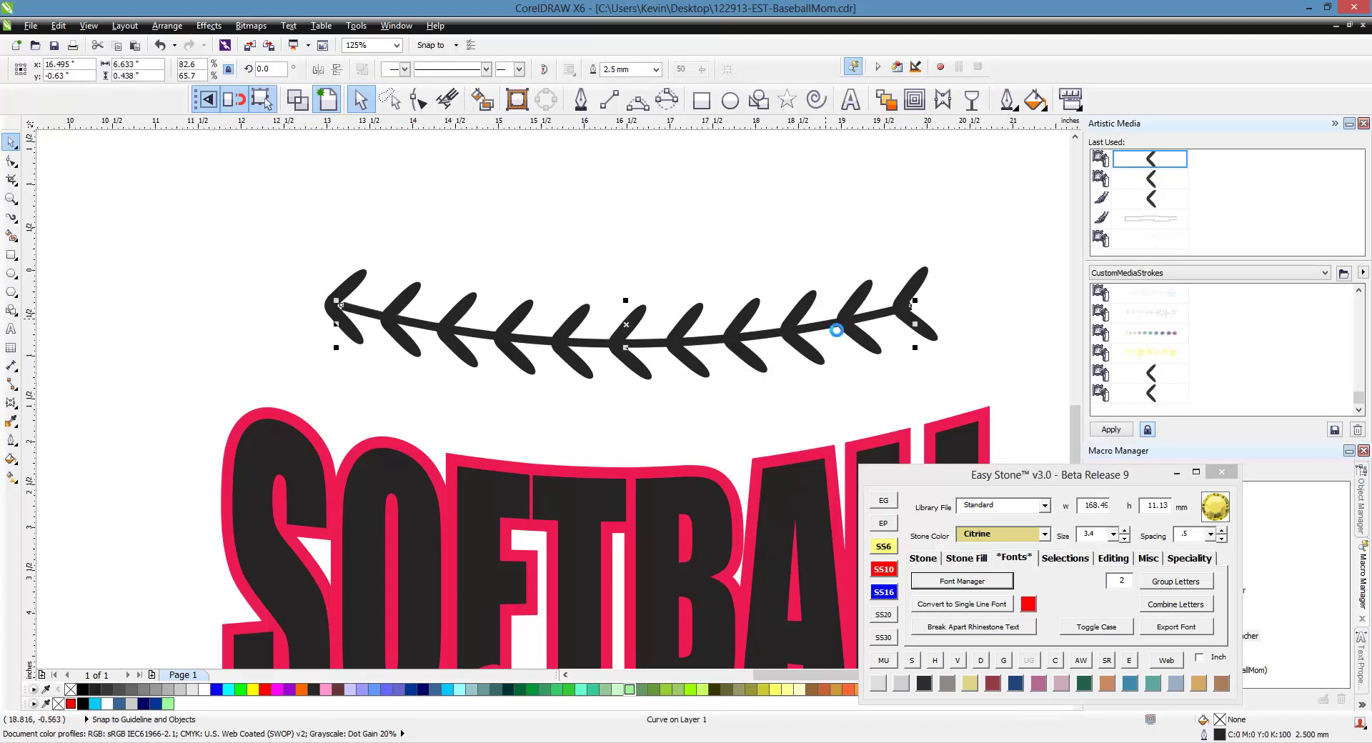
pyautogui.press('Left')
pyautogui.press('Left')
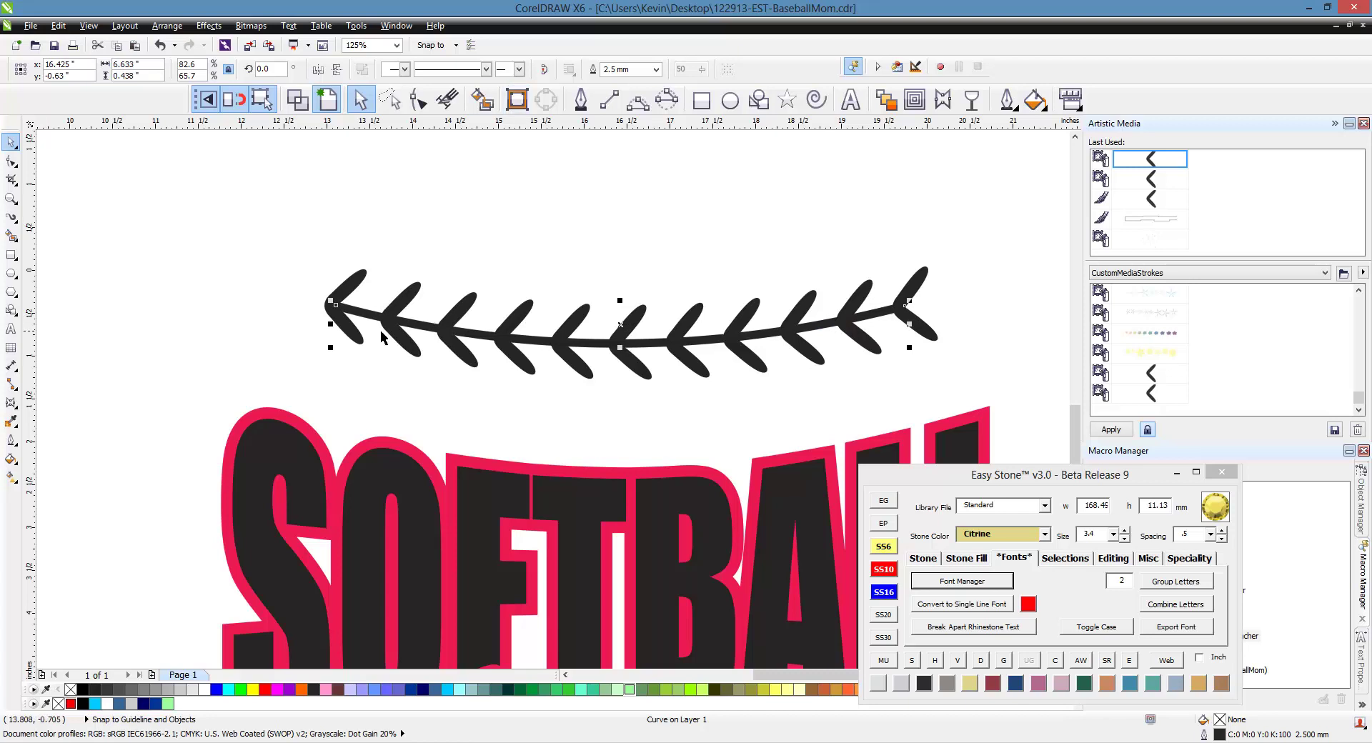
pyautogui.click(517, 100)
# Step: Ungroup all the chevrons and select them together with the converted centre line
pyautogui.moveTo(260, 215); pyautogui.dragTo(630, 355)
pyautogui.rightClick(815, 357)
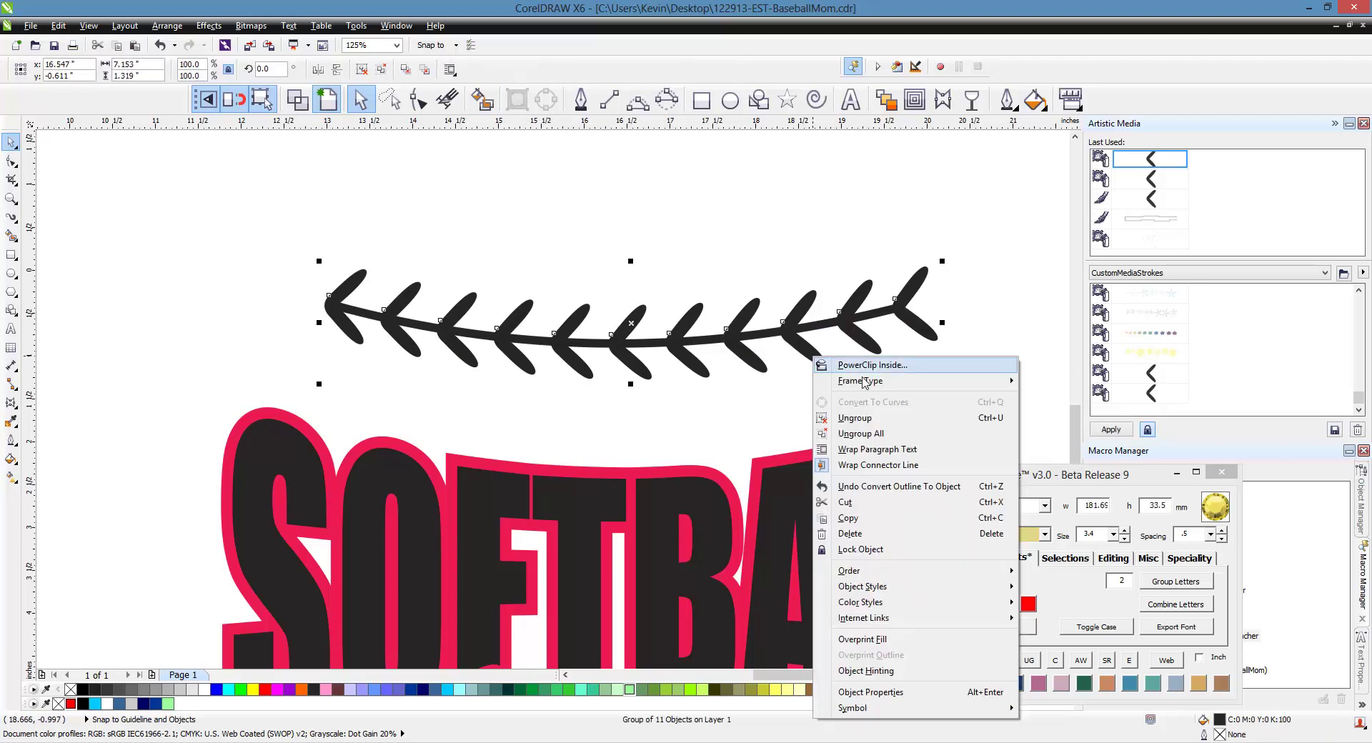
pyautogui.click(865, 434)
pyautogui.moveTo(275, 212); pyautogui.dragTo(966, 423)
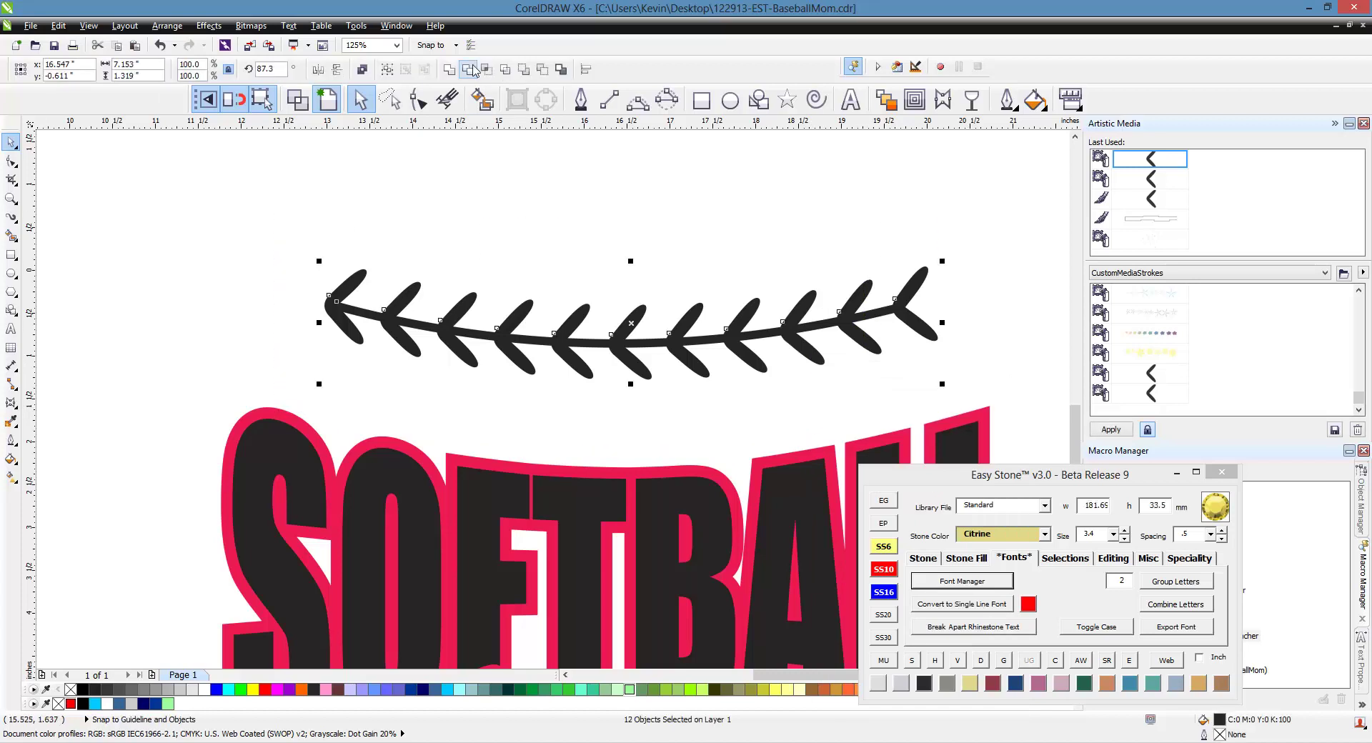
# Step: Weld the chevrons and centre line into one shape and check the merged outline in wireframe view
pyautogui.click(451, 72)
pyautogui.click(298, 99)
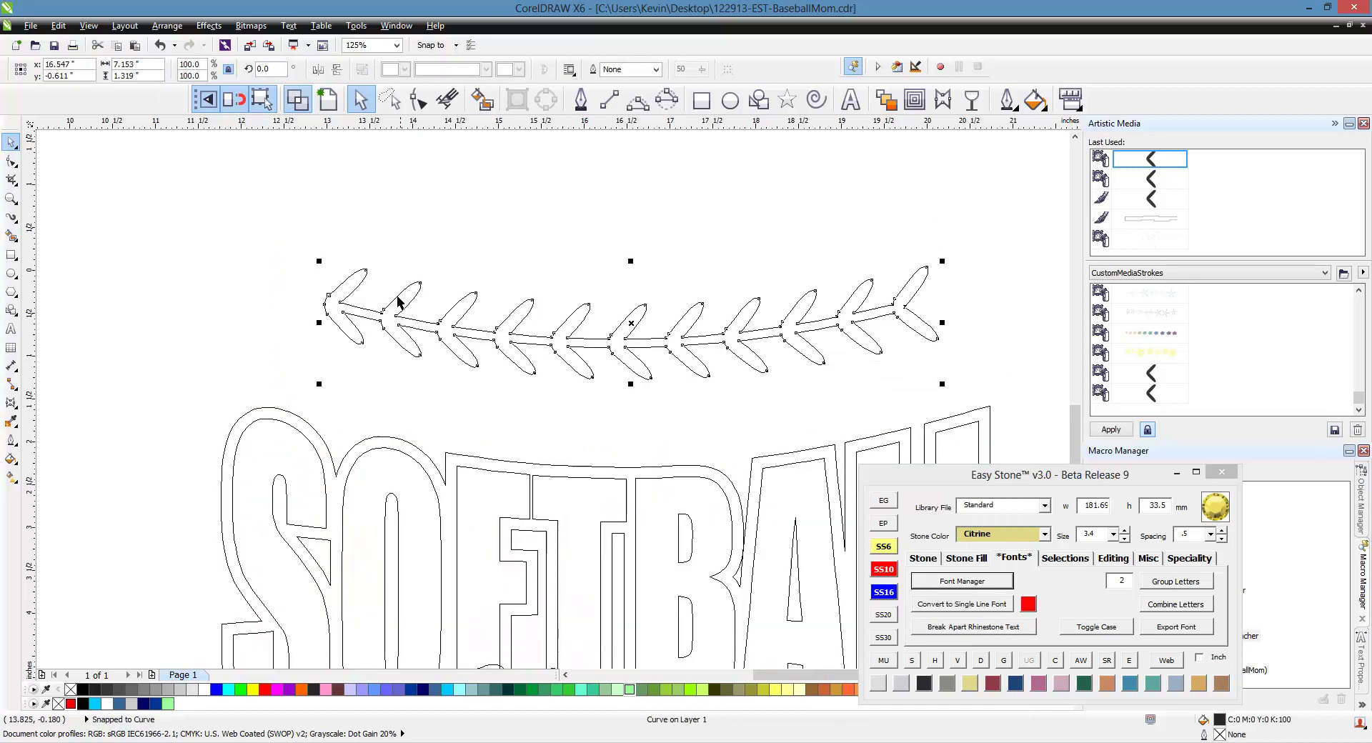
pyautogui.click(437, 398)
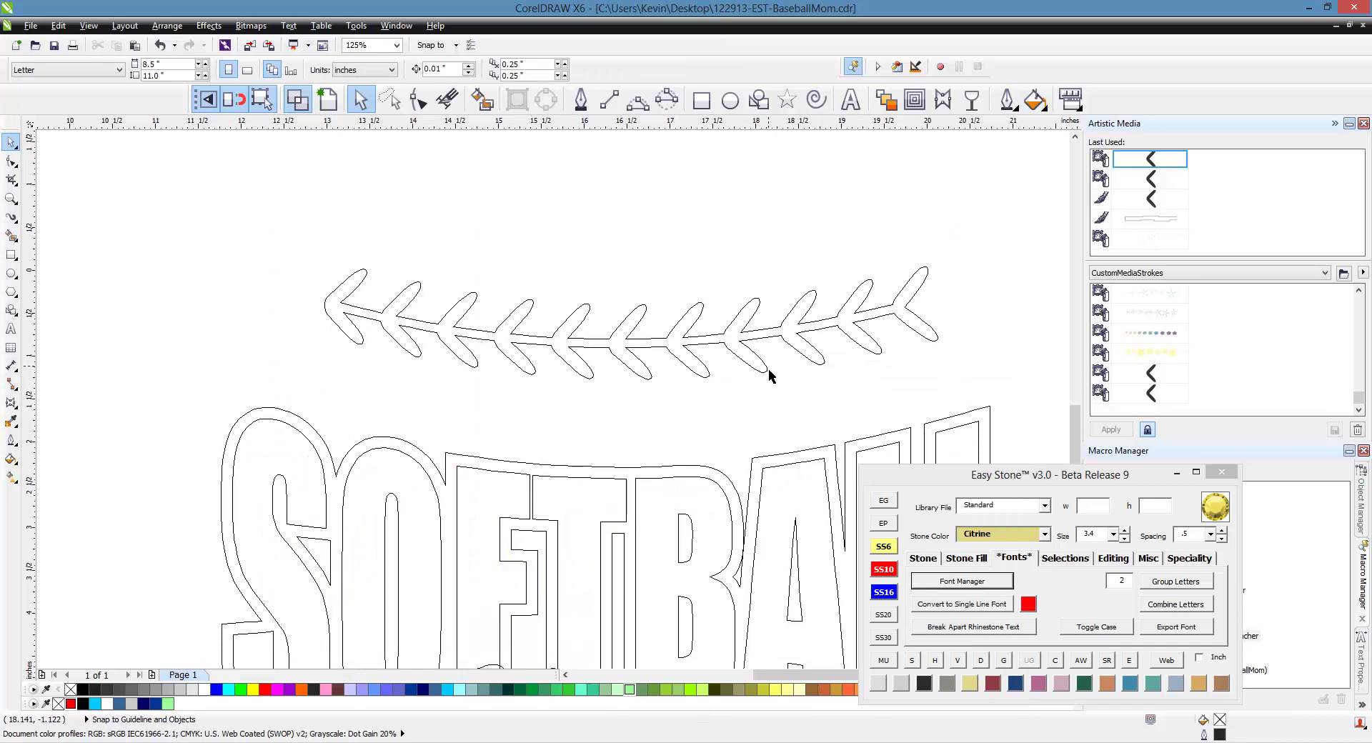
pyautogui.click(327, 99)
# Step: Move the welded stitching down about 0.86 inch so it sits just above the SOFTBALL lettering
pyautogui.click(583, 331)
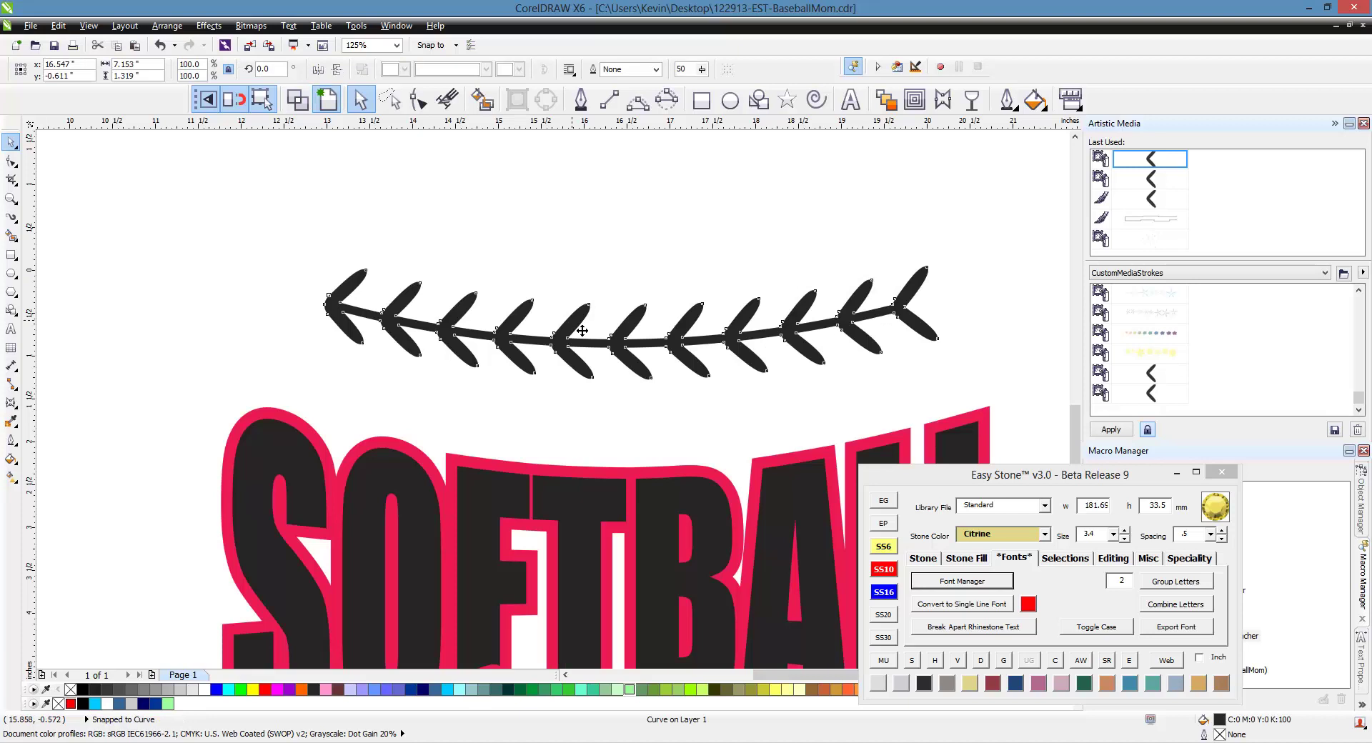
pyautogui.moveTo(583, 331); pyautogui.dragTo(572, 400)
pyautogui.click(532, 320)
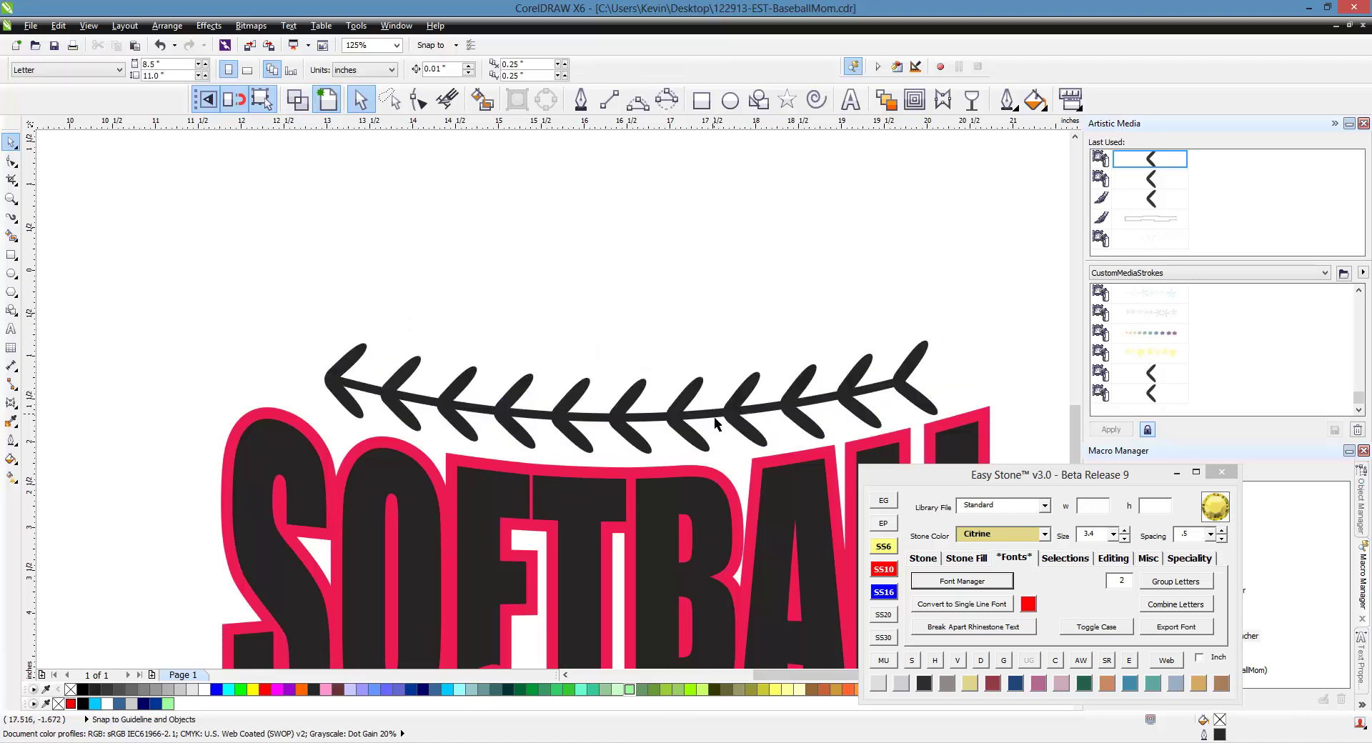
# Step: Level the stitching with Easy Stone's Set Angle tool, using the upper tips of its two end chevrons as the horizontal reference
pyautogui.click(453, 417)
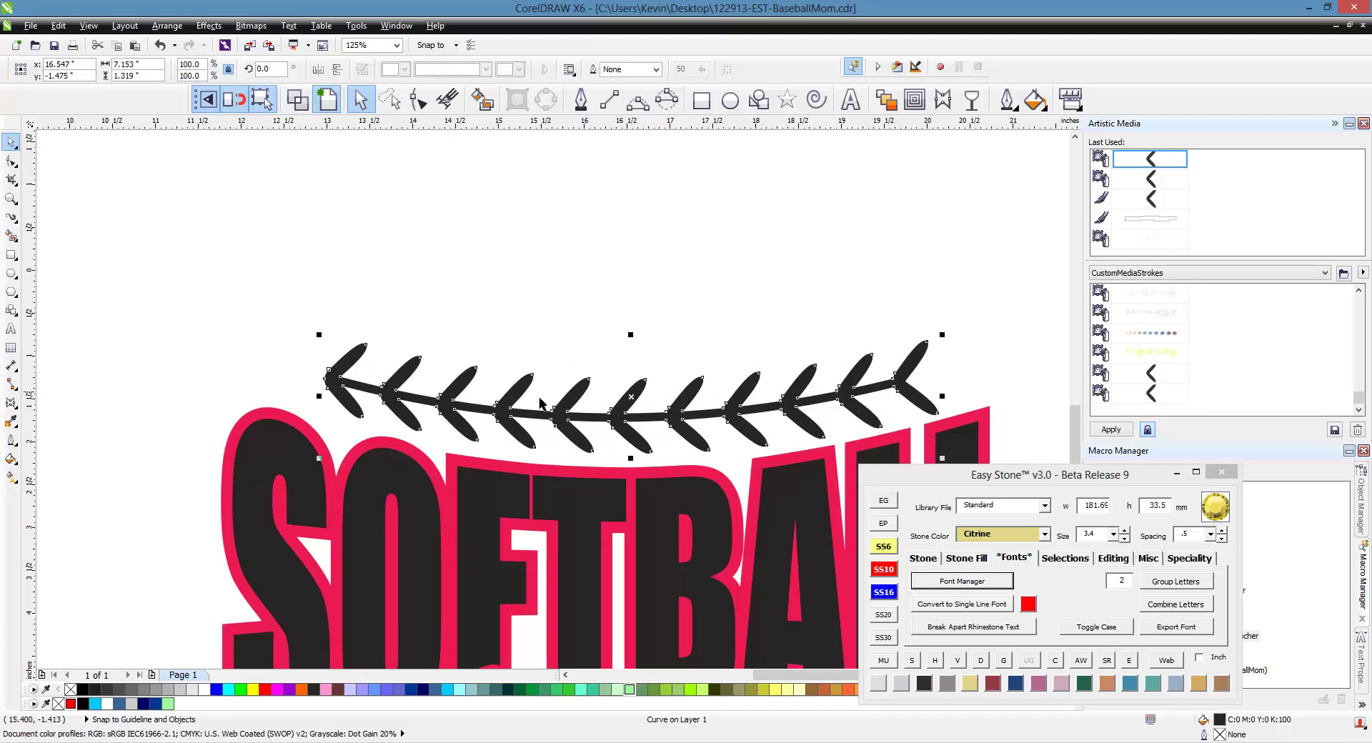
pyautogui.click(1182, 558)
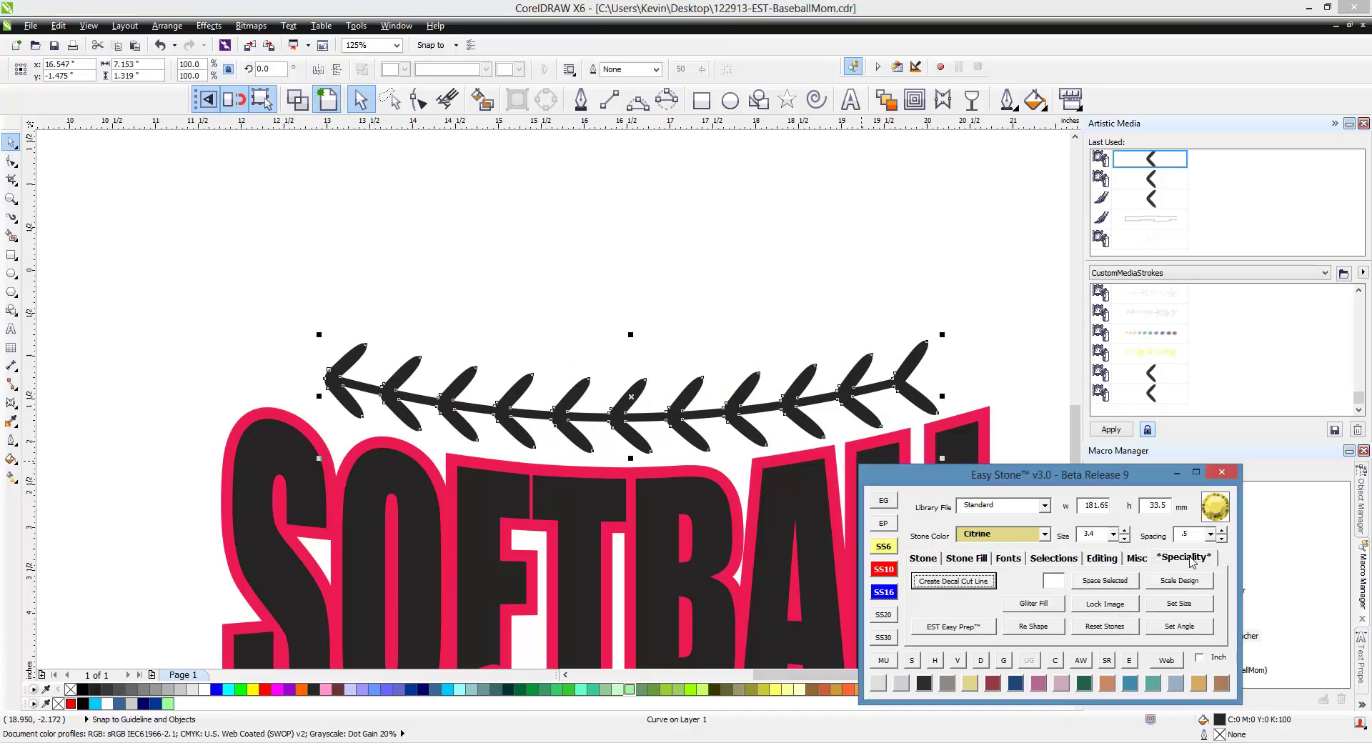
pyautogui.click(1198, 631)
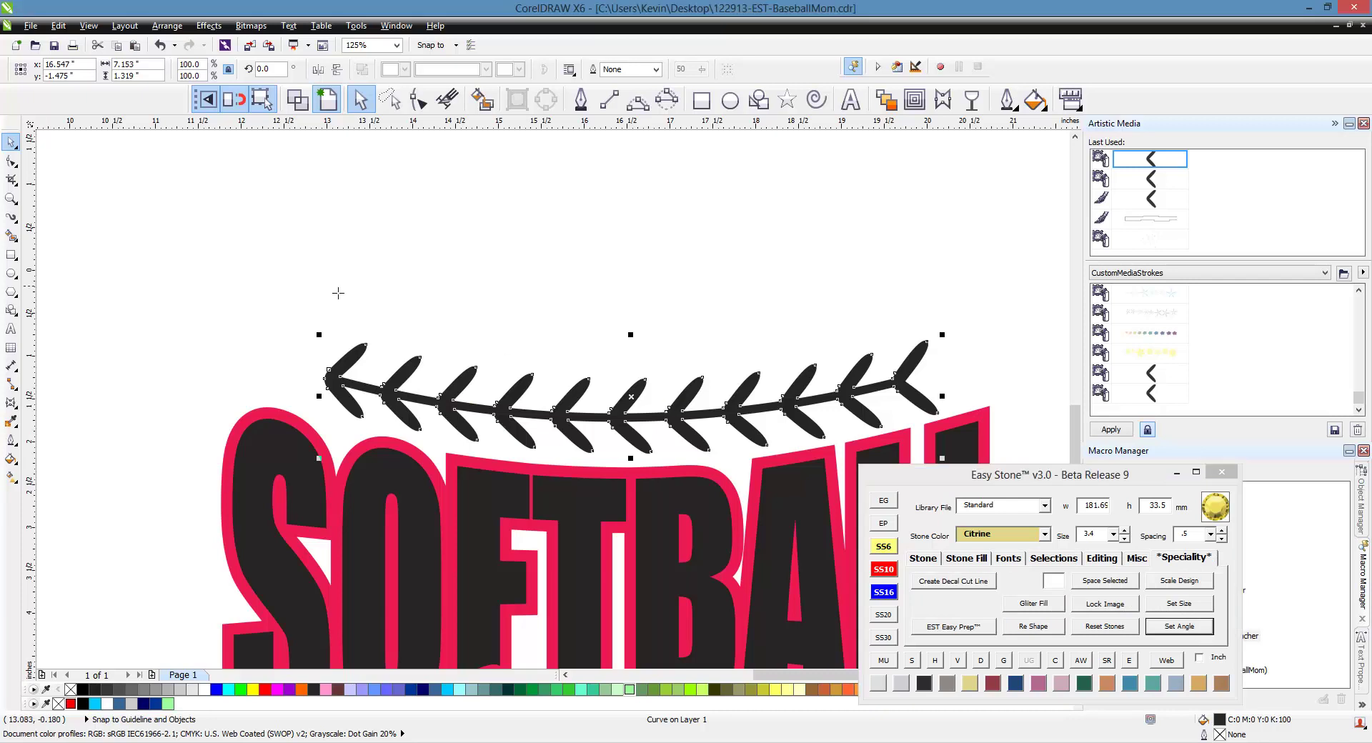
pyautogui.click(376, 350)
pyautogui.click(929, 346)
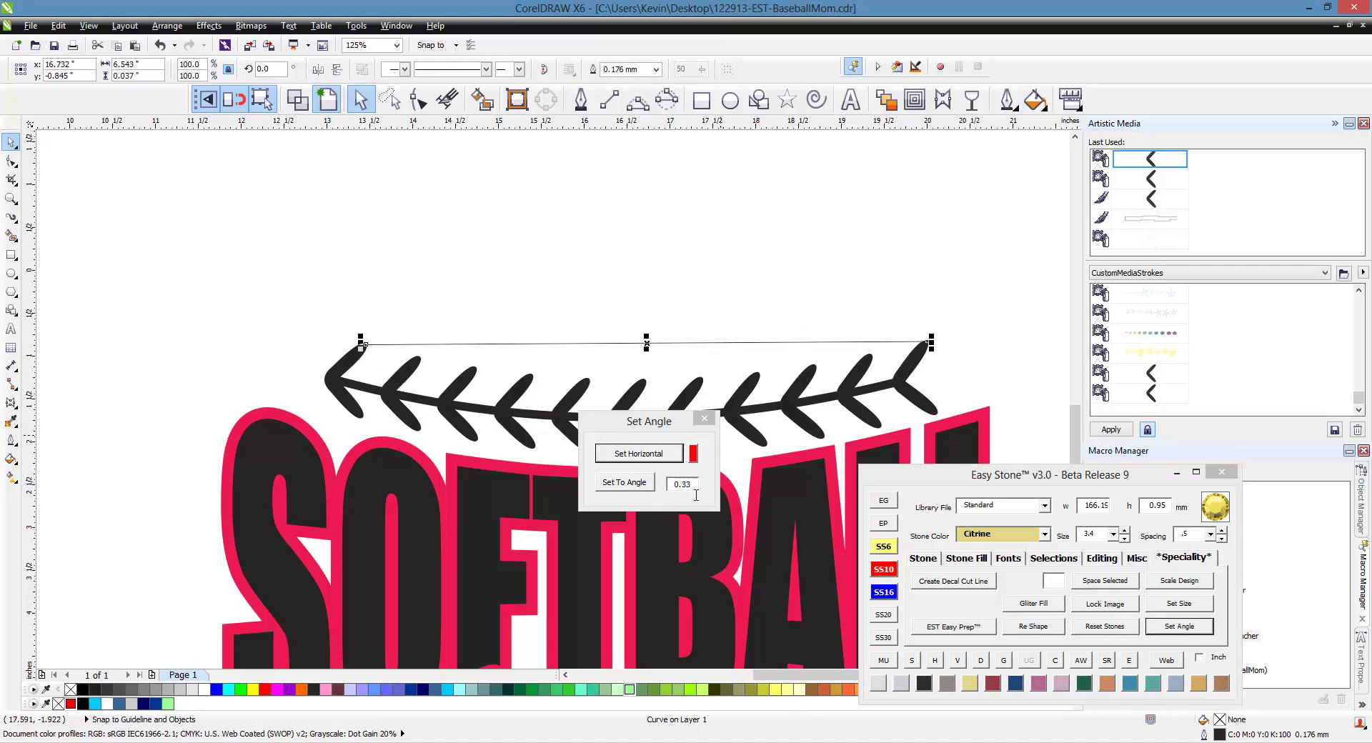
pyautogui.click(650, 455)
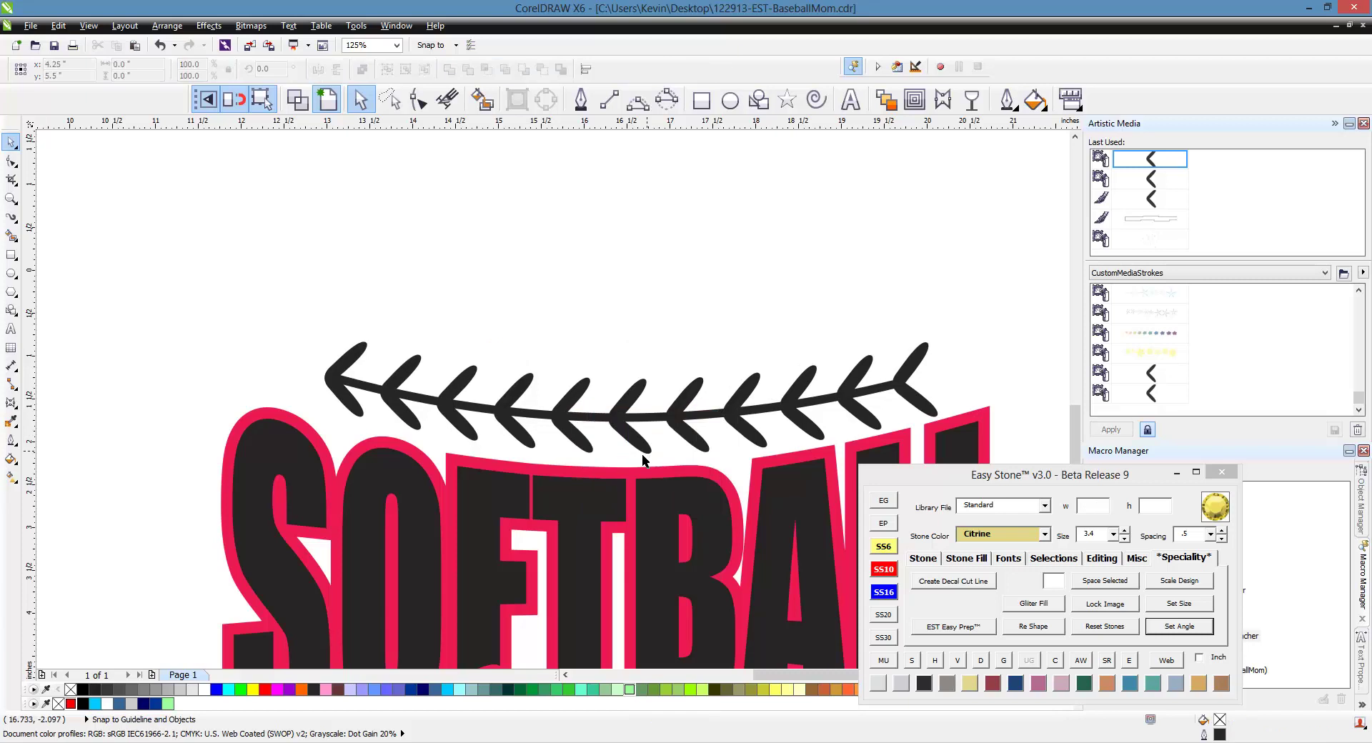
# Step: Shift the levelled stitching up about 0.04 inch and centre it horizontally over the SOFTBALL lettering
pyautogui.moveTo(283, 295); pyautogui.dragTo(951, 468)
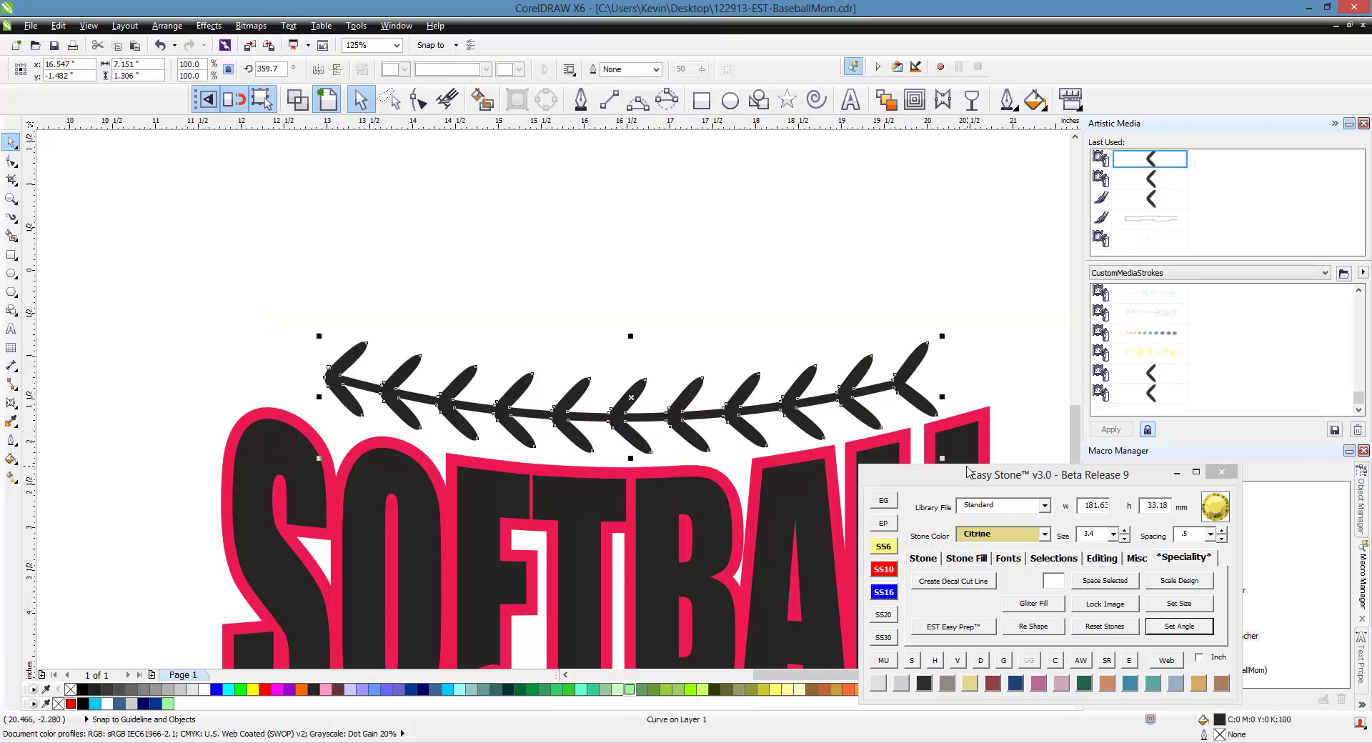
pyautogui.keyDown('shift'); pyautogui.click(717, 478); pyautogui.keyUp('shift')
pyautogui.press('c')
pyautogui.click(632, 312)
pyautogui.click(681, 413)
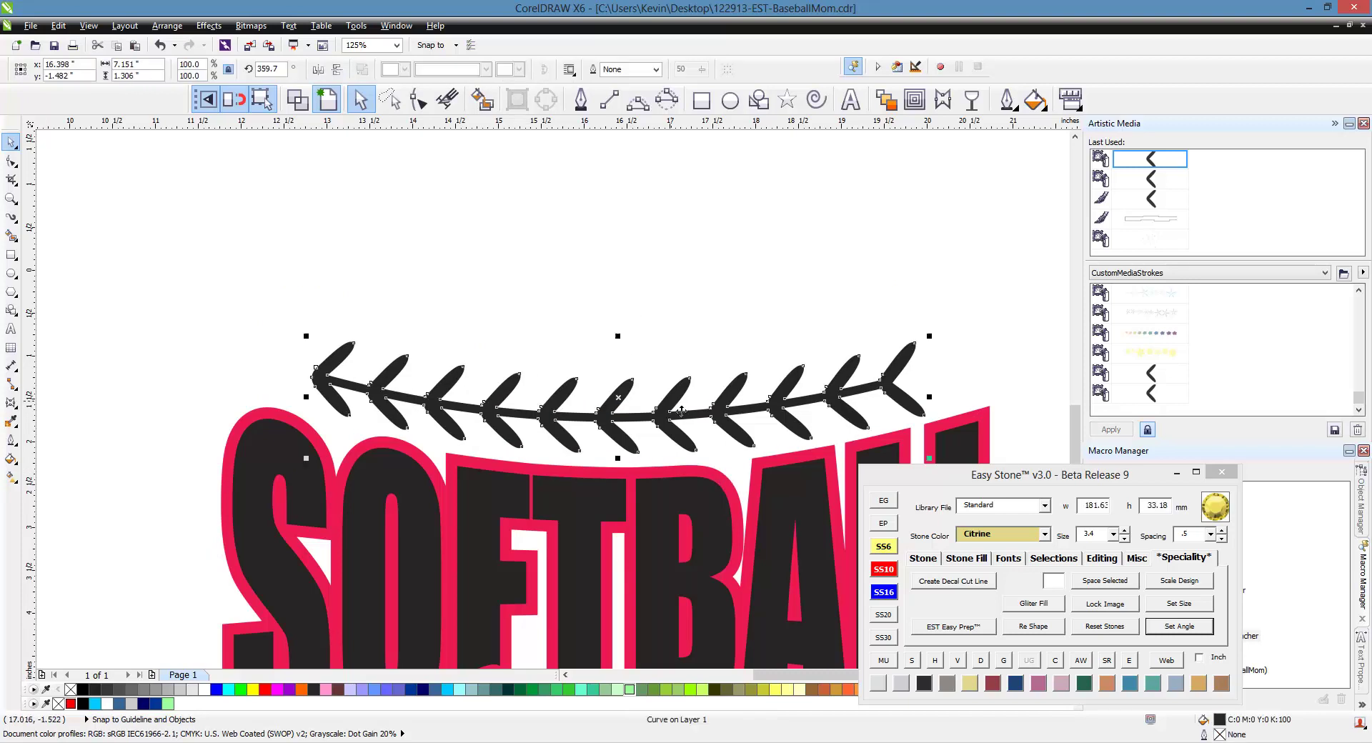
pyautogui.moveTo(681, 412); pyautogui.dragTo(670, 419)
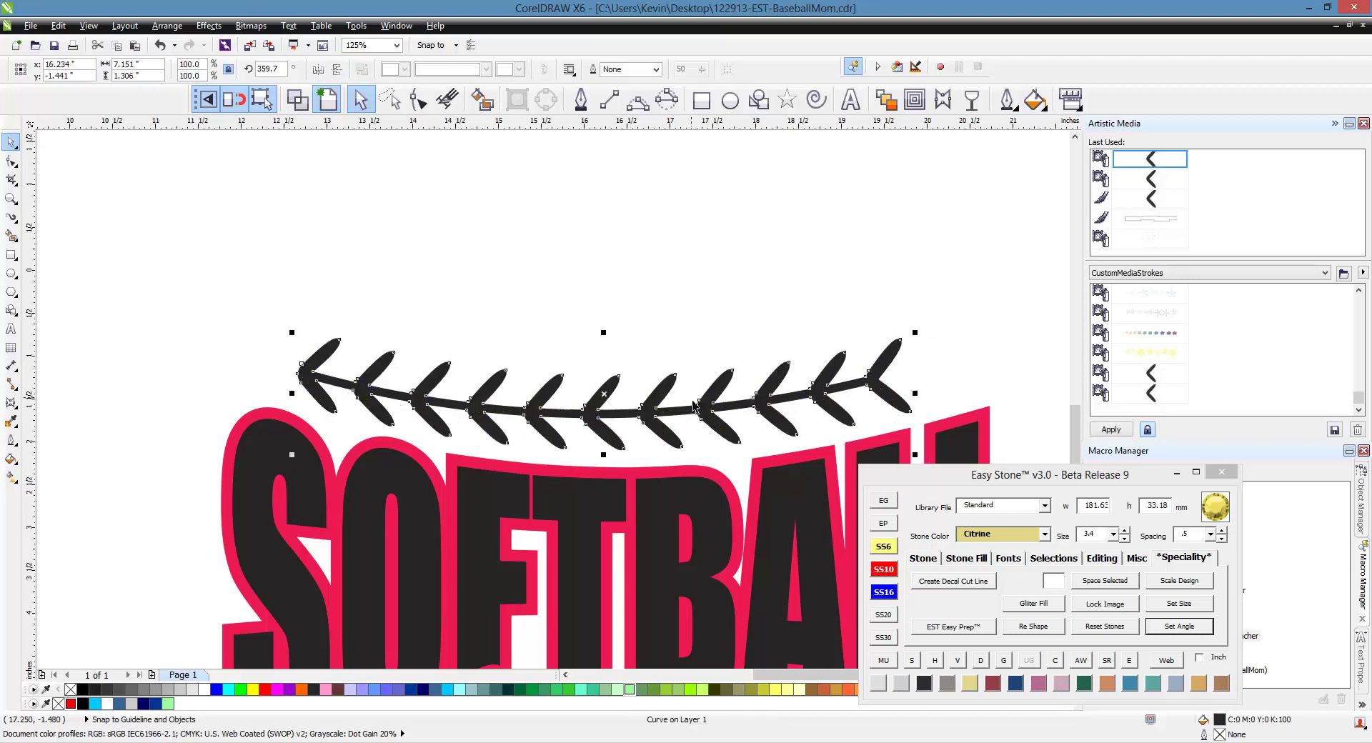
pyautogui.keyDown('shift'); pyautogui.click(712, 480); pyautogui.keyUp('shift')
pyautogui.press('c')
pyautogui.click(626, 254)
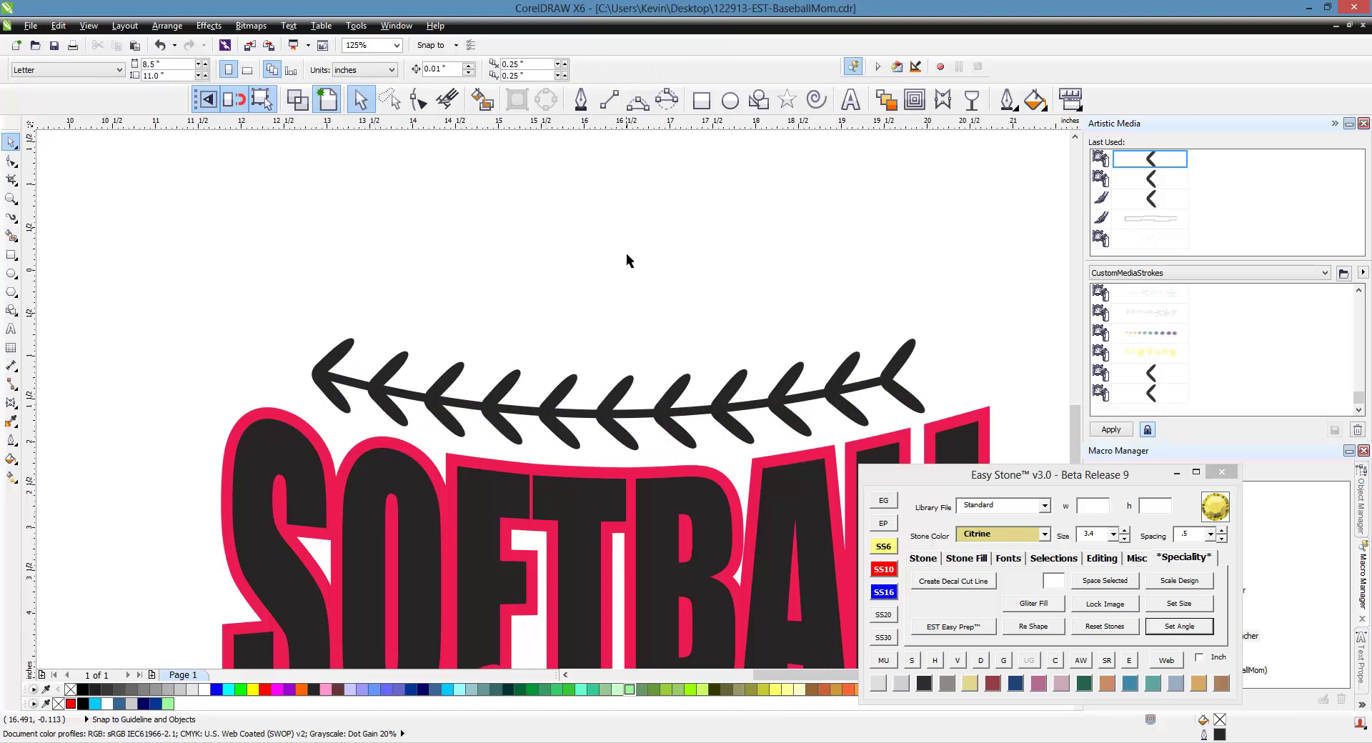
# Step: Fill the stitching above SOFTBALL with red (#FF0000)
pyautogui.scroll(-1, 623, 176)
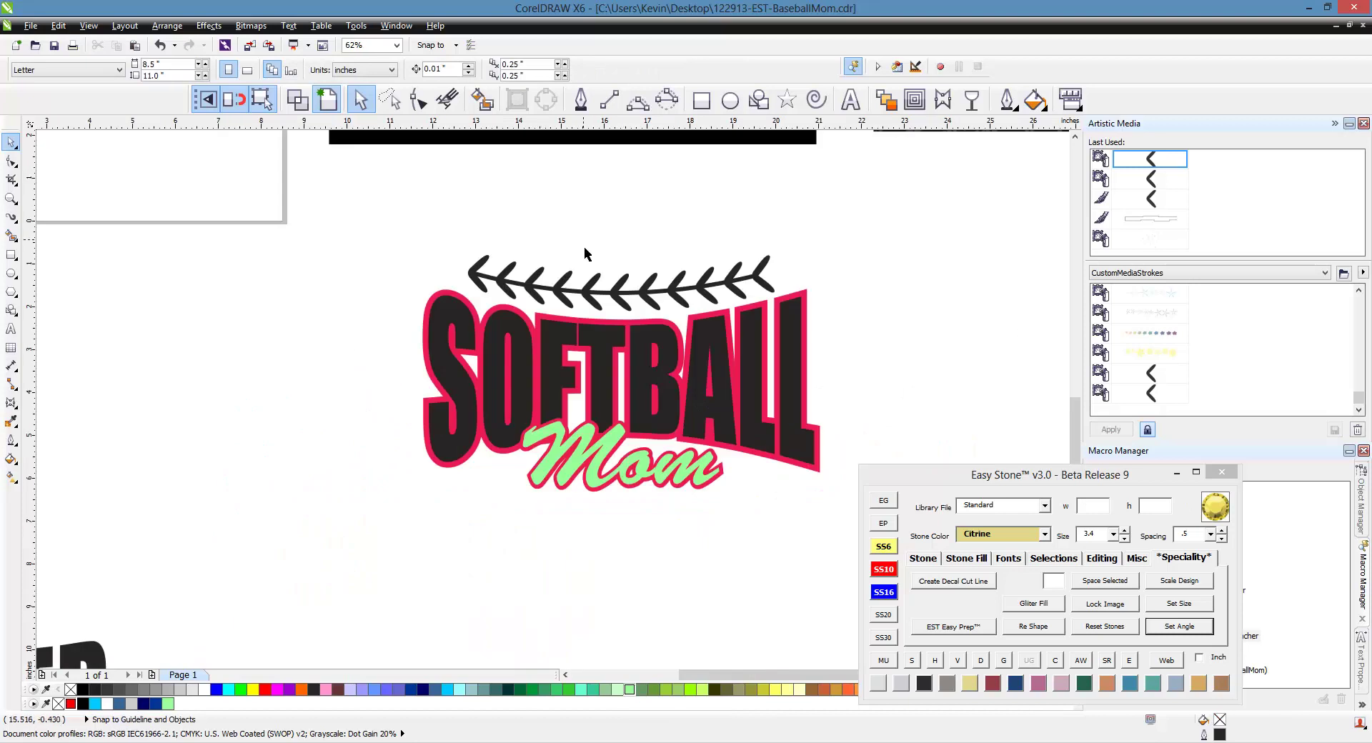
pyautogui.click(599, 313)
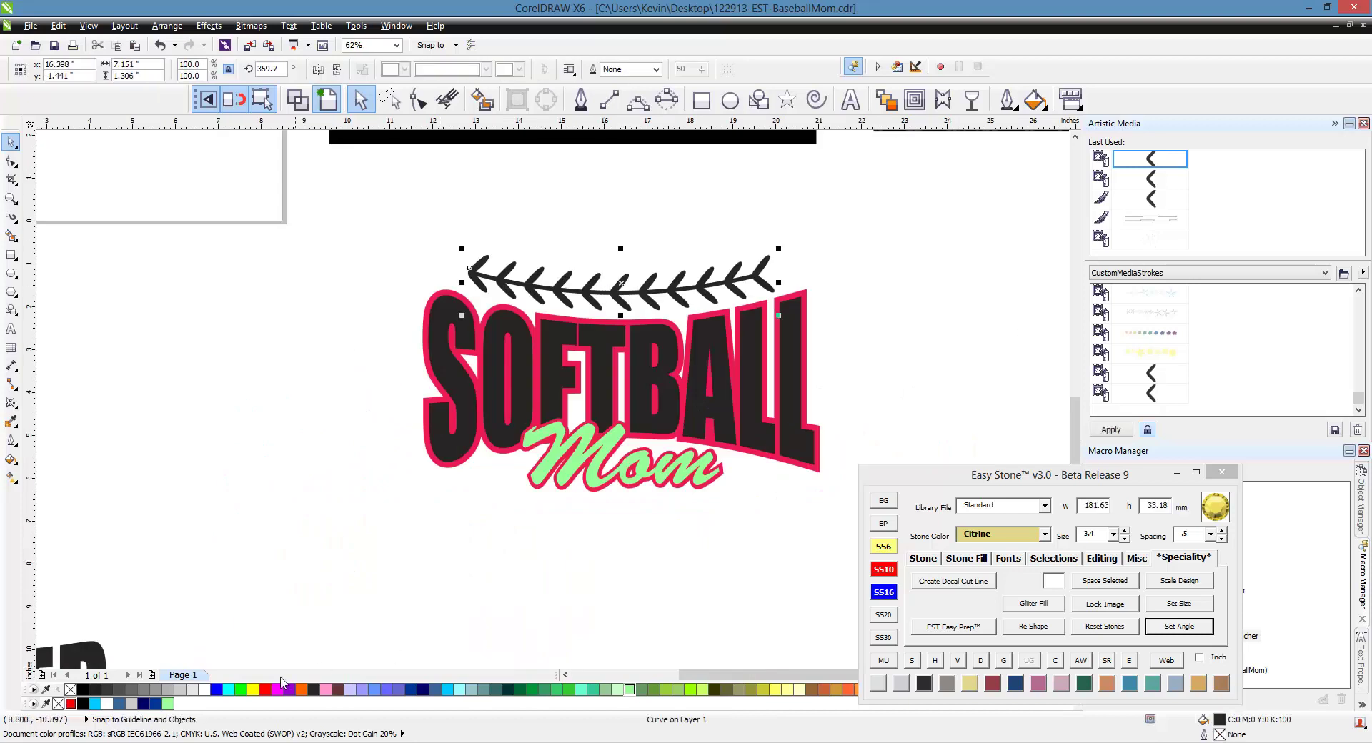
pyautogui.click(71, 704)
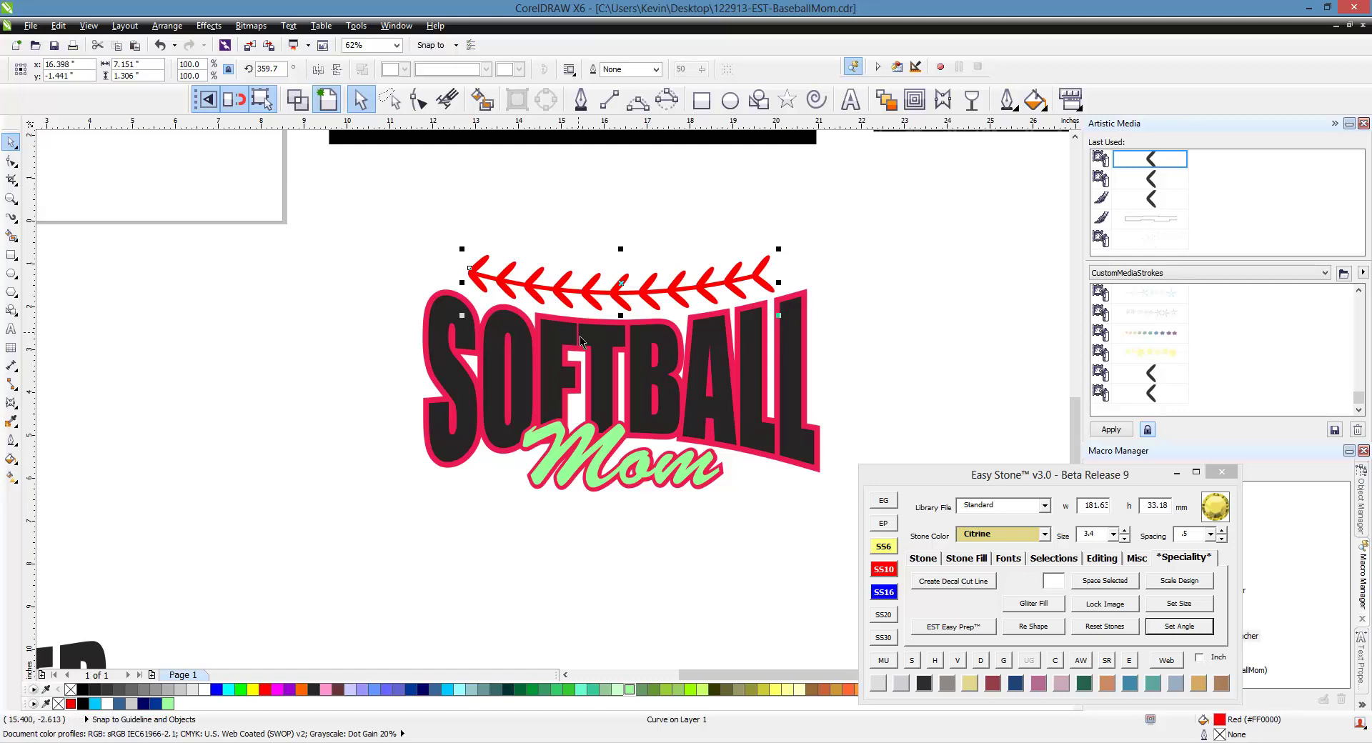
# Step: Place a vertically mirrored copy of the red stitching below SOFTBALL, running across the word Mom
pyautogui.moveTo(604, 290); pyautogui.dragTo(567, 527)
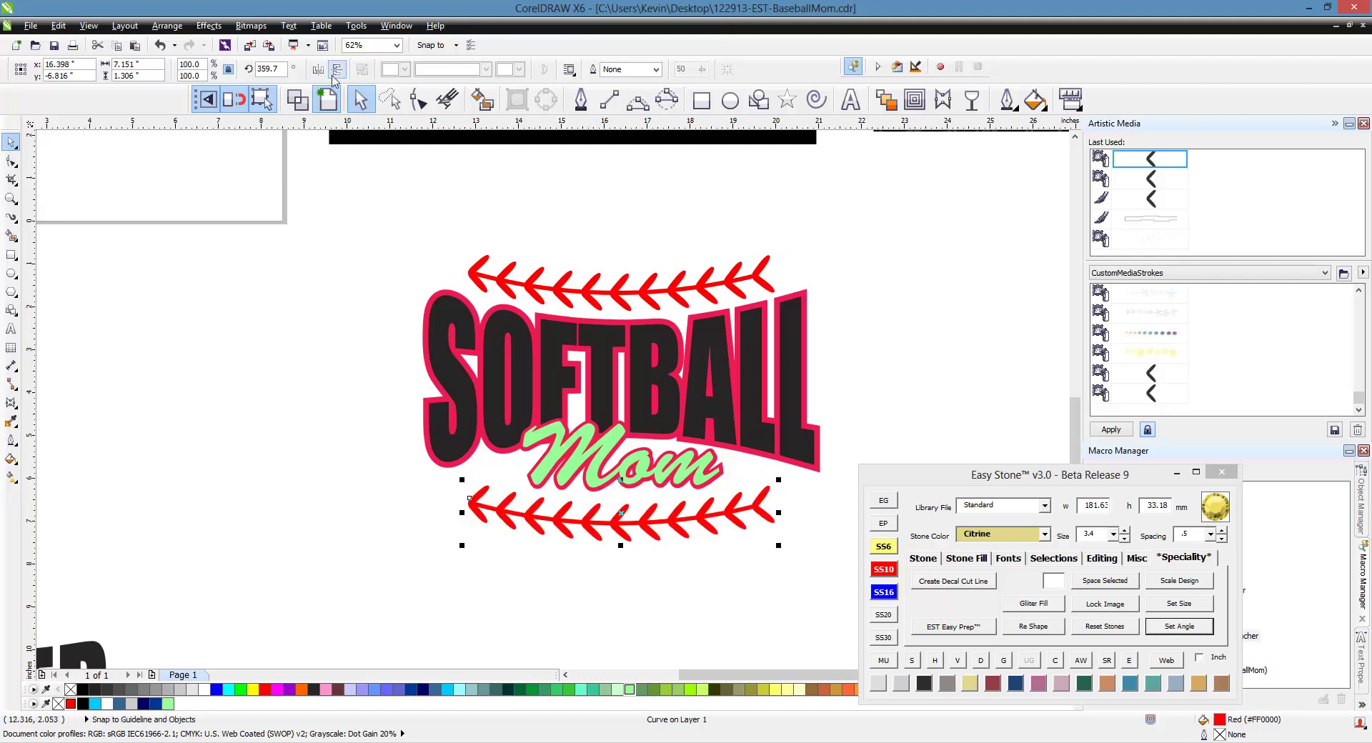
pyautogui.click(337, 69)
pyautogui.scroll(2, 544, 511)
pyautogui.moveTo(557, 526); pyautogui.dragTo(538, 441)
pyautogui.click(440, 573)
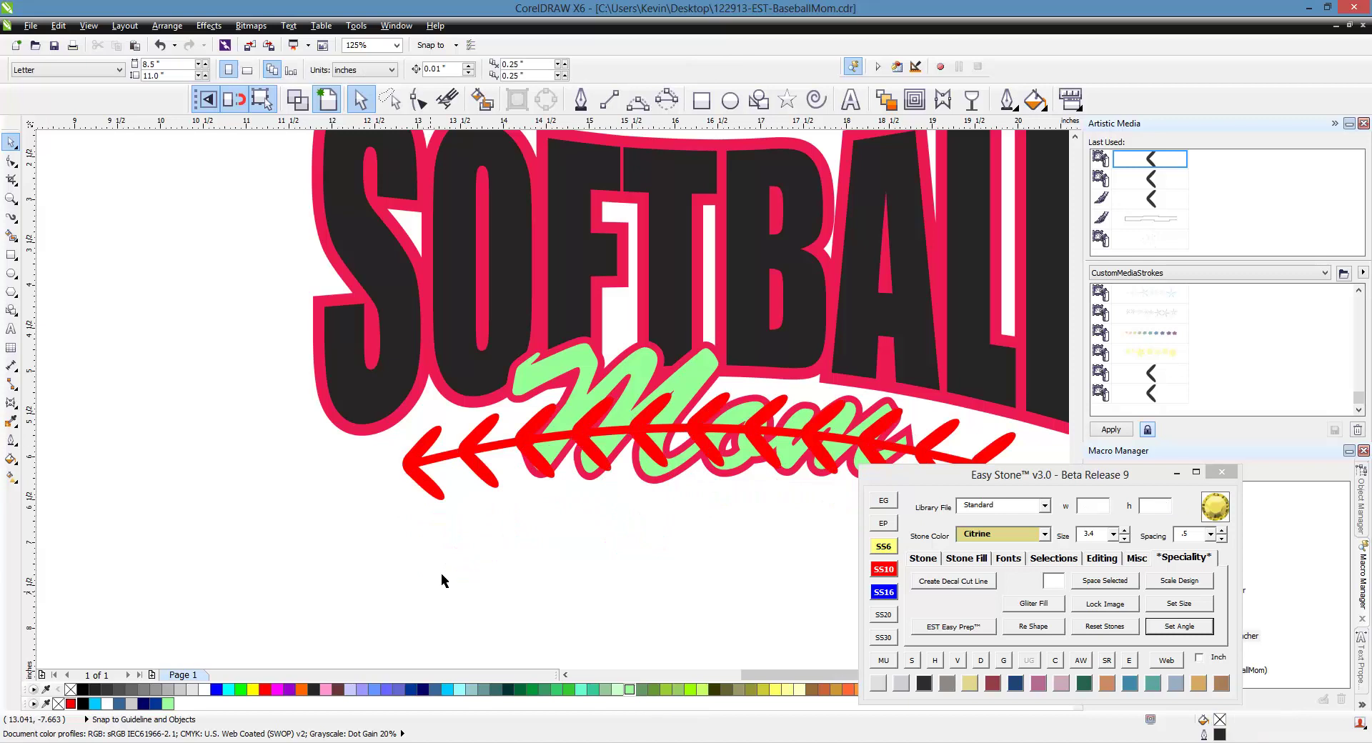
# Step: Send the lower stitching behind the Mom text and its contour
pyautogui.scroll(-2, 437, 442)
pyautogui.click(699, 459)
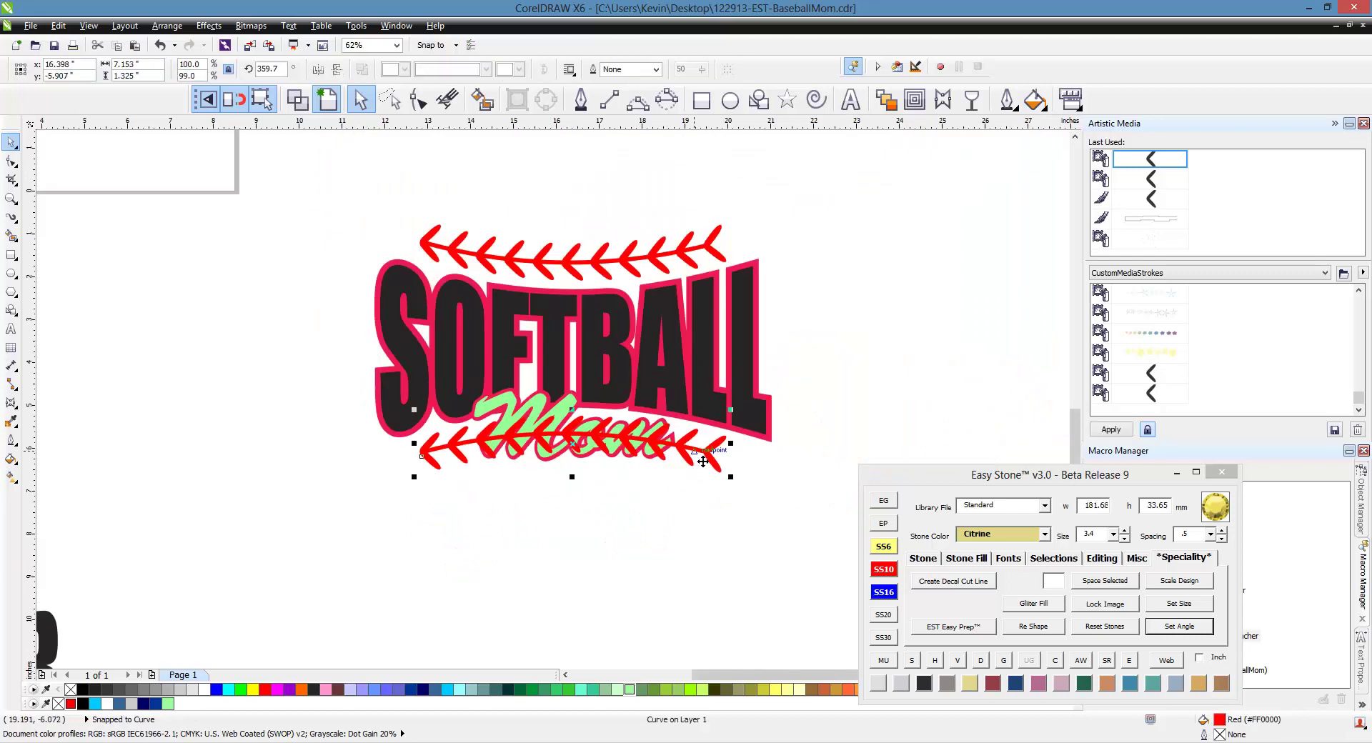
pyautogui.hotkey('ctrl', 'pagedown')
pyautogui.click(599, 463)
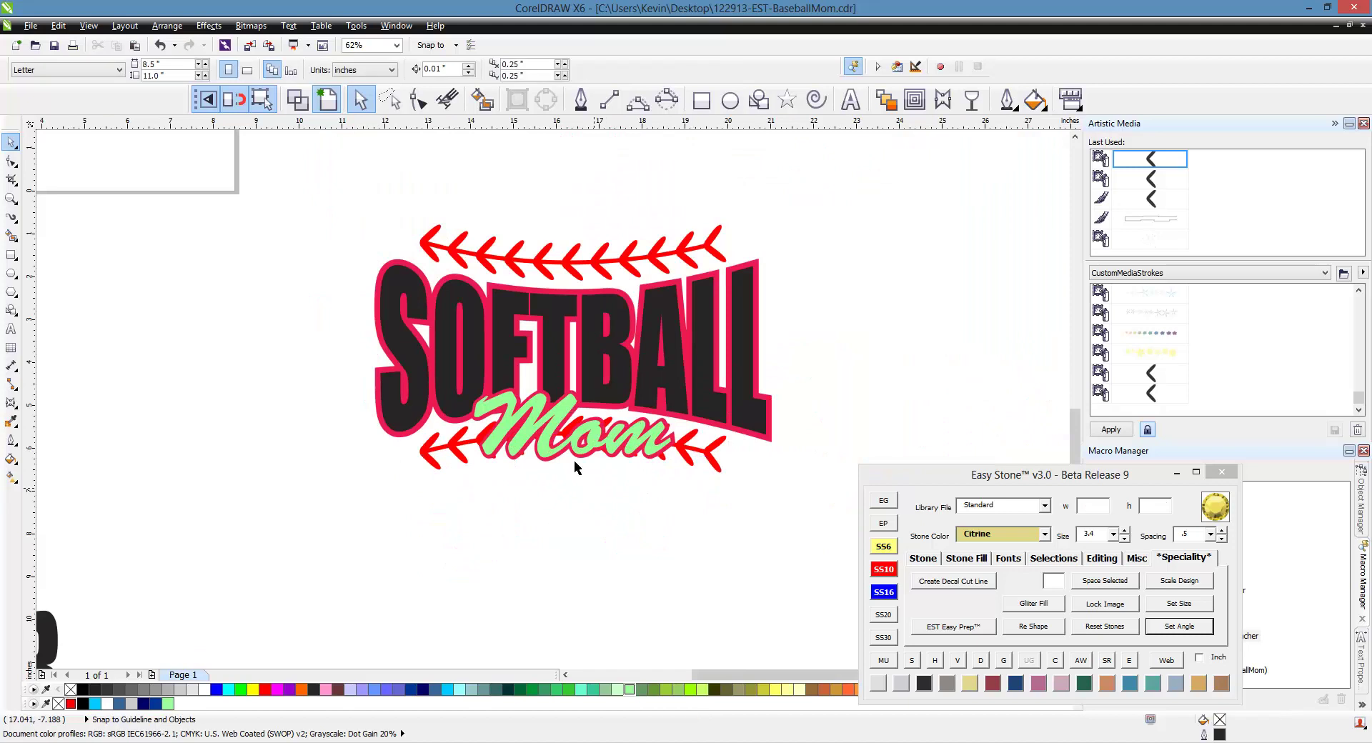
# Step: Select the Mom text together with its contour and nudge them up about 0.04 inch
pyautogui.scroll(2, 599, 463)
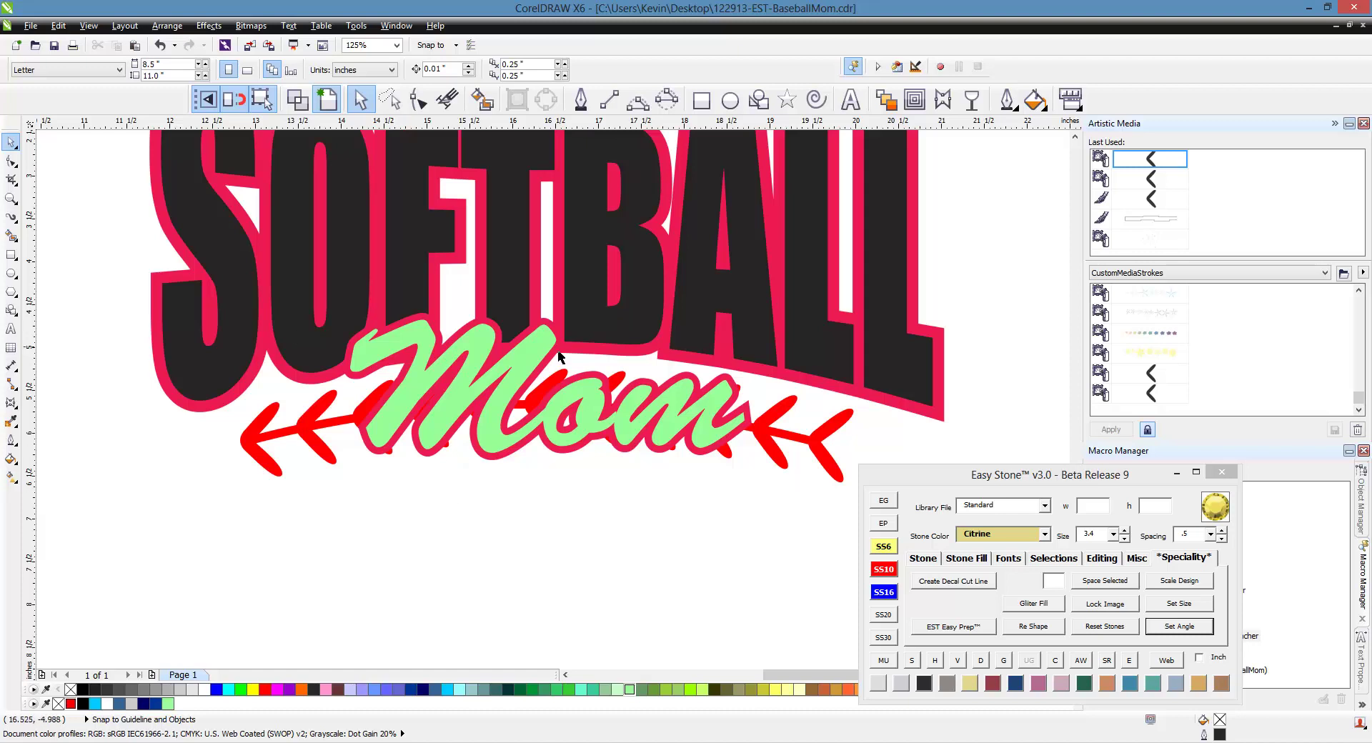
pyautogui.scroll(2, 559, 359)
pyautogui.click(527, 480)
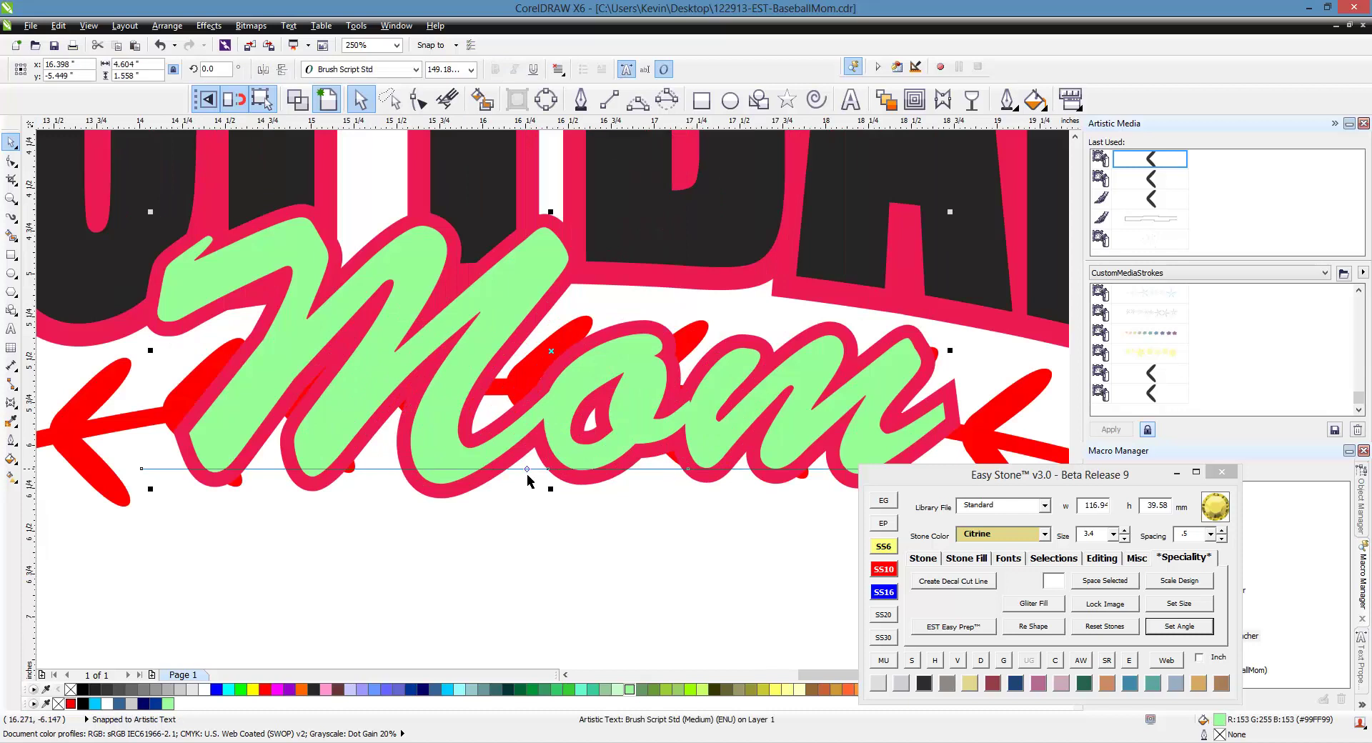
pyautogui.keyDown('shift'); pyautogui.click(494, 487); pyautogui.keyUp('shift')
pyautogui.scroll(-2, 494, 494)
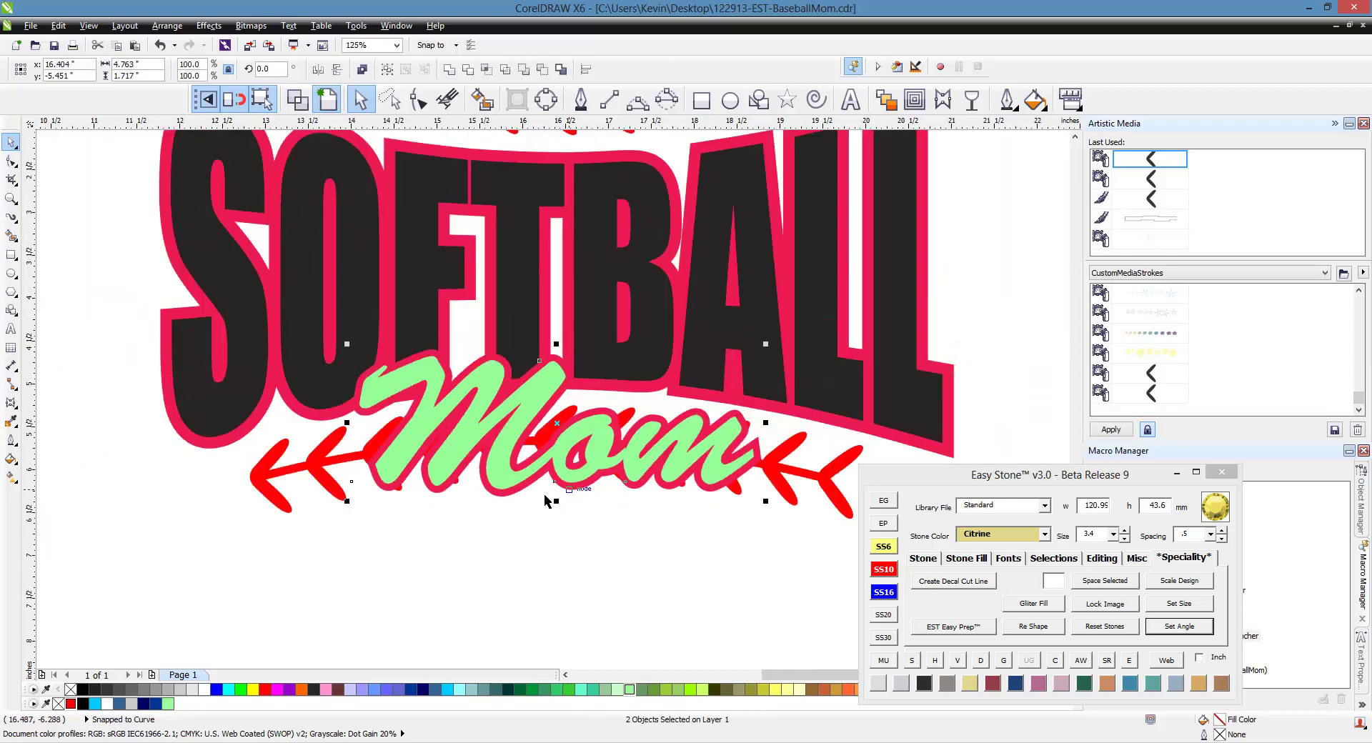
pyautogui.moveTo(400, 454); pyautogui.dragTo(504, 475)
pyautogui.press('Up')
pyautogui.press('Up')
pyautogui.press('Up')
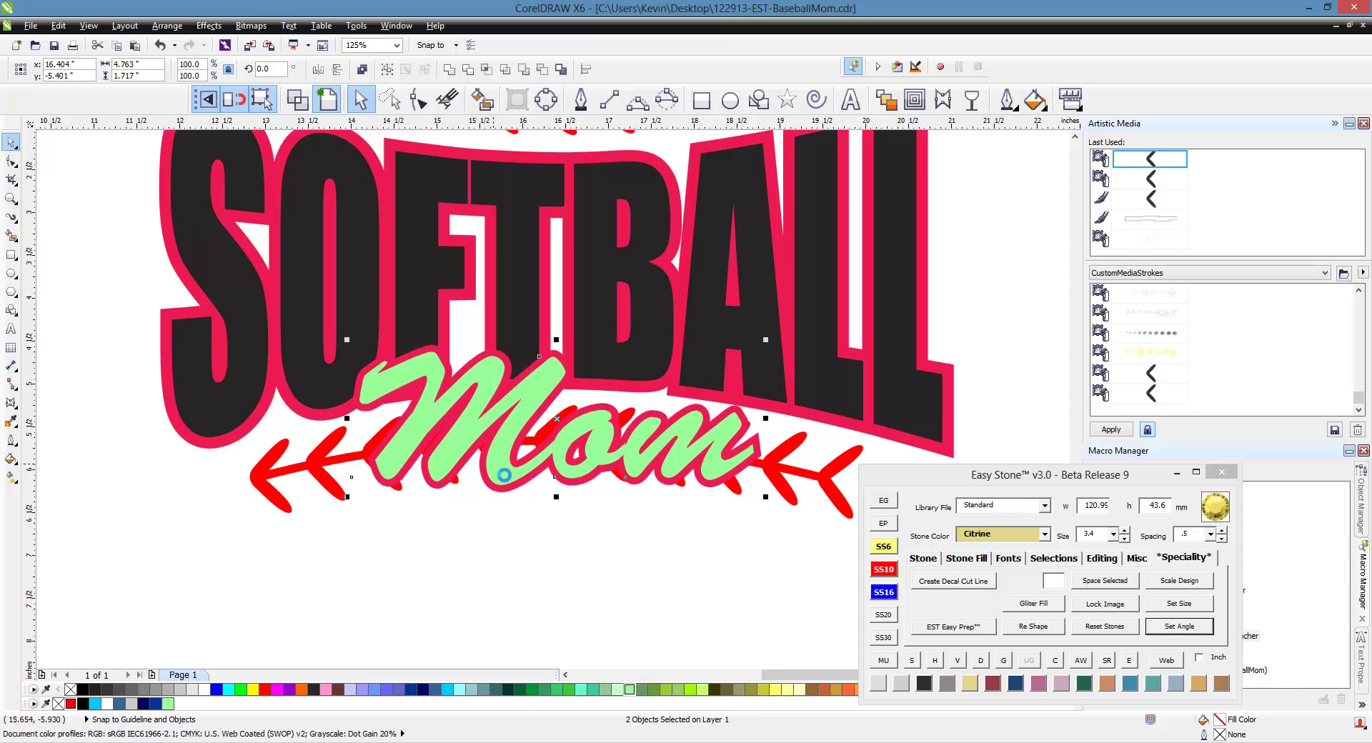
# Step: Recolour the contour behind the Mom text to pink (#FF99CC)
pyautogui.click(477, 504)
pyautogui.click(477, 493)
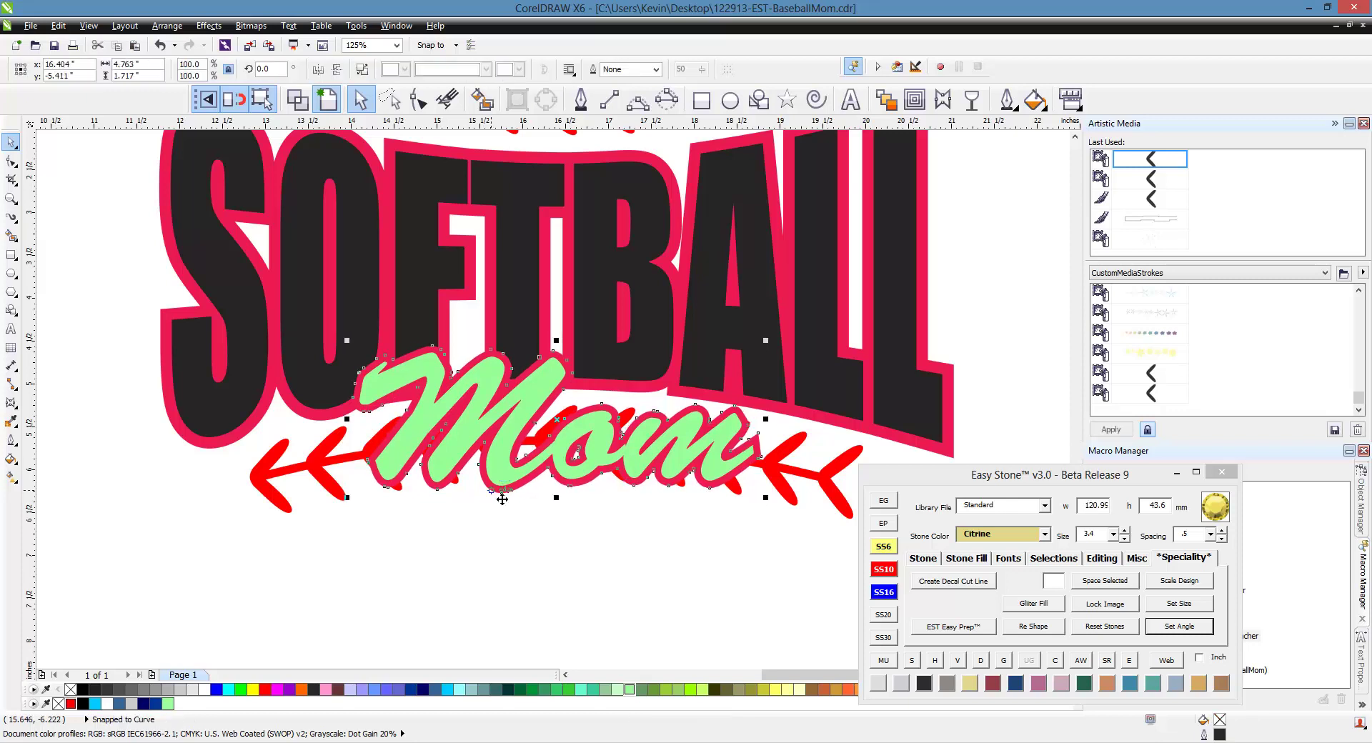
pyautogui.click(325, 690)
pyautogui.click(370, 612)
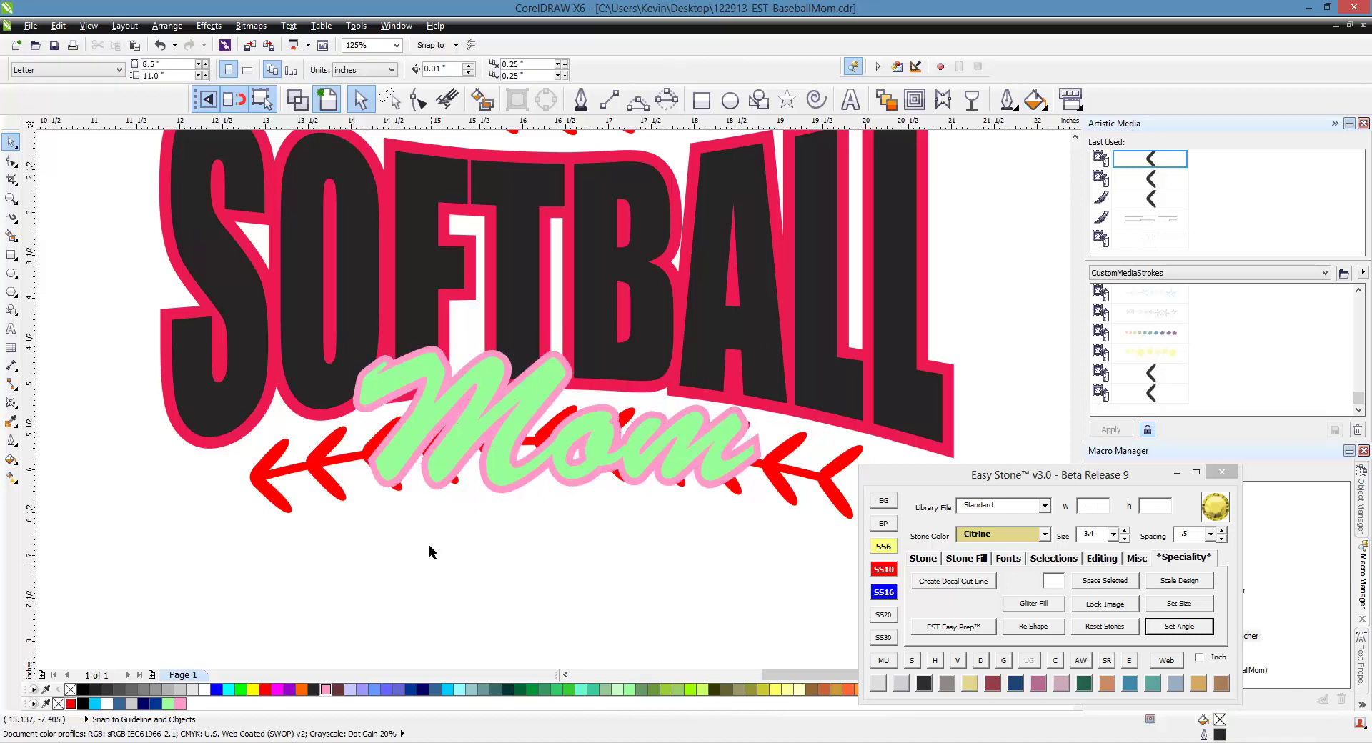
# Step: Move the Mom text and contour down about 0.11 inch and enlarge them proportionally to about 5.37 inches wide
pyautogui.click(575, 493)
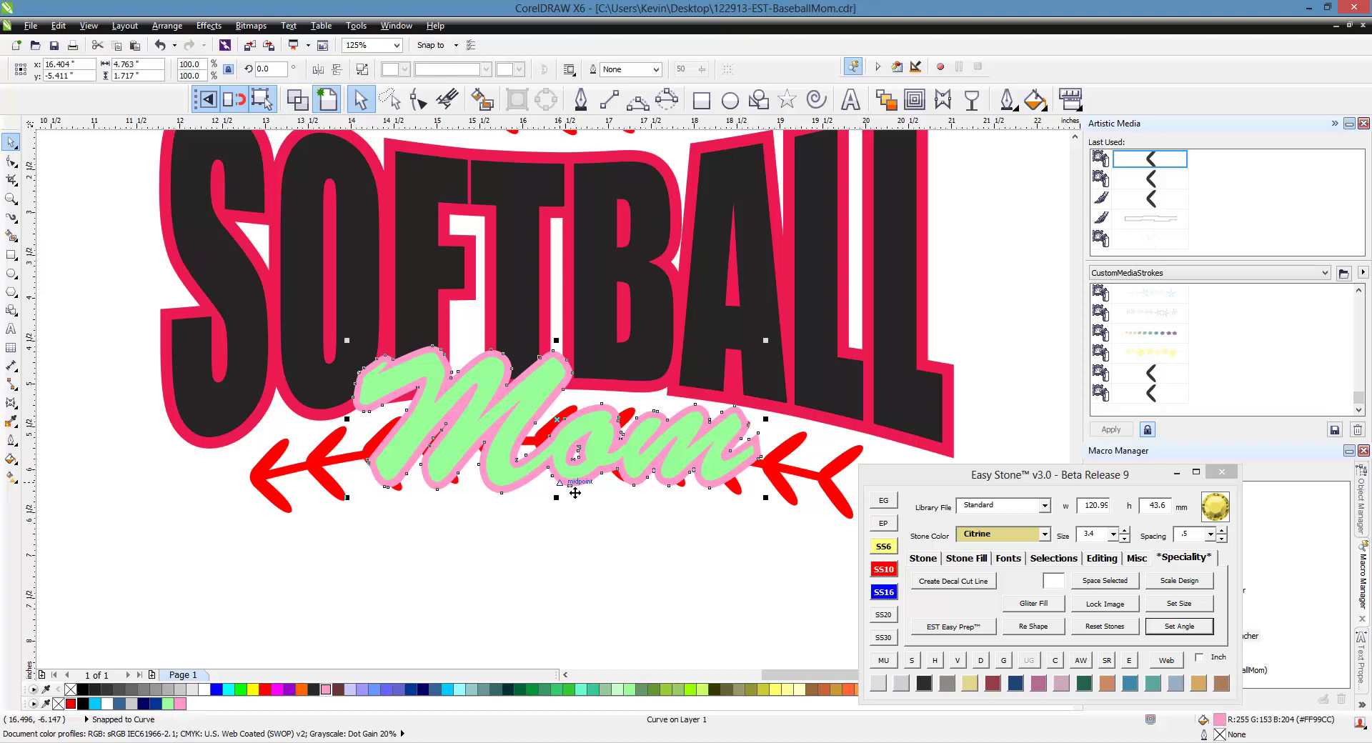
pyautogui.keyDown('shift'); pyautogui.click(568, 458); pyautogui.keyUp('shift')
pyautogui.moveTo(568, 458); pyautogui.dragTo(568, 467)
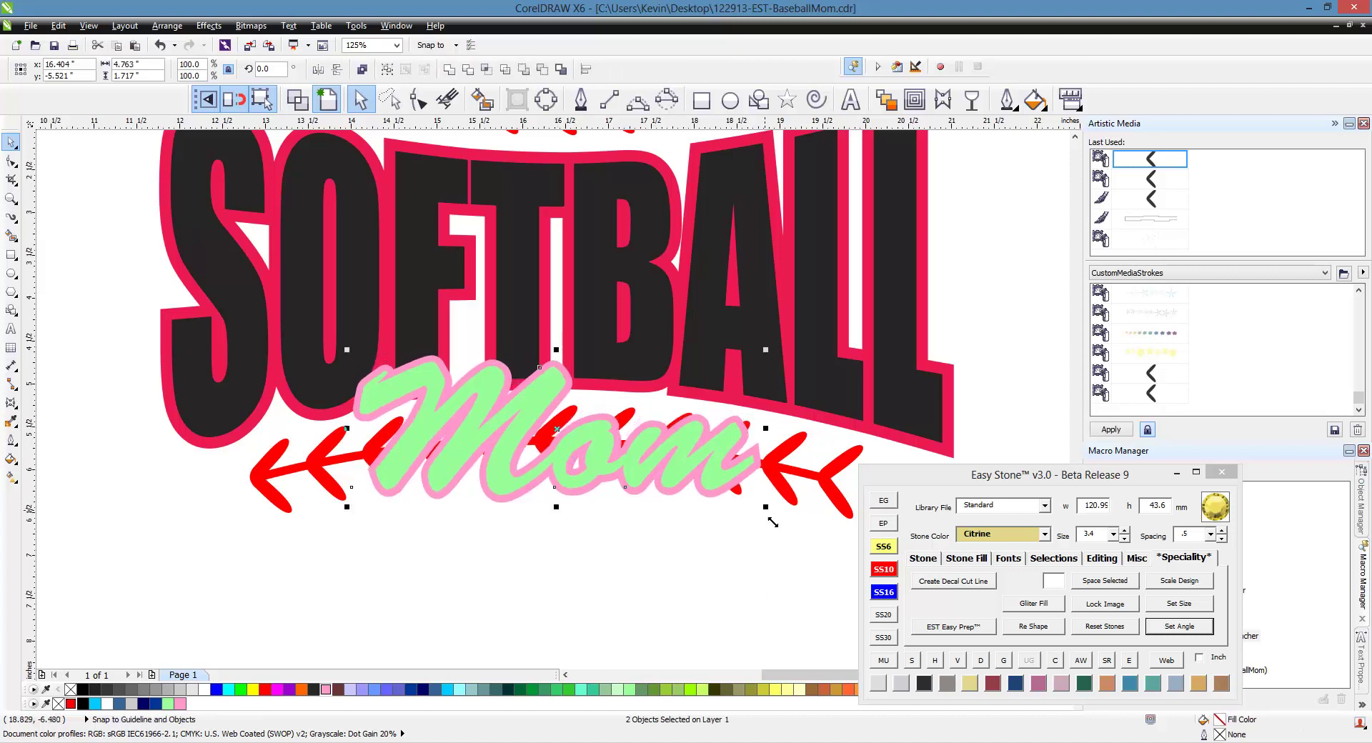
pyautogui.moveTo(766, 506); pyautogui.dragTo(790, 546)
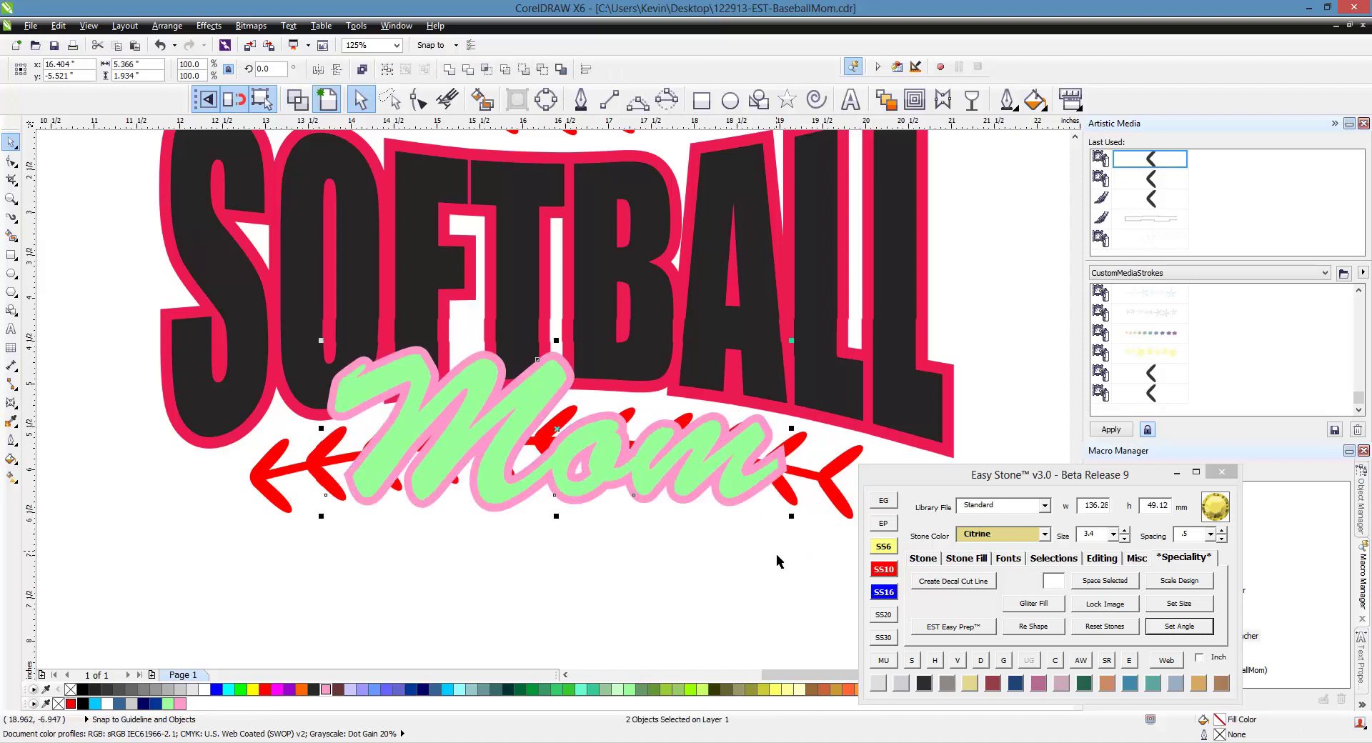
# Step: Adjust the height of the enlarged Mom text and contour, placing them about 0.18 inch lower over the lower stitching
pyautogui.press('Up')
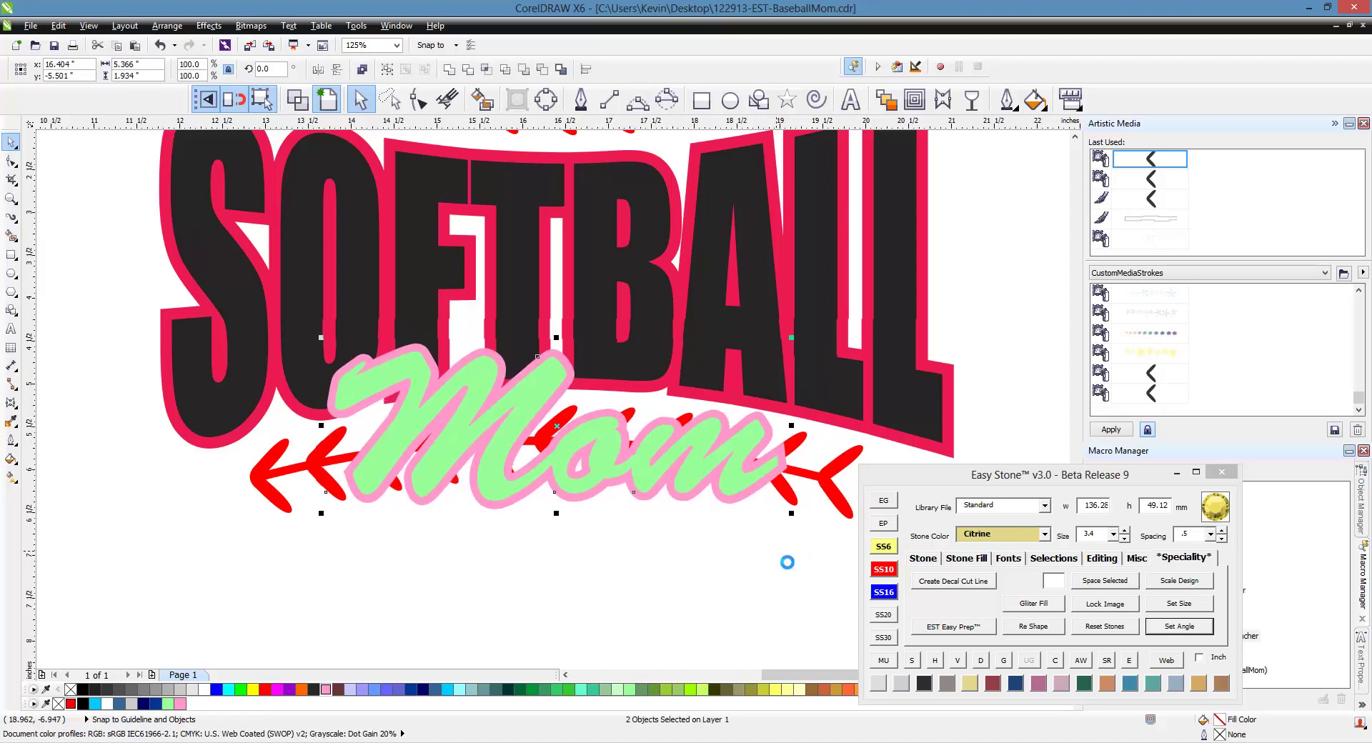
pyautogui.press('Up')
pyautogui.press('Up')
pyautogui.press('Up')
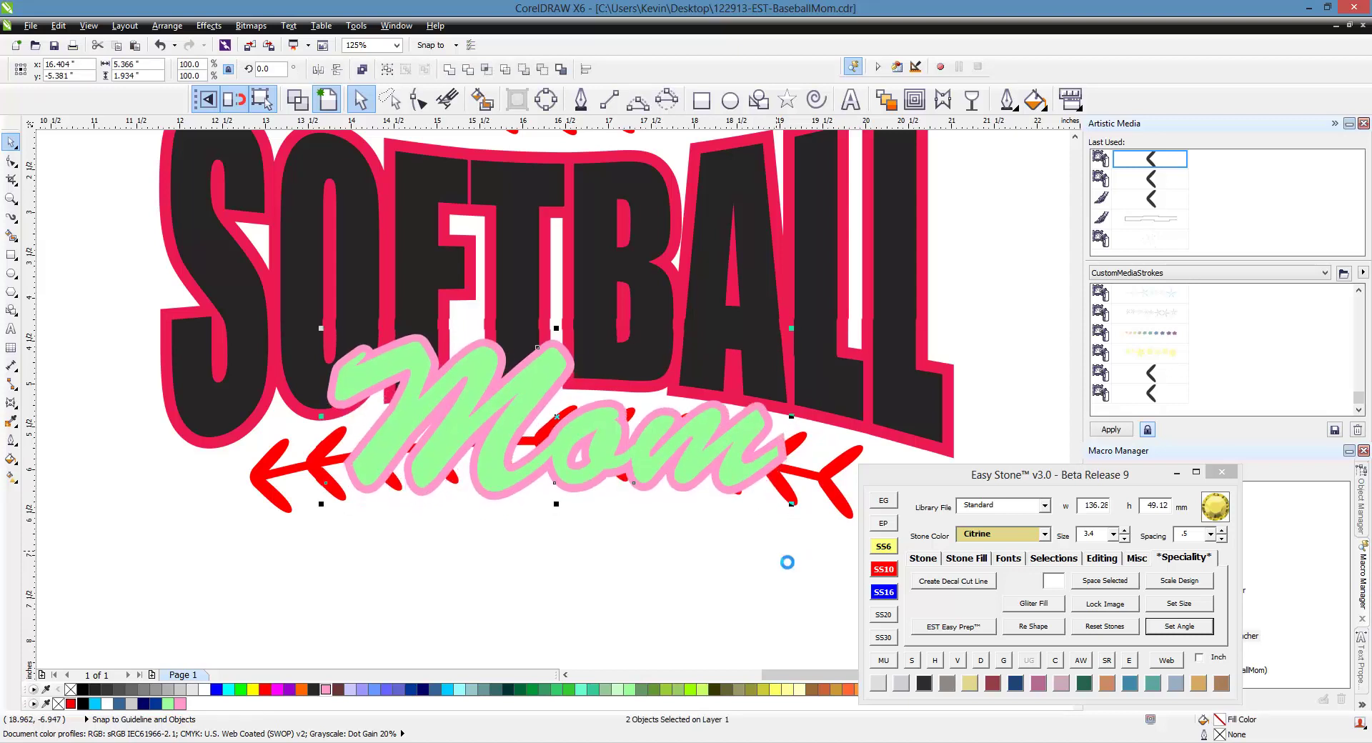
pyautogui.press('Down')
pyautogui.press('Down')
pyautogui.press('Down')
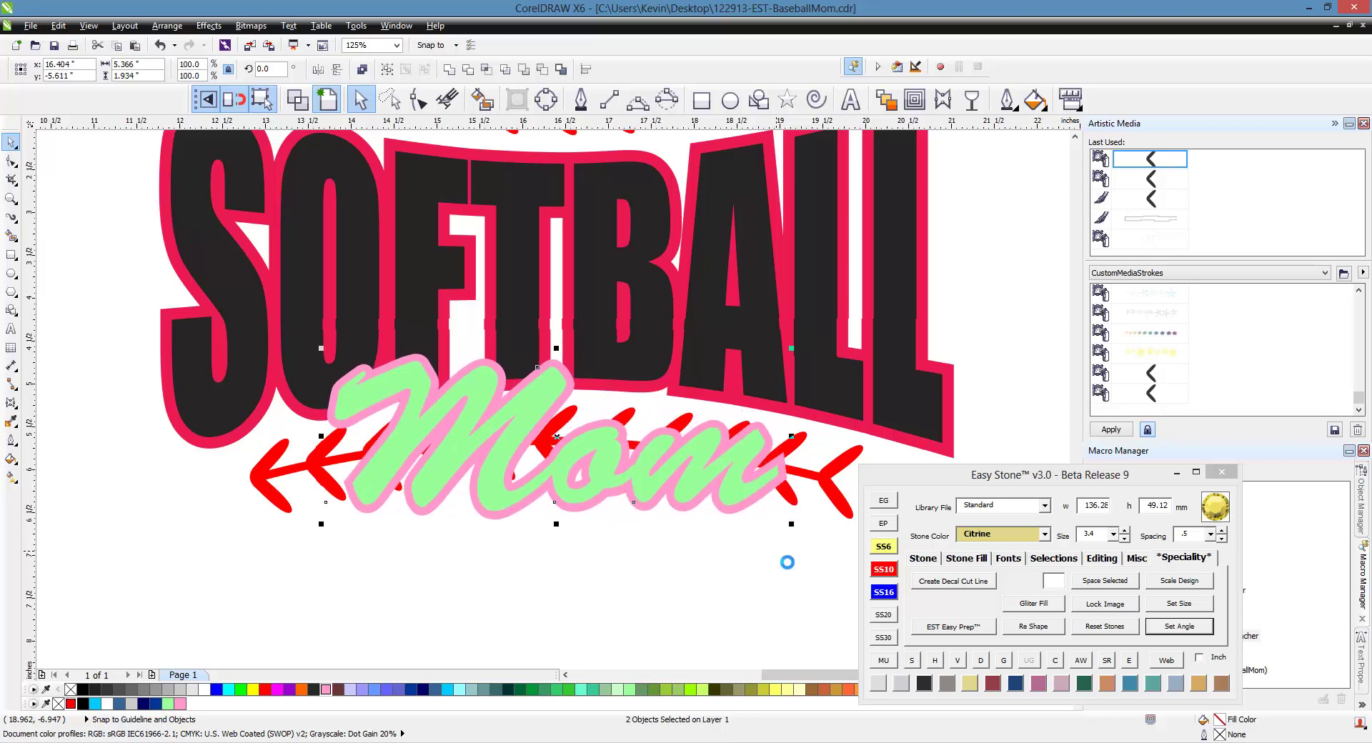
pyautogui.press('Down')
pyautogui.press('Down')
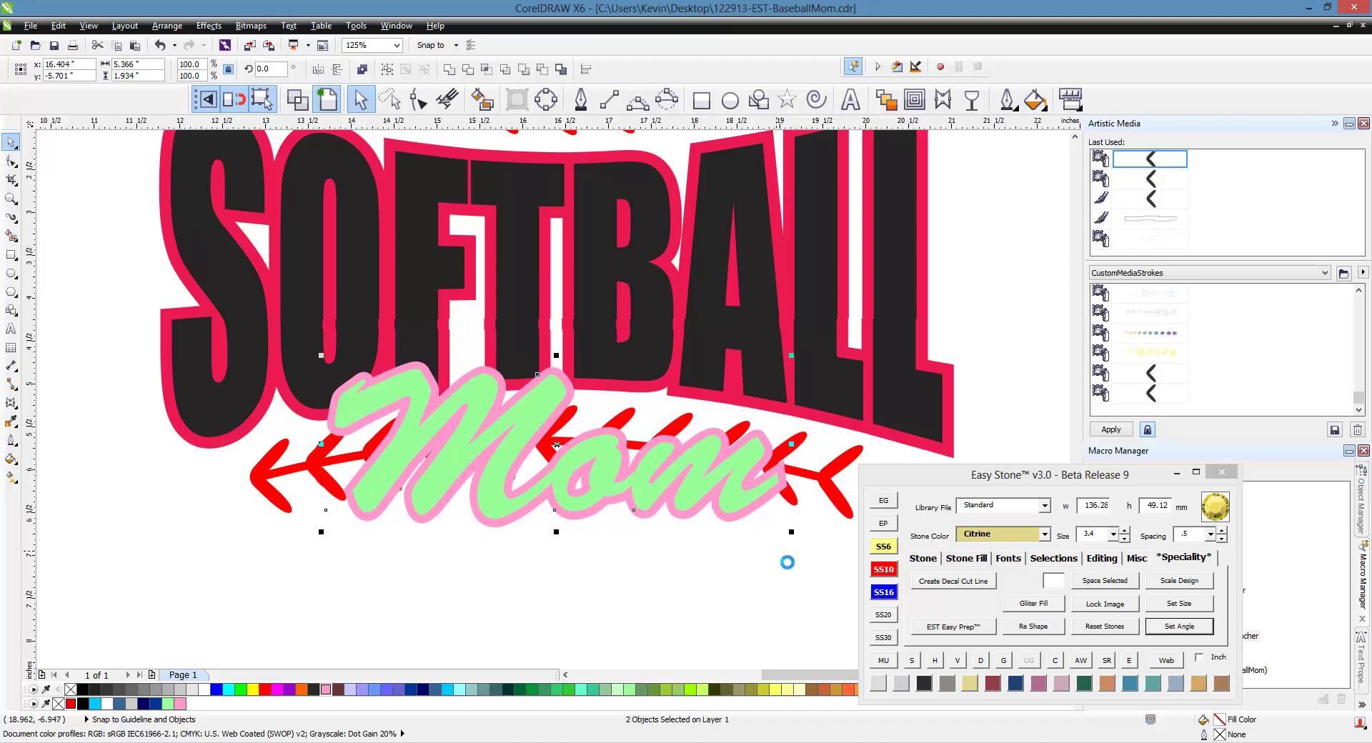
pyautogui.press('Escape')
pyautogui.scroll(-2, 608, 478)
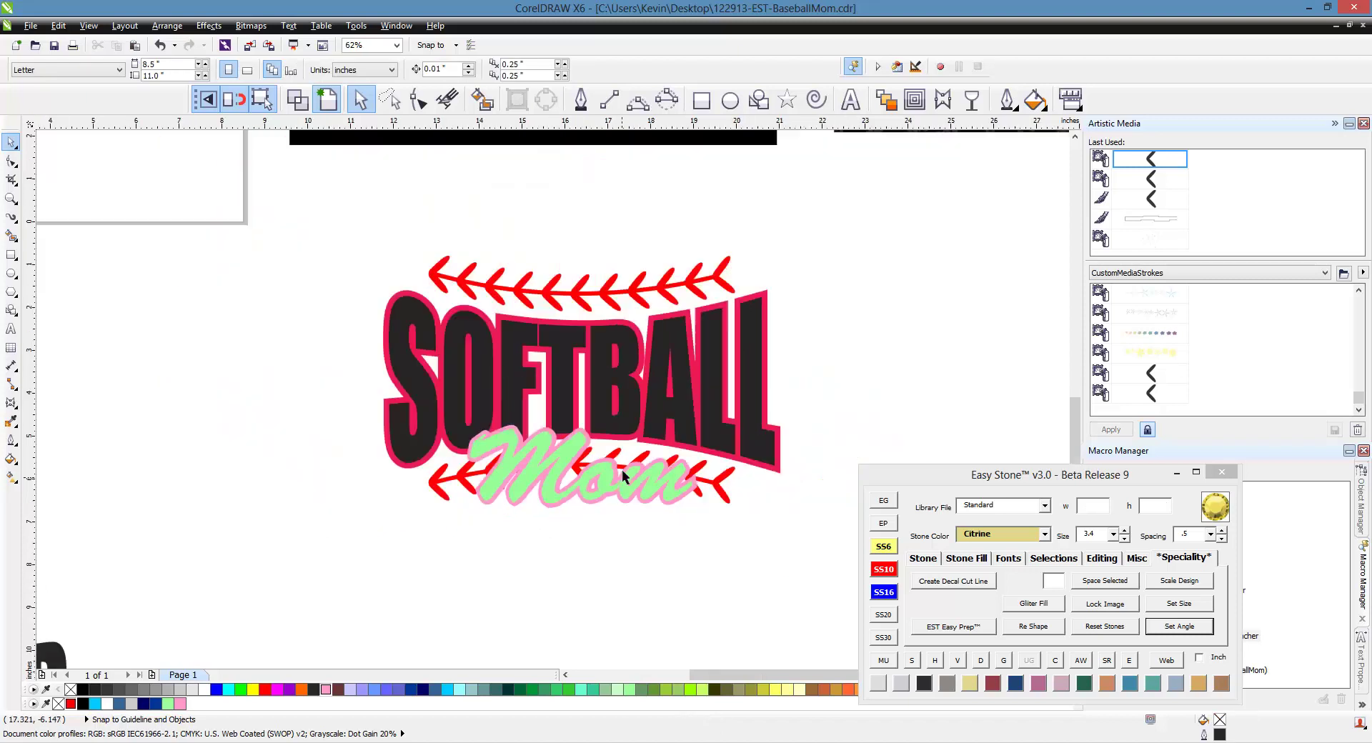
pyautogui.scroll(2, 622, 469)
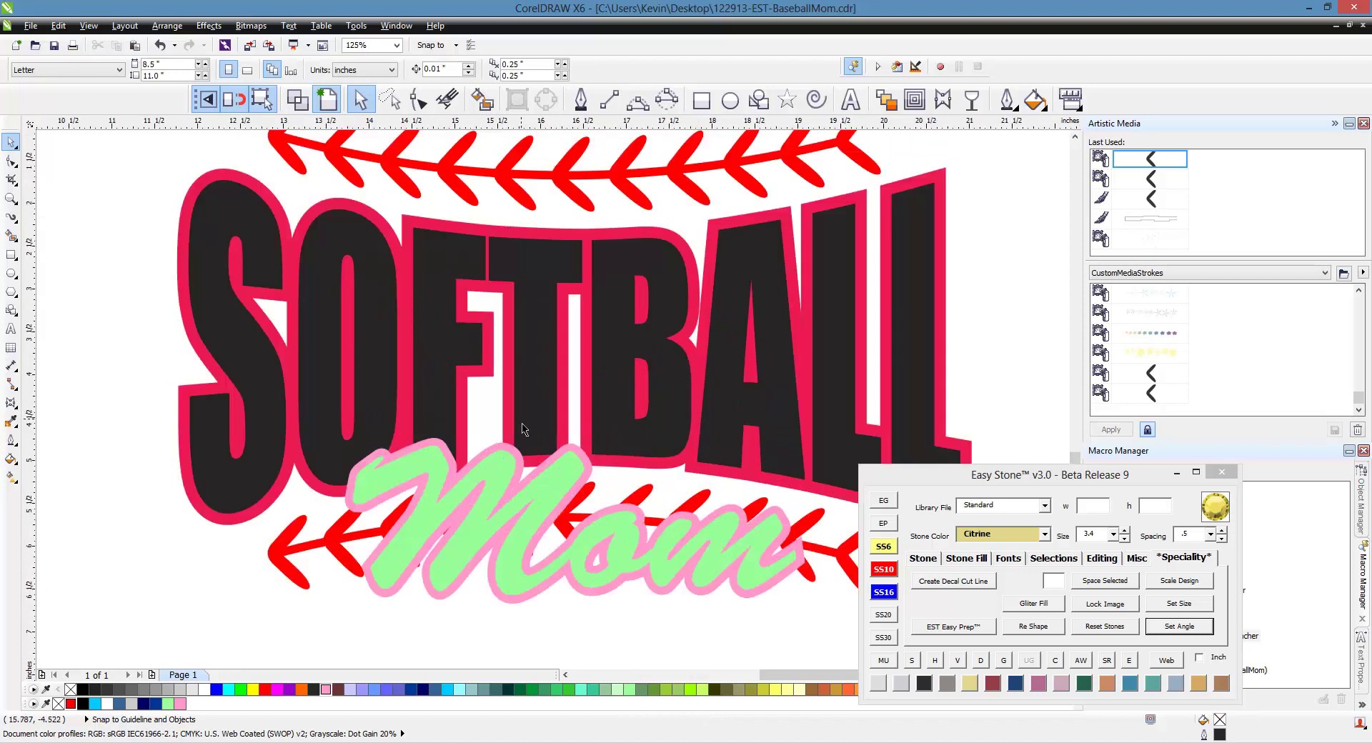
# Step: Compare the SOFTBALL design with the Baseball Mom template, and examine the template's lower stitching and Mom outlines in wireframe view
pyautogui.scroll(-2, 525, 429)
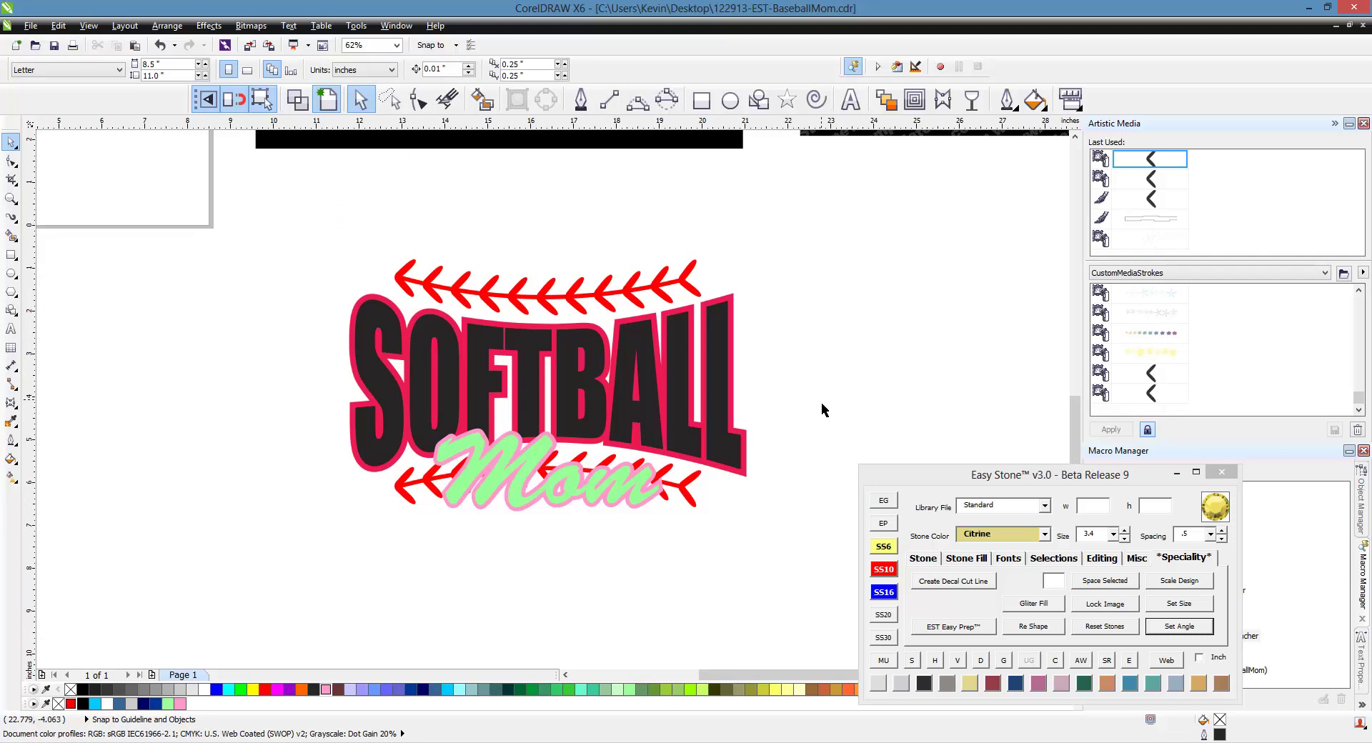
pyautogui.scroll(-1, 561, 504)
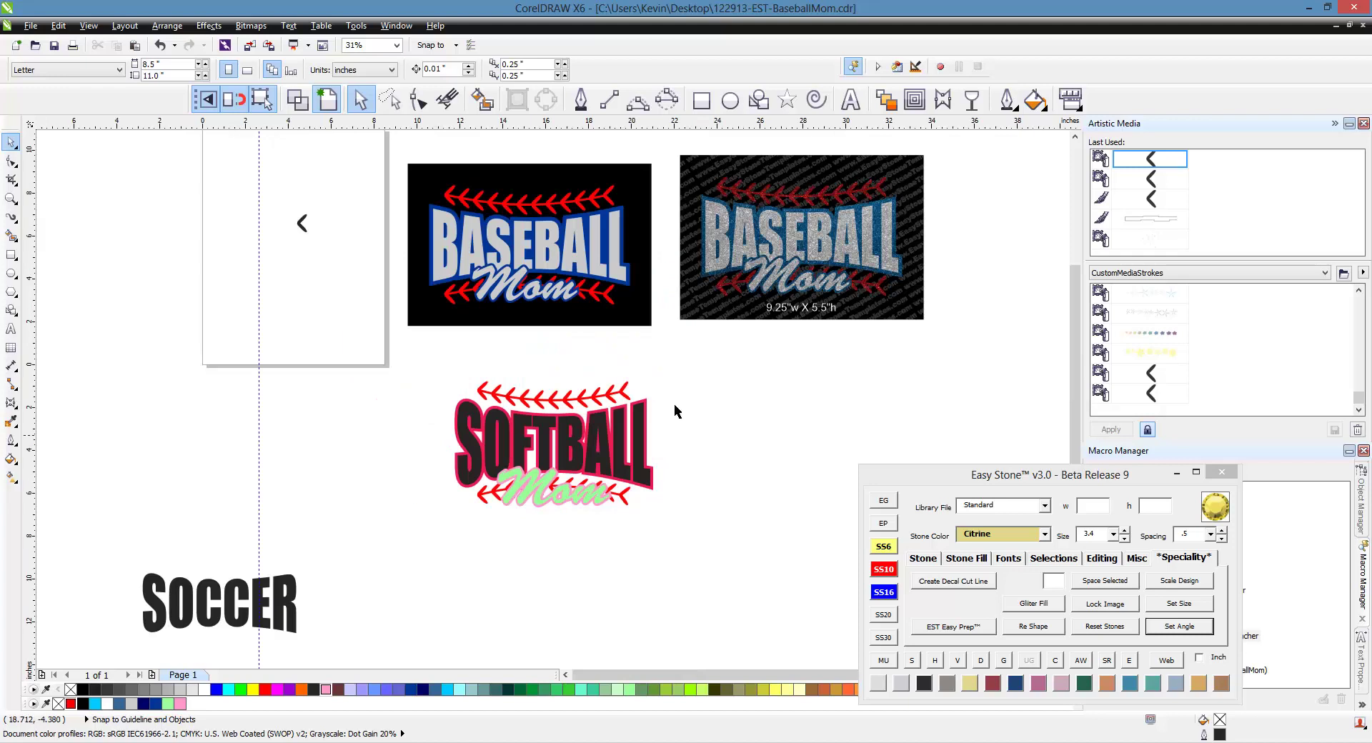
pyautogui.scroll(1, 838, 180)
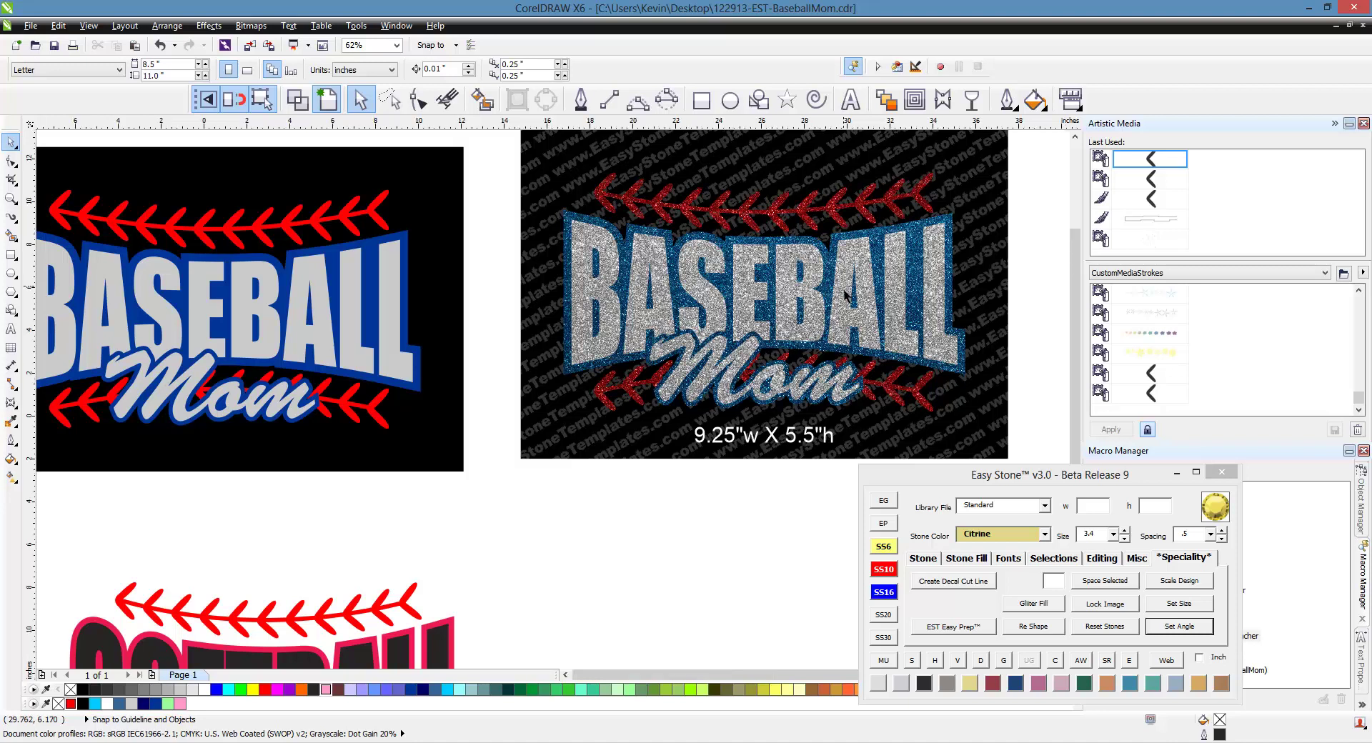
pyautogui.scroll(-2, 843, 293)
pyautogui.scroll(4, 579, 267)
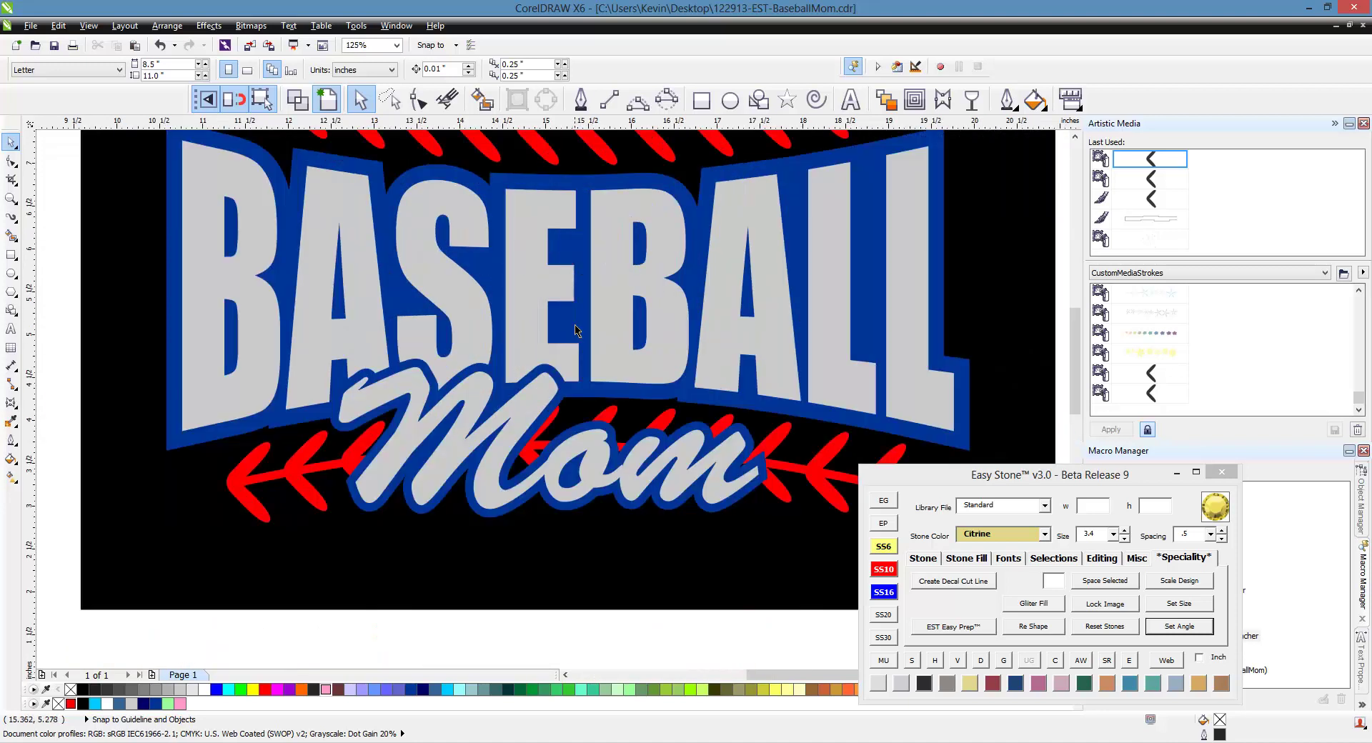
pyautogui.click(284, 100)
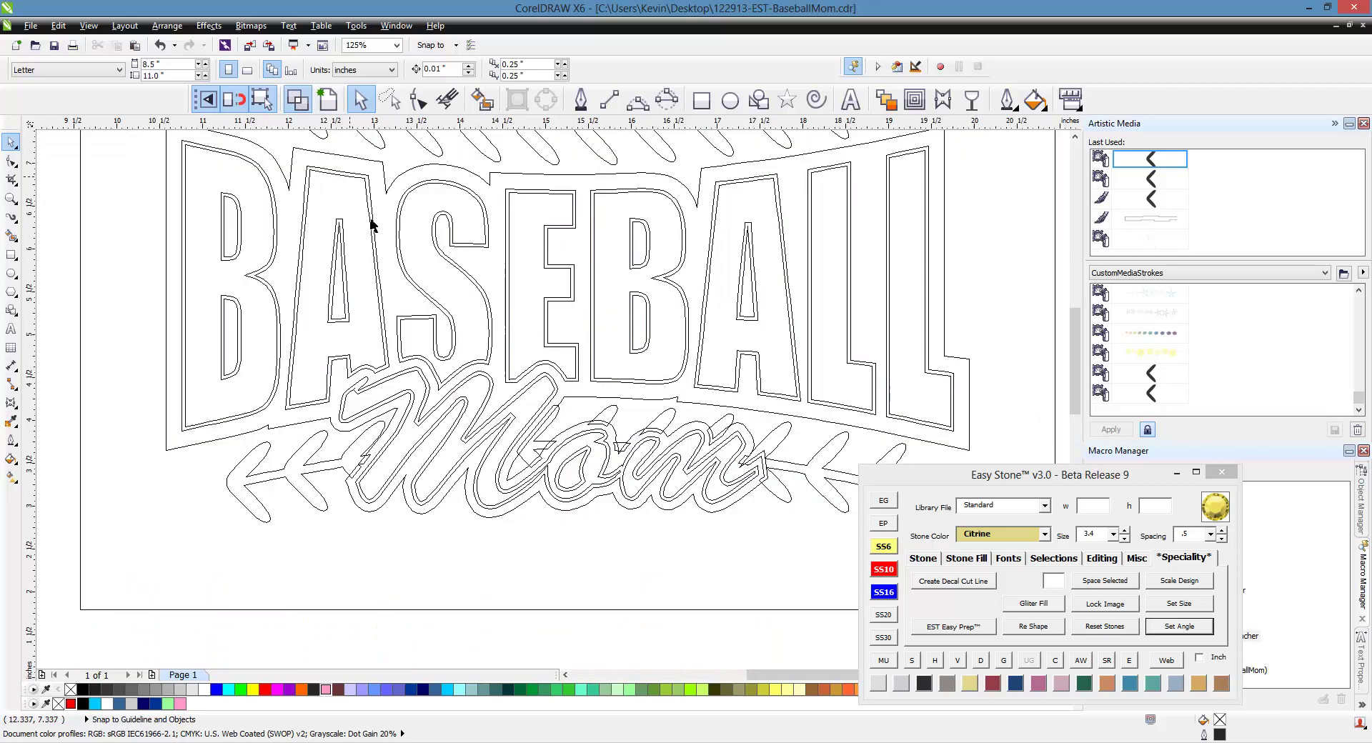
pyautogui.scroll(2, 471, 279)
pyautogui.scroll(-3, 444, 357)
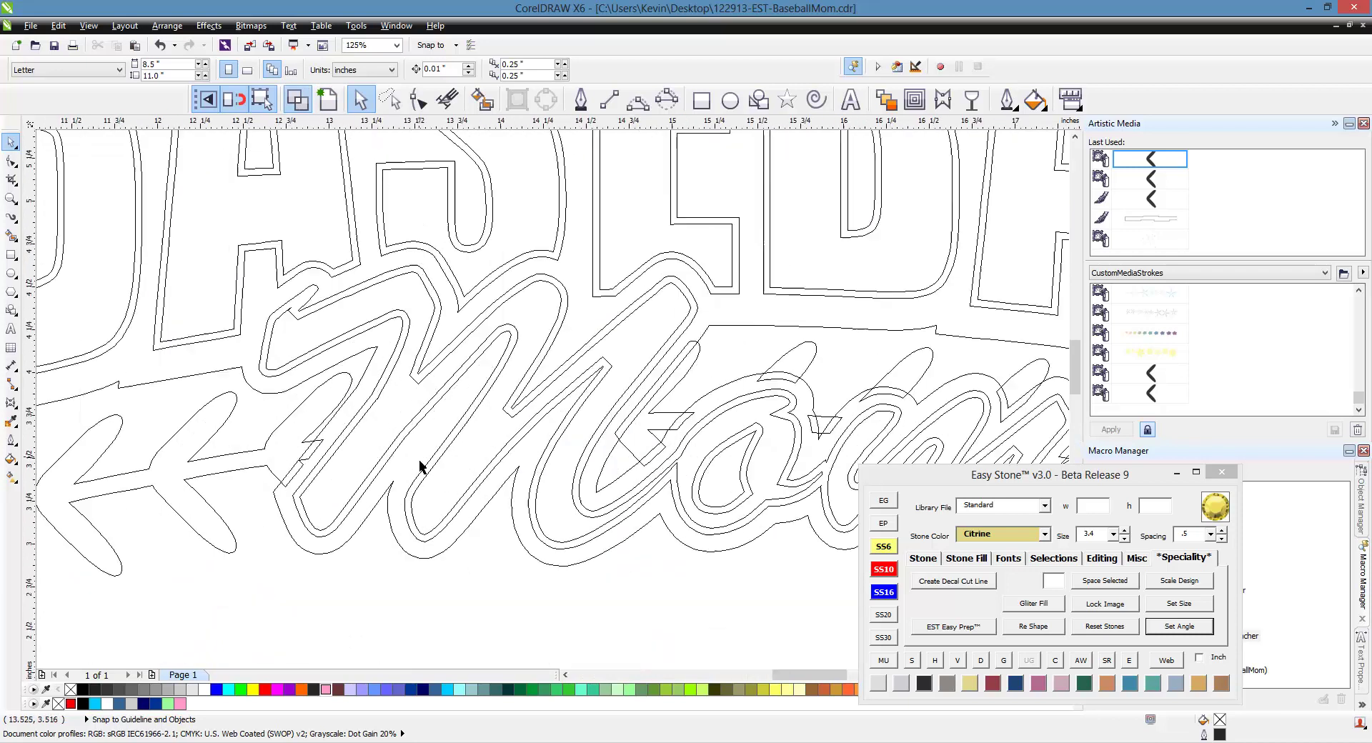
pyautogui.scroll(2, 417, 439)
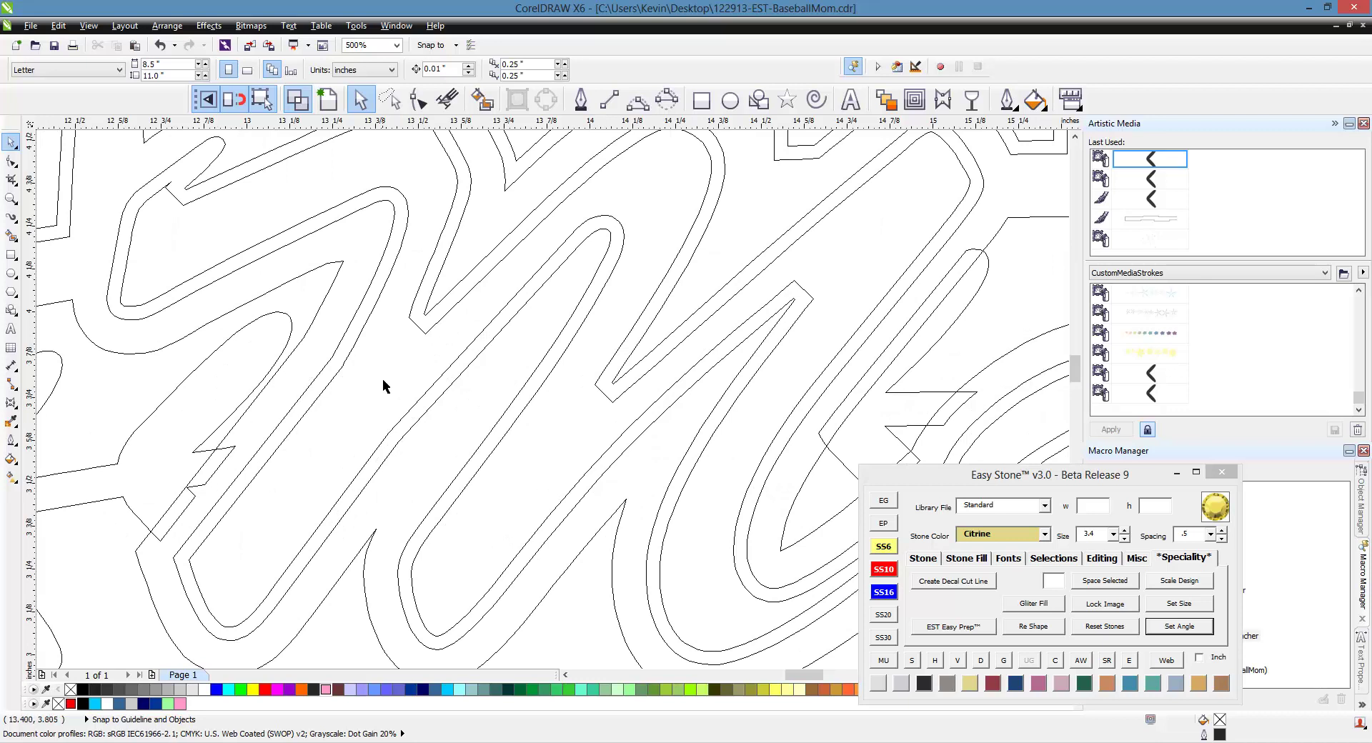
pyautogui.scroll(-1, 383, 380)
pyautogui.scroll(-1, 731, 386)
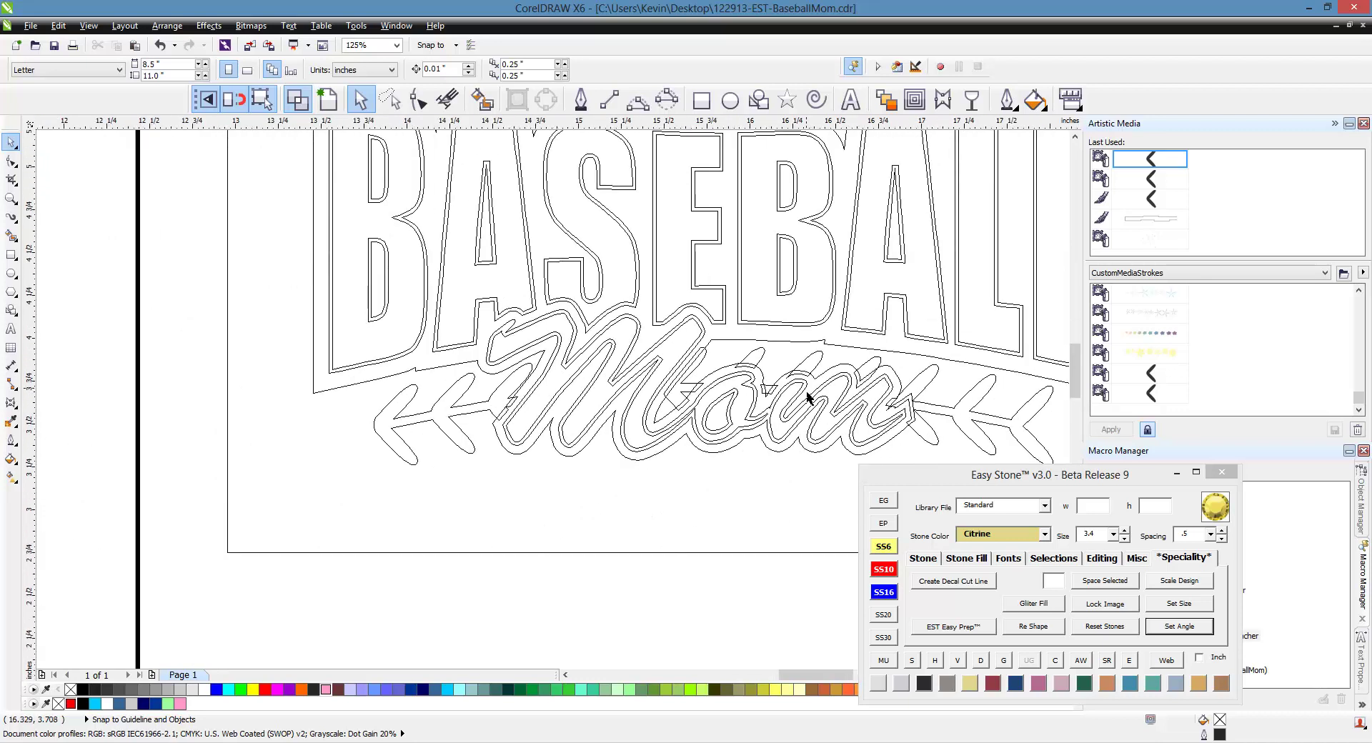
pyautogui.scroll(1, 807, 398)
pyautogui.scroll(-1, 626, 397)
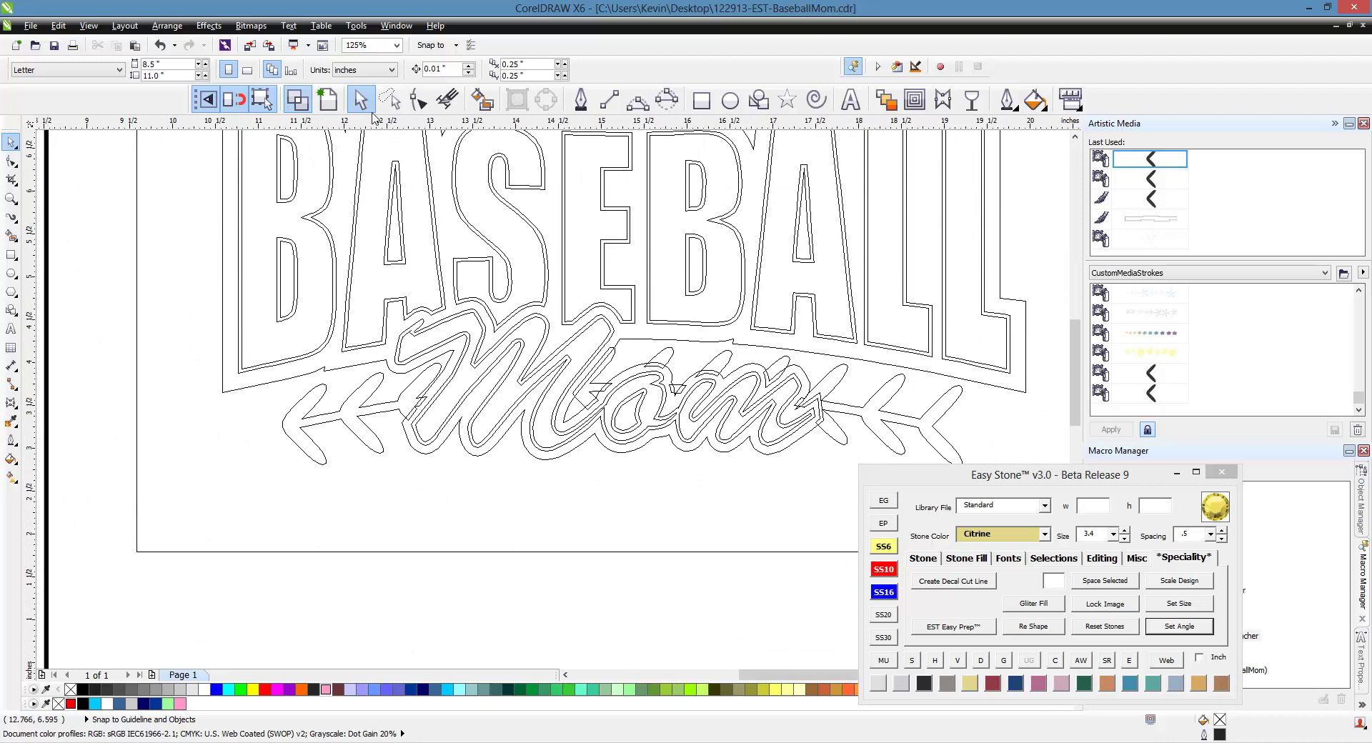
pyautogui.click(327, 100)
pyautogui.scroll(-1, 495, 541)
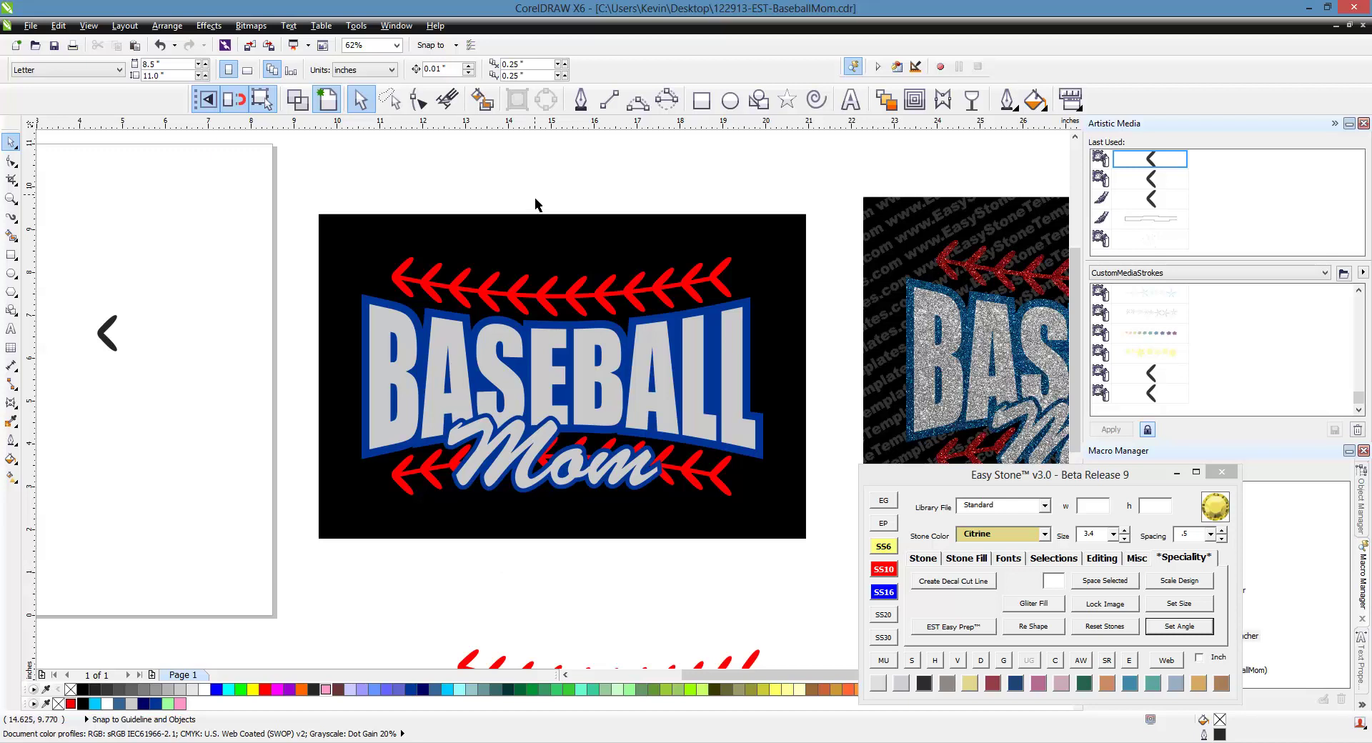
# Step: Inspect the SOFTBALL design's lower stitching nodes where the curve passes behind the Mom text, using the Shape tool
pyautogui.scroll(-1, 479, 236)
pyautogui.scroll(2, 539, 565)
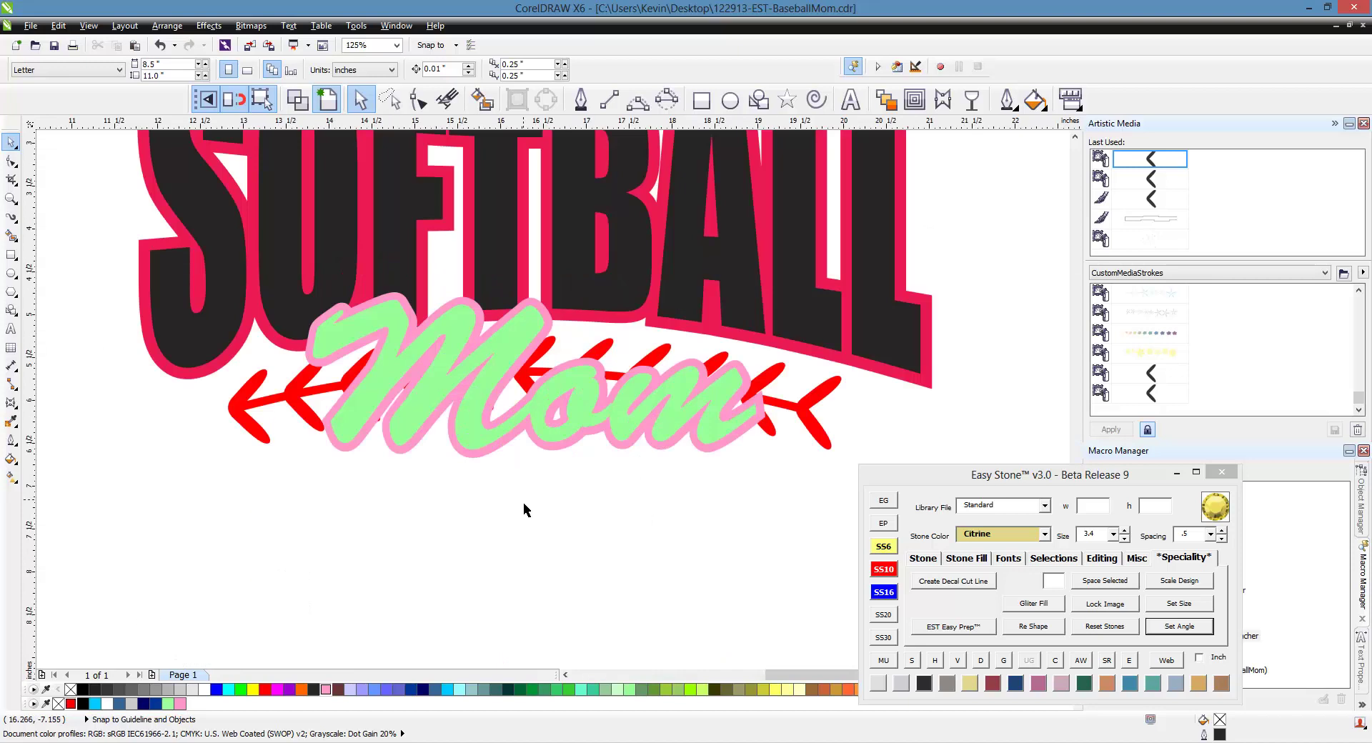
pyautogui.click(826, 438)
pyautogui.click(657, 469)
pyautogui.scroll(2, 765, 409)
pyautogui.click(765, 413)
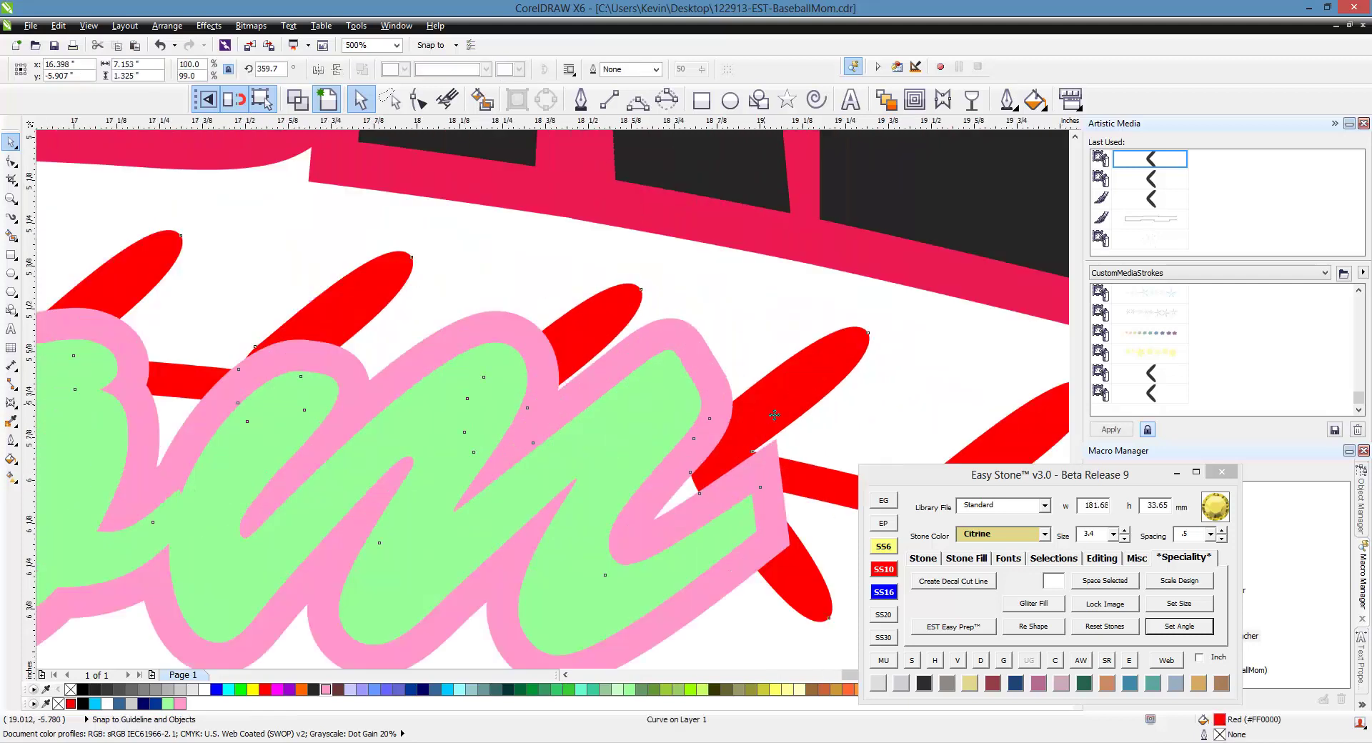
pyautogui.press('F10')
pyautogui.scroll(-1, 765, 407)
pyautogui.scroll(1, 752, 437)
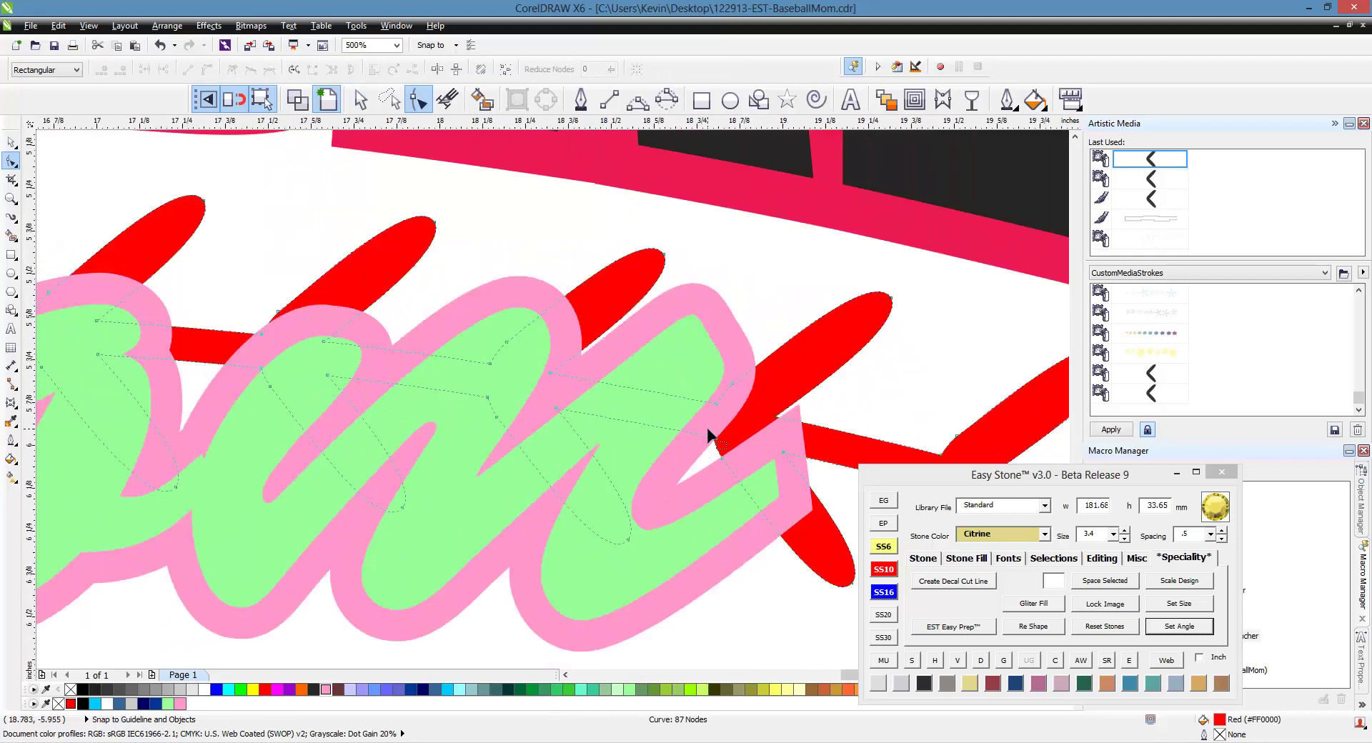
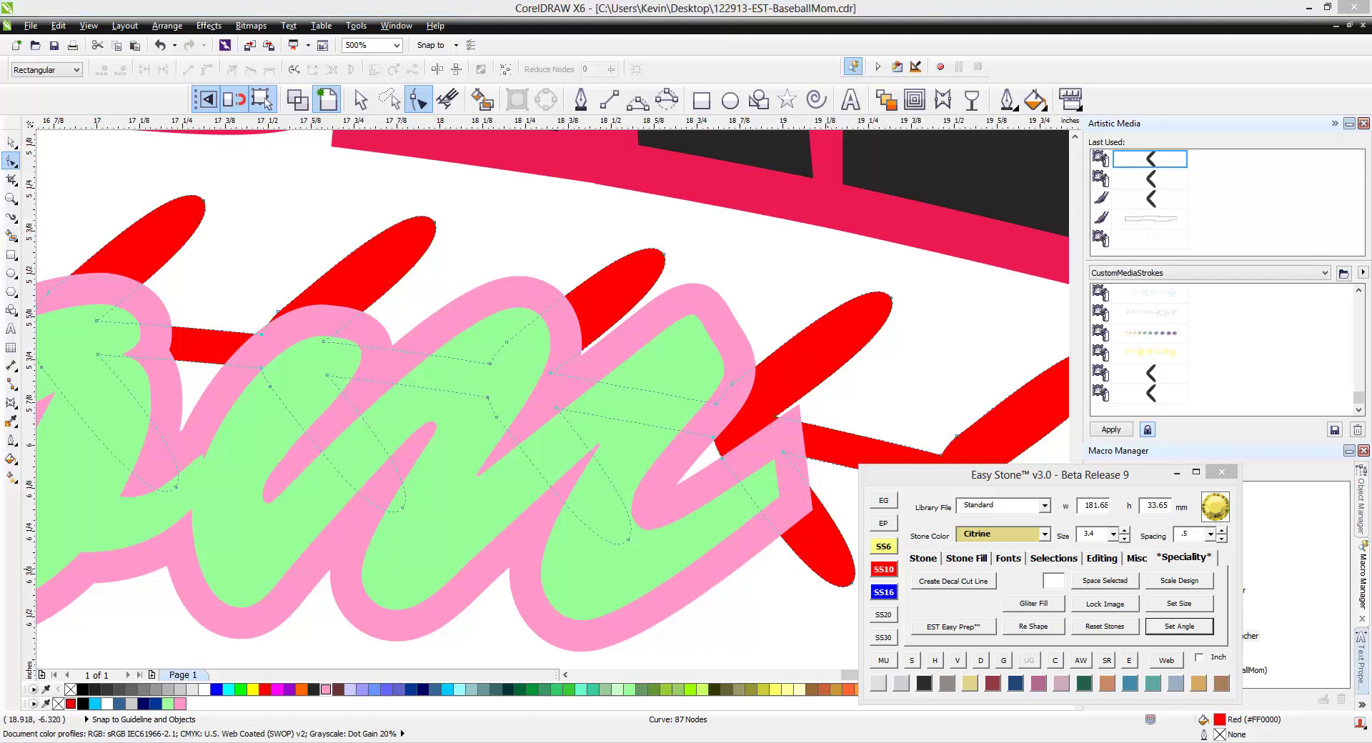
pyautogui.scroll(-1, 681, 348)
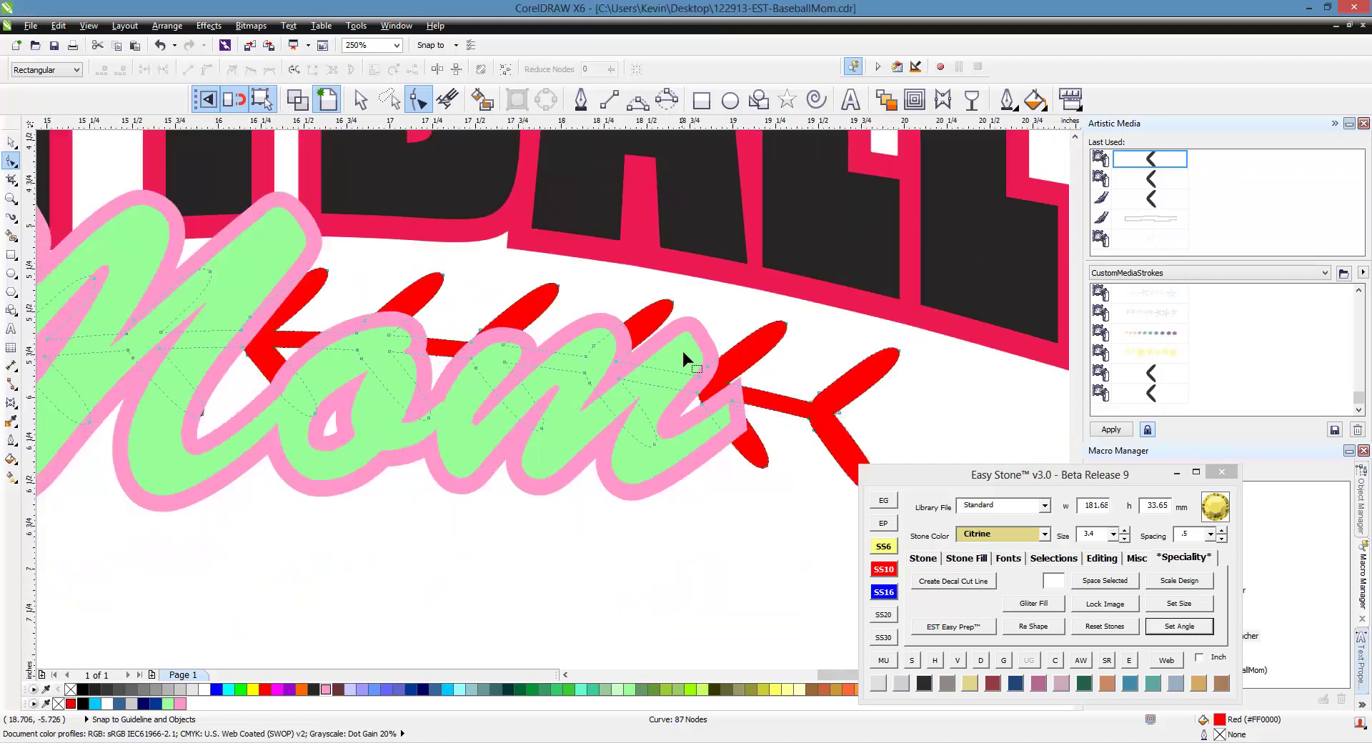
pyautogui.click(14, 146)
pyautogui.click(632, 562)
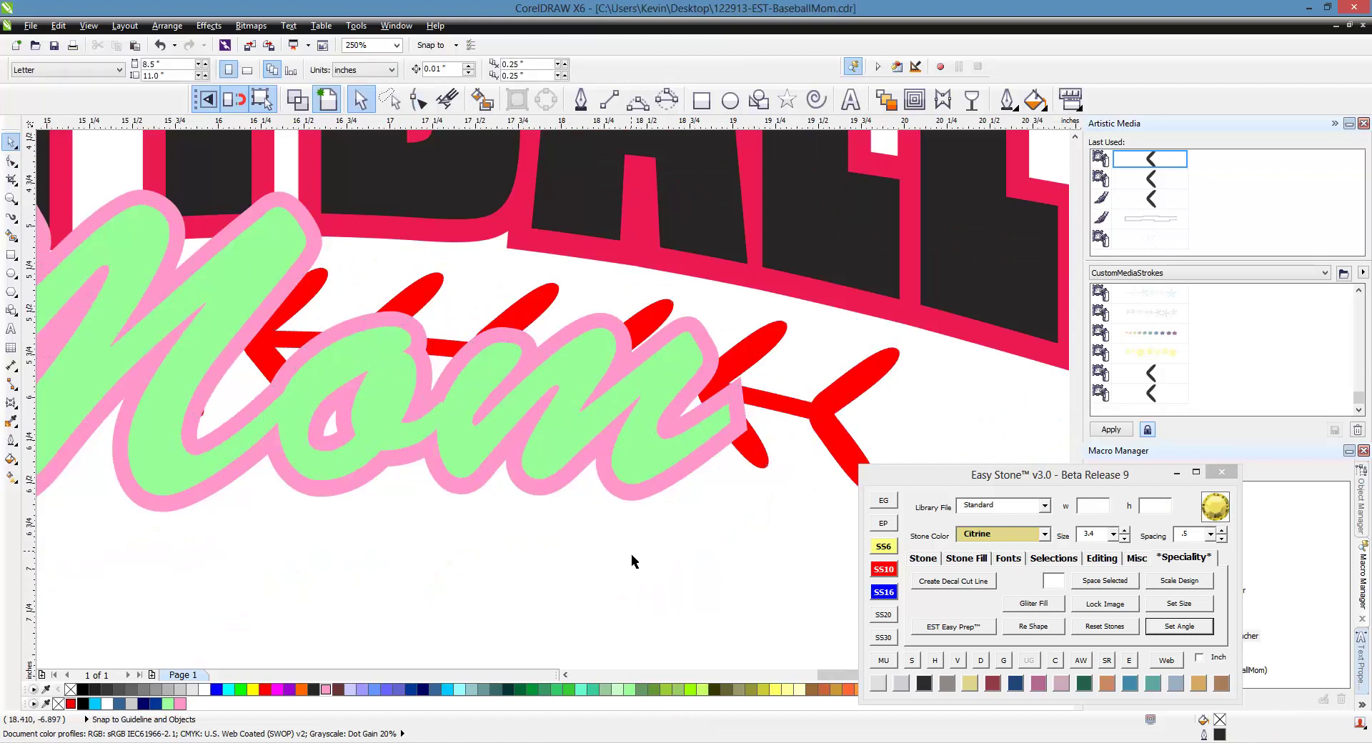
# Step: Add a one-step 1 mm inside contour to the pink outline behind the Mom text
pyautogui.click(711, 348)
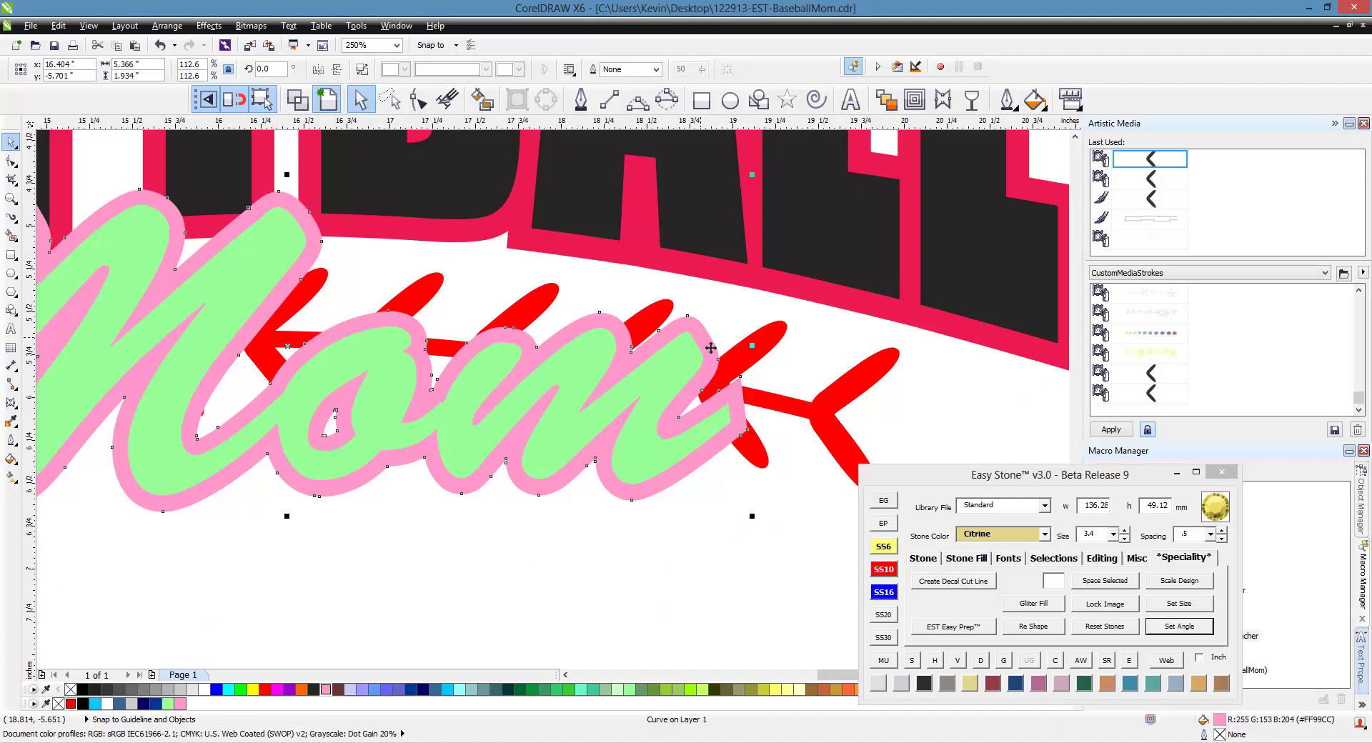
pyautogui.click(914, 100)
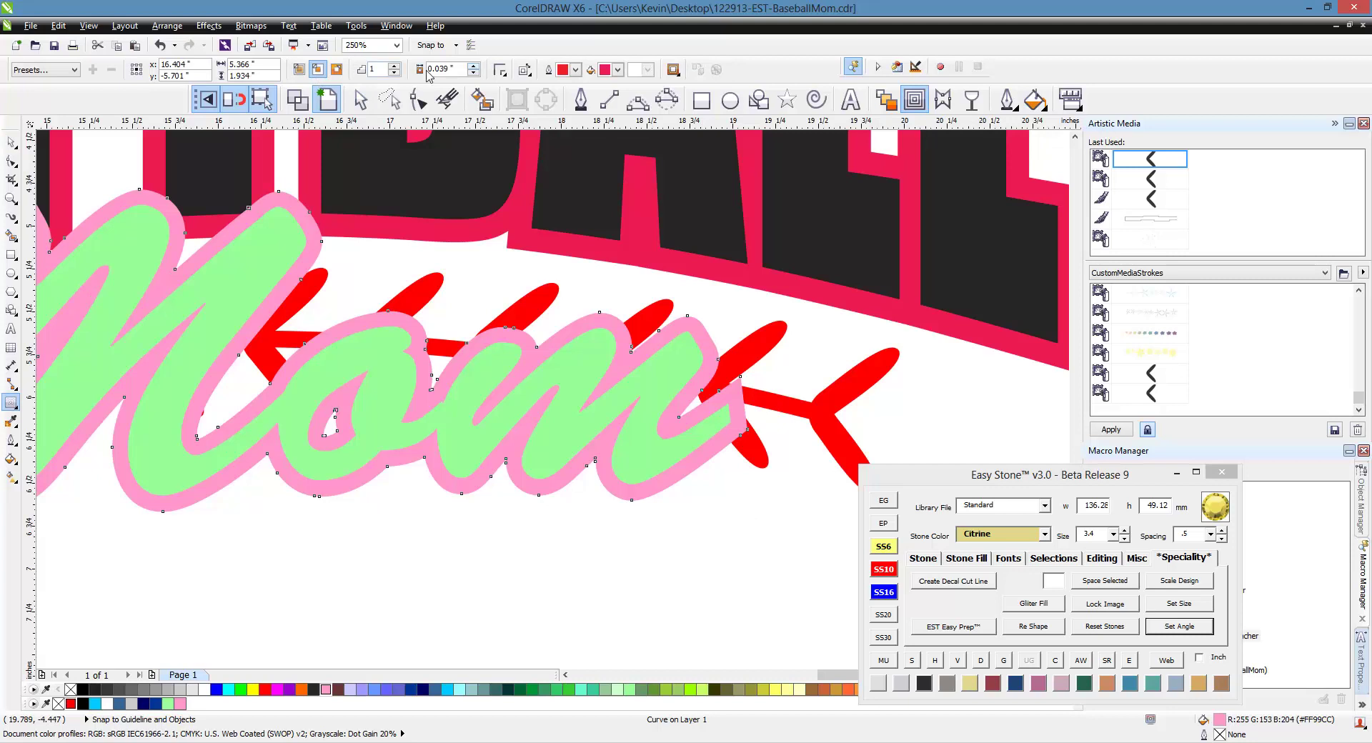
pyautogui.moveTo(464, 70); pyautogui.dragTo(387, 75)
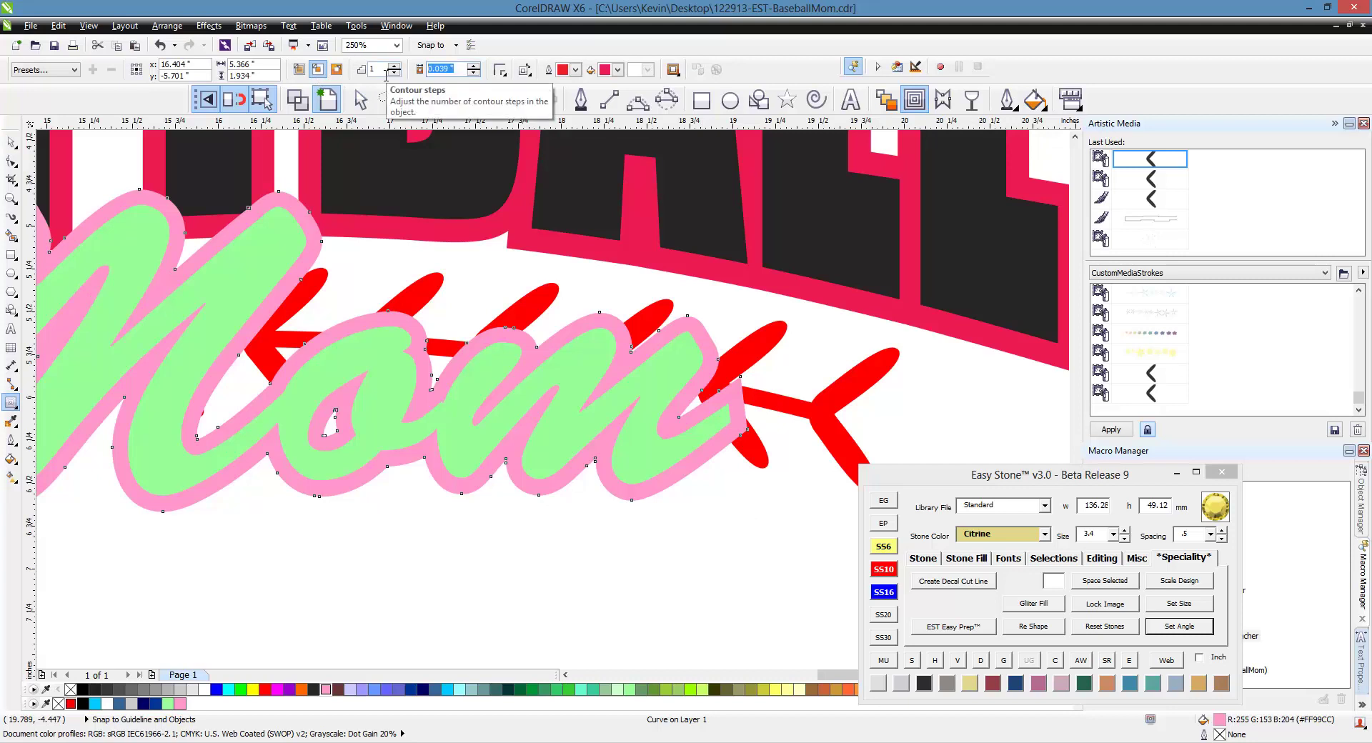
pyautogui.write('1mm')
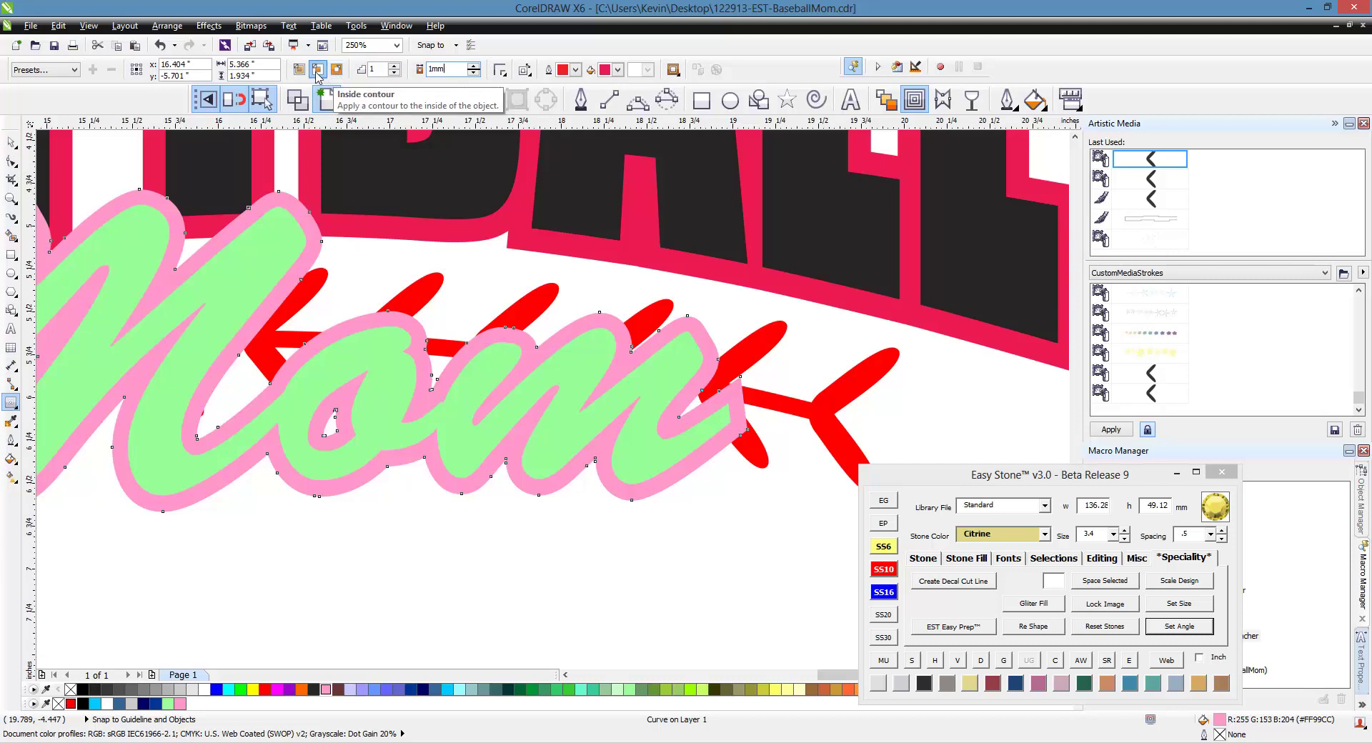
pyautogui.click(336, 70)
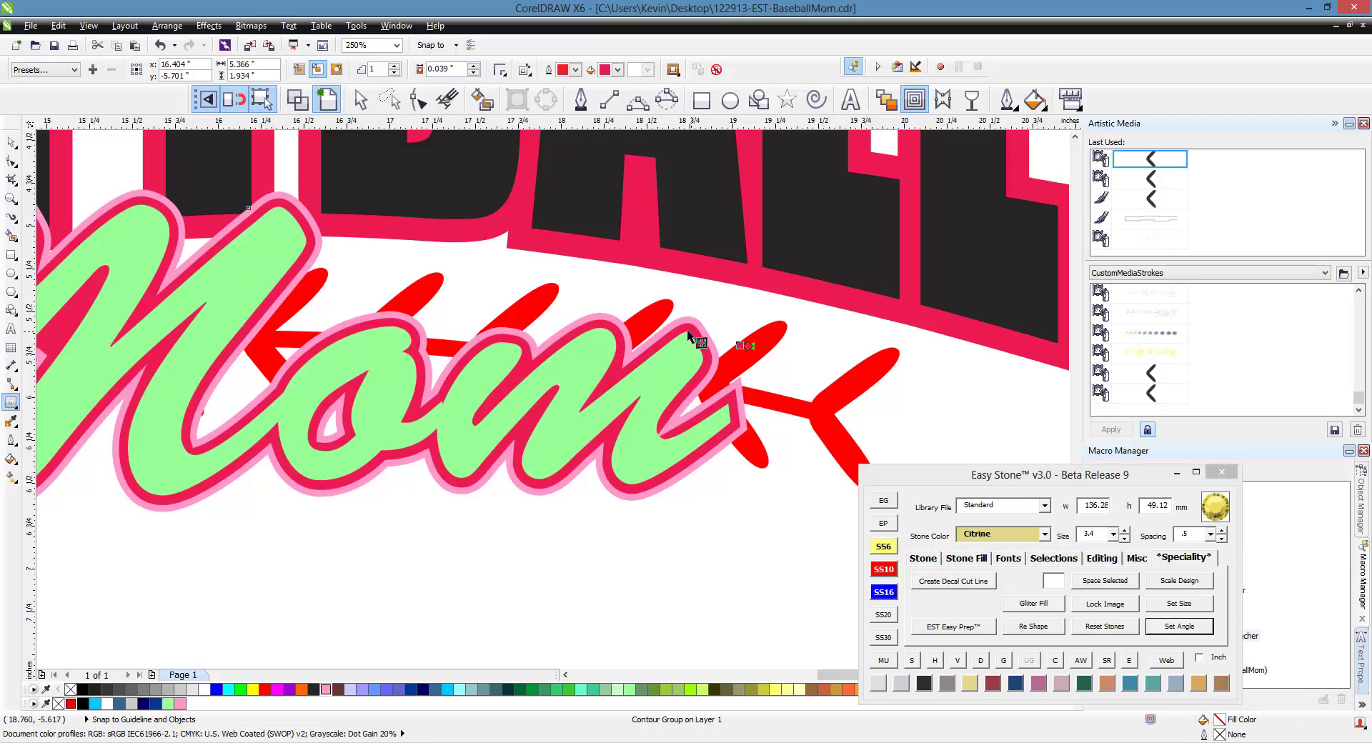
# Step: Break the Mom contour group apart and check the separated inner contour as its own object
pyautogui.scroll(2, 712, 333)
pyautogui.rightClick(719, 332)
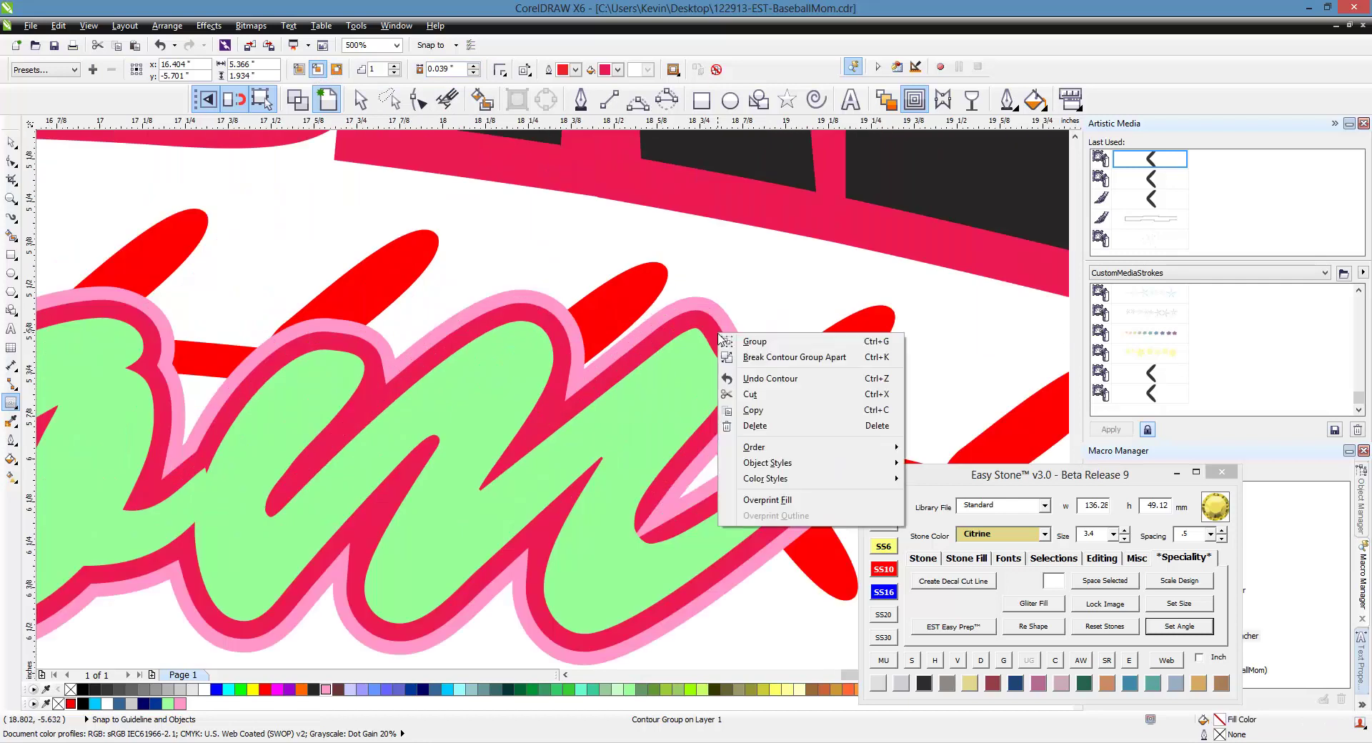
pyautogui.click(758, 360)
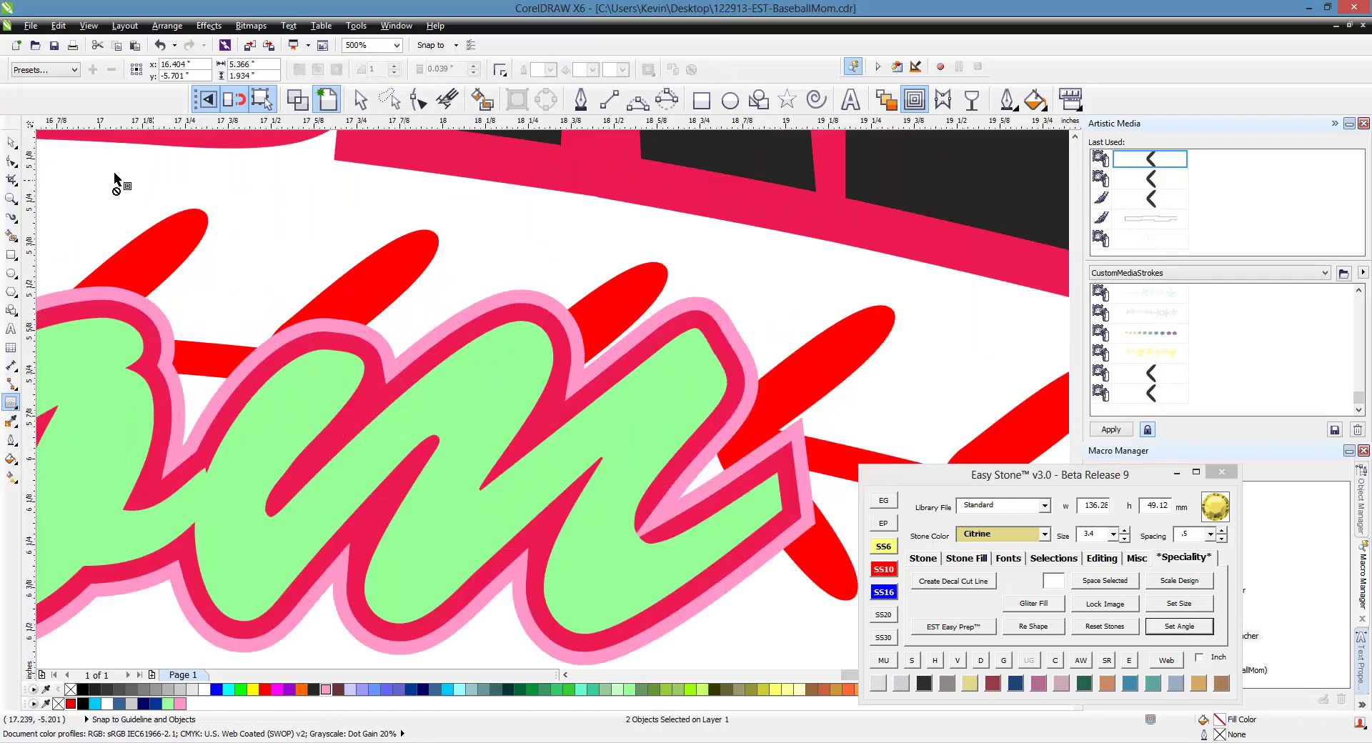
pyautogui.click(11, 143)
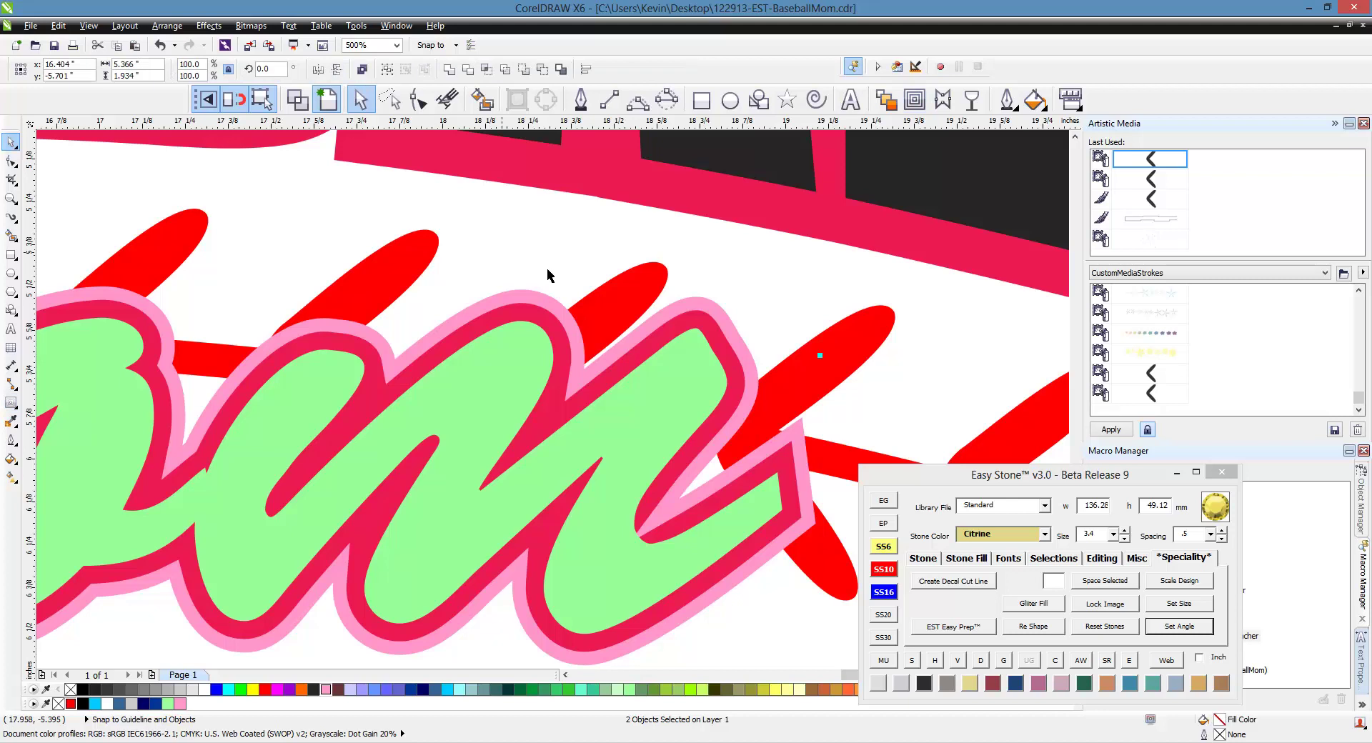
pyautogui.click(727, 351)
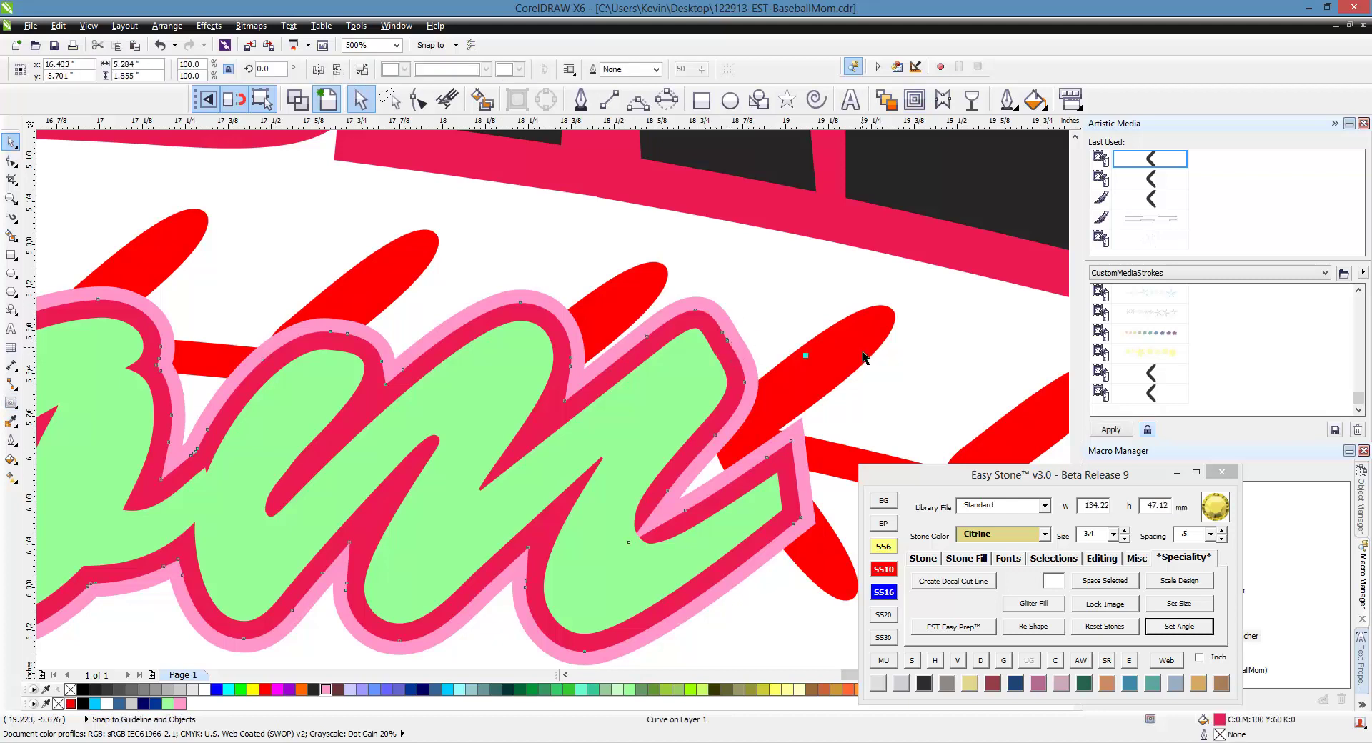
pyautogui.scroll(-2, 735, 347)
pyautogui.click(741, 512)
pyautogui.scroll(-1, 607, 465)
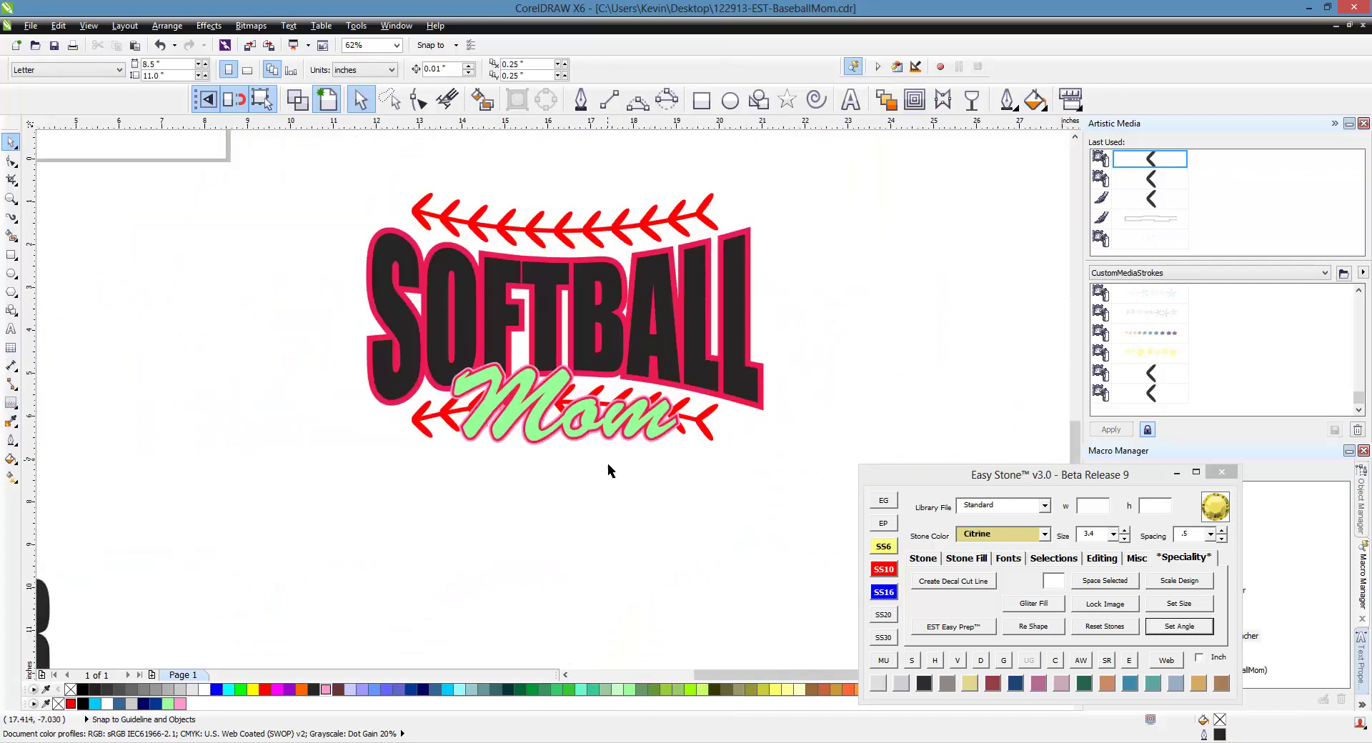
# Step: Duplicate the complete SOFTBALL Mom design, placing the copy about 12.1 inches to the right and 1.45 inches lower
pyautogui.moveTo(318, 174); pyautogui.dragTo(822, 494)
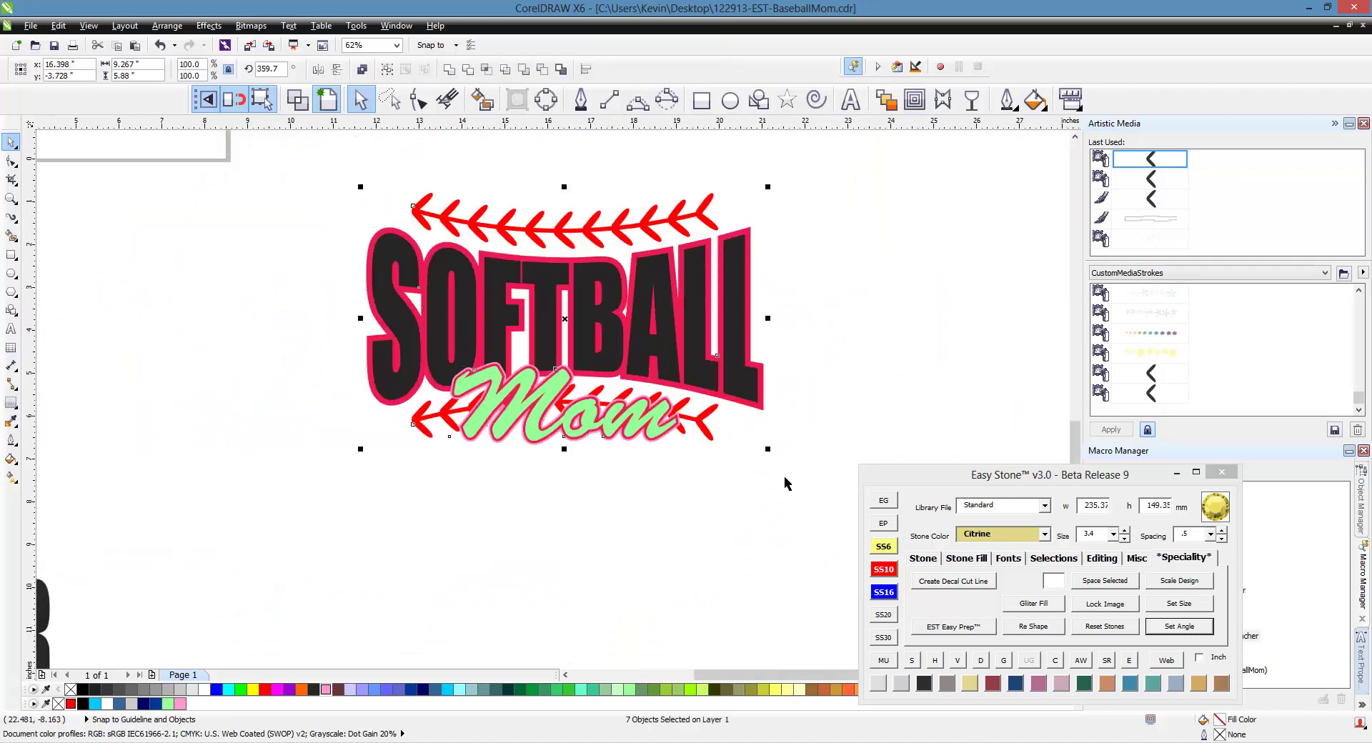
pyautogui.scroll(-1, 290, 261)
pyautogui.moveTo(425, 283); pyautogui.dragTo(676, 318)
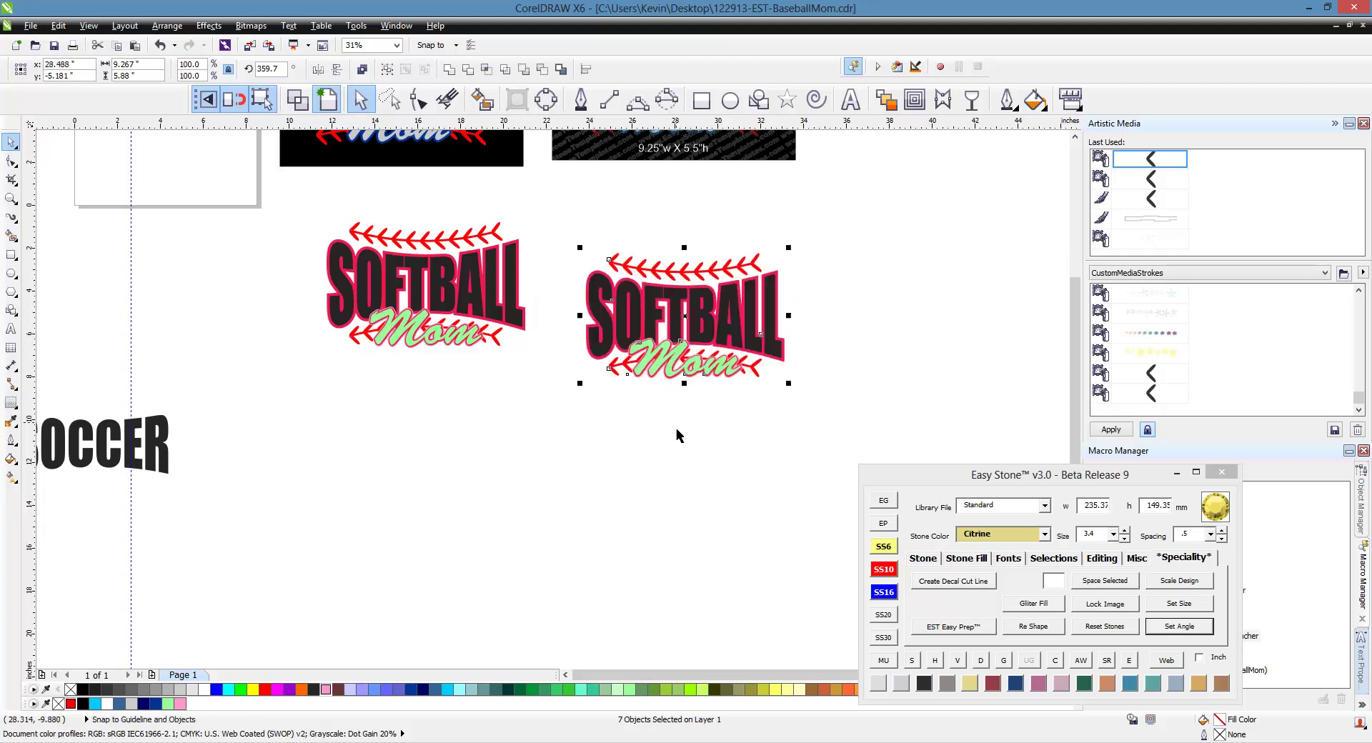
pyautogui.press('Escape')
# Step: Trim the copied design's lower stitching with the inner red contour of Mom, and delete that contour
pyautogui.scroll(9, 743, 369)
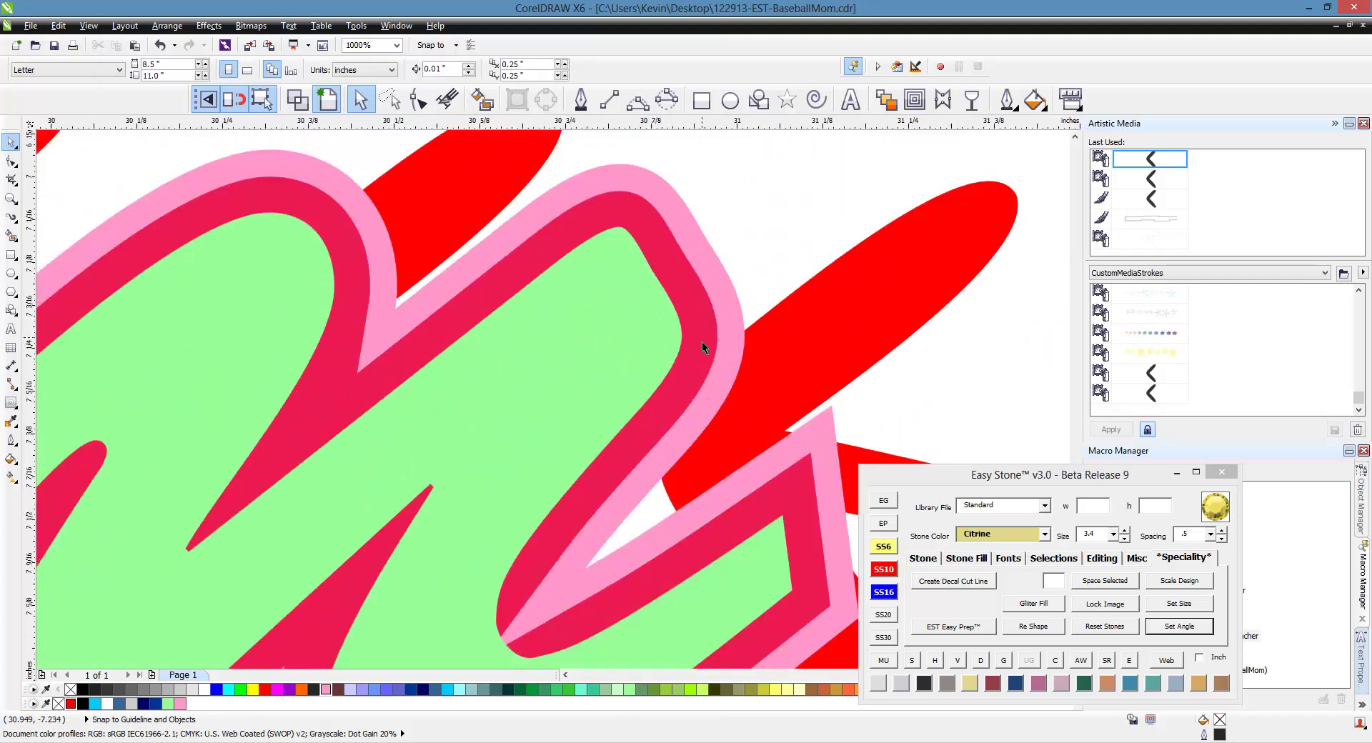
pyautogui.click(704, 347)
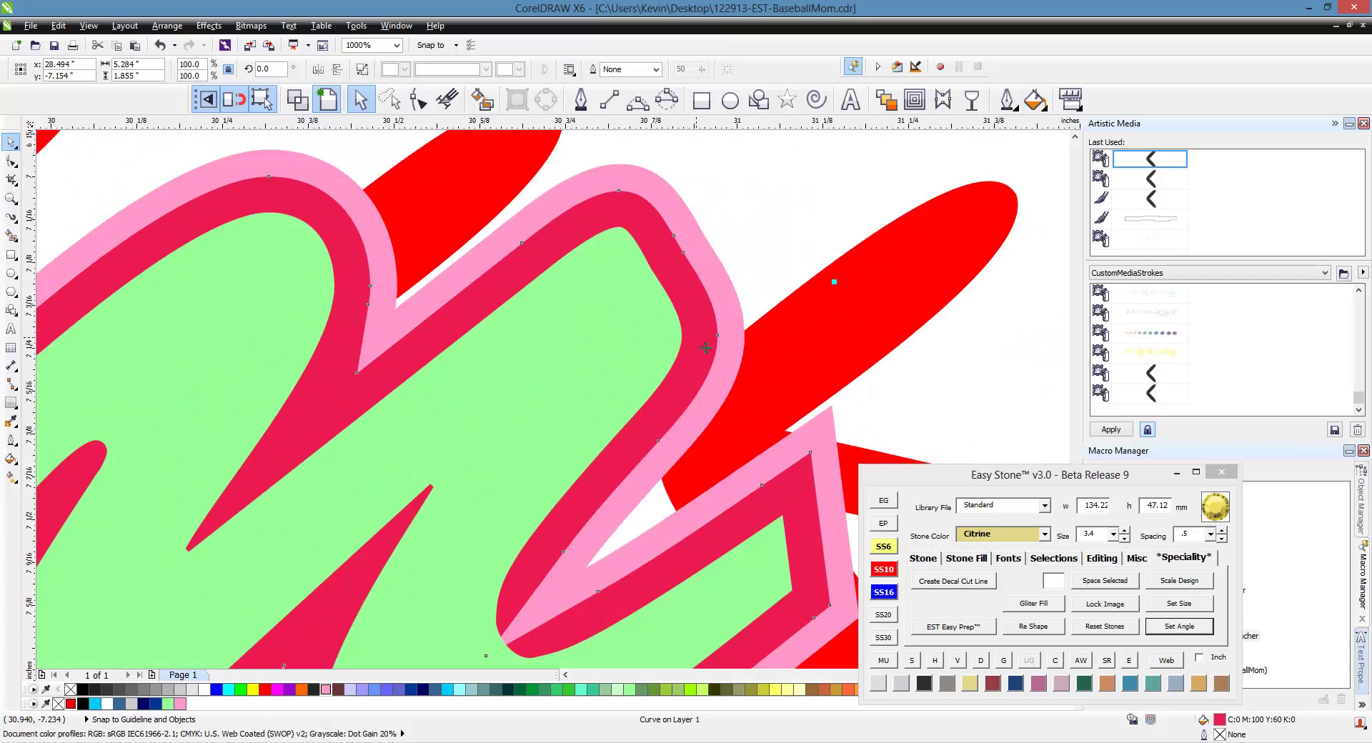
pyautogui.keyDown('shift'); pyautogui.click(940, 308); pyautogui.keyUp('shift')
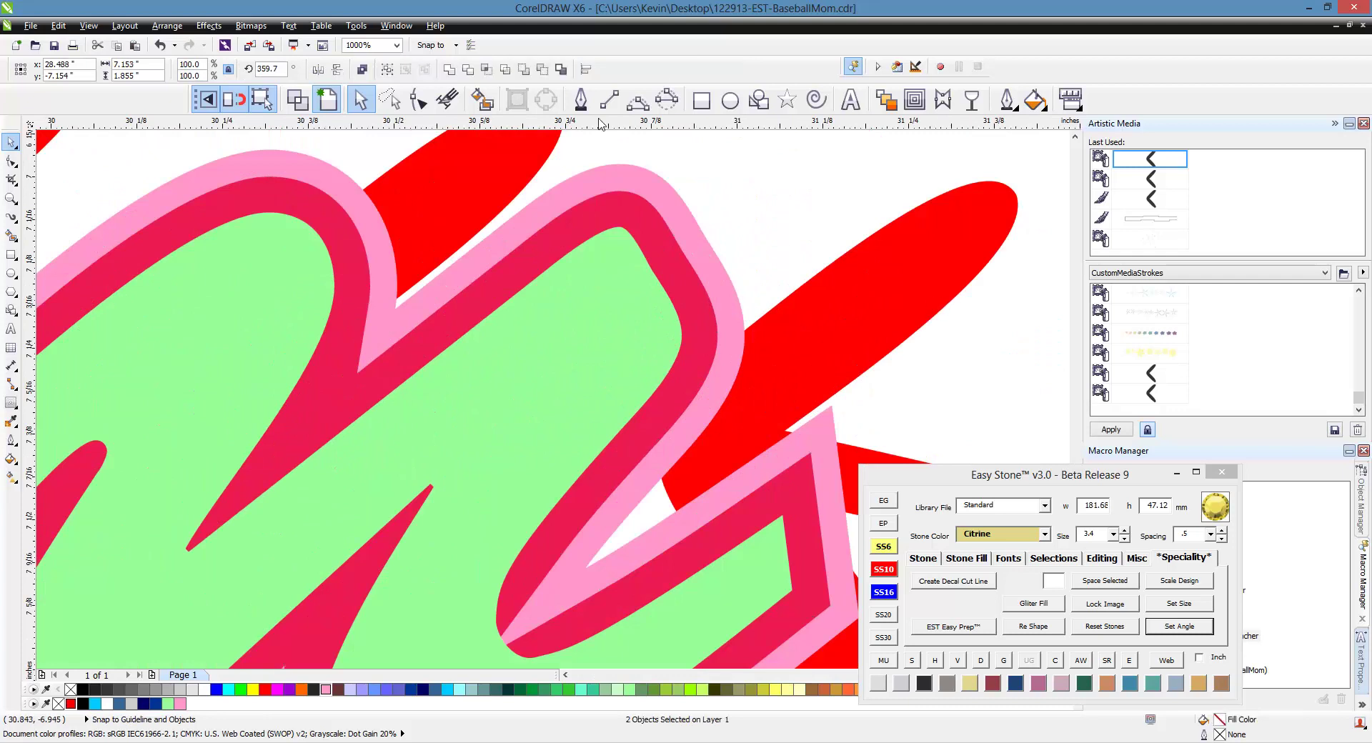
pyautogui.click(662, 239)
pyautogui.press('Delete')
pyautogui.scroll(-2, 663, 264)
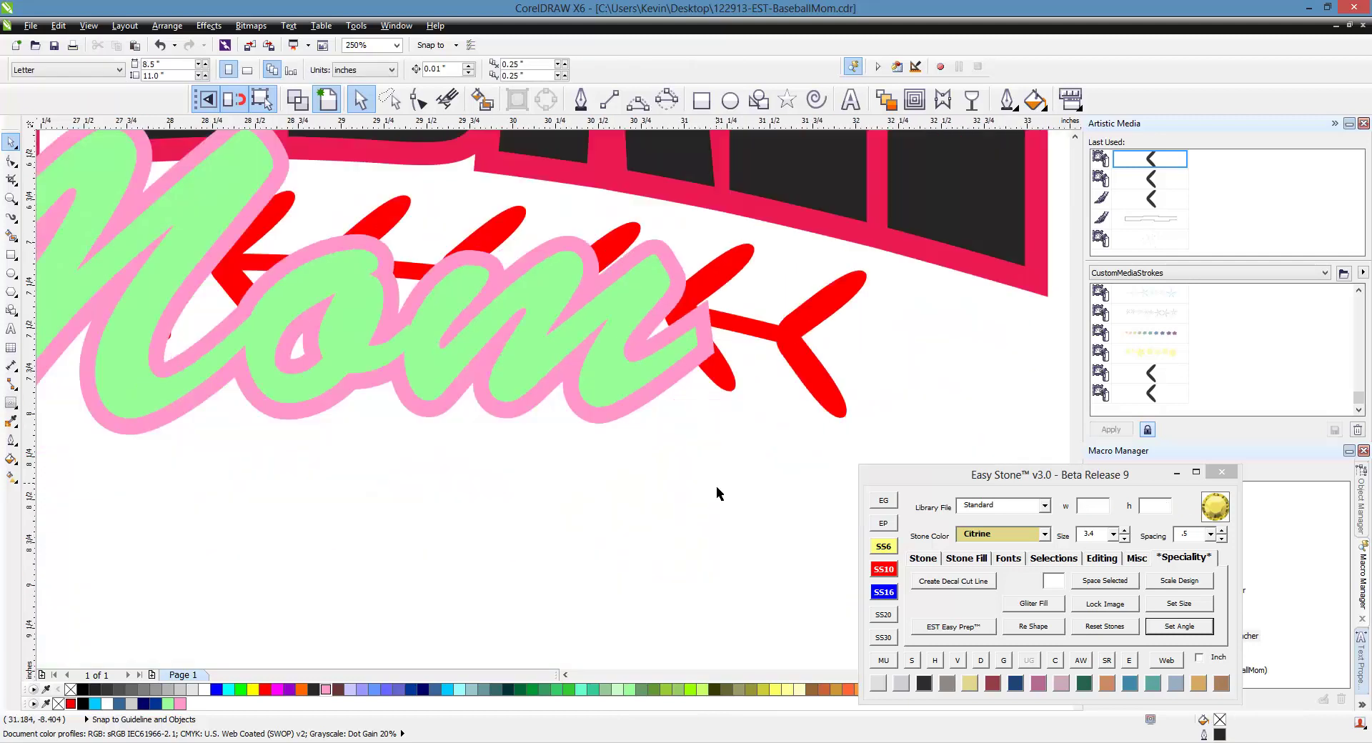
# Step: Inspect the nodes along the trimmed edges of the copied lower stitching beneath the pink Mom outline
pyautogui.scroll(1, 711, 276)
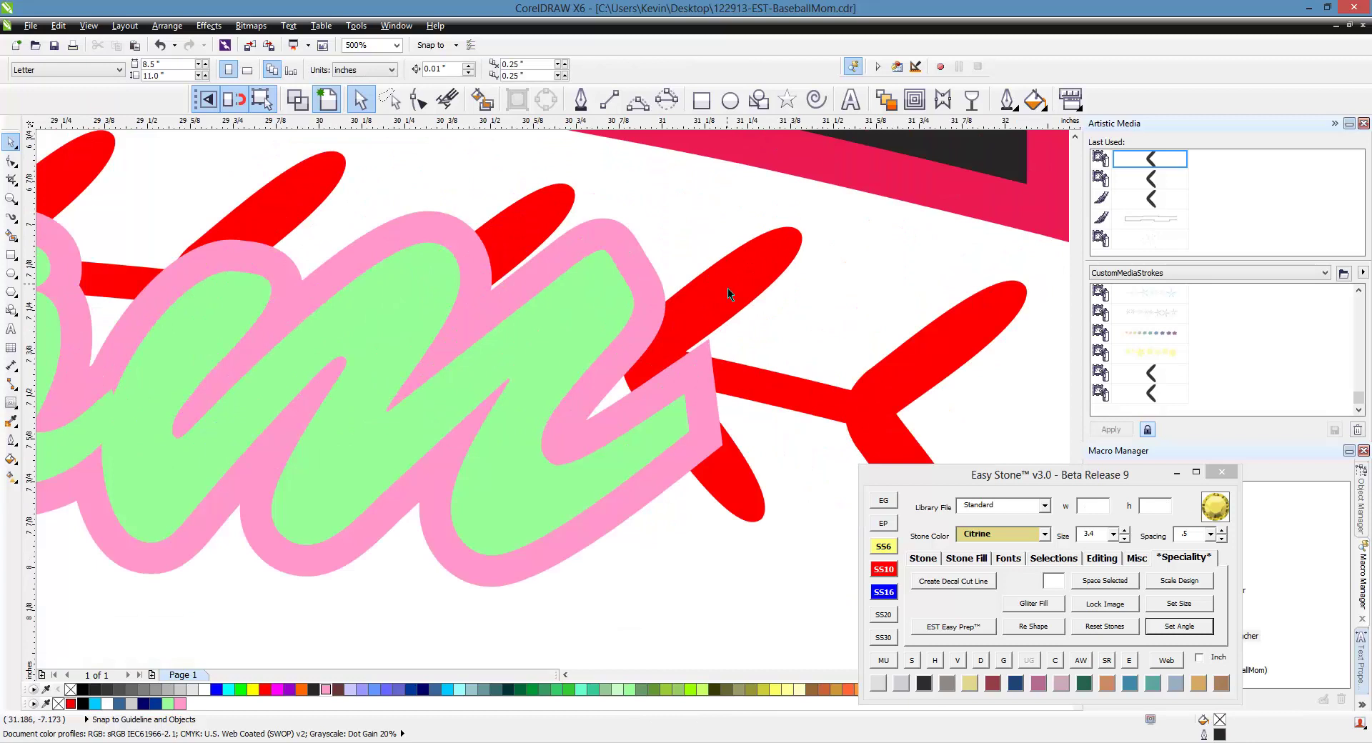
pyautogui.click(727, 288)
pyautogui.press('F10')
pyautogui.scroll(1, 615, 366)
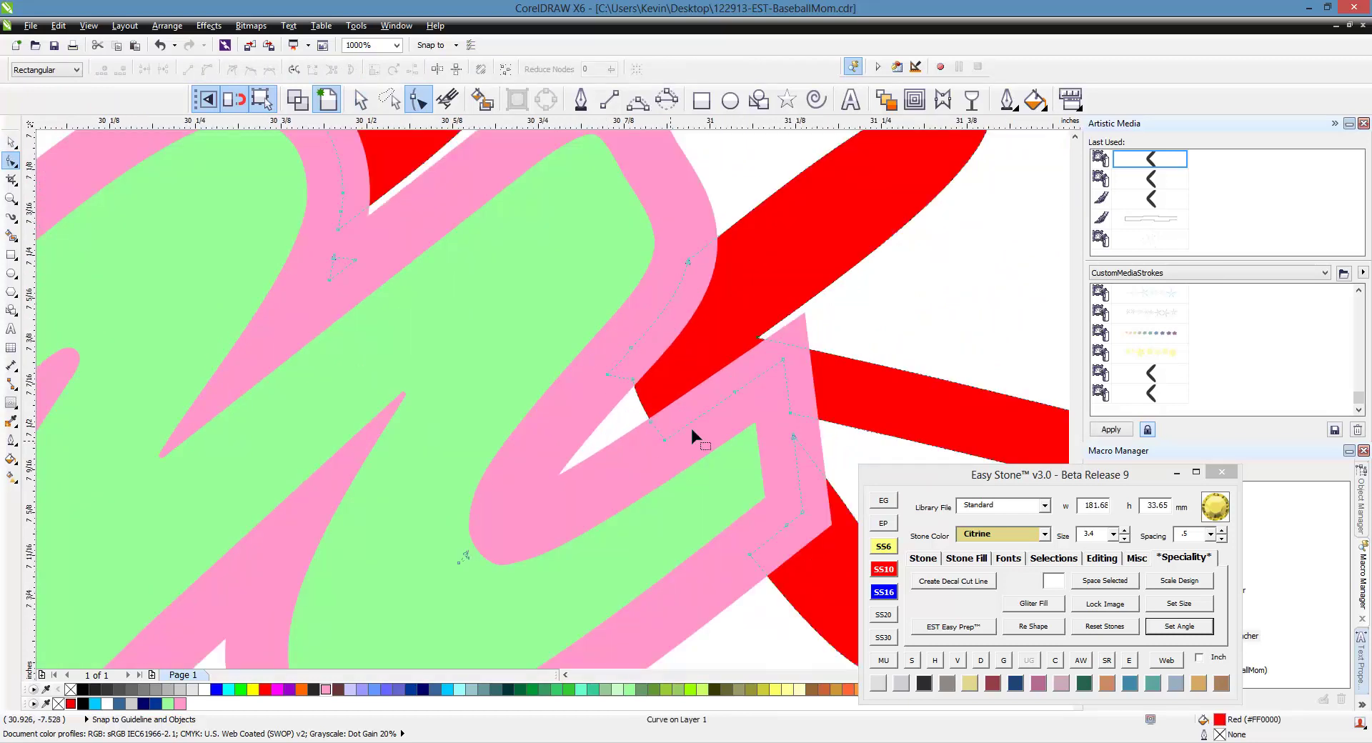
pyautogui.scroll(-1, 804, 513)
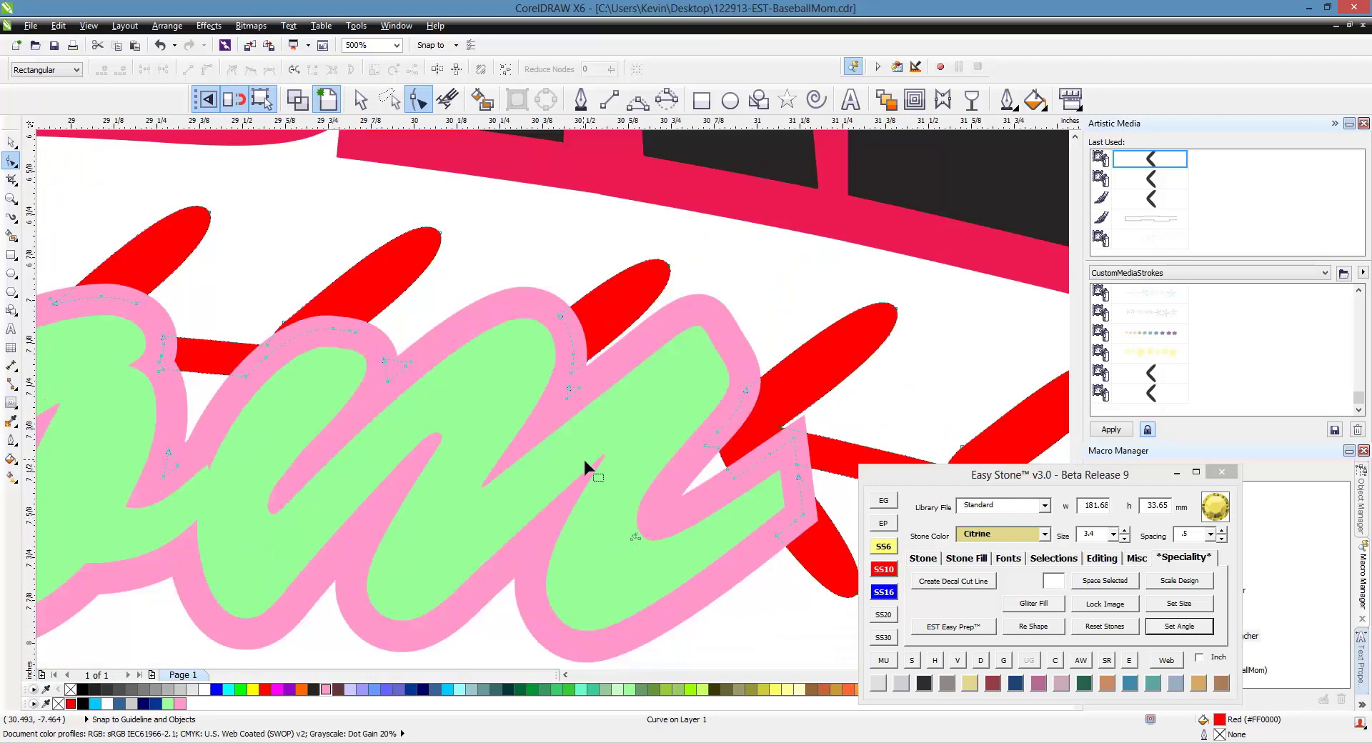
# Step: Delete the stray stitching fragments hidden beneath the final m and at the junction between o and m in the copied Mom
pyautogui.scroll(1, 653, 573)
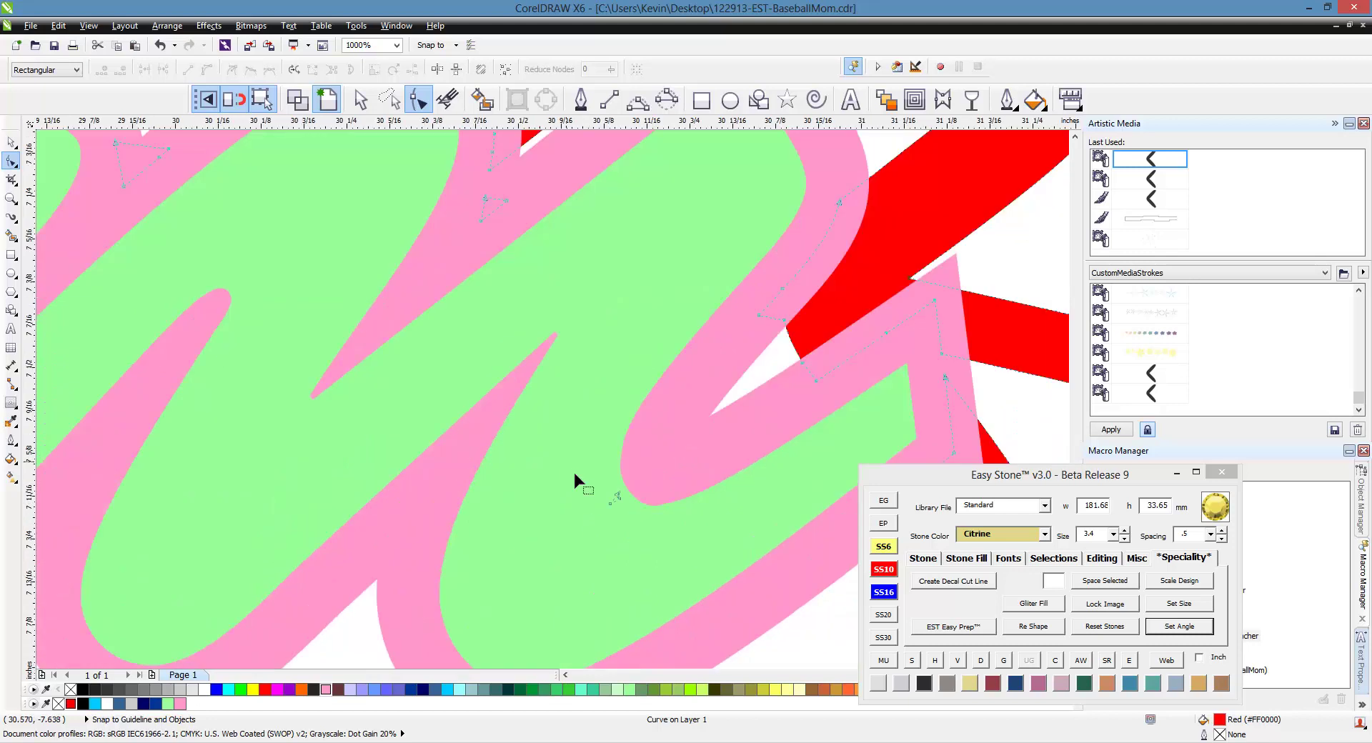
pyautogui.press('Delete')
pyautogui.scroll(-1, 772, 428)
pyautogui.scroll(1, 432, 287)
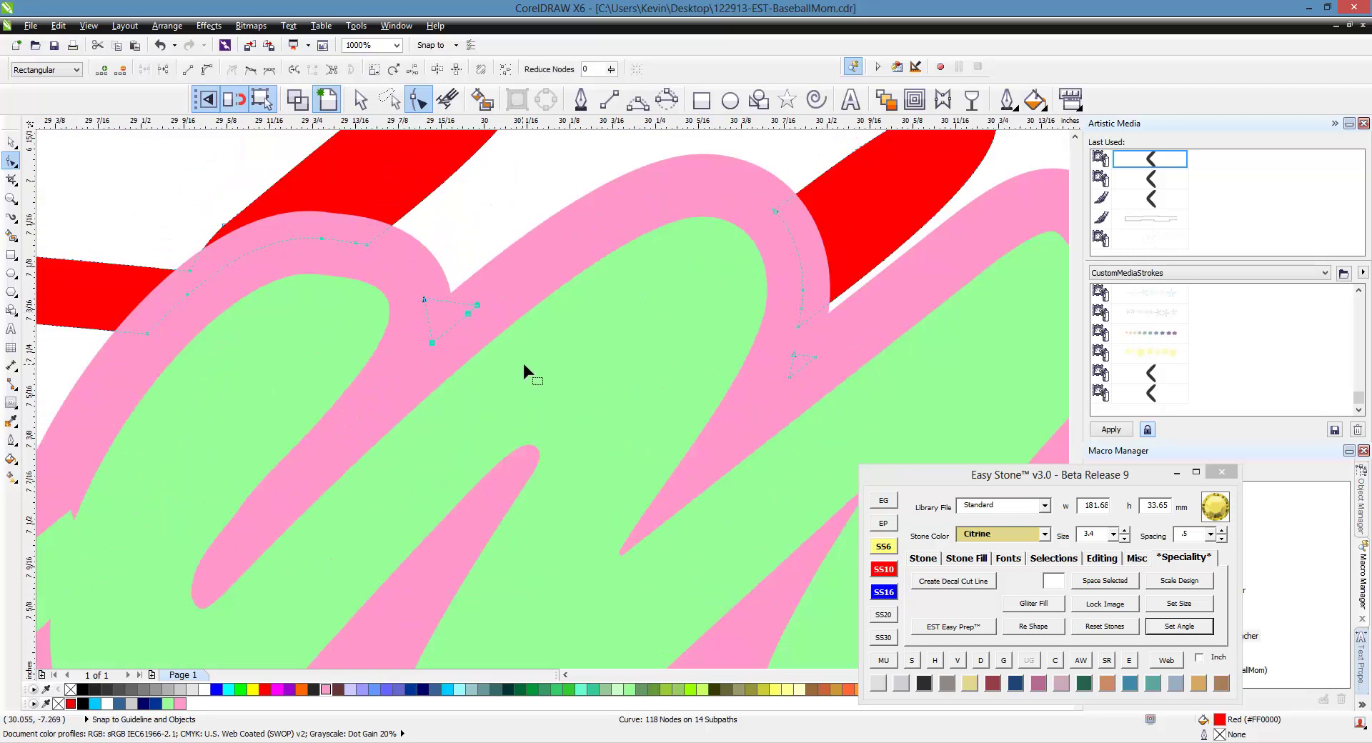
pyautogui.press('Delete')
pyautogui.scroll(-1, 653, 328)
pyautogui.scroll(1, 271, 372)
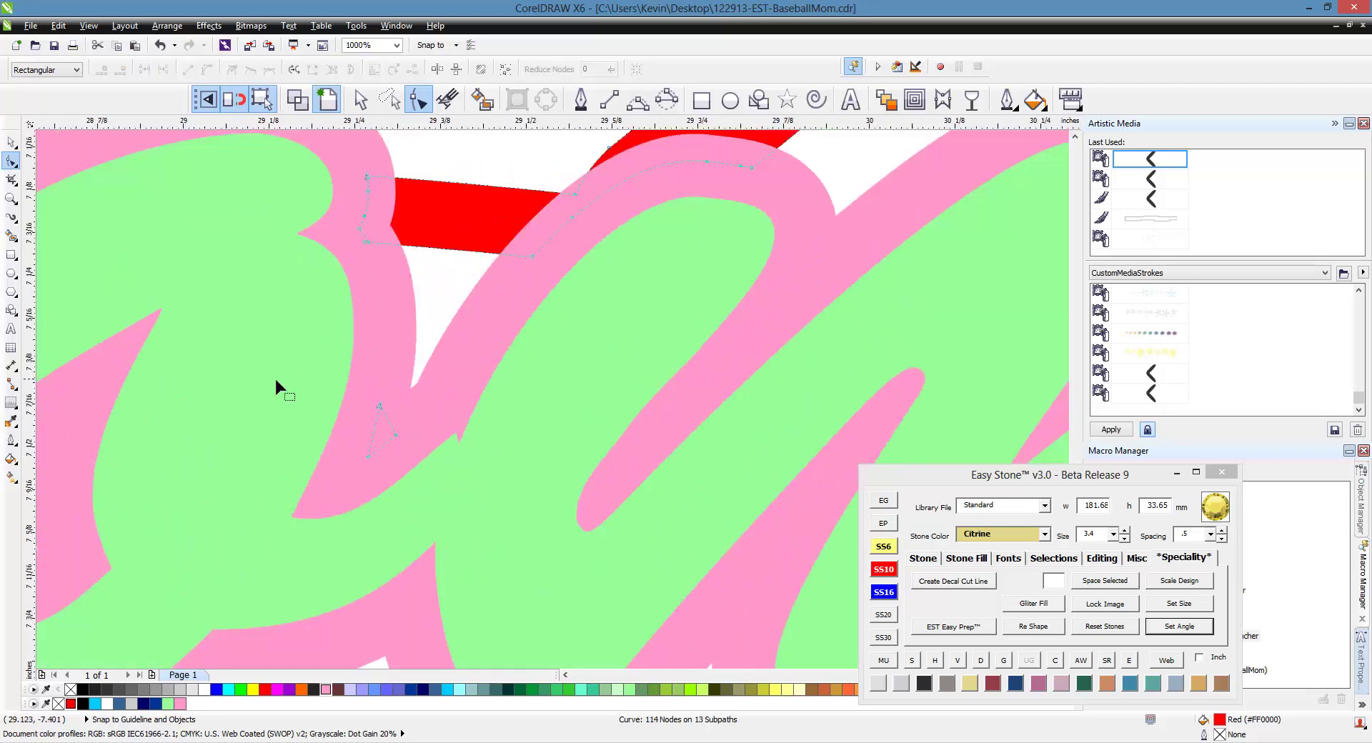
pyautogui.moveTo(269, 364); pyautogui.dragTo(433, 493)
pyautogui.press('Delete')
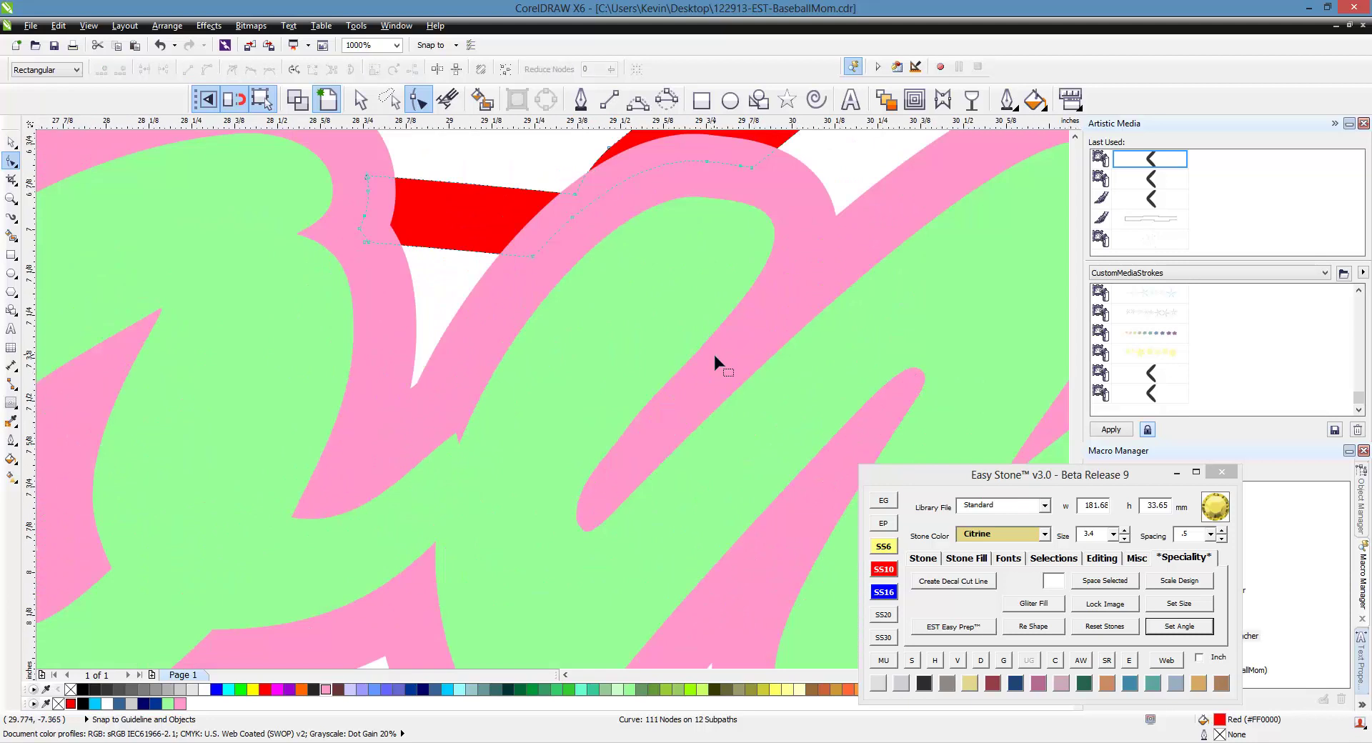
# Step: Delete the leftover stitching fragments along the last stroke of the capital M, including the red speck showing beside it
pyautogui.scroll(-2, 713, 351)
pyautogui.scroll(1, 478, 362)
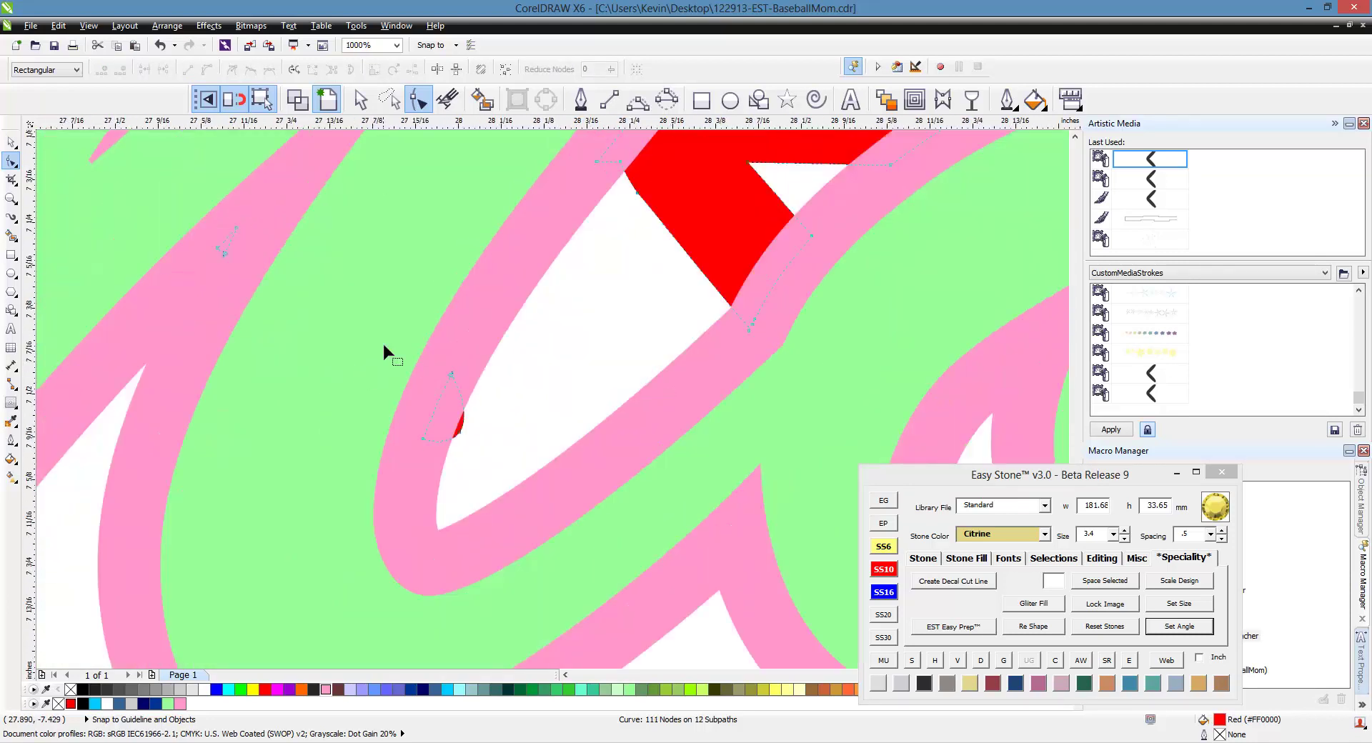
pyautogui.moveTo(384, 346); pyautogui.dragTo(501, 474)
pyautogui.press('Delete')
pyautogui.scroll(-2, 608, 407)
pyautogui.scroll(2, 368, 275)
pyautogui.press('Delete')
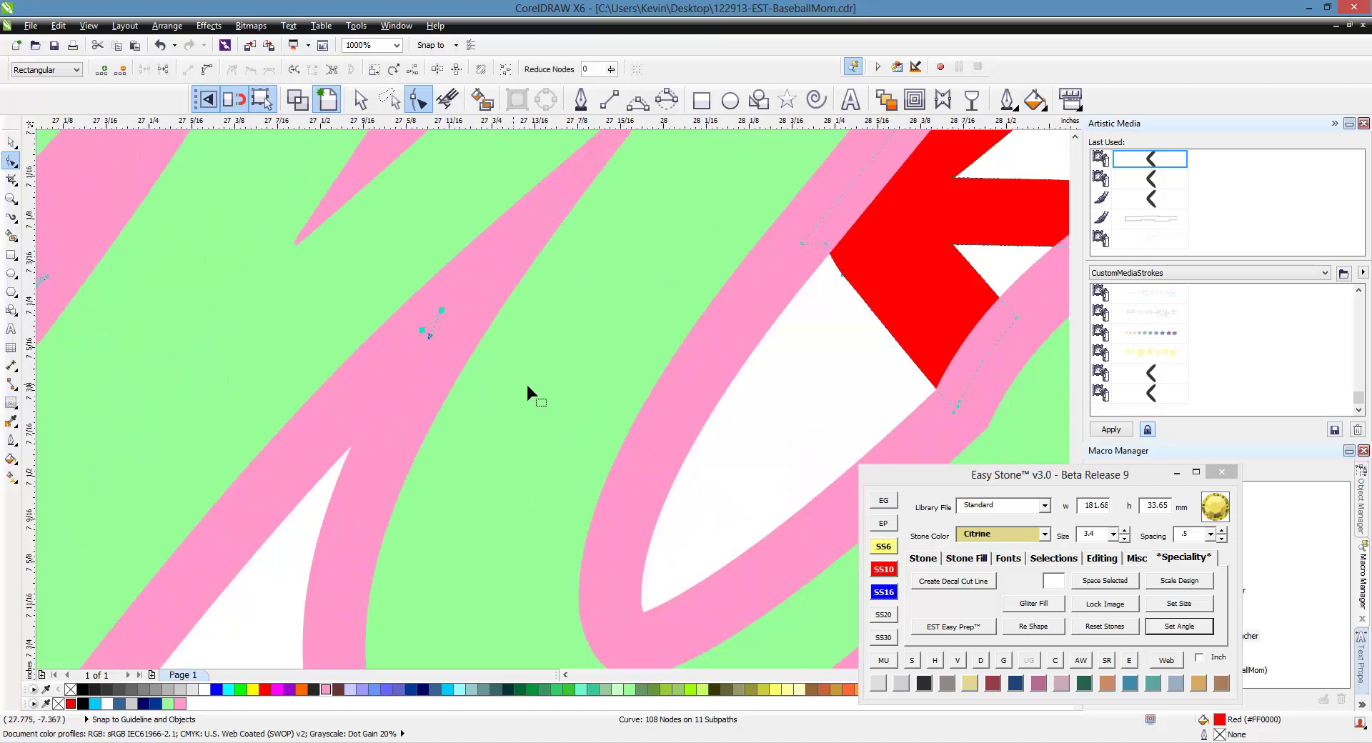
# Step: Delete the leftover red sliver and its nodes in the narrow gap between the first two legs of the capital M
pyautogui.scroll(-2, 526, 381)
pyautogui.scroll(1, 444, 506)
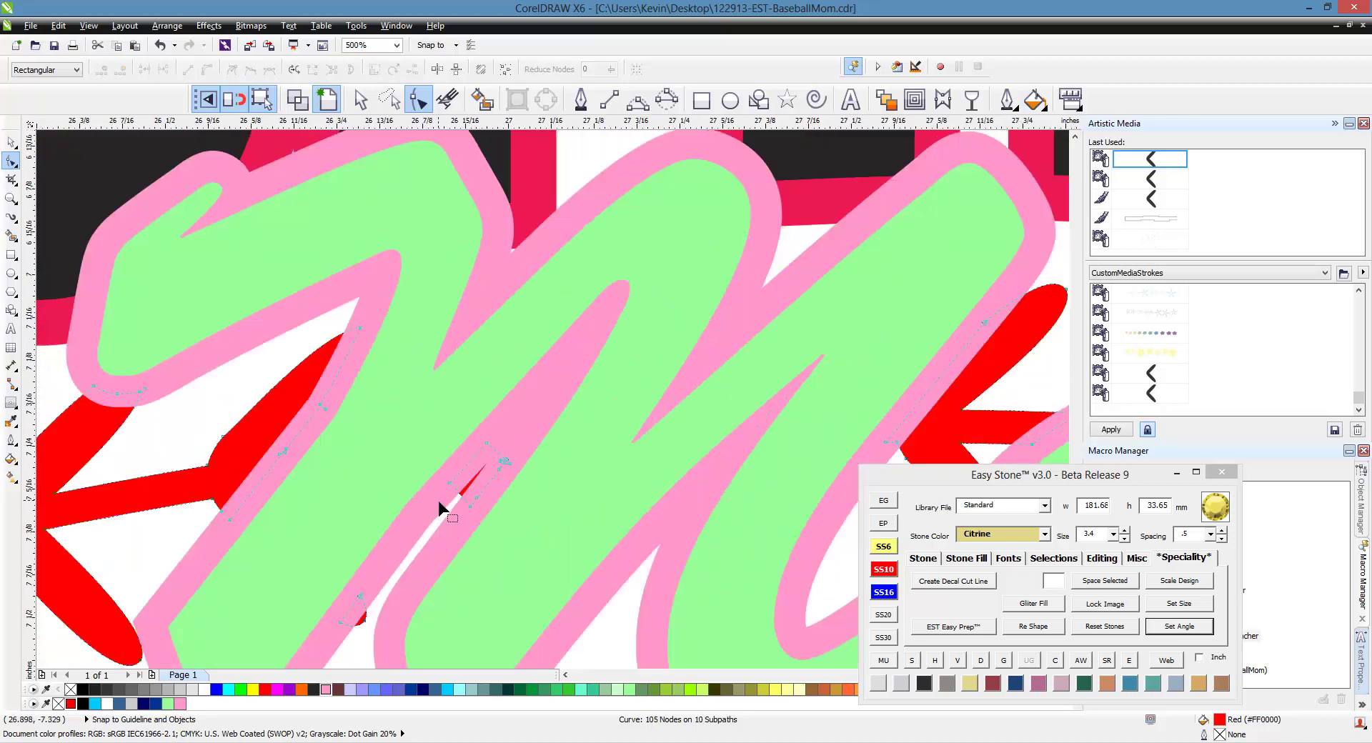
pyautogui.scroll(1, 469, 392)
pyautogui.moveTo(407, 358); pyautogui.dragTo(611, 532)
pyautogui.press('Delete')
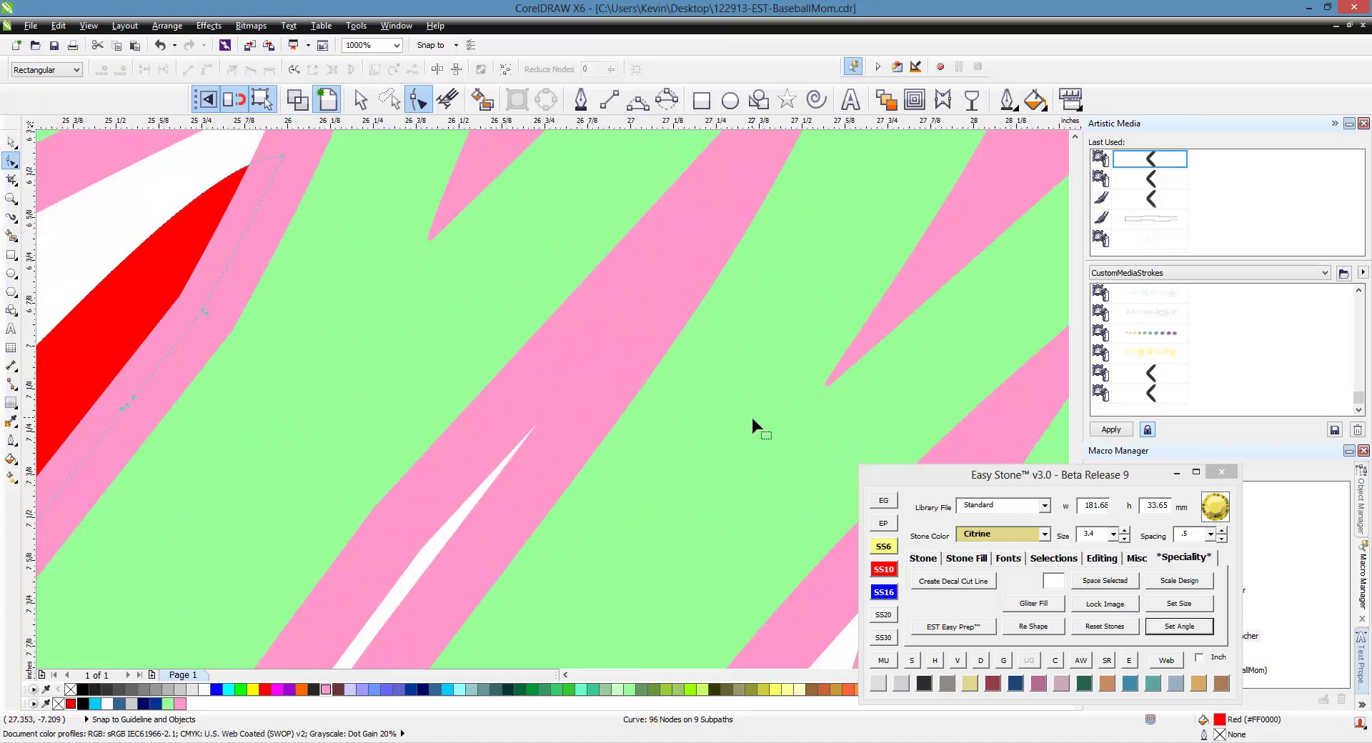
# Step: Check the stitching edges beside the capital M's first leg and delete the small red fragment showing near its lower end
pyautogui.scroll(-1, 754, 421)
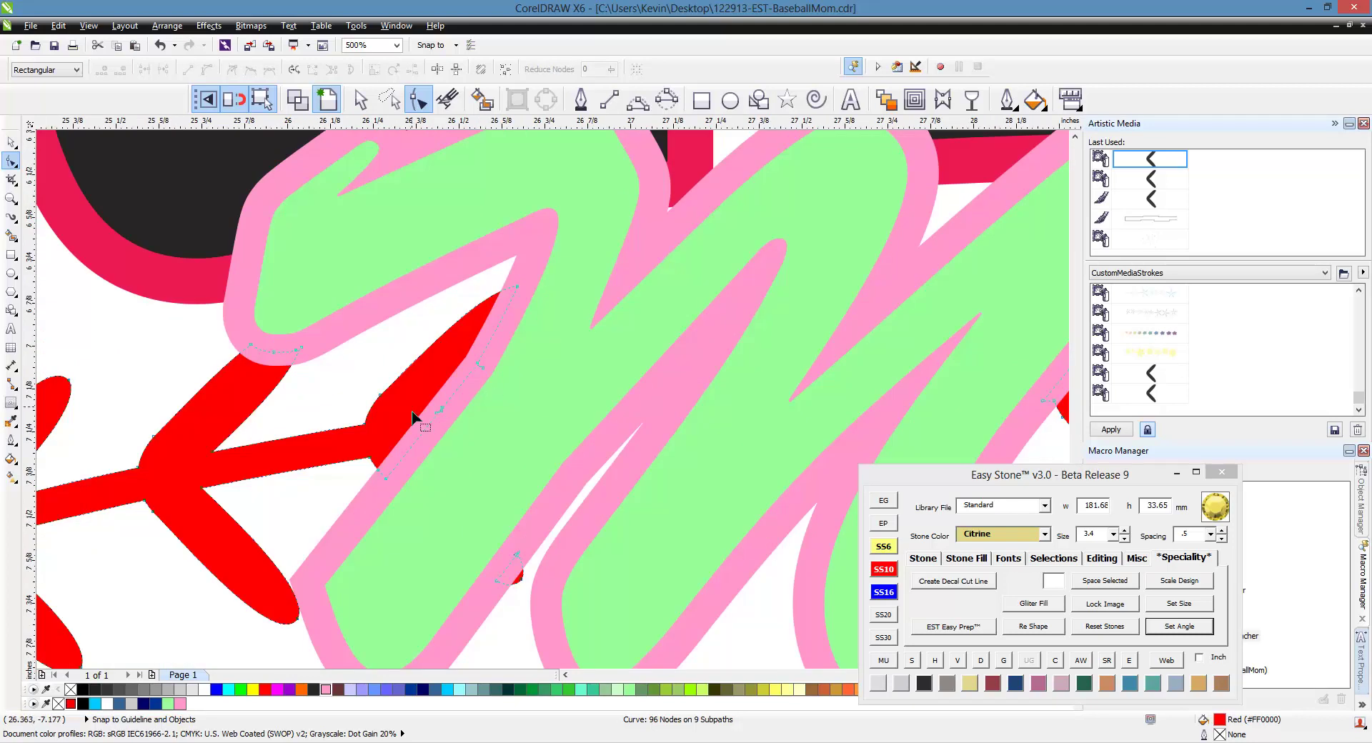
pyautogui.scroll(1, 413, 434)
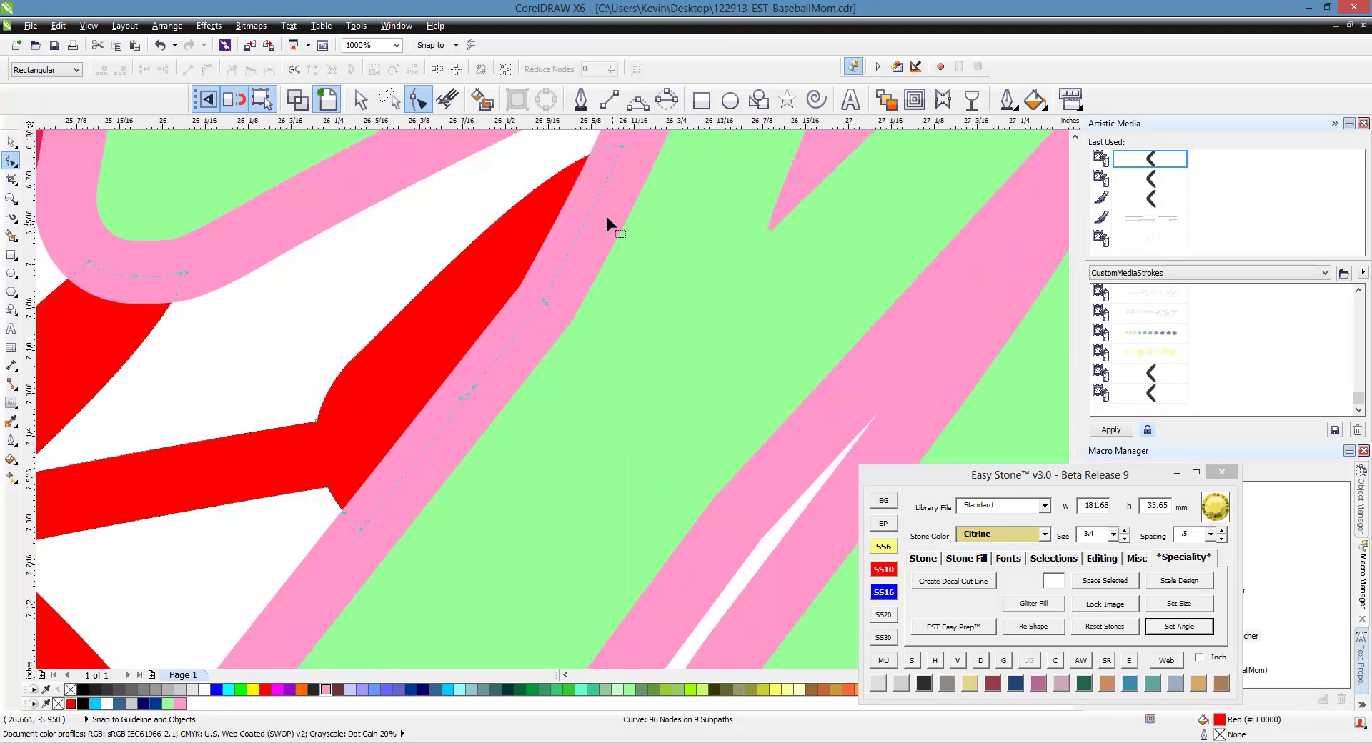
pyautogui.scroll(-1, 74, 396)
pyautogui.scroll(-1, 74, 398)
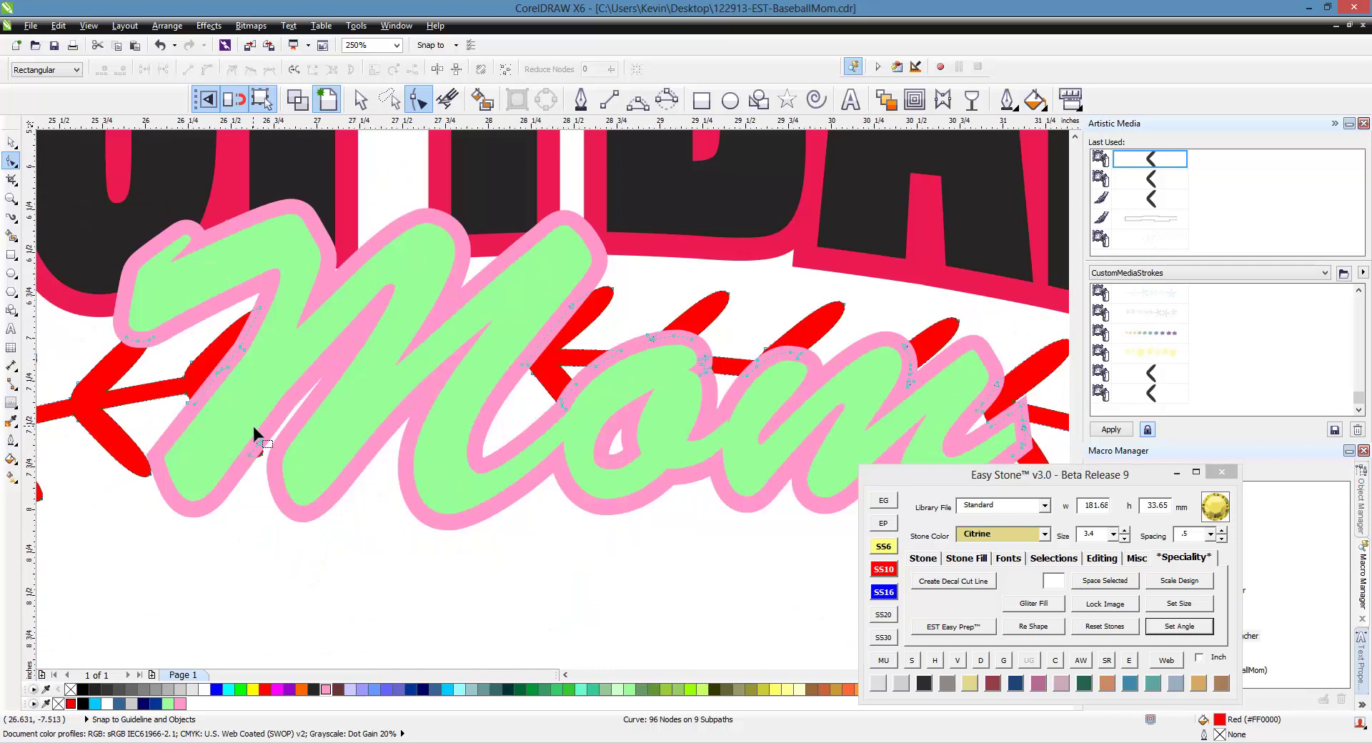
pyautogui.scroll(2, 233, 456)
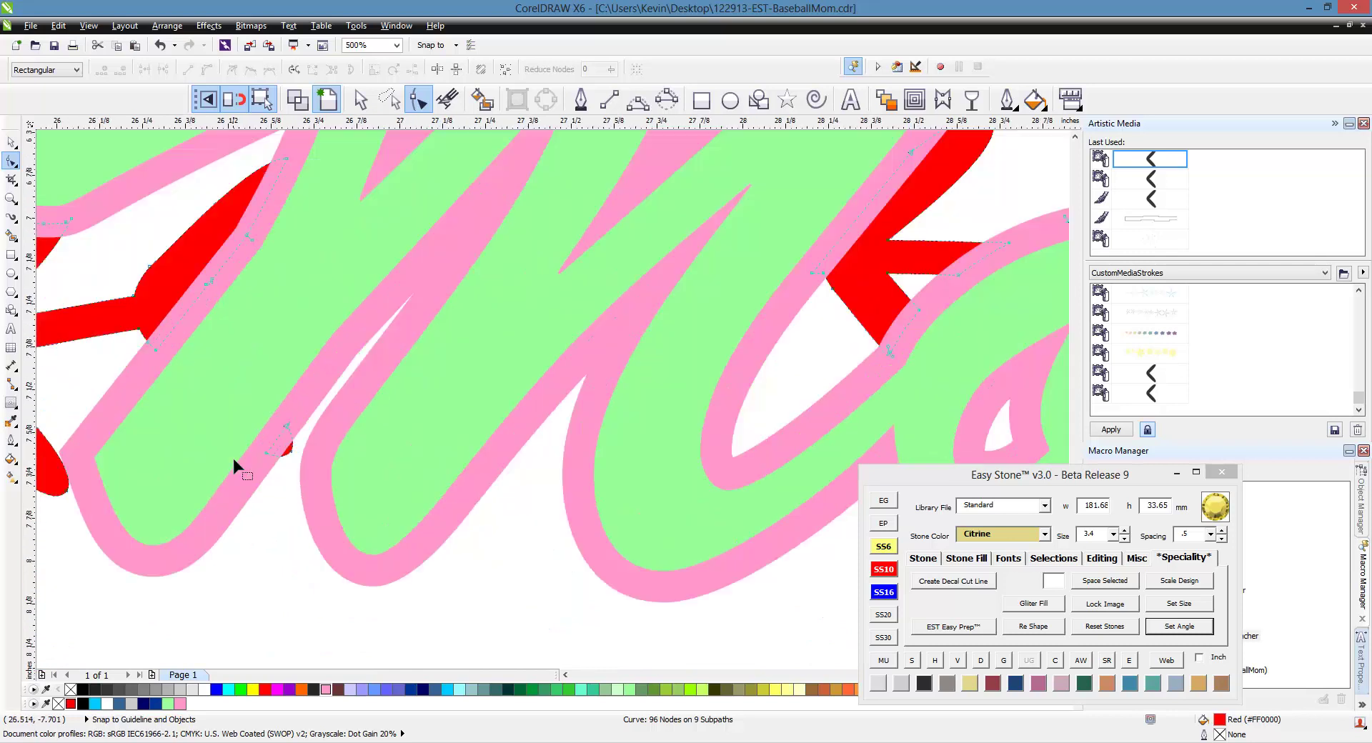
pyautogui.scroll(-3, 302, 427)
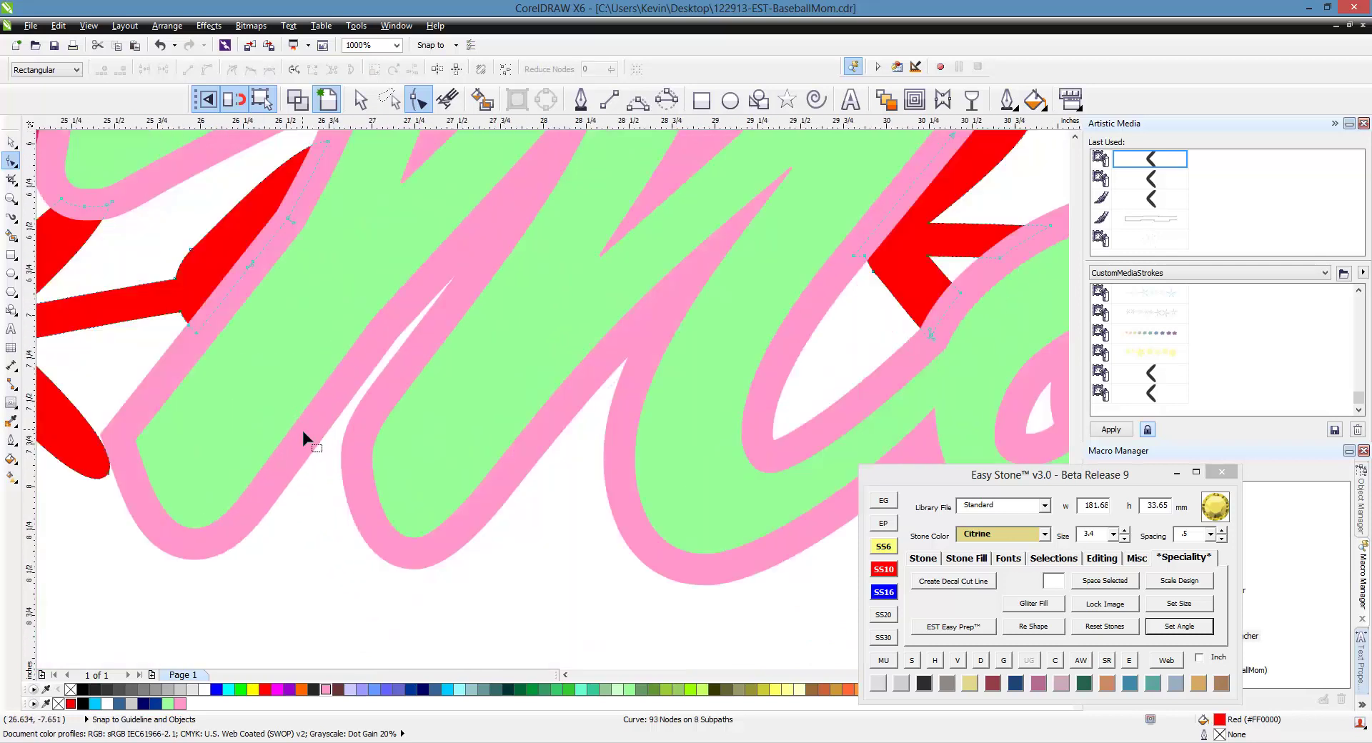
# Step: Move the trimmed lower stitching below Mom to check for remaining fragments, and undo the move
pyautogui.click(11, 143)
pyautogui.click(359, 587)
pyautogui.click(200, 411)
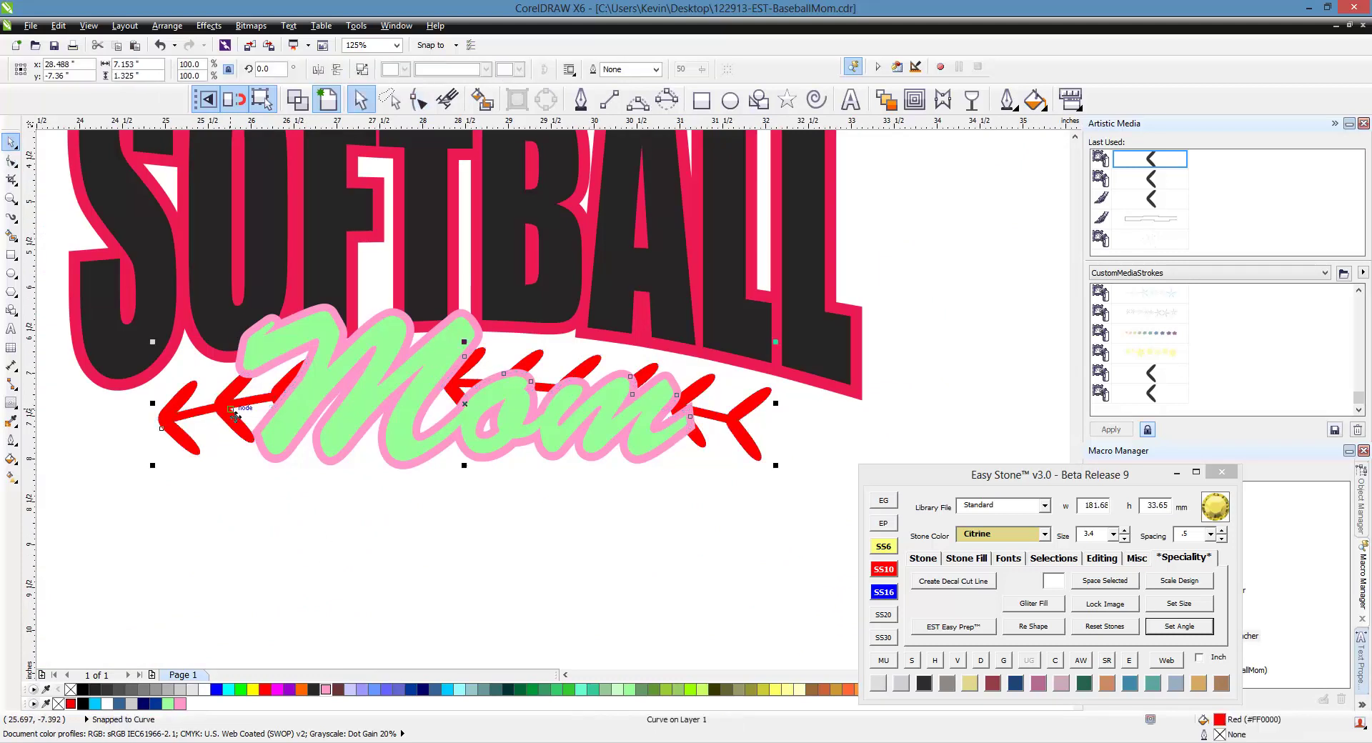
pyautogui.moveTo(230, 434); pyautogui.dragTo(230, 575)
pyautogui.click(365, 595)
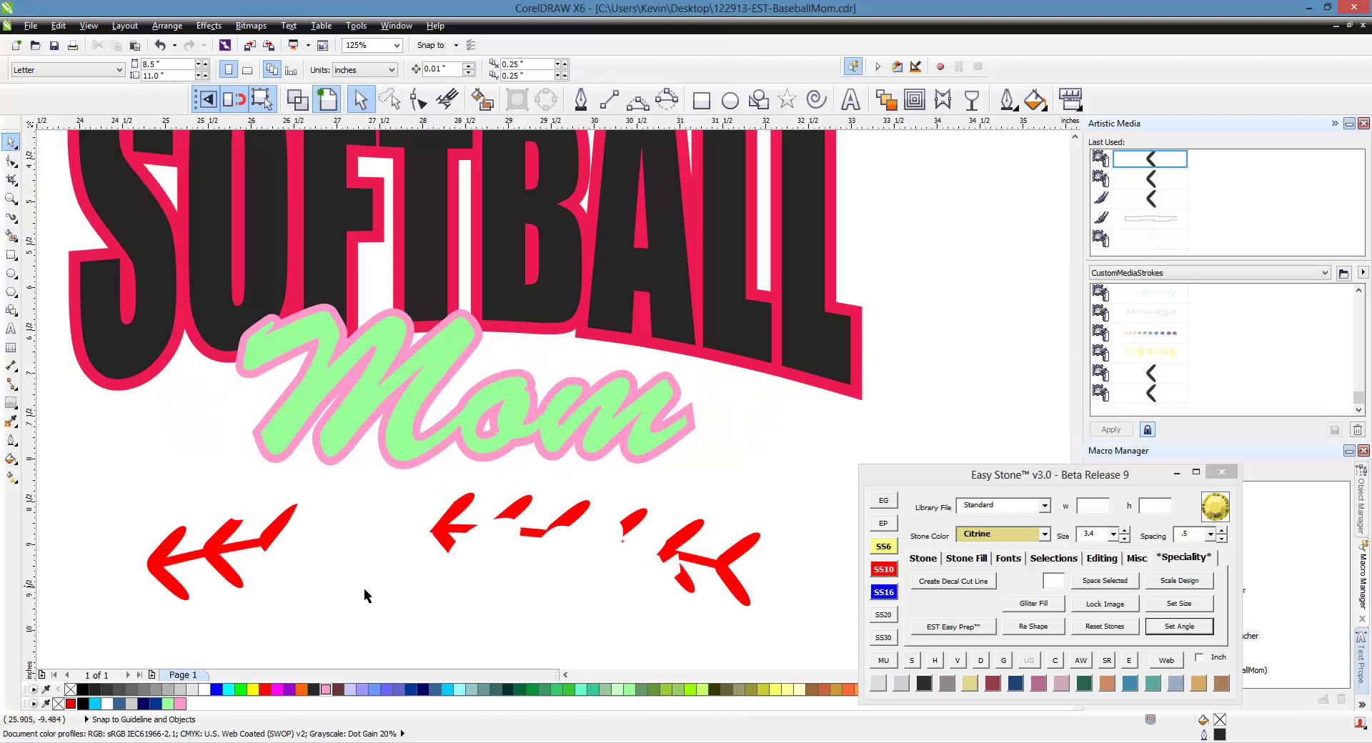
pyautogui.scroll(1, 612, 564)
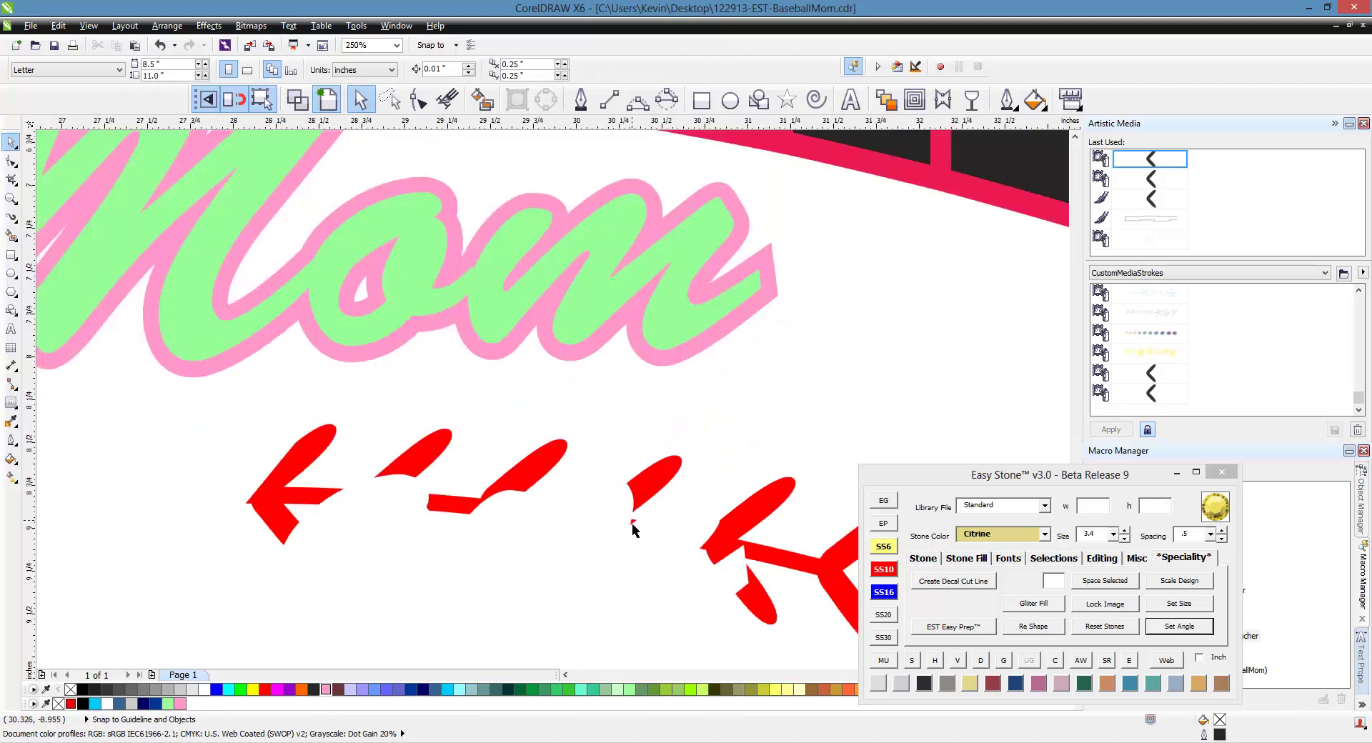
pyautogui.moveTo(633, 524); pyautogui.dragTo(661, 337)
# Step: Delete the tiny leftover stitching fragment beneath the valley between the final m's arches, and finish editing the stitching nodes
pyautogui.scroll(2, 676, 231)
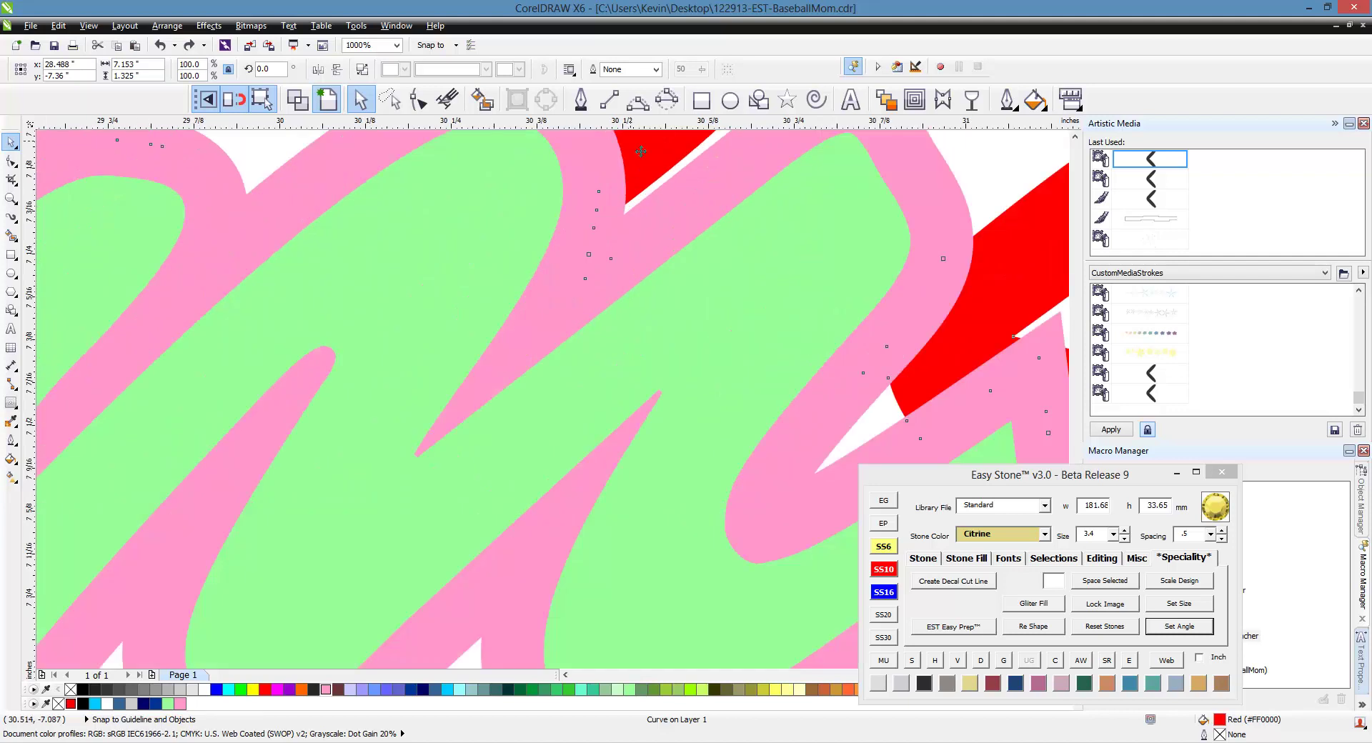
pyautogui.press('F10')
pyautogui.scroll(1, 578, 251)
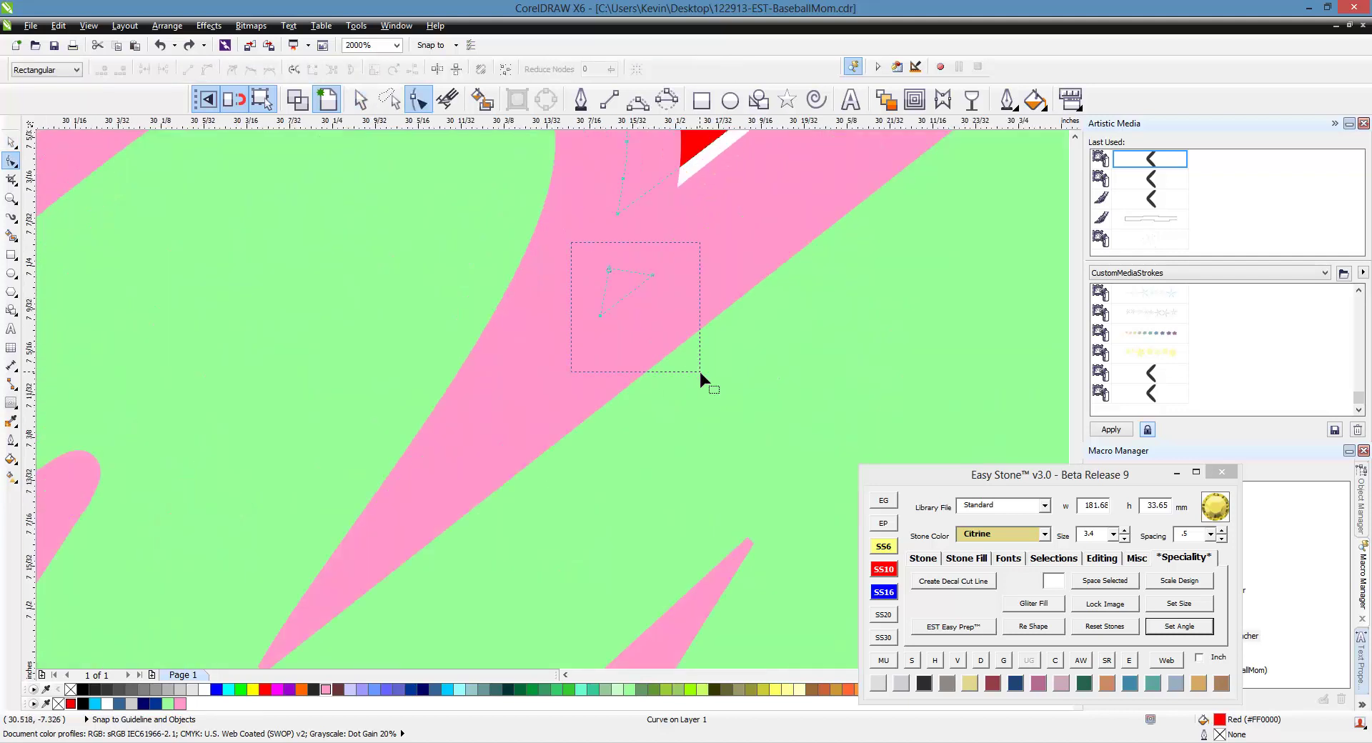
pyautogui.moveTo(701, 372); pyautogui.dragTo(701, 373)
pyautogui.scroll(-2, 699, 361)
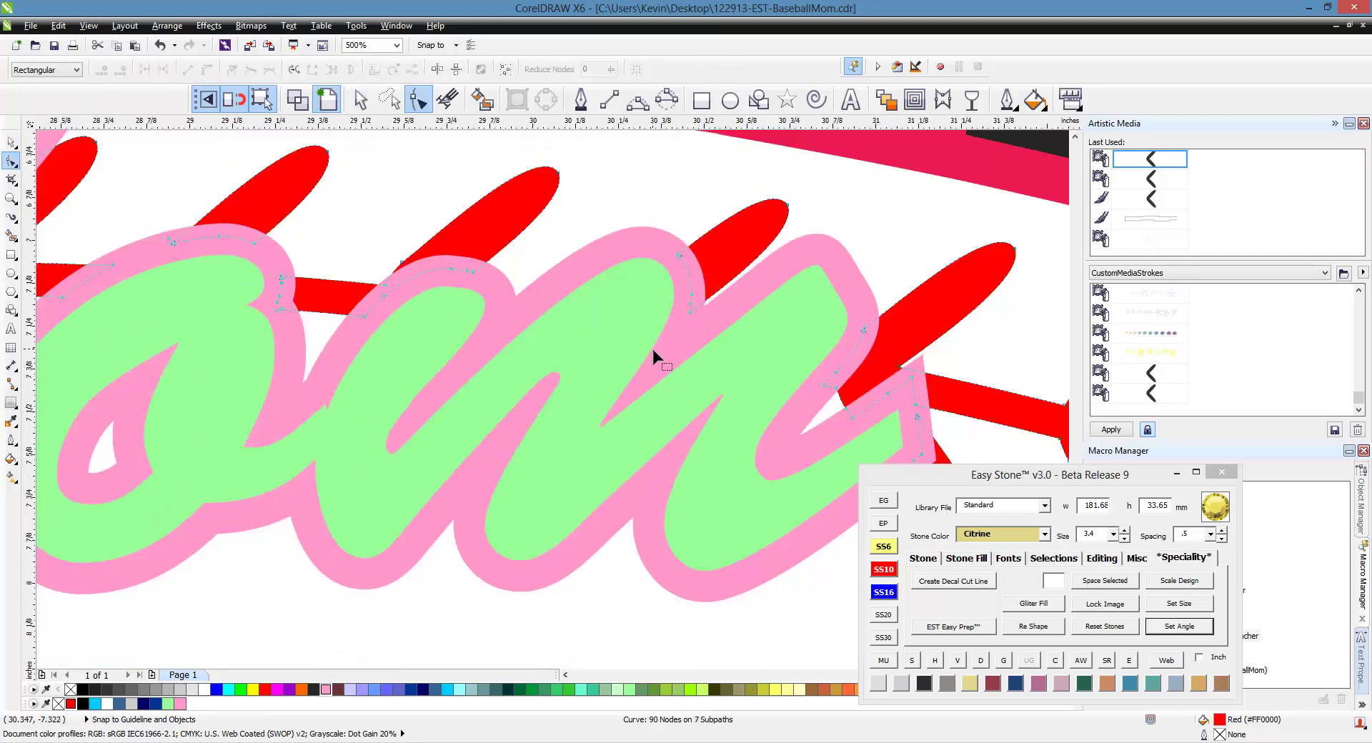
pyautogui.scroll(-1, 651, 344)
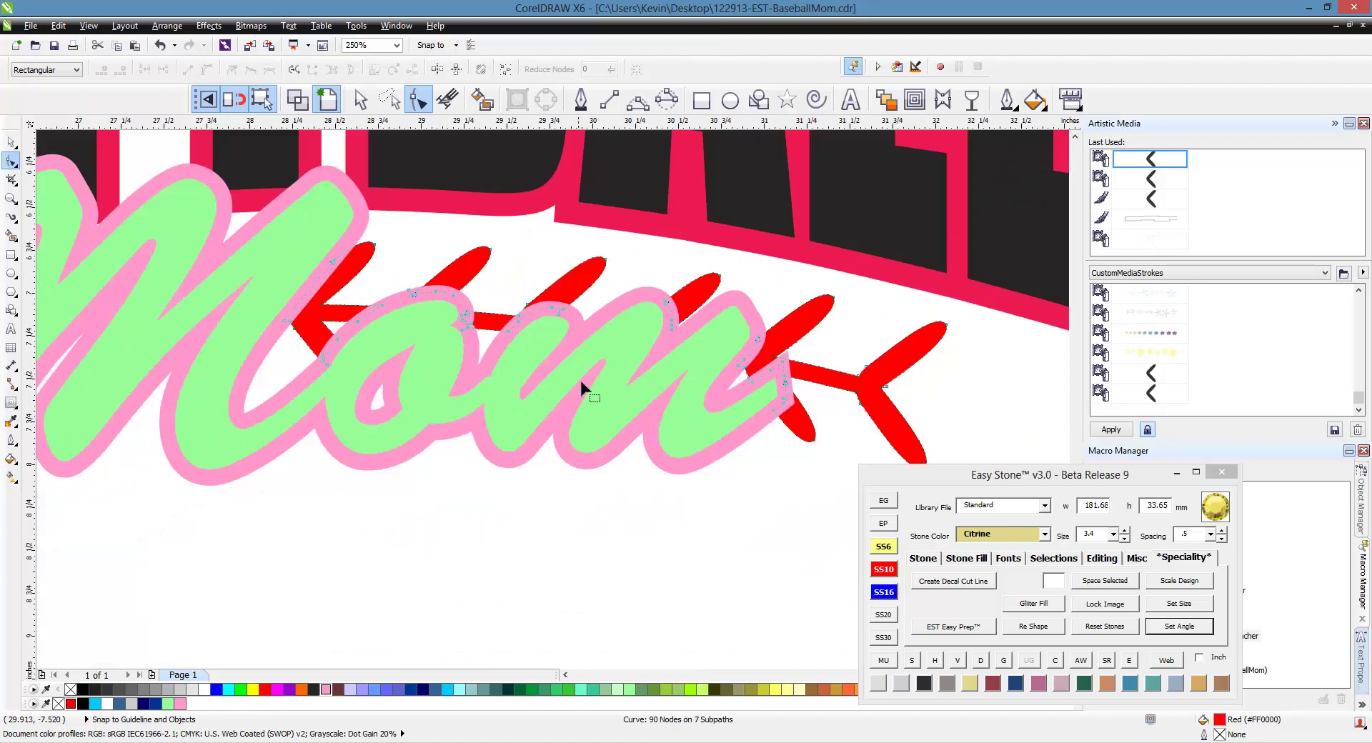
pyautogui.scroll(-1, 902, 411)
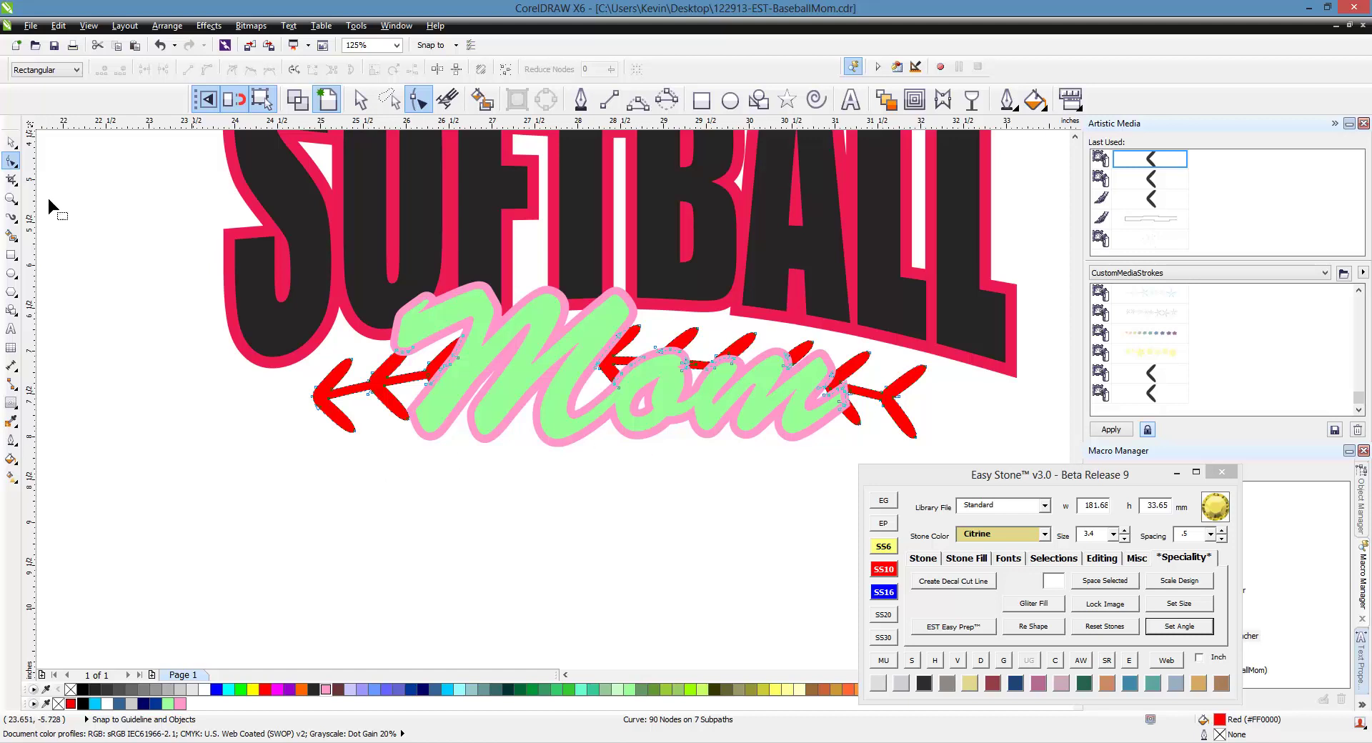
pyautogui.click(13, 145)
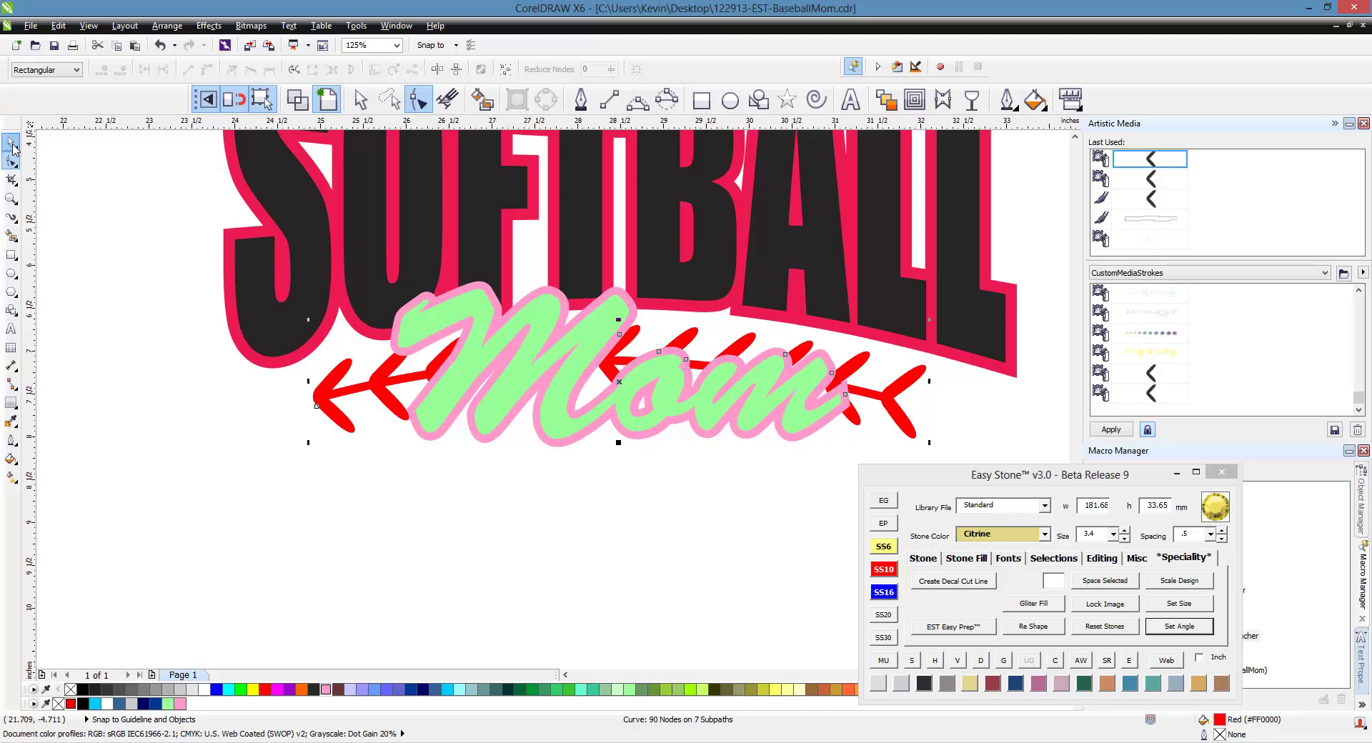
pyautogui.click(204, 434)
pyautogui.scroll(-1, 345, 513)
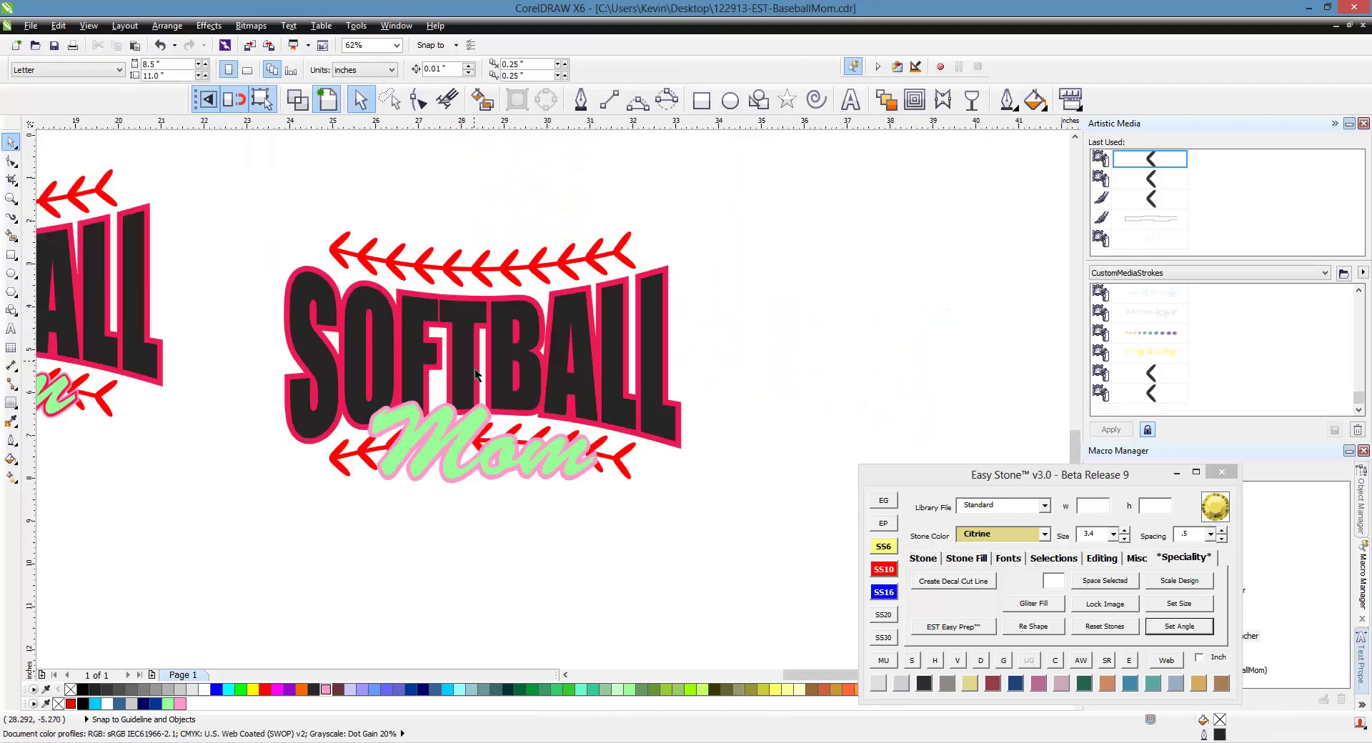
pyautogui.scroll(1, 396, 407)
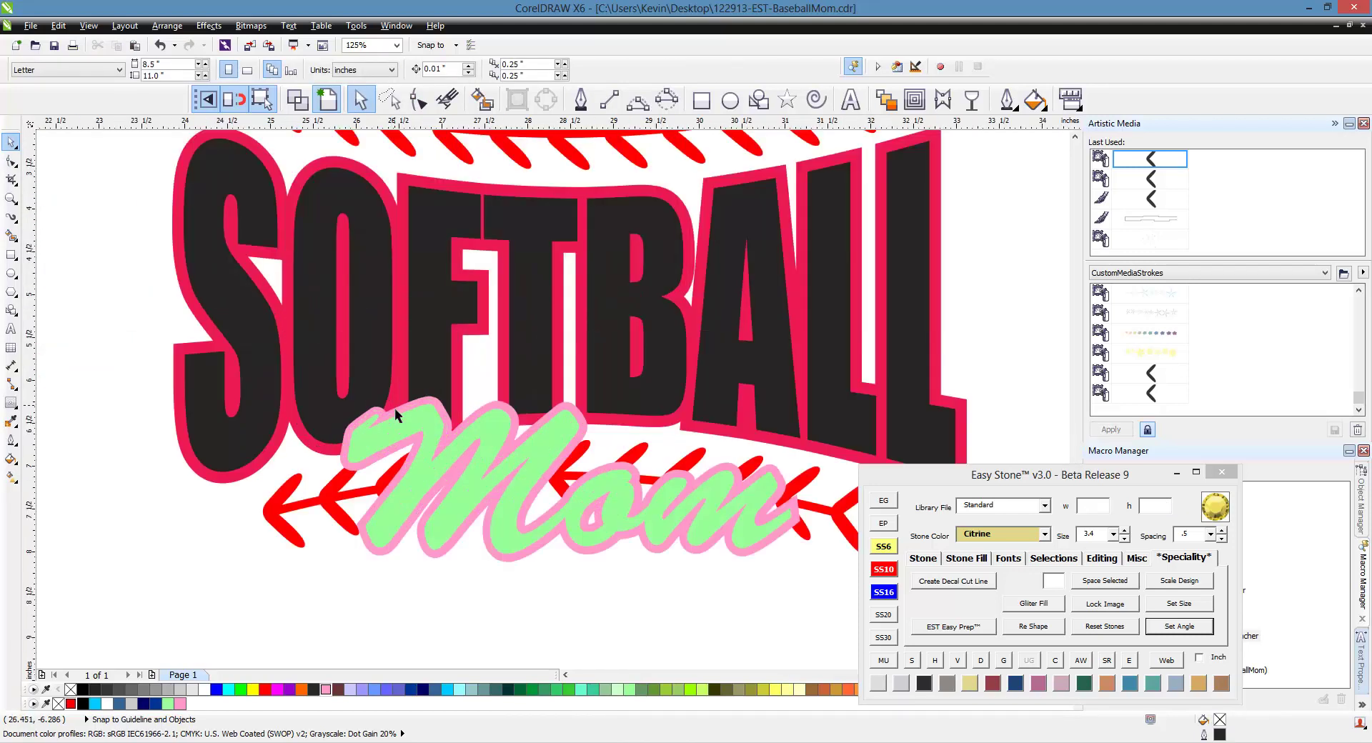
pyautogui.click(586, 434)
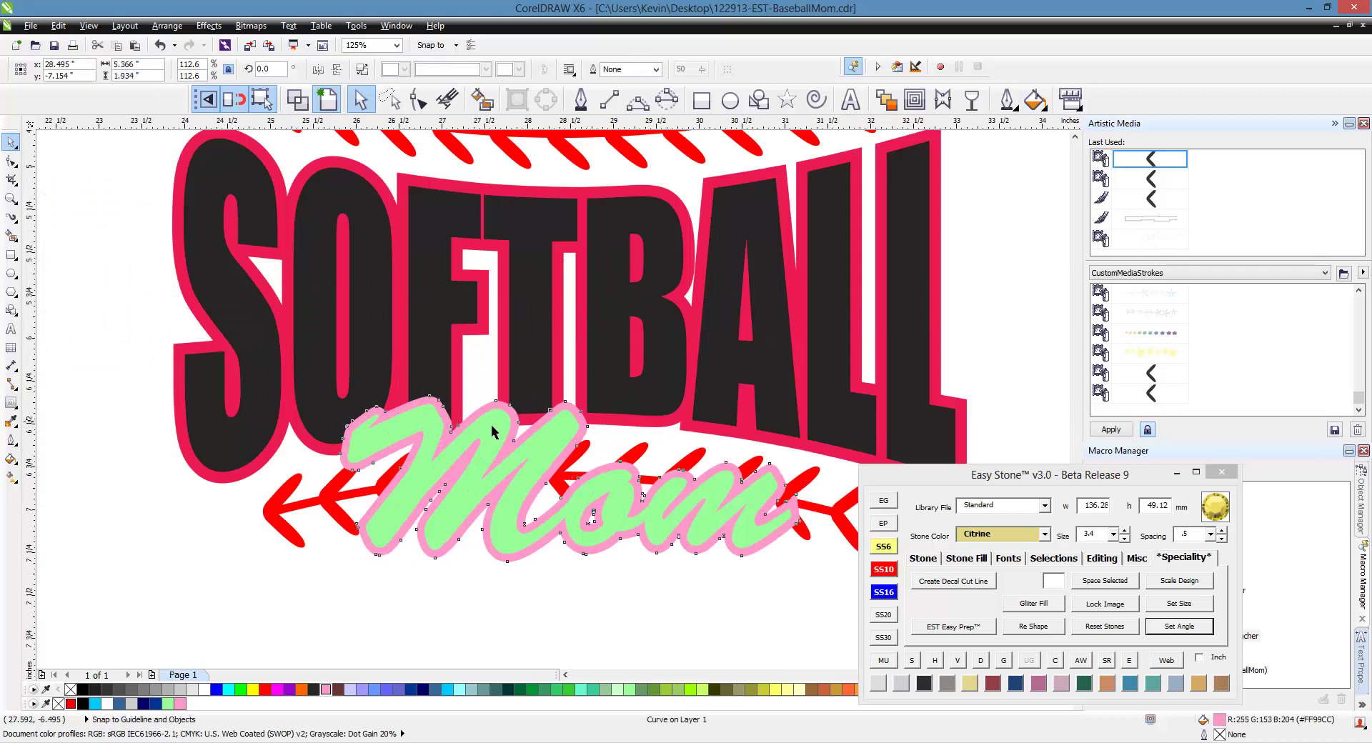
pyautogui.scroll(1, 491, 424)
pyautogui.scroll(-1, 582, 352)
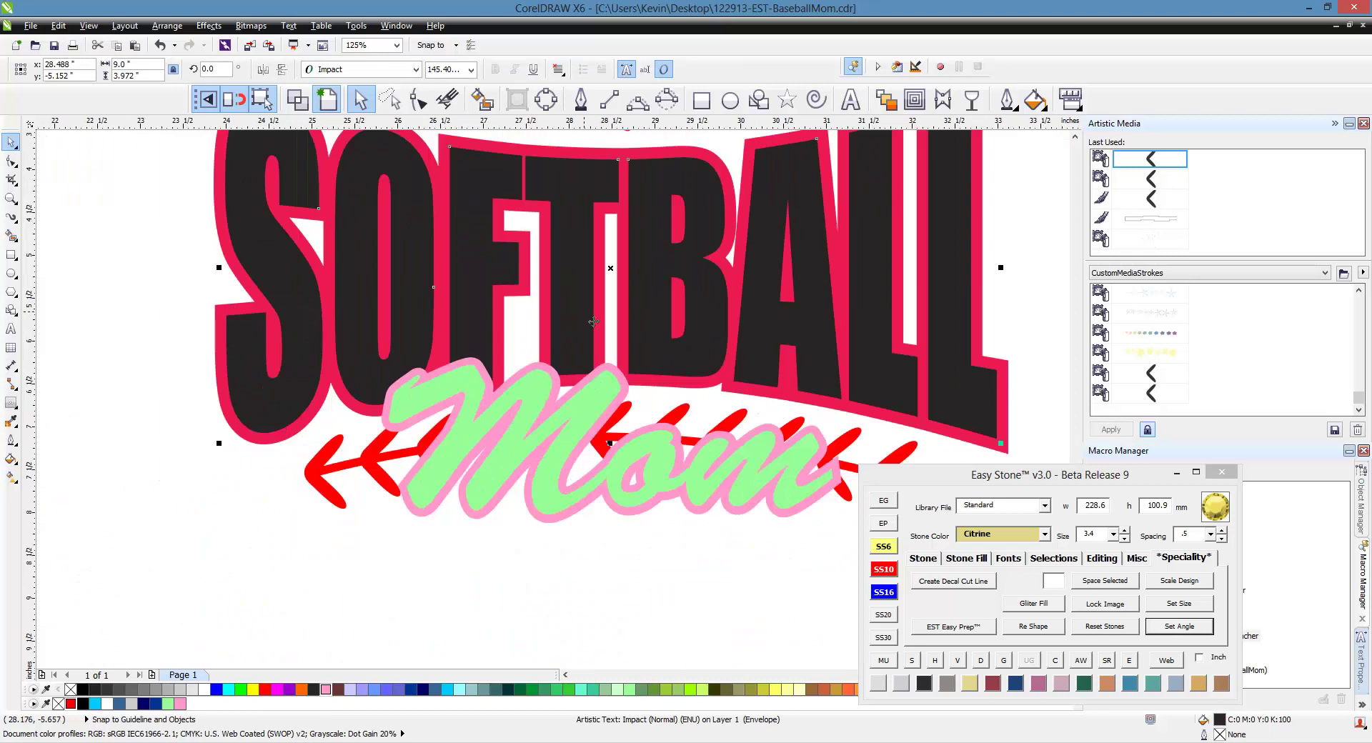
pyautogui.click(455, 357)
pyautogui.click(376, 572)
pyautogui.scroll(1, 547, 375)
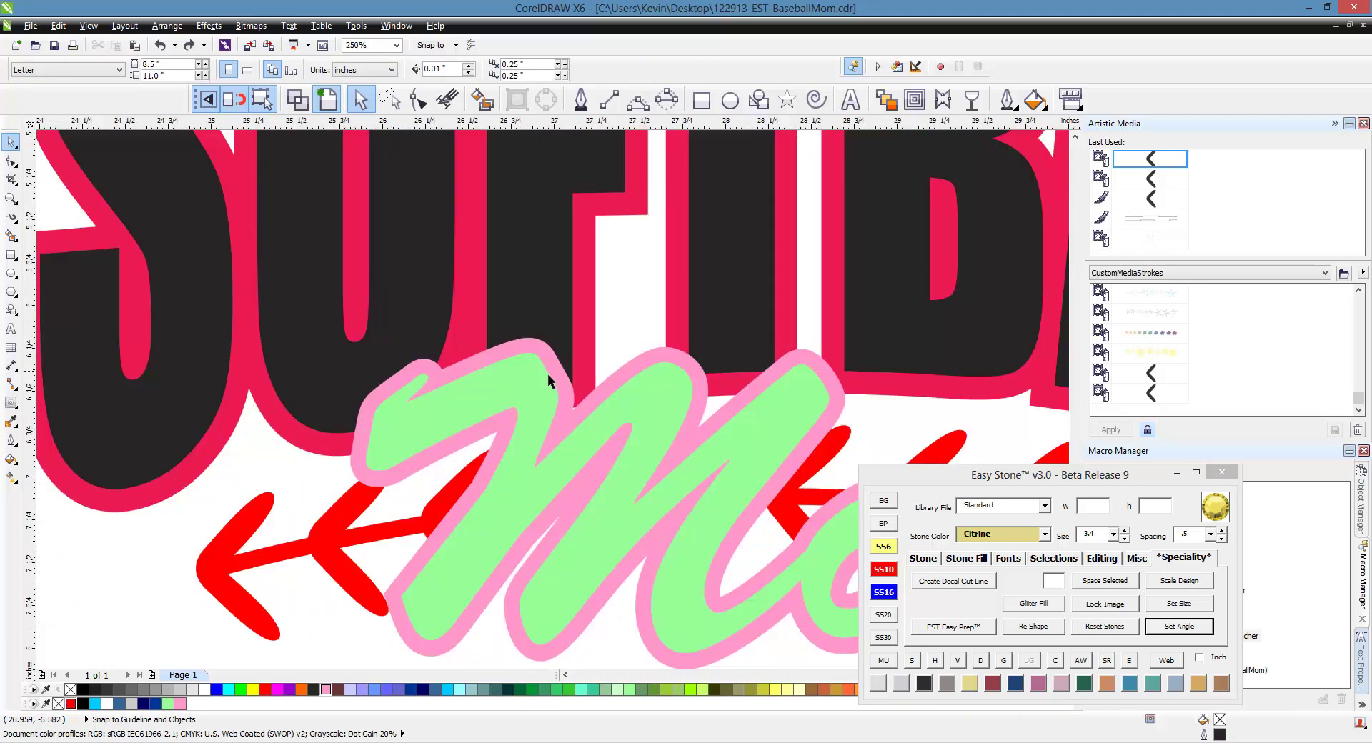
# Step: Trim the black SOFTBALL text with the pink Mom outline and select the text to check its trimmed edge
pyautogui.click(657, 357)
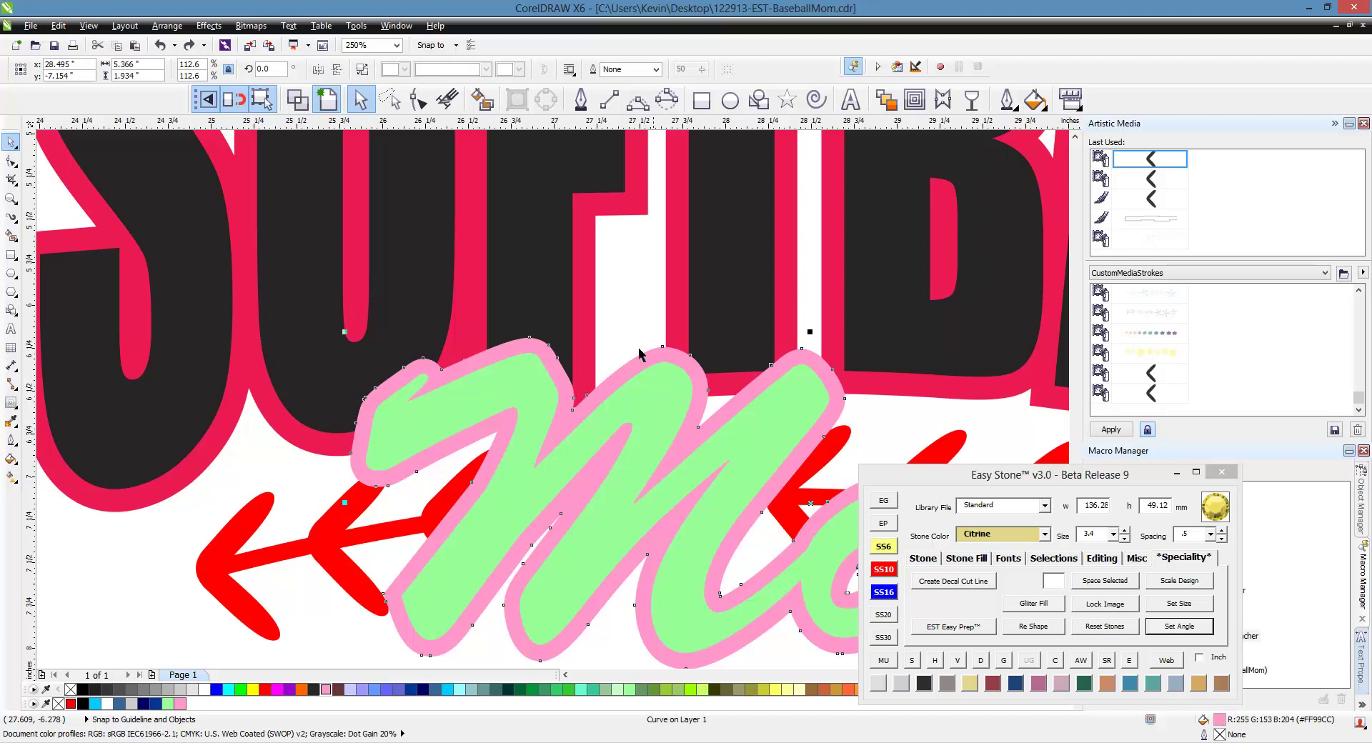
pyautogui.keyDown('shift'); pyautogui.click(527, 315); pyautogui.keyUp('shift')
pyautogui.click(468, 69)
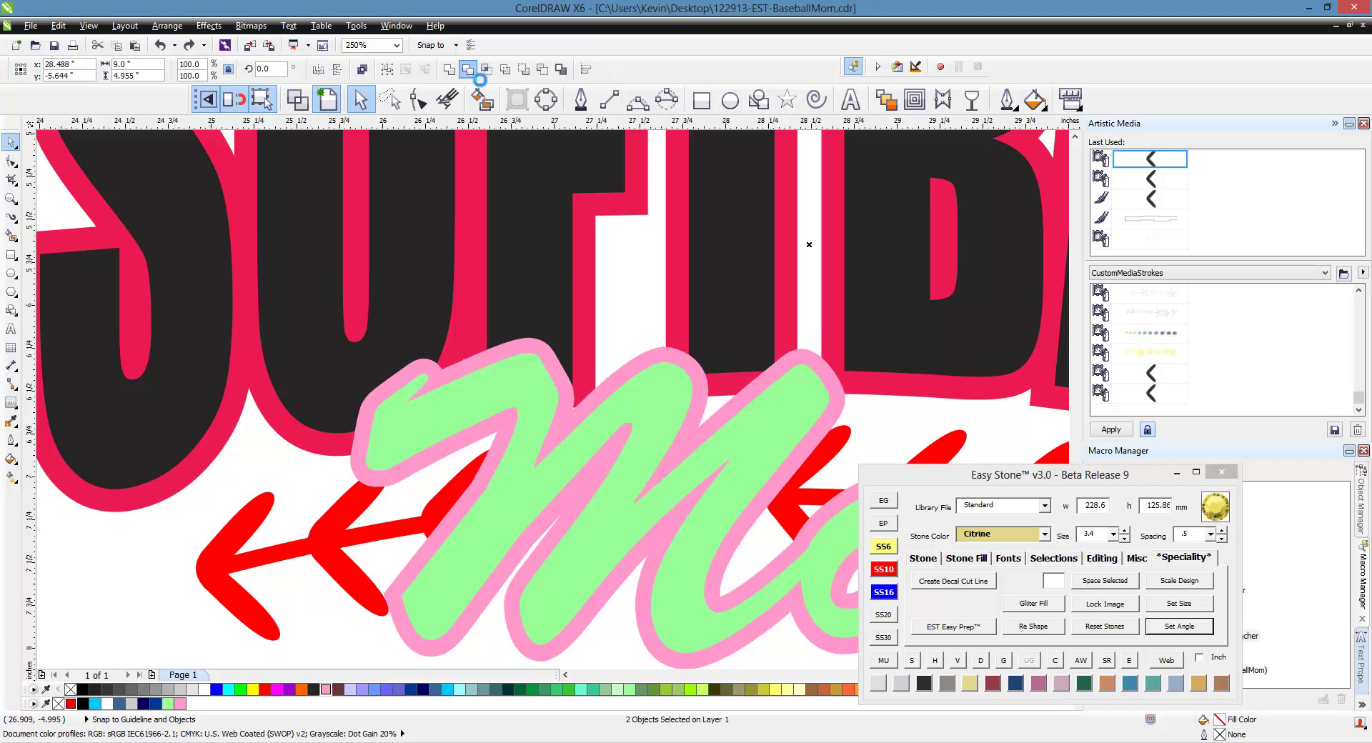
pyautogui.scroll(-1, 641, 381)
pyautogui.click(379, 607)
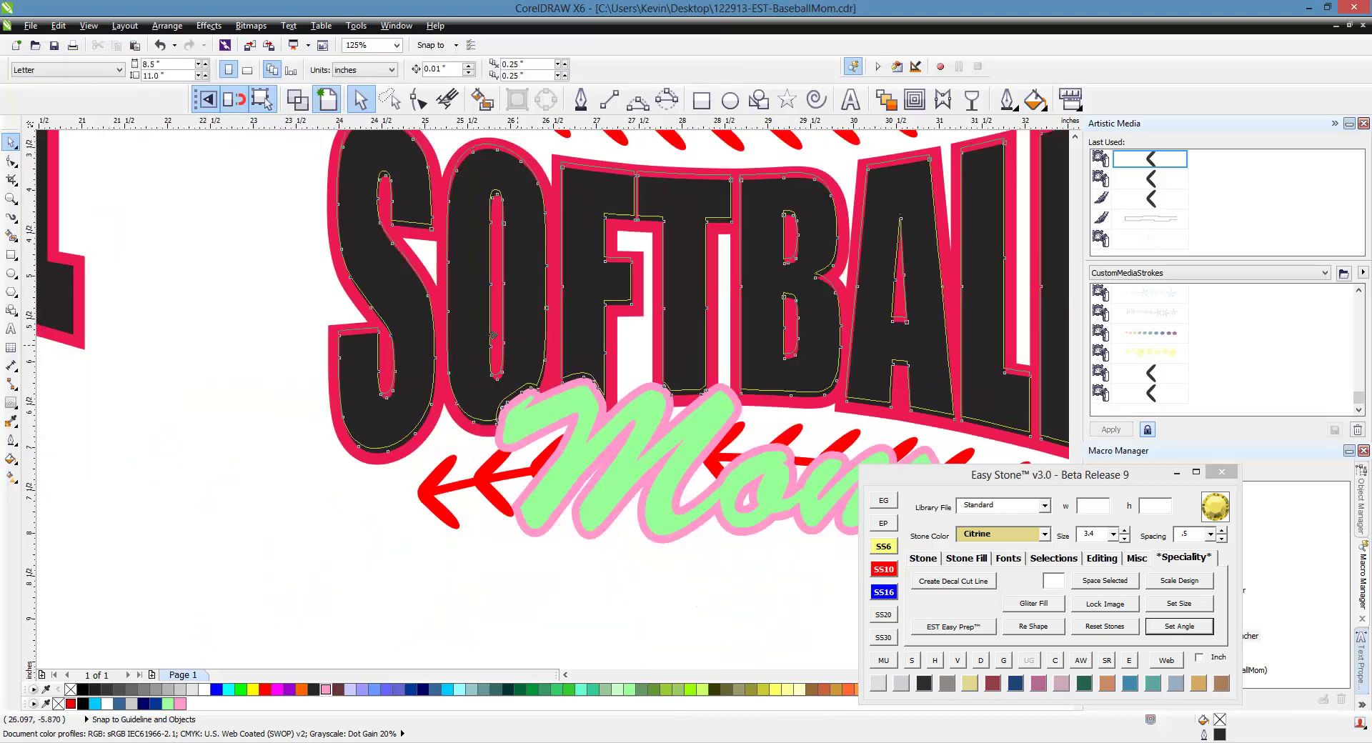
pyautogui.click(493, 335)
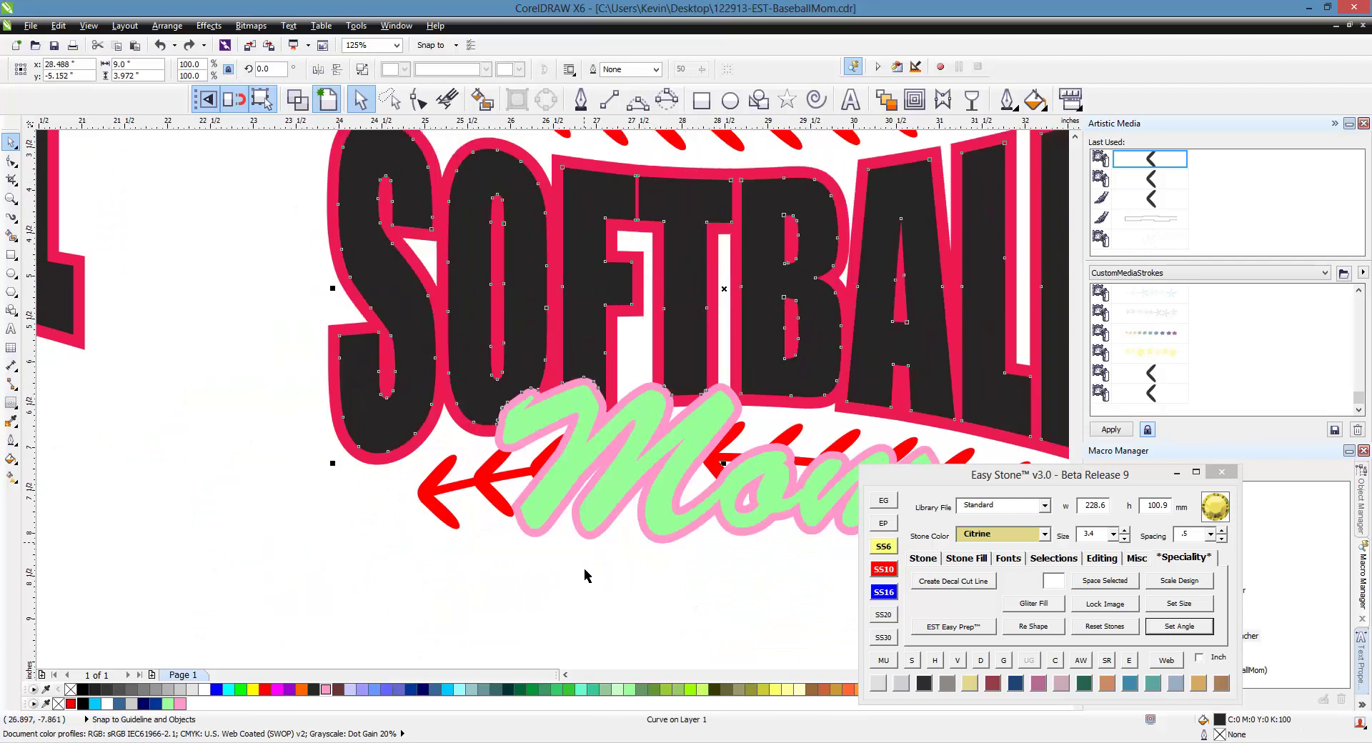
pyautogui.click(576, 630)
# Step: Weld the pink Mom outline and the crimson SOFTBALL outline into one shape
pyautogui.scroll(1, 577, 405)
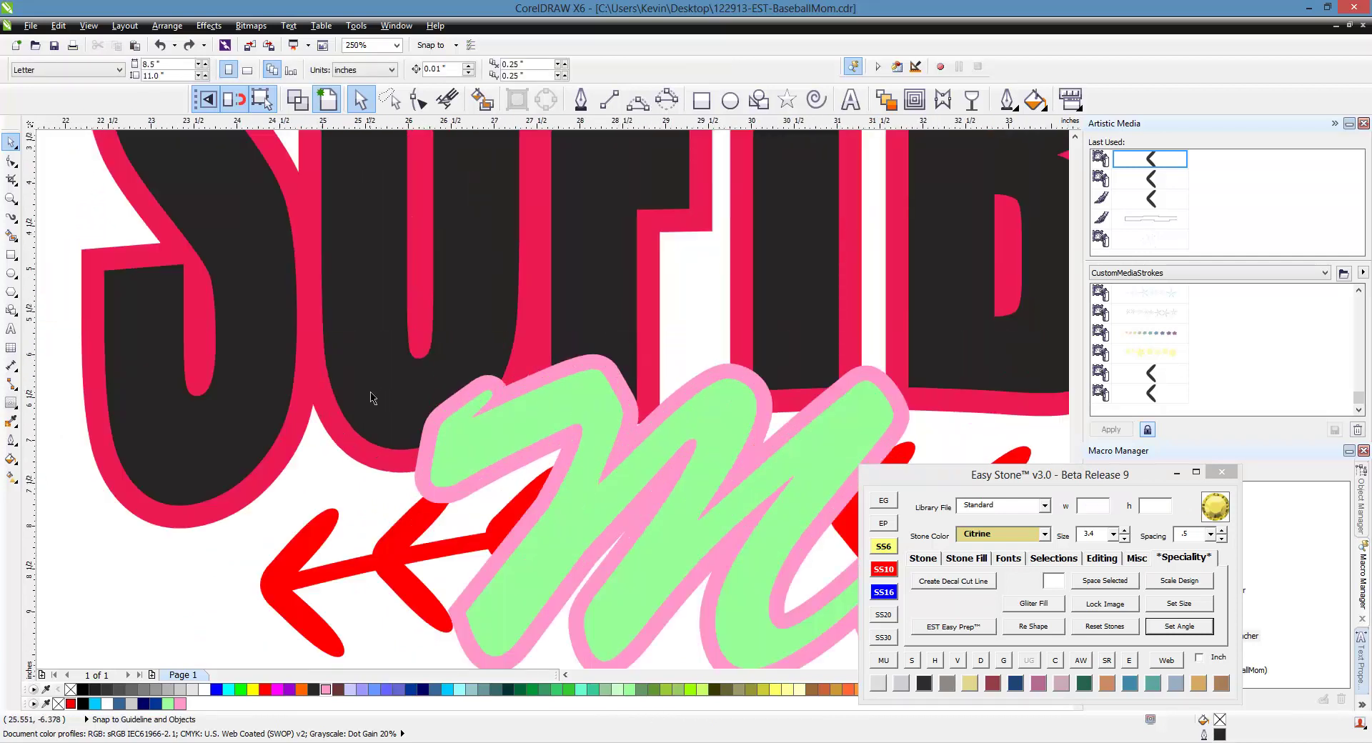
pyautogui.scroll(-1, 372, 396)
pyautogui.scroll(1, 363, 439)
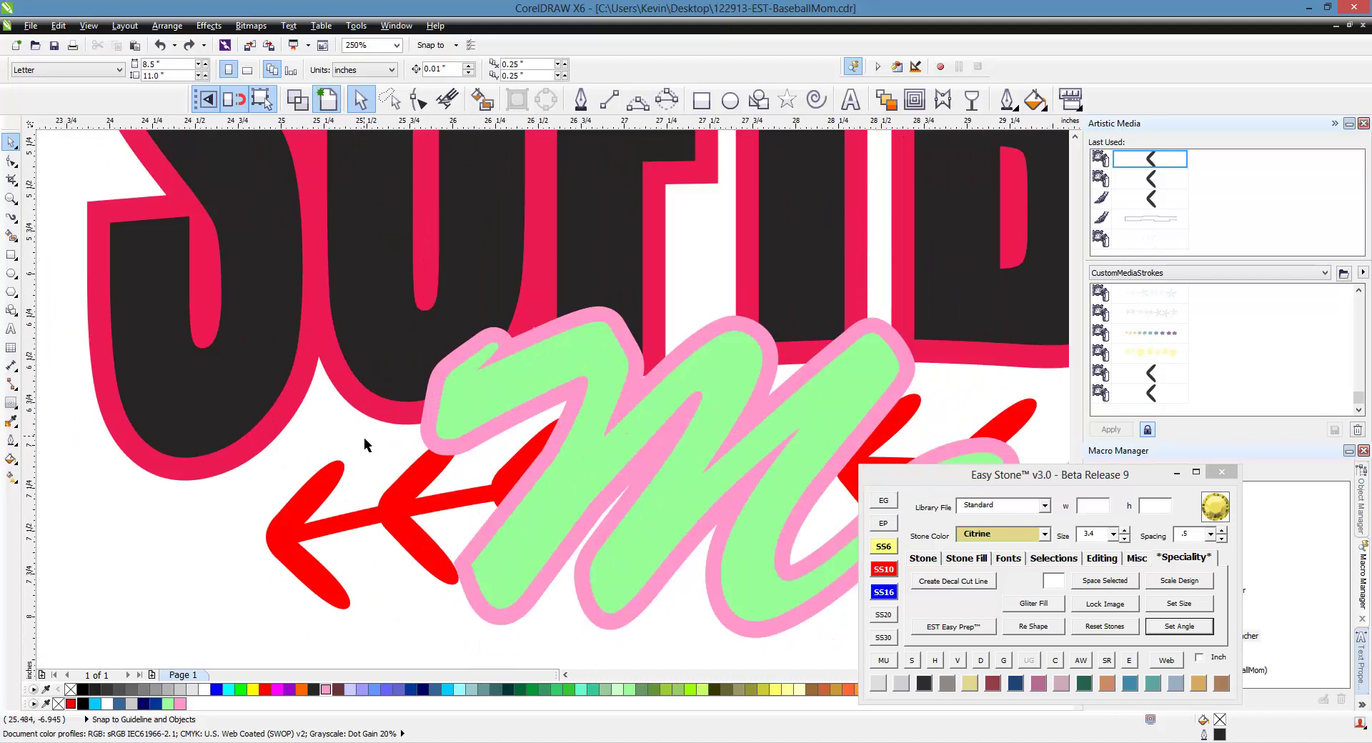
pyautogui.click(427, 450)
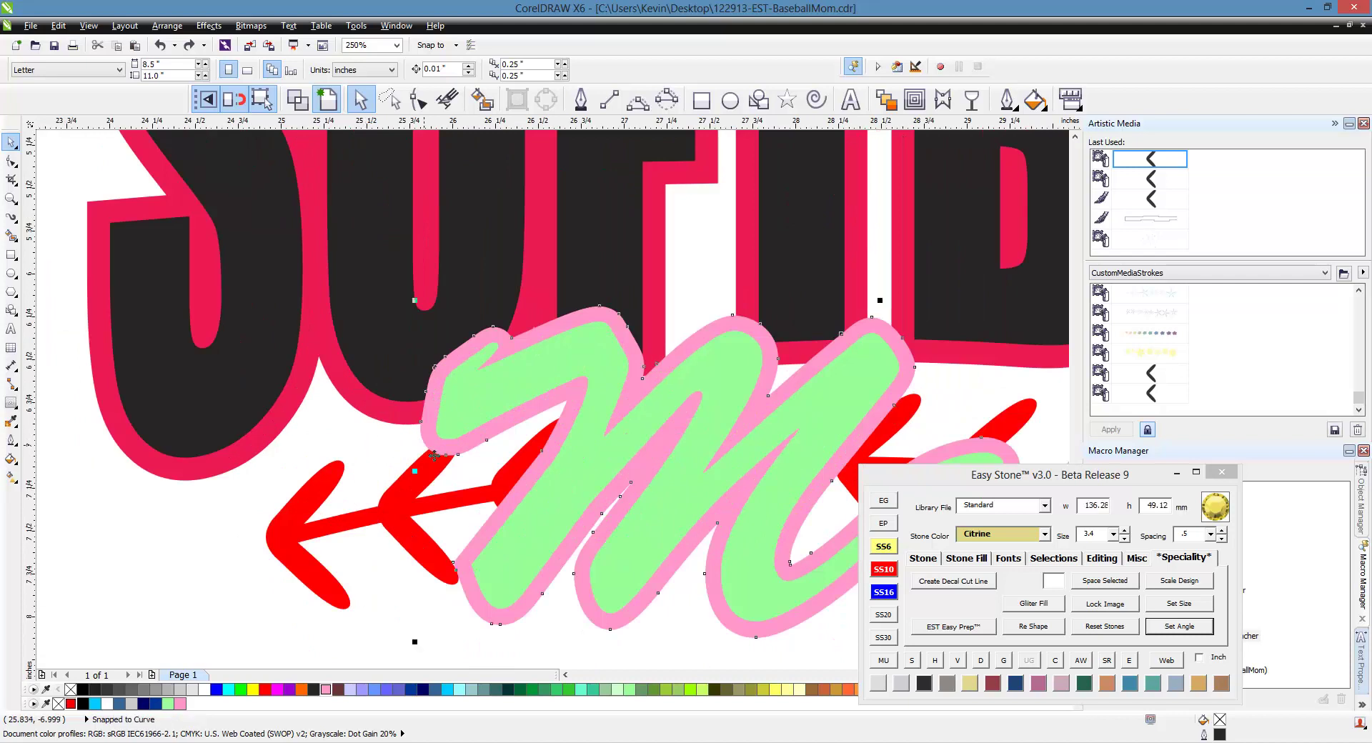
pyautogui.keyDown('shift'); pyautogui.click(365, 416); pyautogui.keyUp('shift')
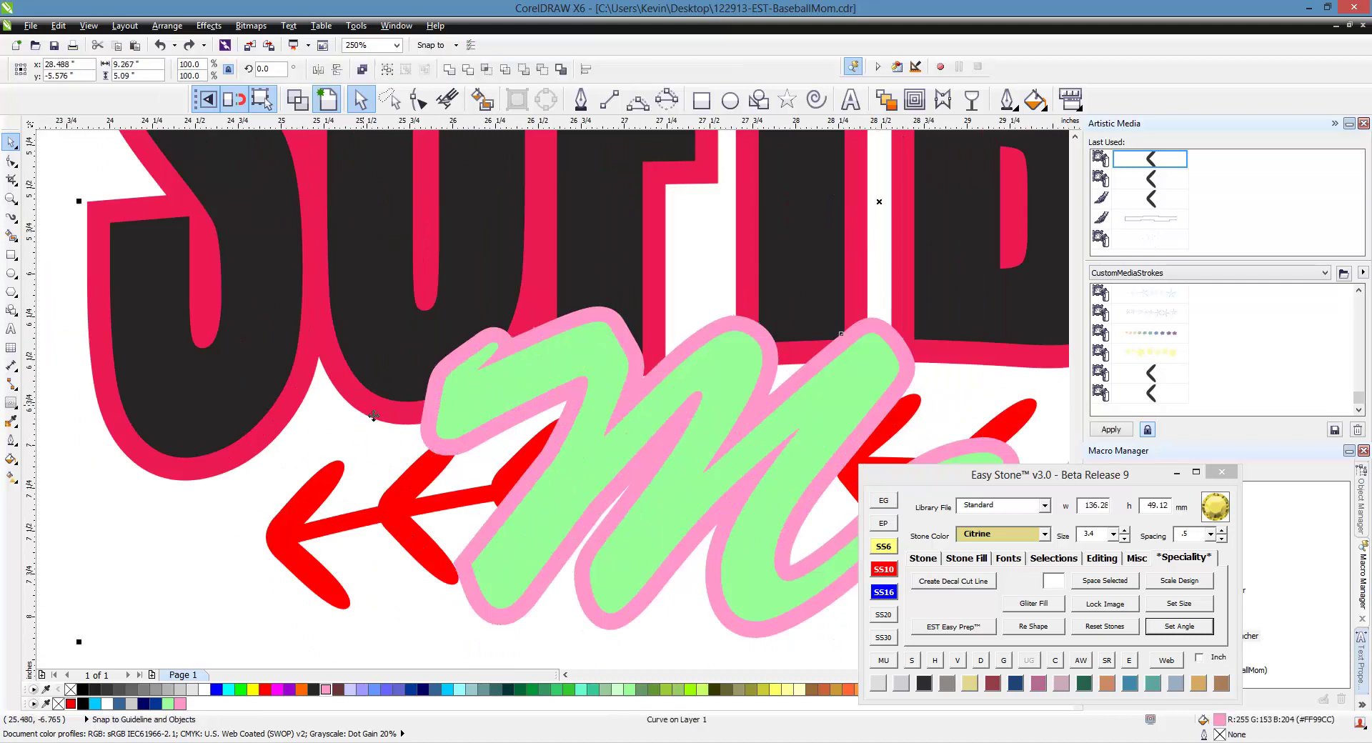
pyautogui.scroll(-1, 383, 423)
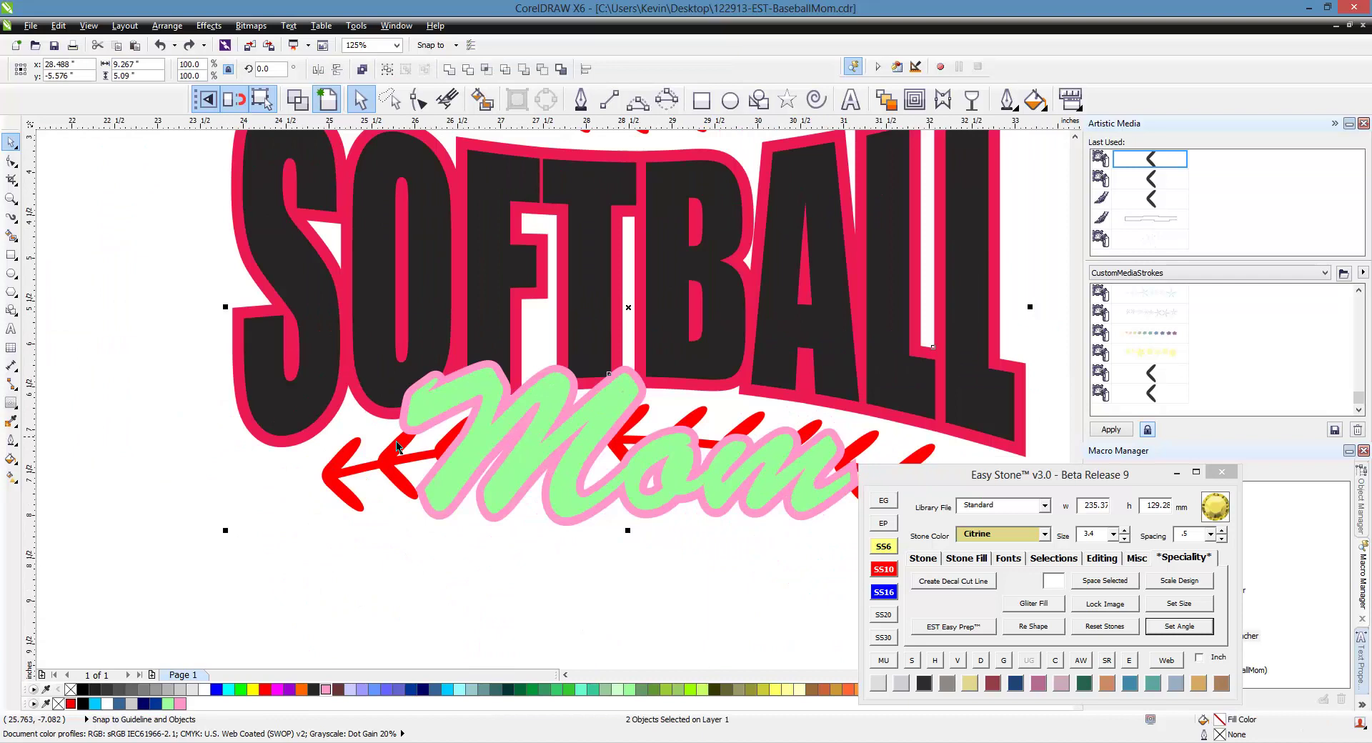
pyautogui.click(450, 71)
pyautogui.click(405, 624)
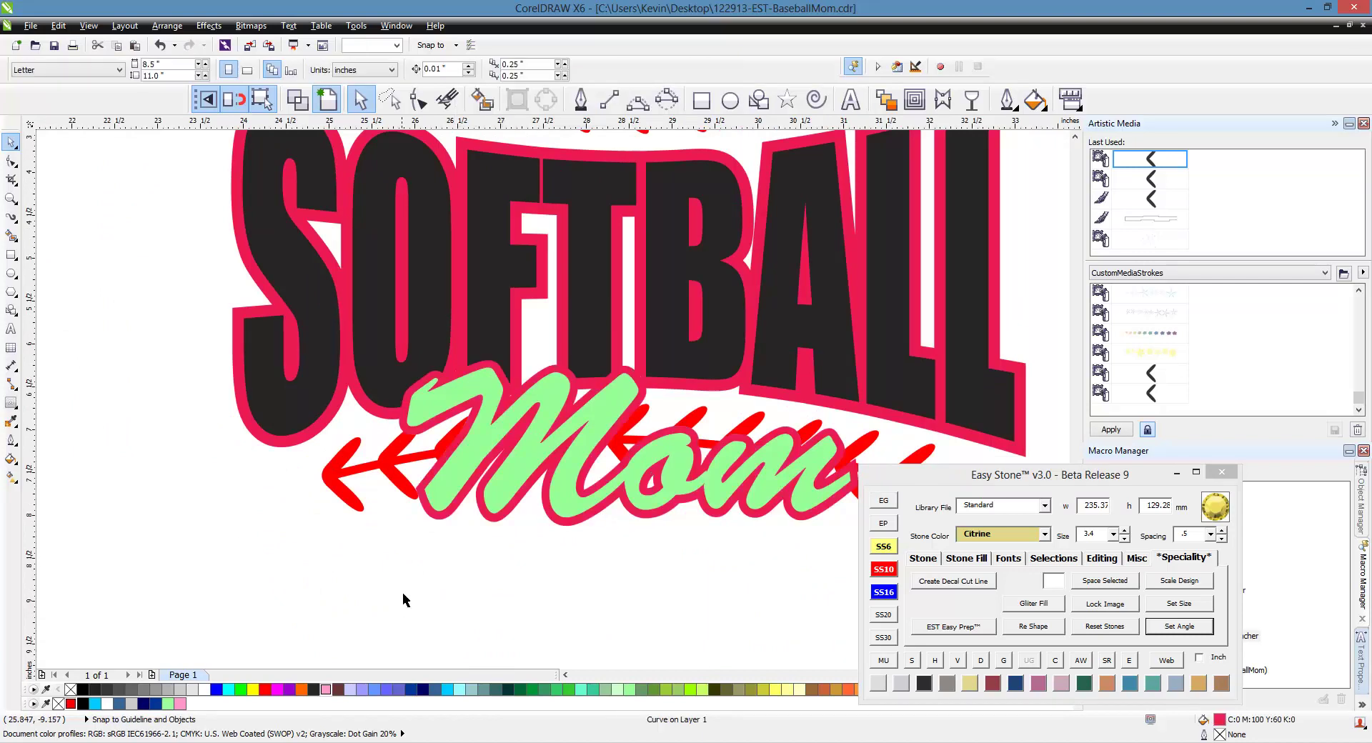
# Step: Fill the combined outline around SOFTBALL and Mom with light blue (#6699FF) and review the whole design
pyautogui.click(432, 522)
pyautogui.click(374, 690)
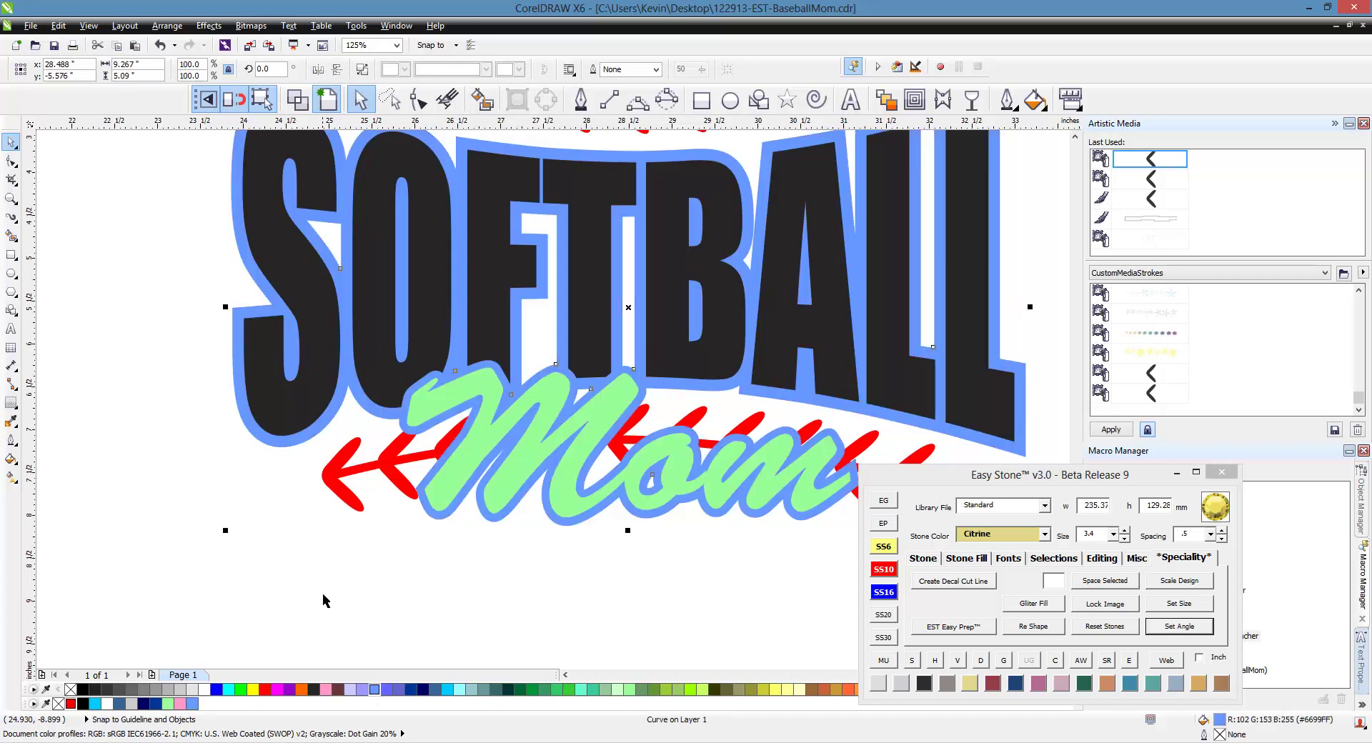
pyautogui.click(433, 576)
pyautogui.scroll(-2, 448, 576)
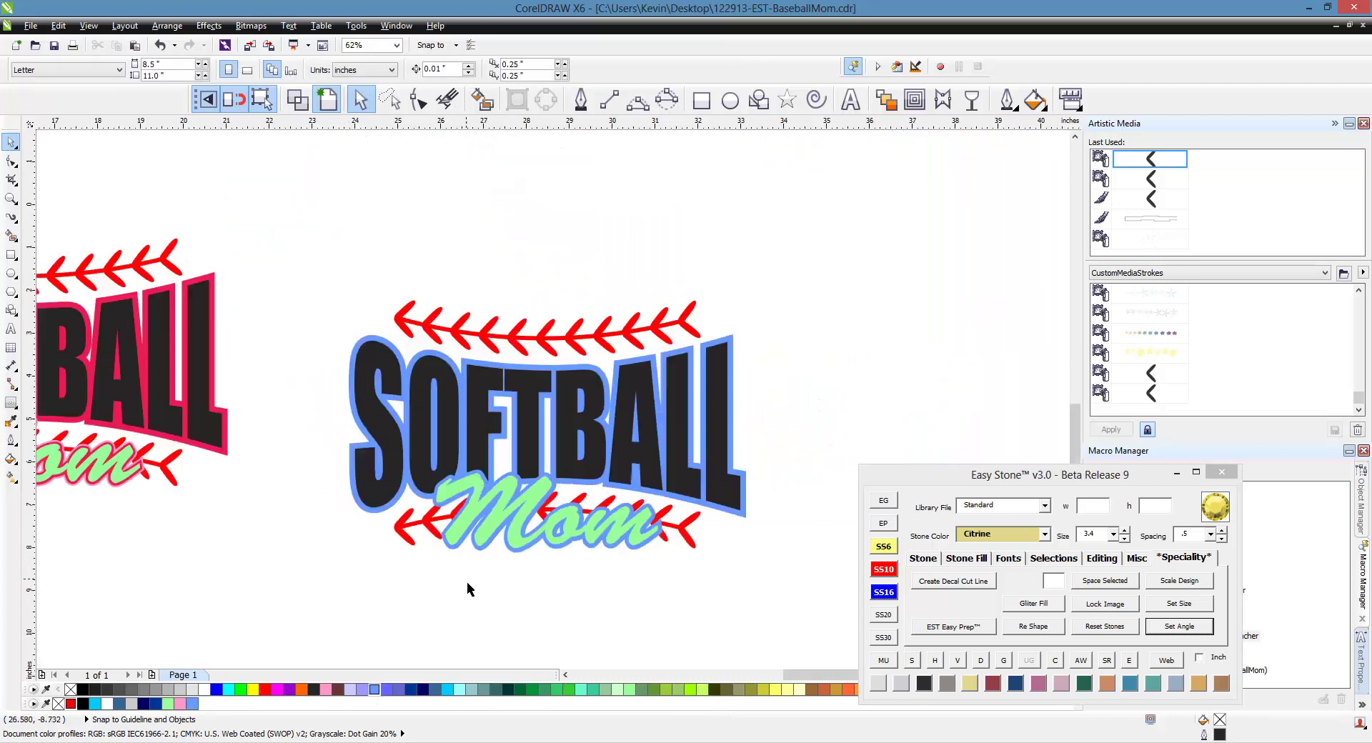
pyautogui.scroll(2, 494, 555)
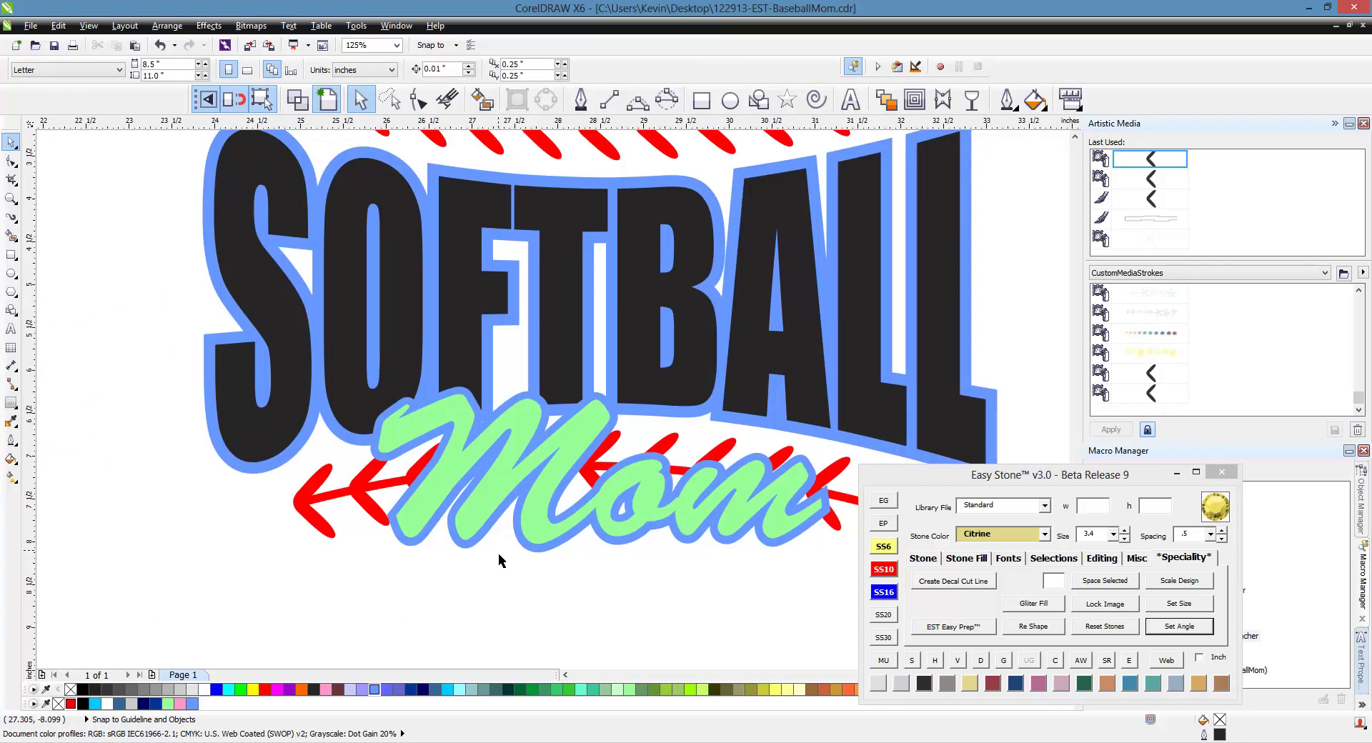
# Step: Move the black SOFTBALL text down to inspect the blue outline beneath it, and undo the move
pyautogui.click(469, 282)
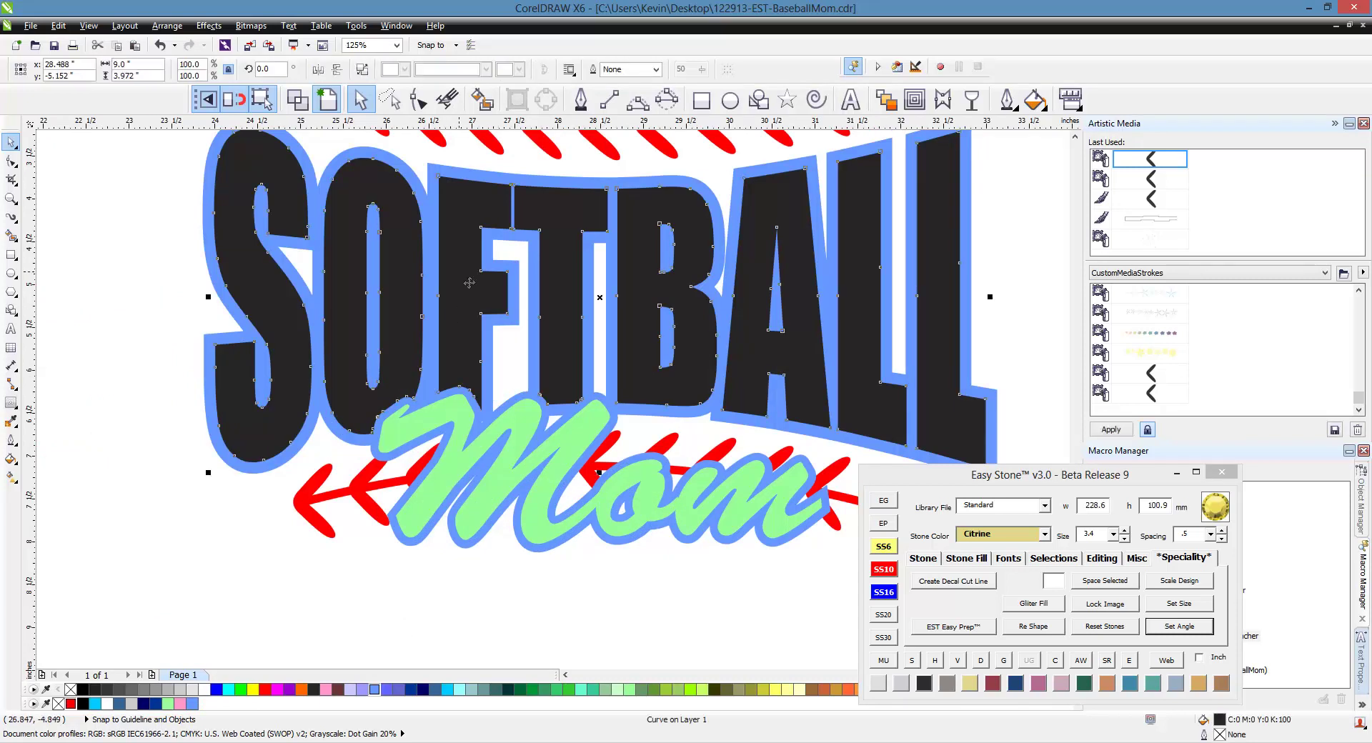
pyautogui.moveTo(469, 282); pyautogui.dragTo(422, 546)
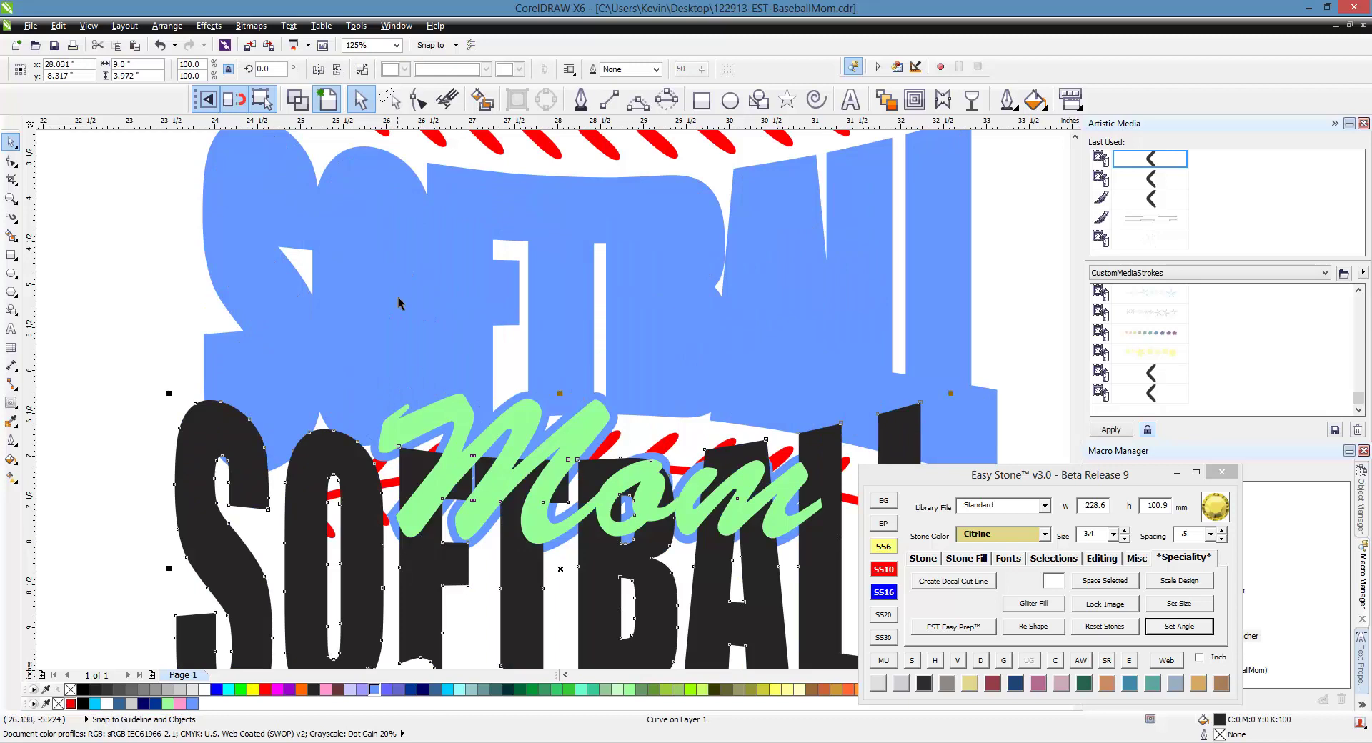
pyautogui.hotkey('ctrl', 'z')
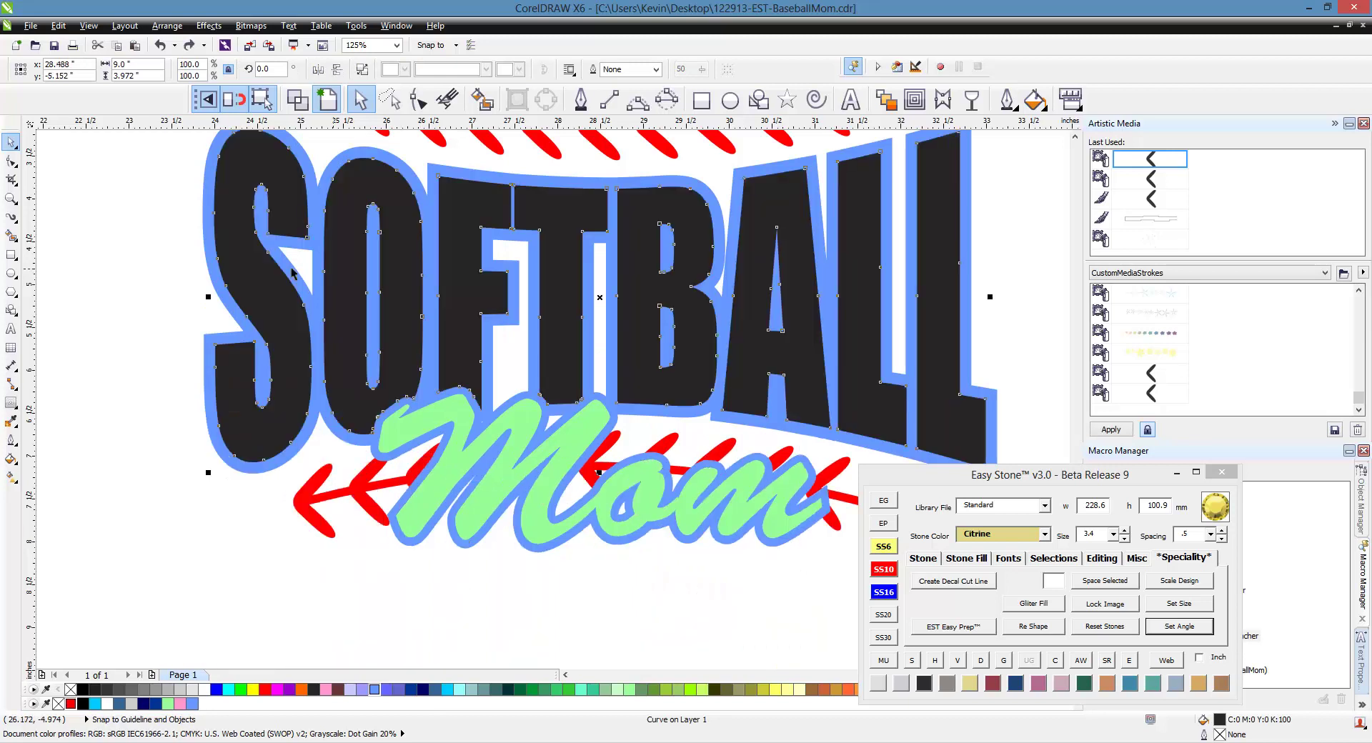
pyautogui.click(165, 255)
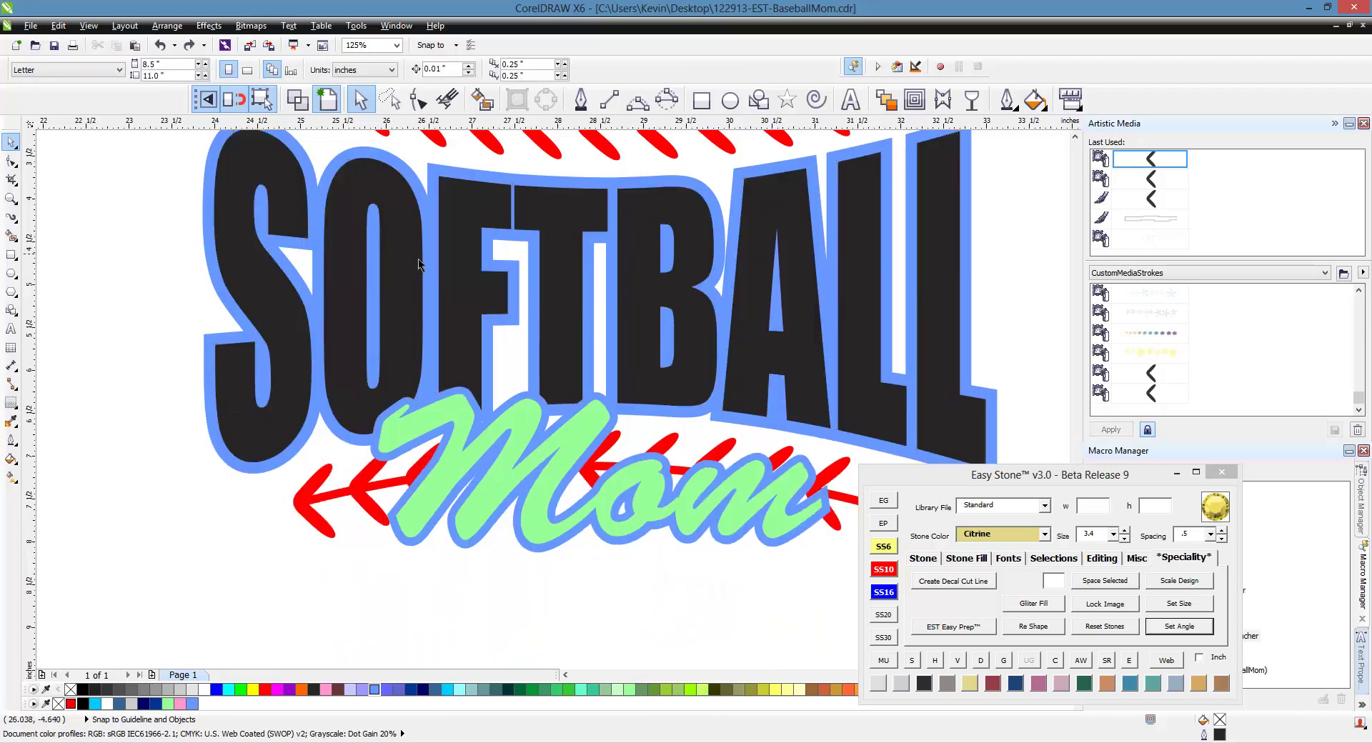
# Step: Add a one-step inside contour of 0.039 inches to the black SOFTBALL text and break the contour apart
pyautogui.scroll(2, 560, 253)
pyautogui.click(574, 248)
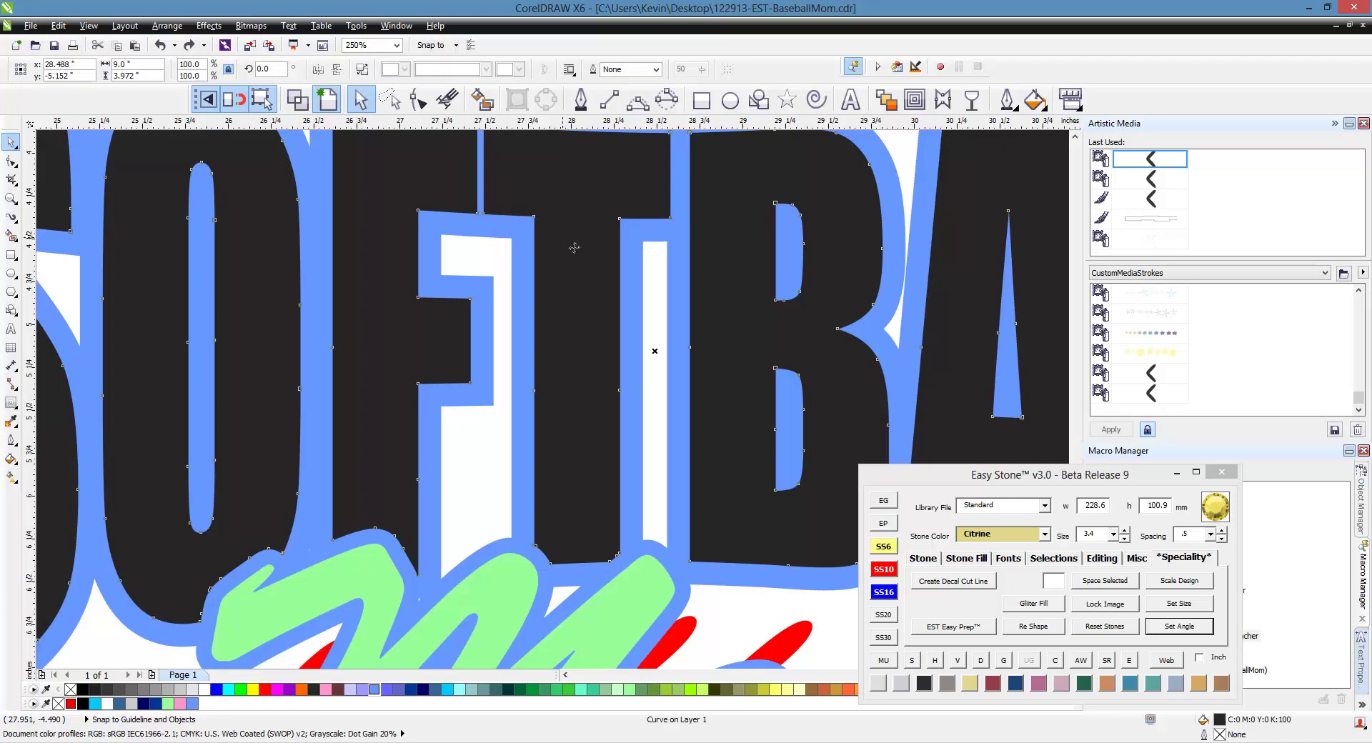
pyautogui.click(915, 98)
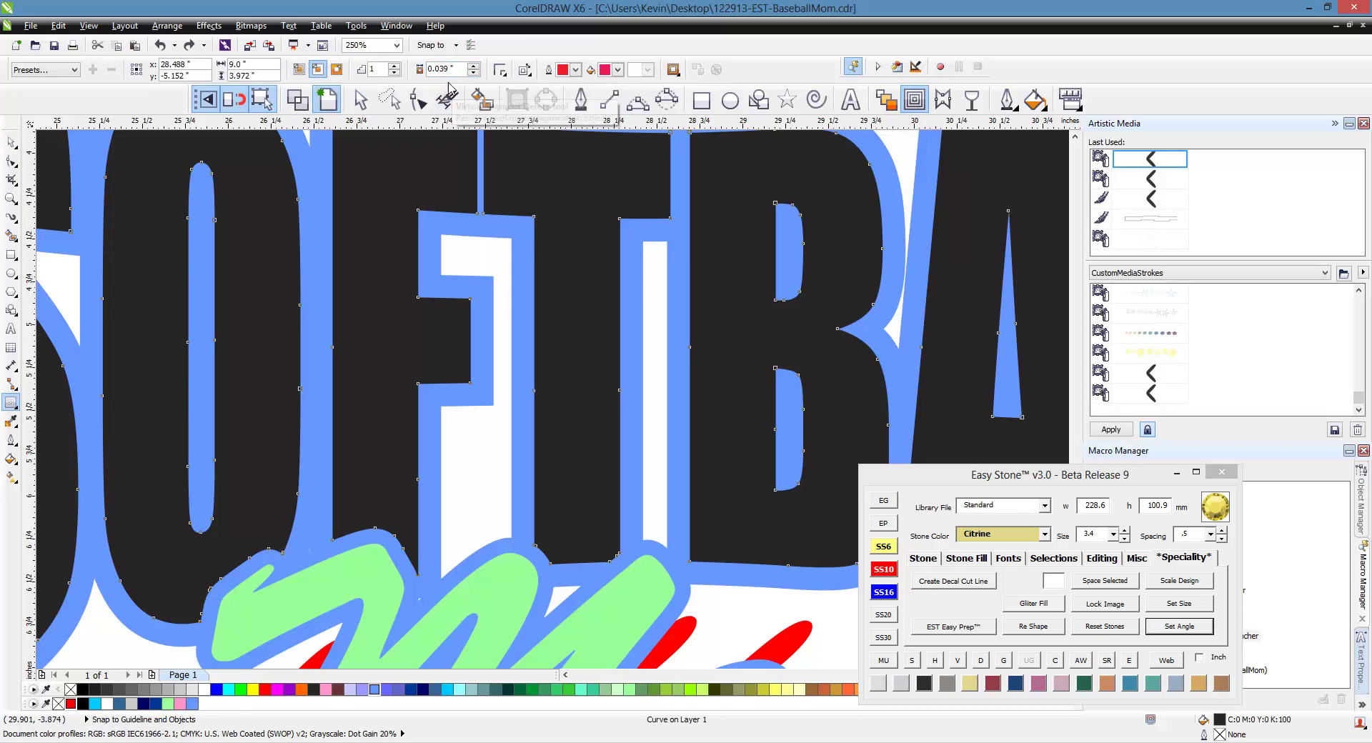
pyautogui.click(317, 71)
pyautogui.scroll(-1, 603, 358)
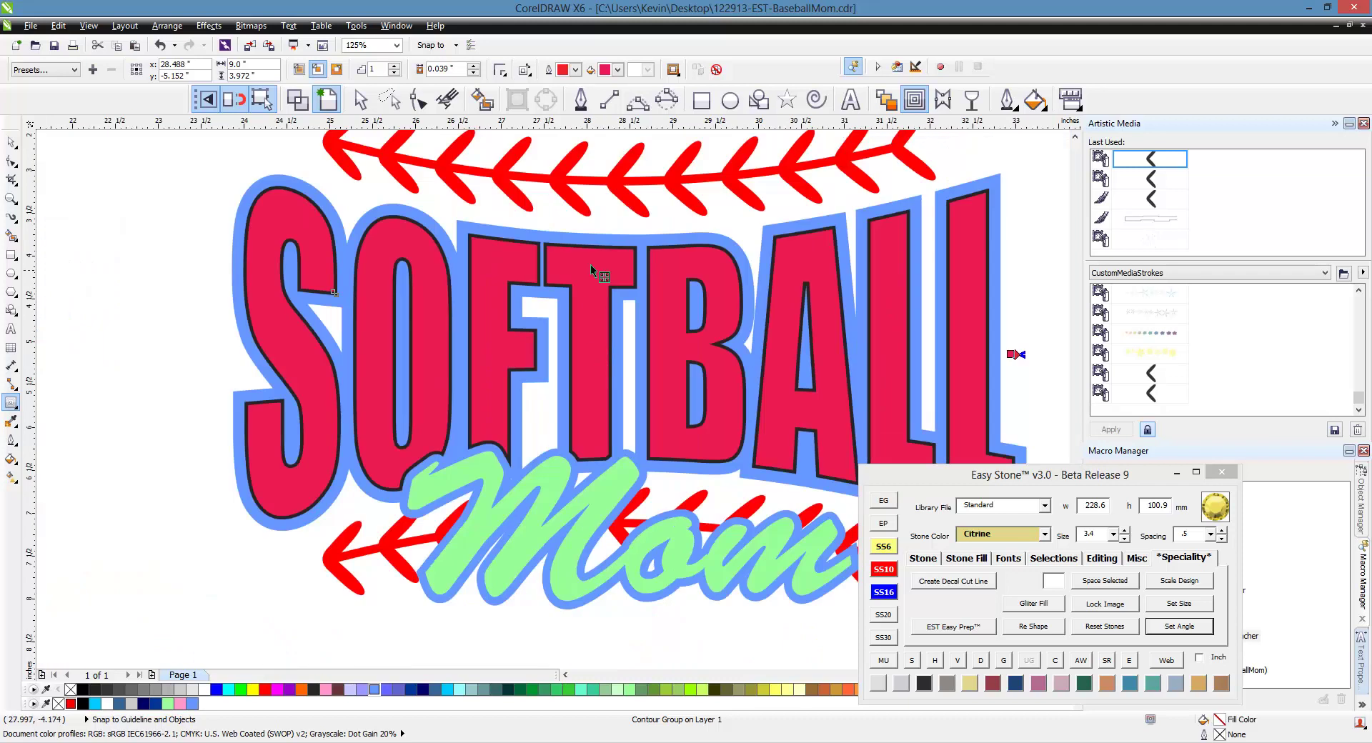
pyautogui.scroll(1, 591, 265)
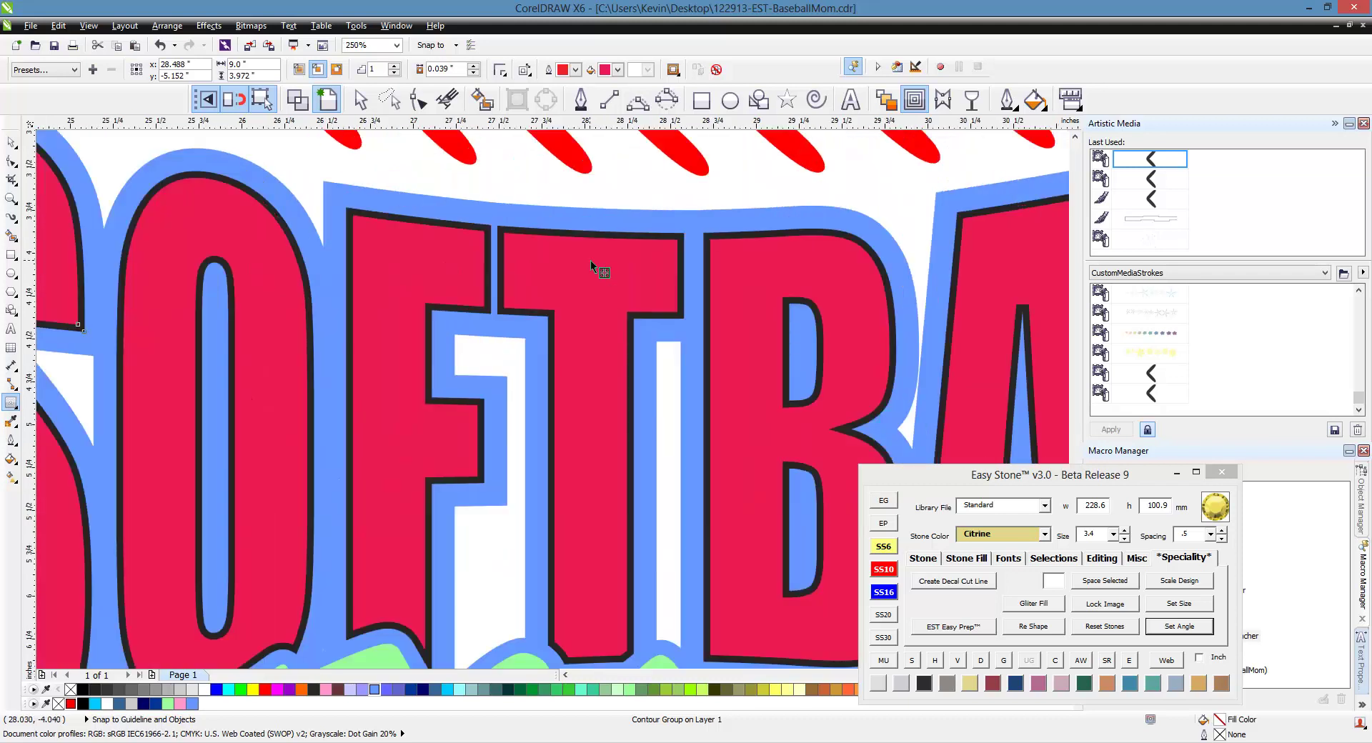
pyautogui.rightClick(590, 261)
pyautogui.click(629, 283)
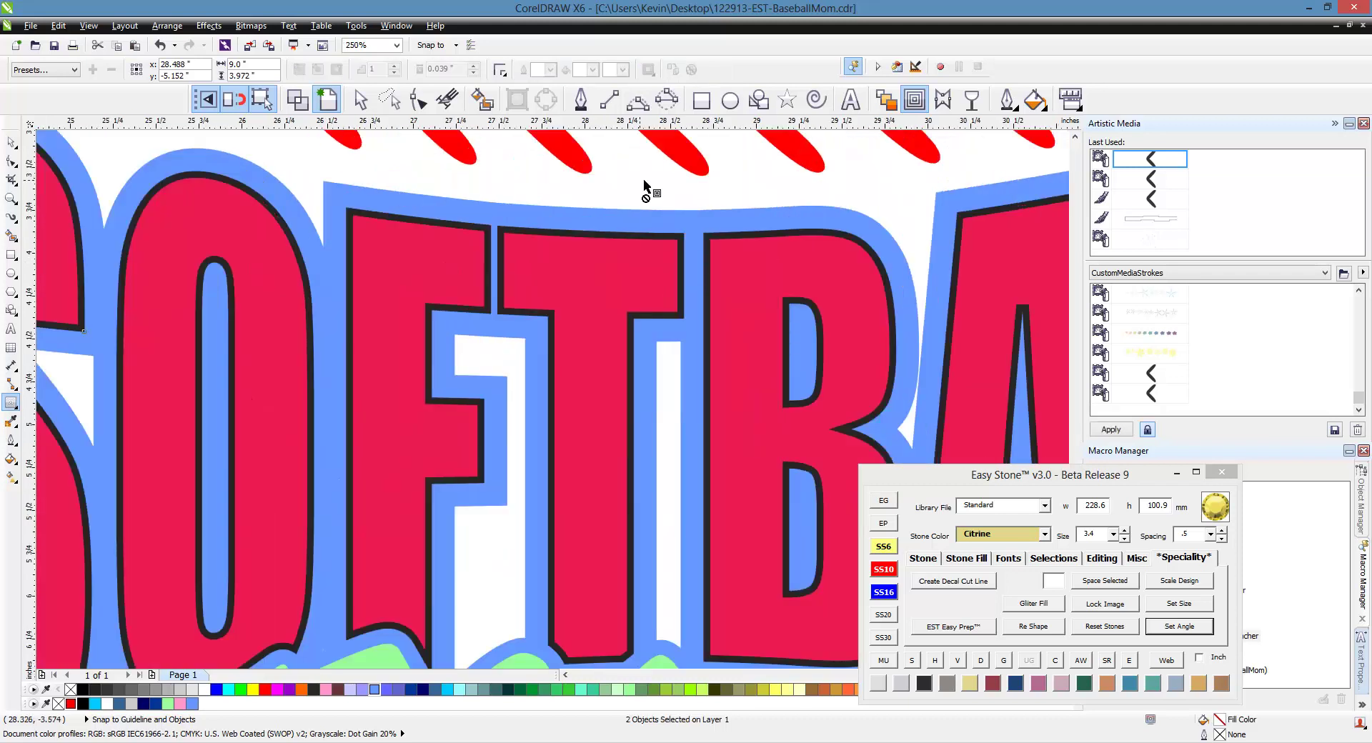
pyautogui.click(11, 143)
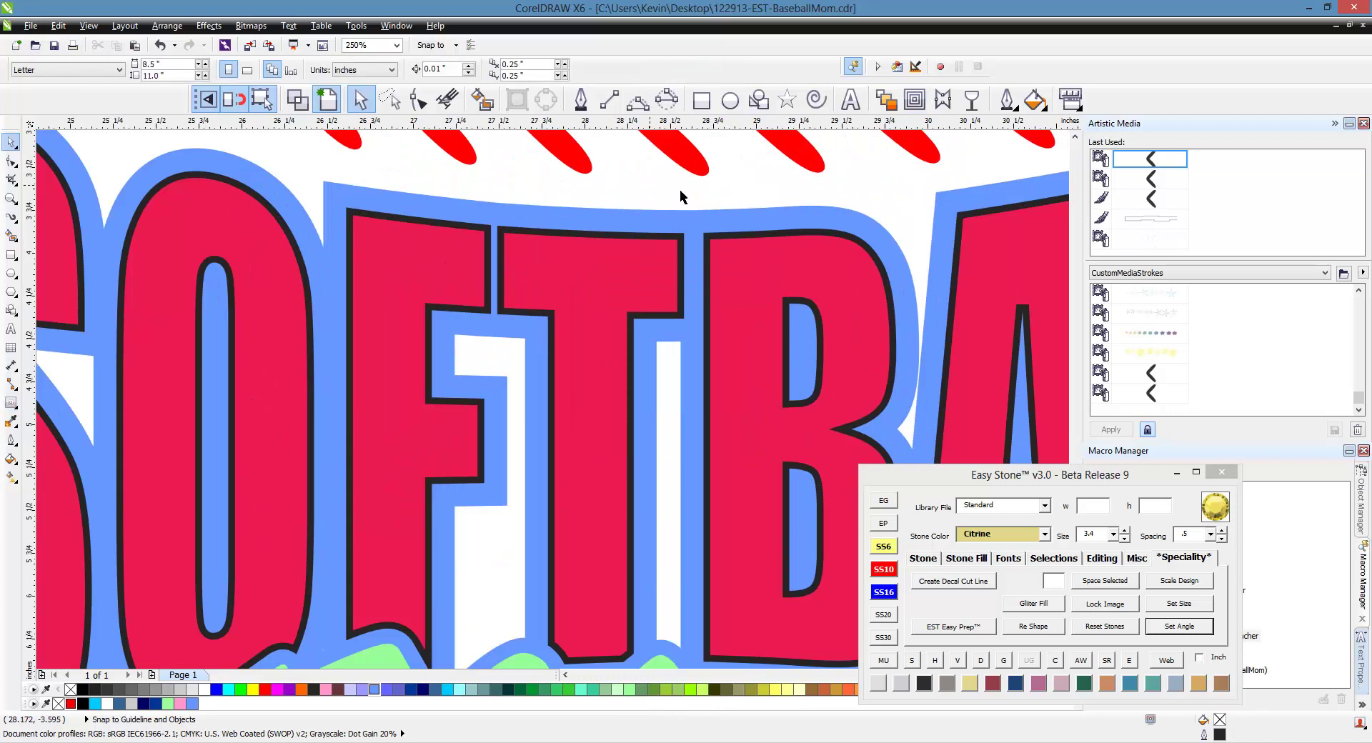
# Step: Trim the blue outline with the crimson inner contour of SOFTBALL
pyautogui.click(642, 266)
pyautogui.click(693, 235)
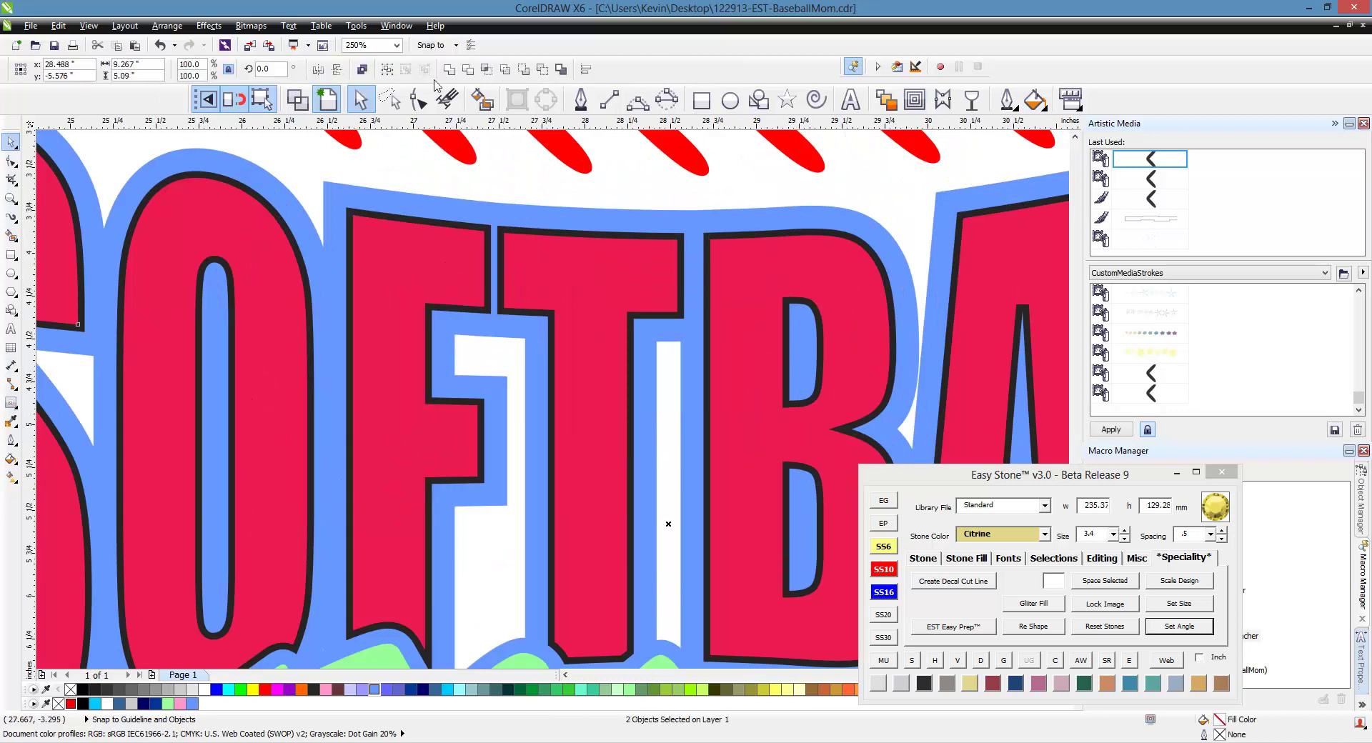
pyautogui.click(682, 203)
pyautogui.scroll(-1, 644, 228)
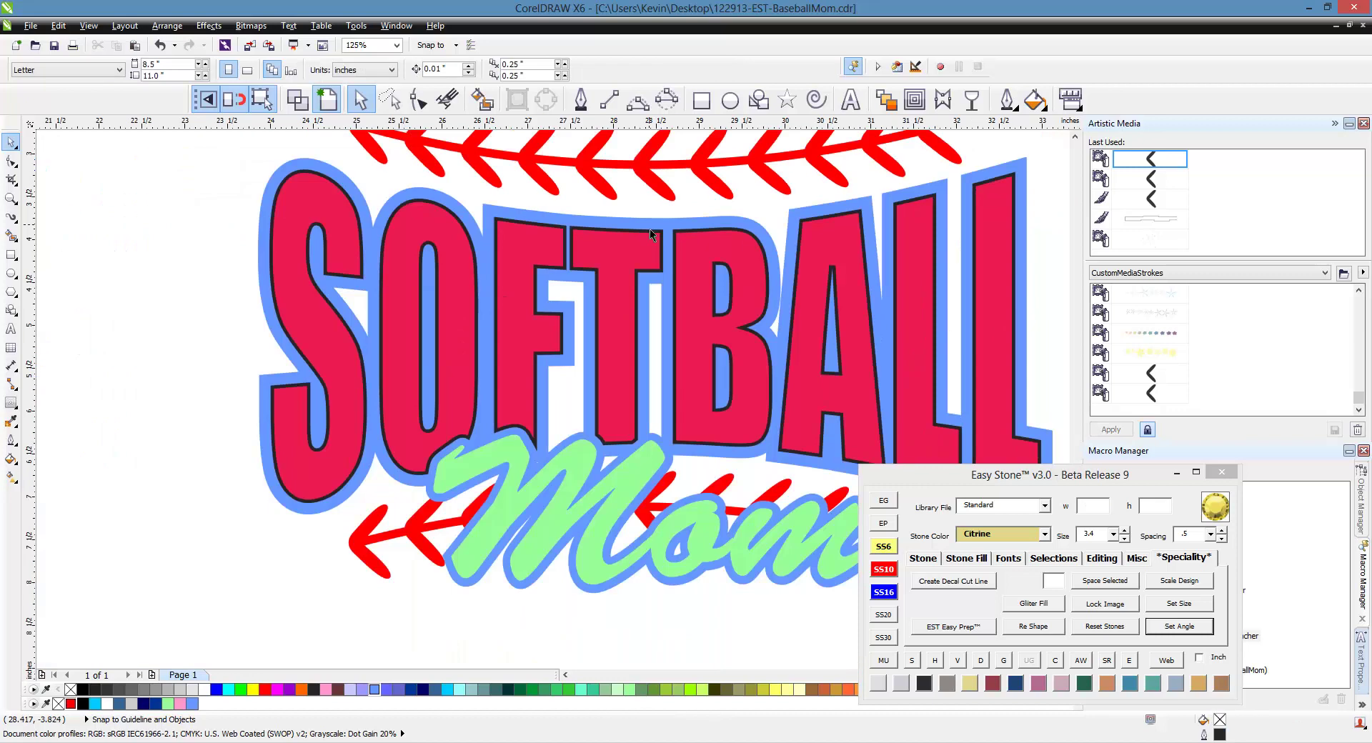
# Step: Move the blue outline aside to check its SOFTBALL letter cutouts, and undo the move
pyautogui.moveTo(644, 227); pyautogui.dragTo(381, 291)
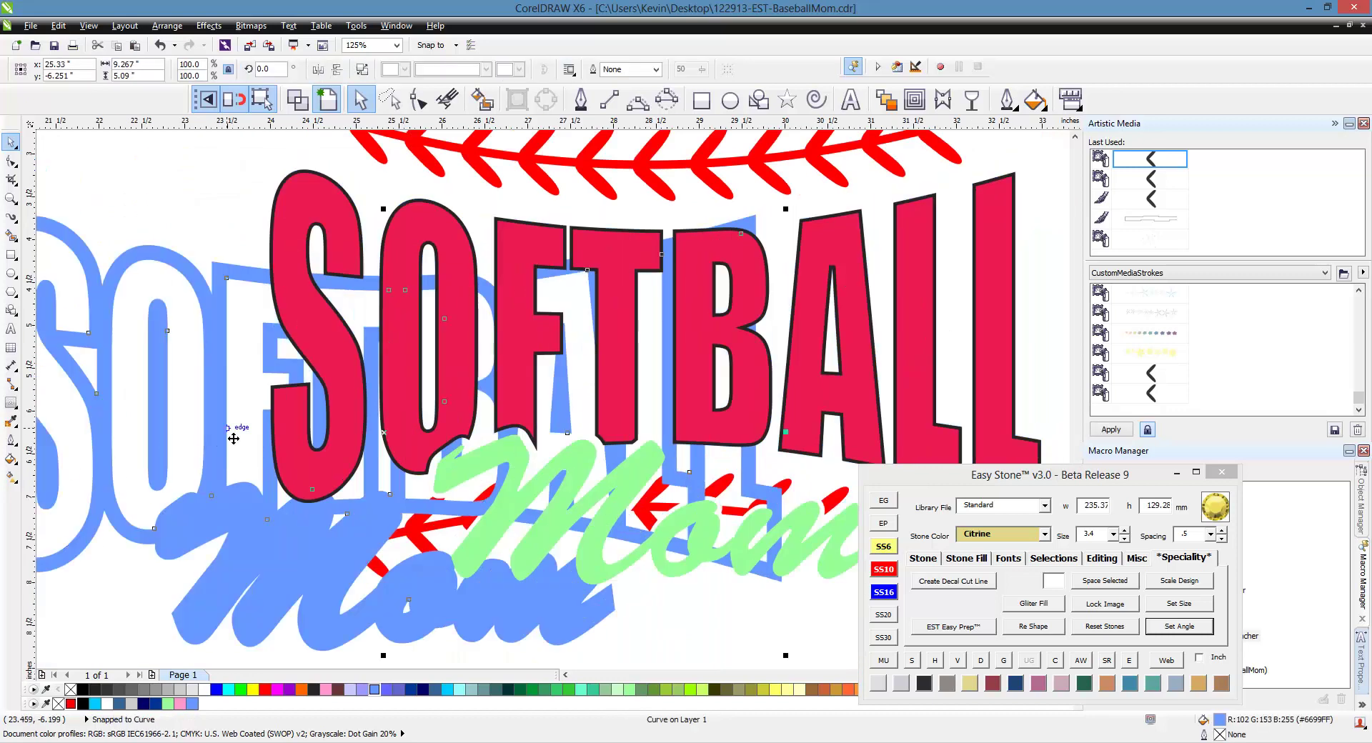
pyautogui.hotkey('ctrl', 'z')
pyautogui.click(131, 427)
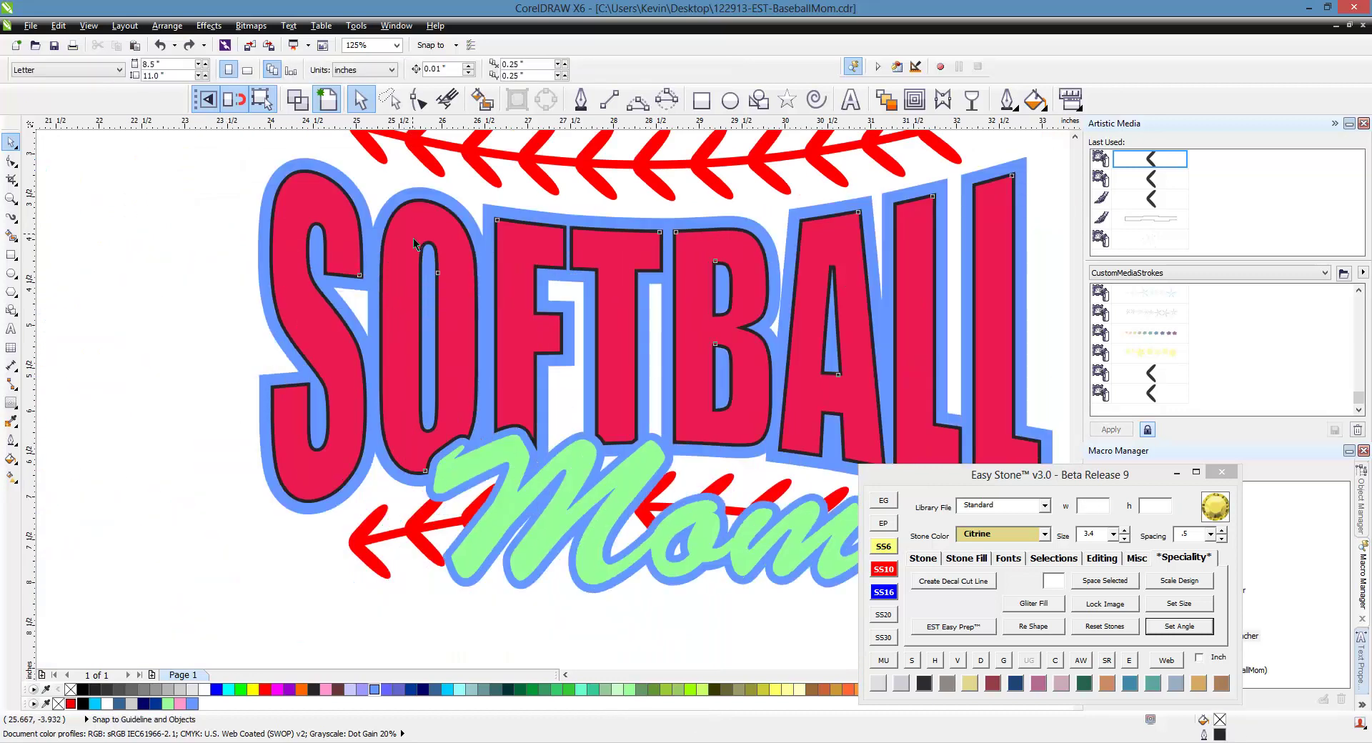
# Step: Delete the crimson inner contour covering the SOFTBALL letters
pyautogui.click(422, 245)
pyautogui.press('Delete')
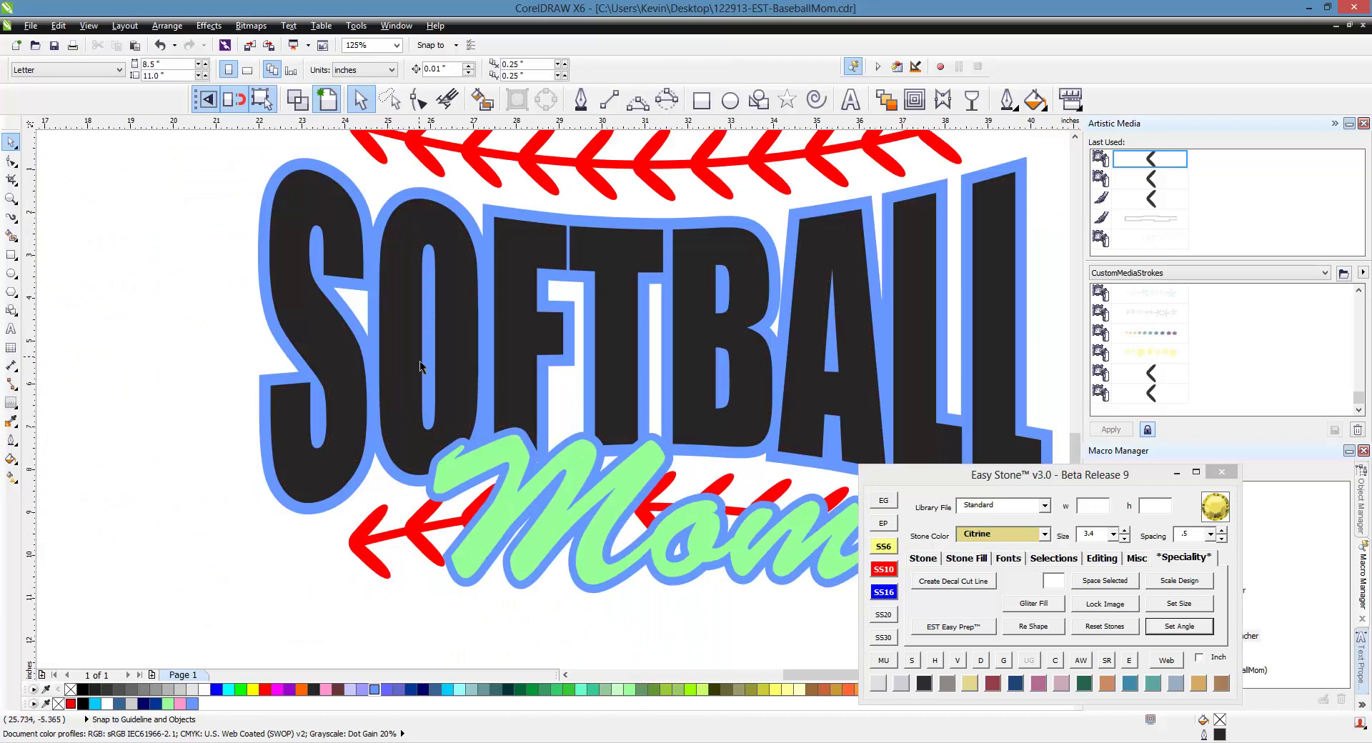
pyautogui.scroll(-1, 420, 363)
pyautogui.scroll(1, 487, 467)
# Step: Add a one-step inside contour of 0.039 inches to the green Mom text and break the contour apart
pyautogui.scroll(1, 655, 435)
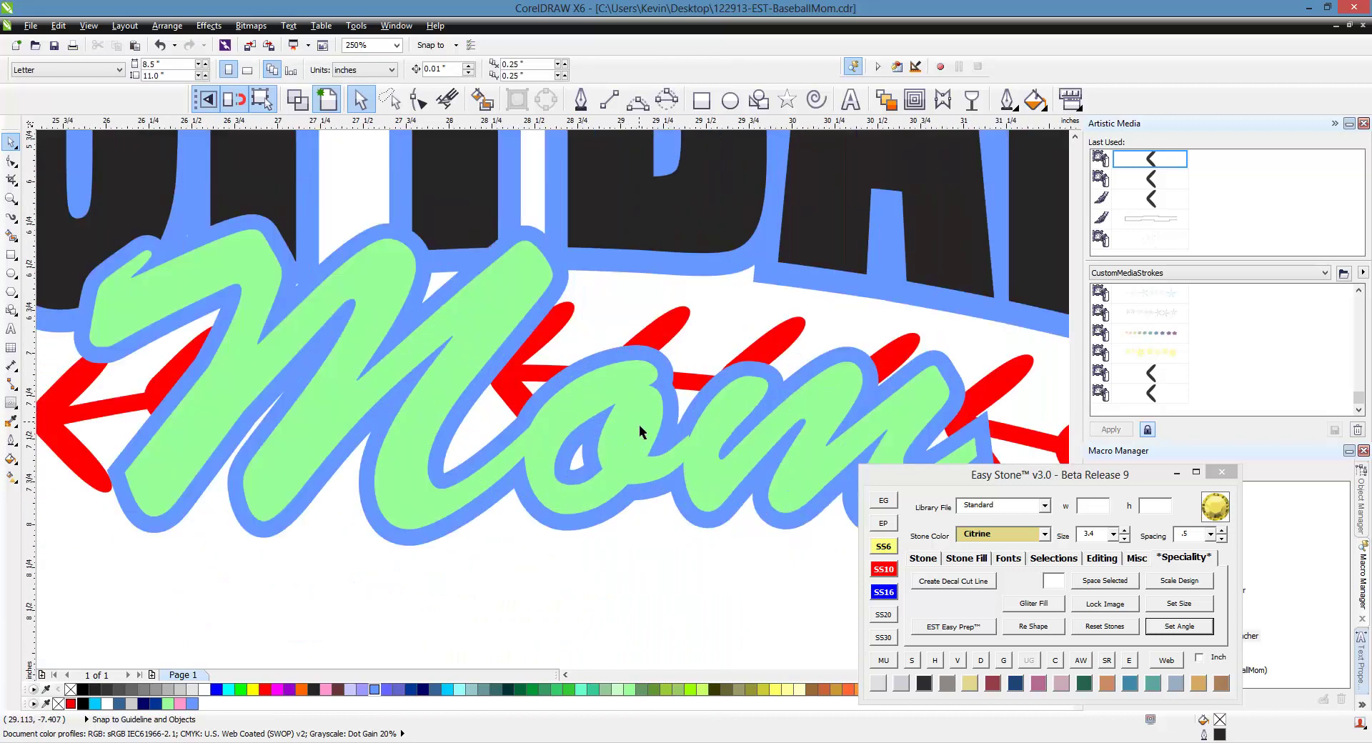
pyautogui.click(639, 424)
pyautogui.click(915, 101)
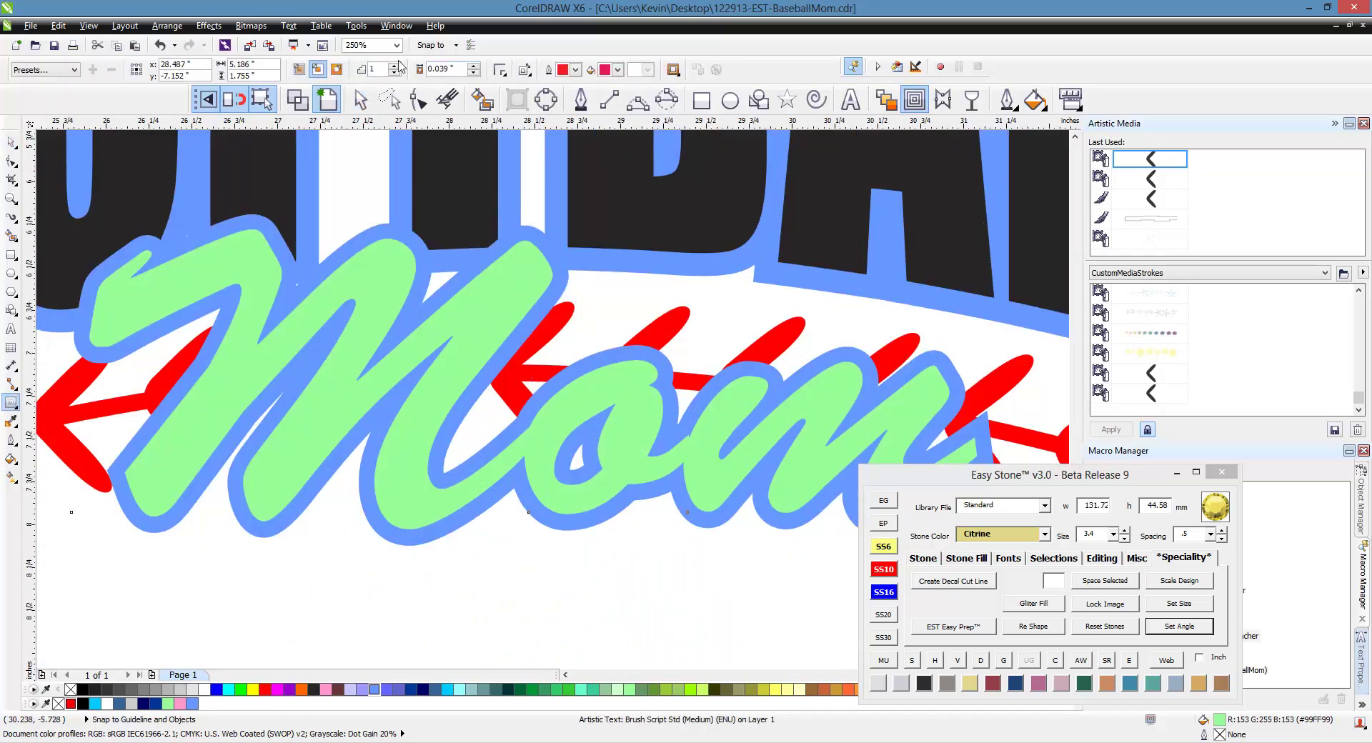
pyautogui.click(318, 68)
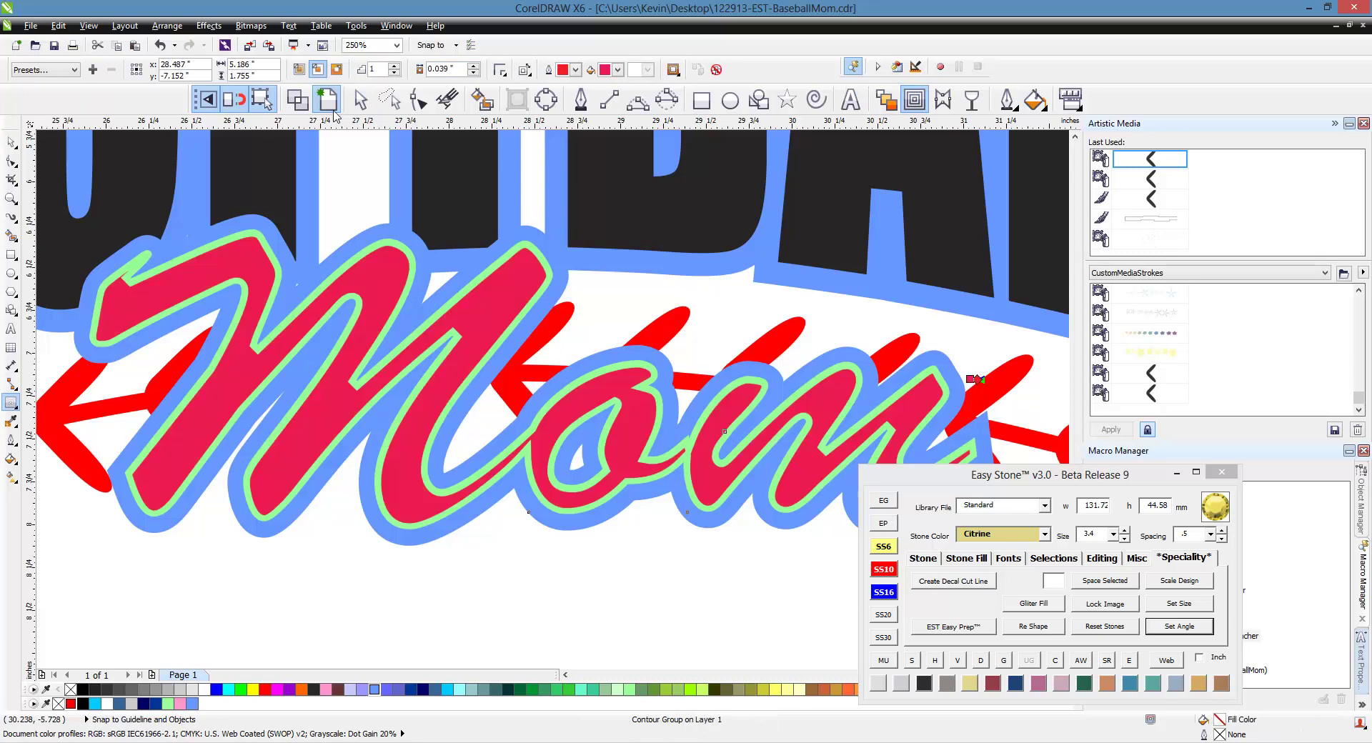
pyautogui.rightClick(623, 427)
pyautogui.click(691, 461)
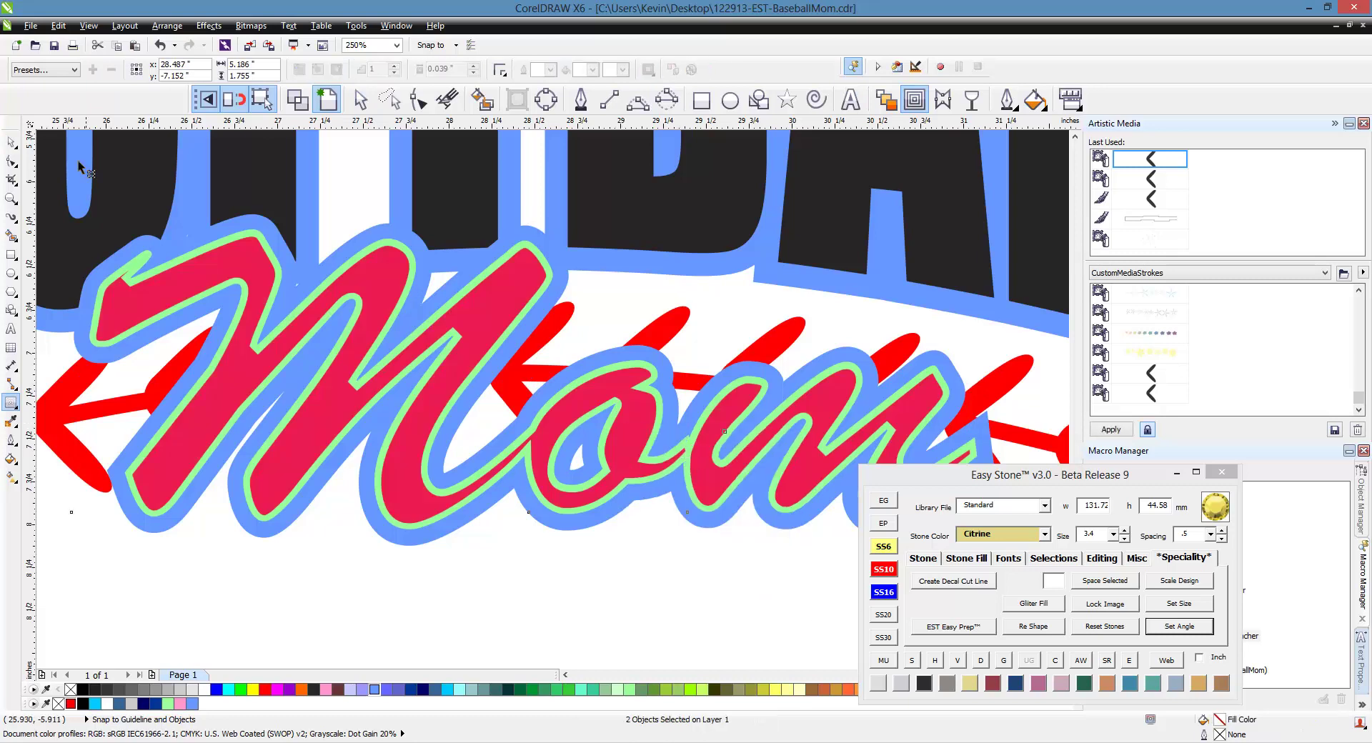
pyautogui.click(11, 142)
# Step: Trim the blue outline with the crimson inner contour of Mom and delete that contour
pyautogui.click(408, 512)
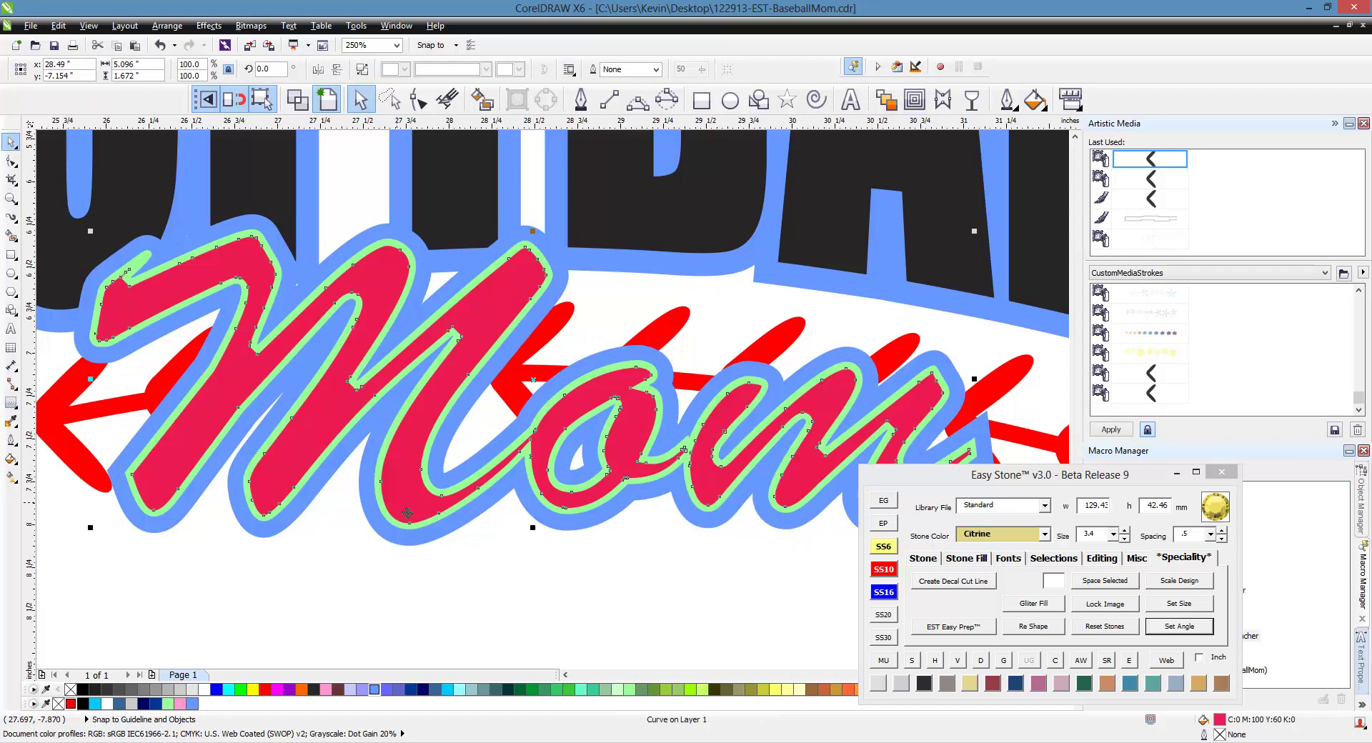
pyautogui.keyDown('shift'); pyautogui.click(433, 550); pyautogui.keyUp('shift')
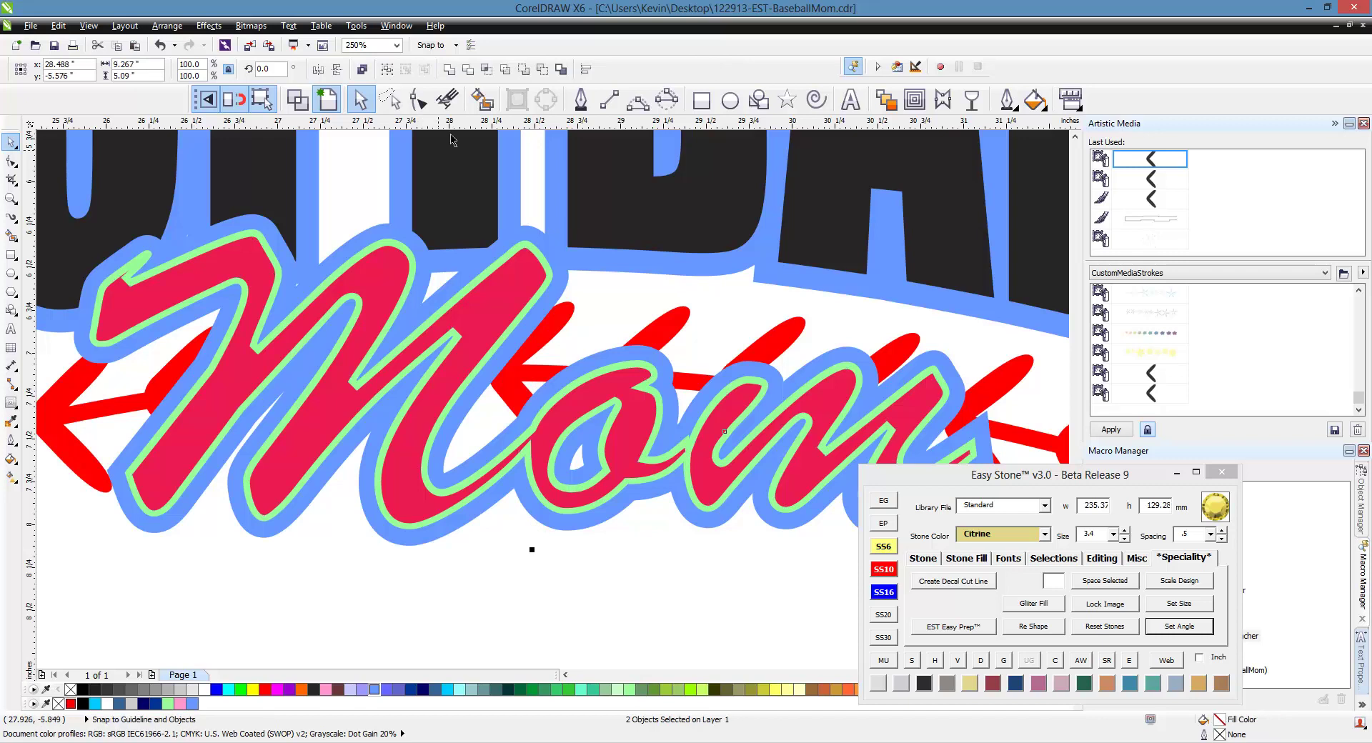
pyautogui.click(470, 72)
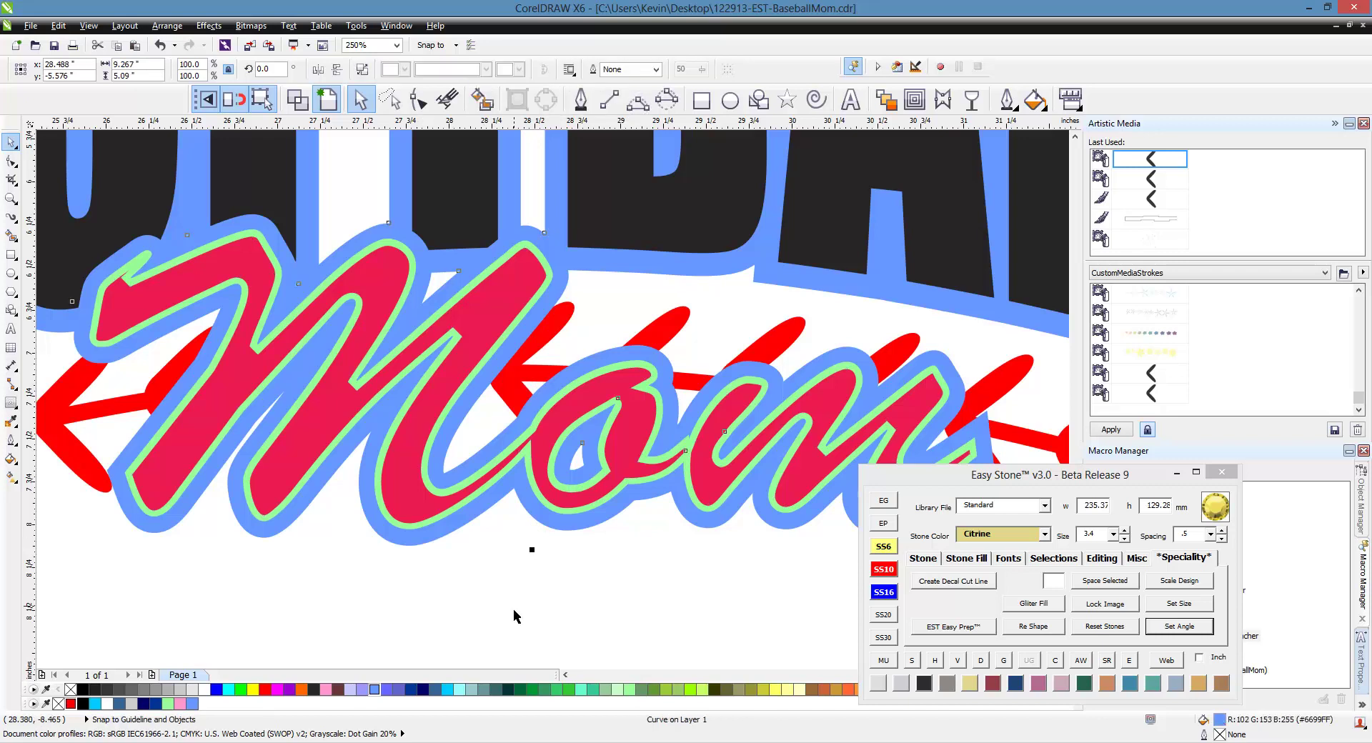
pyautogui.click(411, 484)
pyautogui.press('Delete')
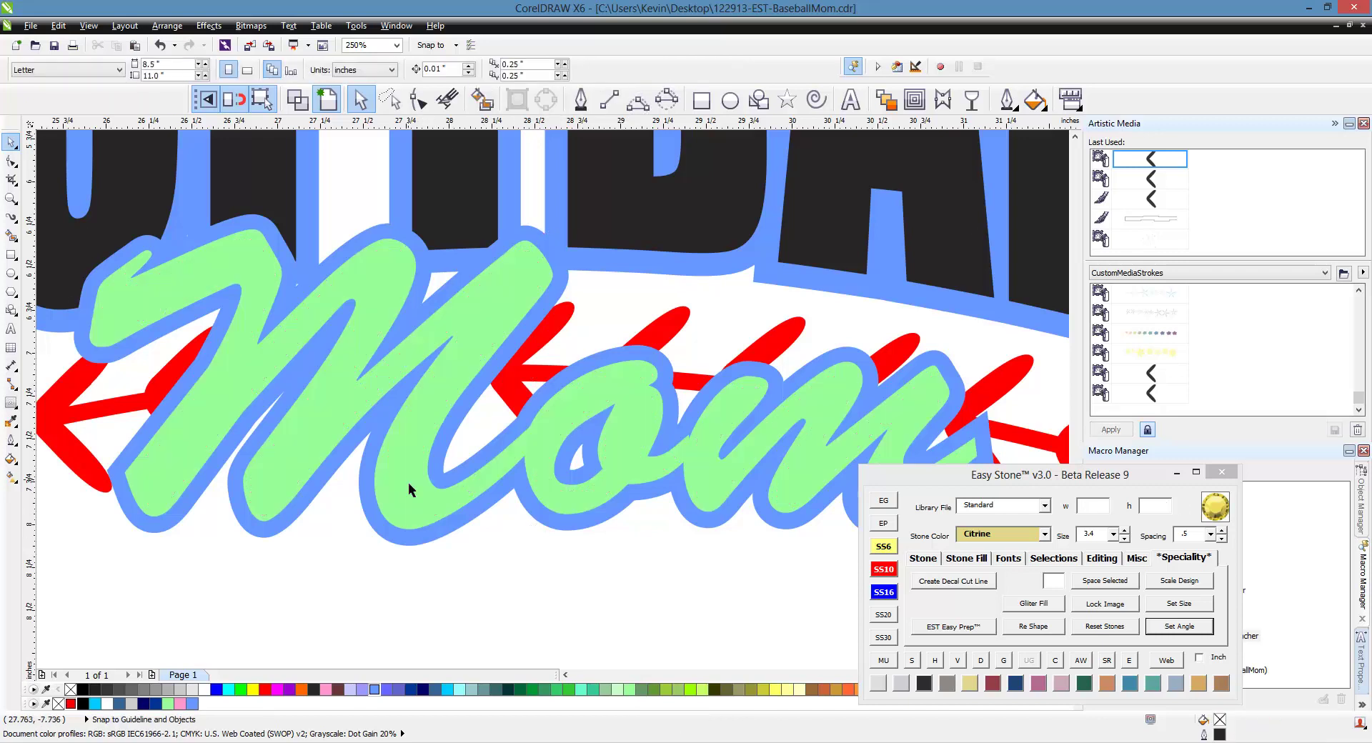
# Step: Combine the red stitching above the SOFTBALL letters with the trimmed stitching around Mom into a single curve
pyautogui.scroll(-1, 450, 475)
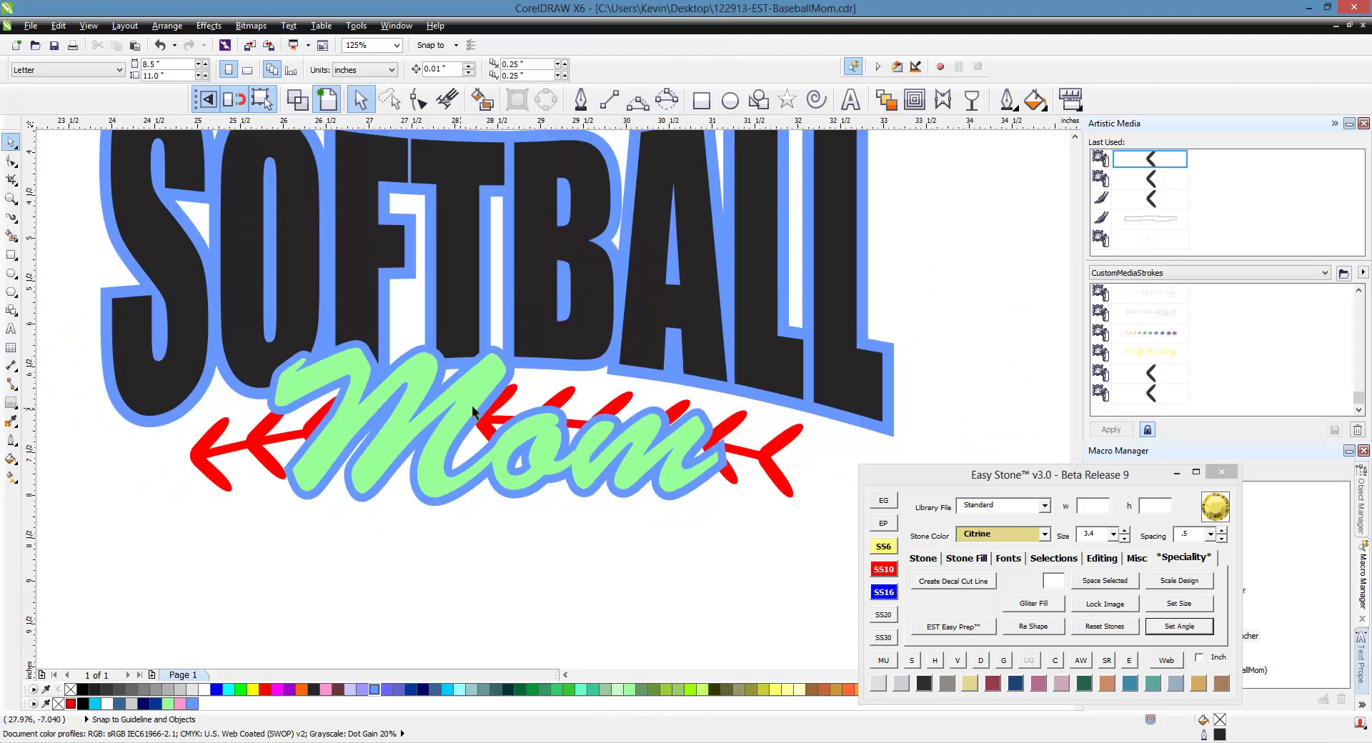
pyautogui.scroll(-1, 514, 409)
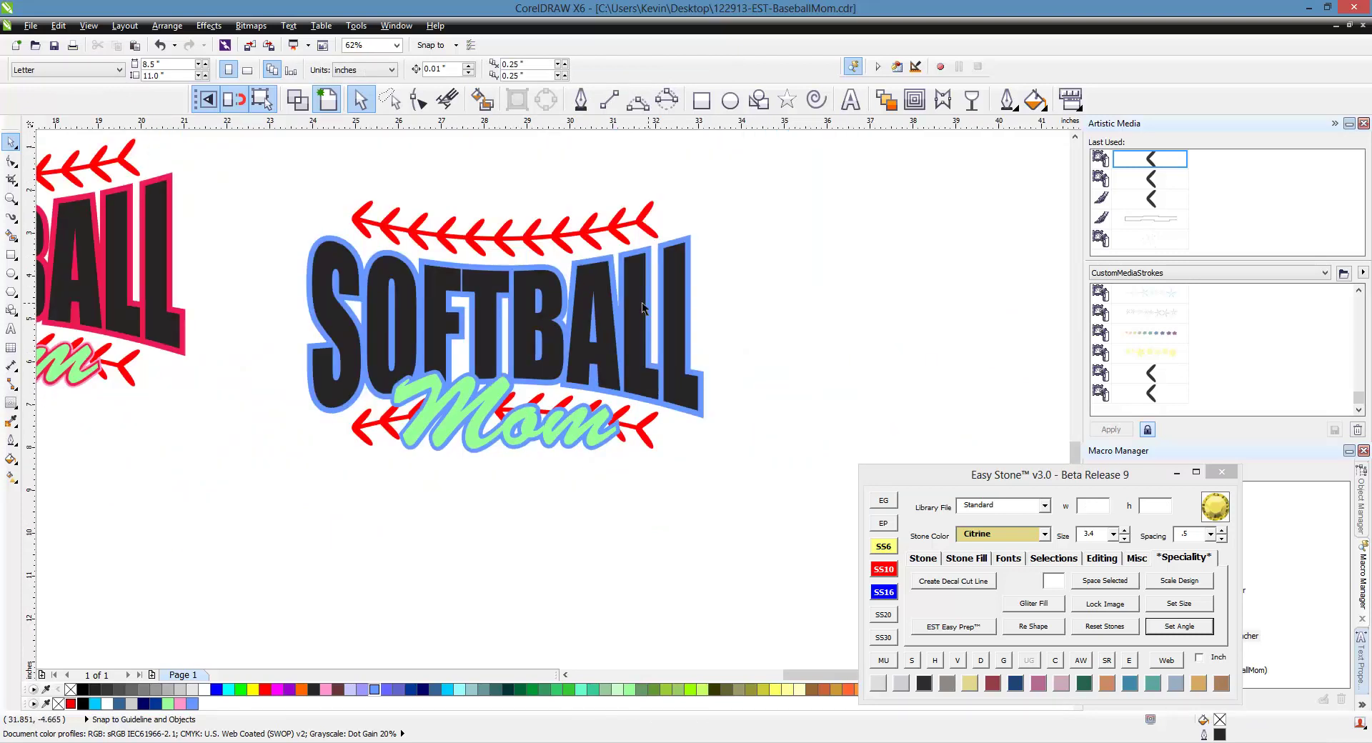
pyautogui.click(596, 242)
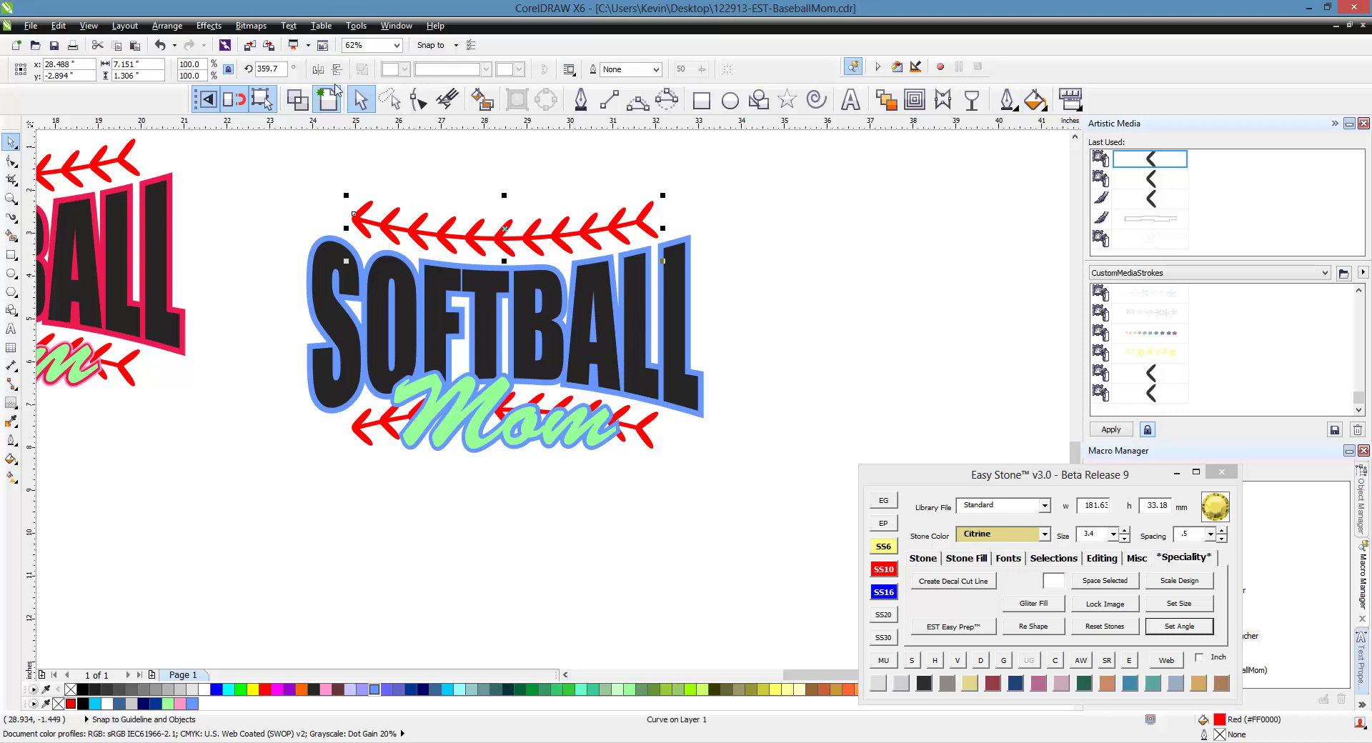
pyautogui.click(599, 199)
pyautogui.click(615, 226)
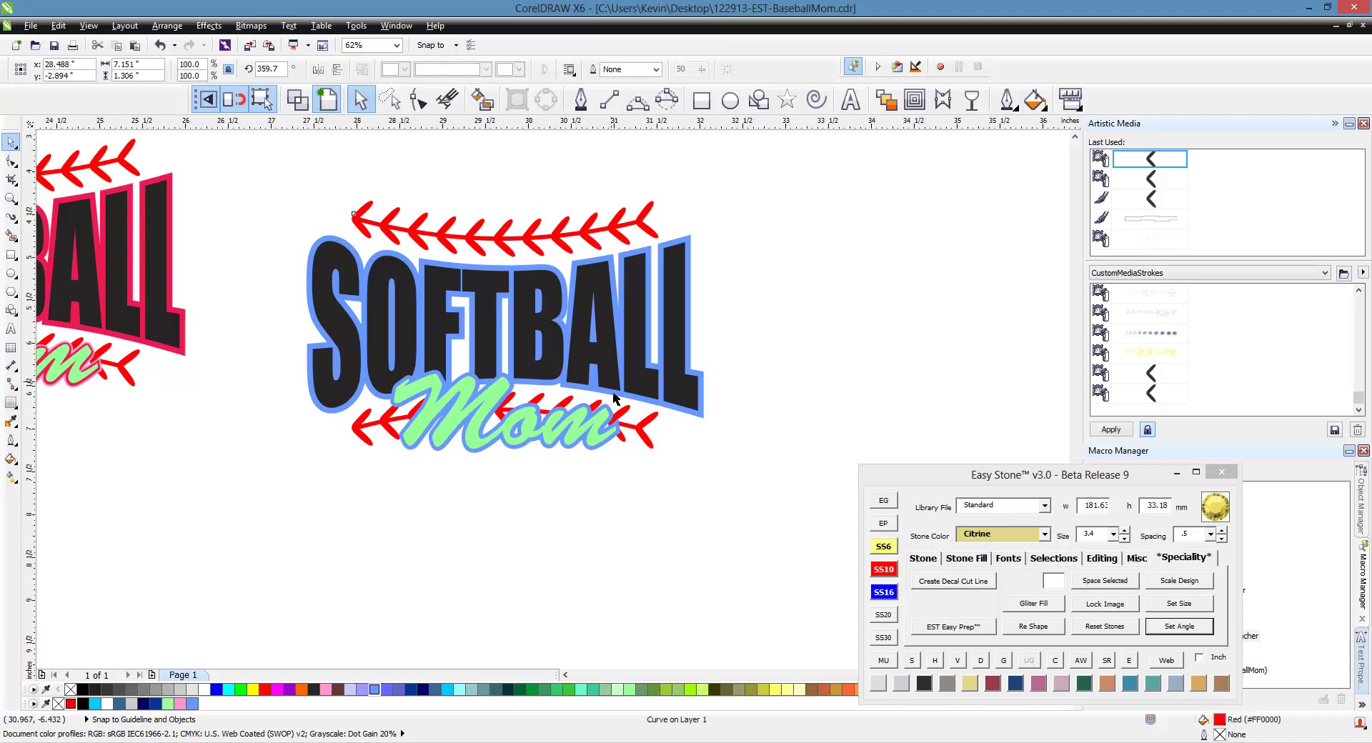
pyautogui.scroll(1, 615, 387)
pyautogui.keyDown('shift'); pyautogui.click(669, 471); pyautogui.keyUp('shift')
pyautogui.scroll(-1, 690, 429)
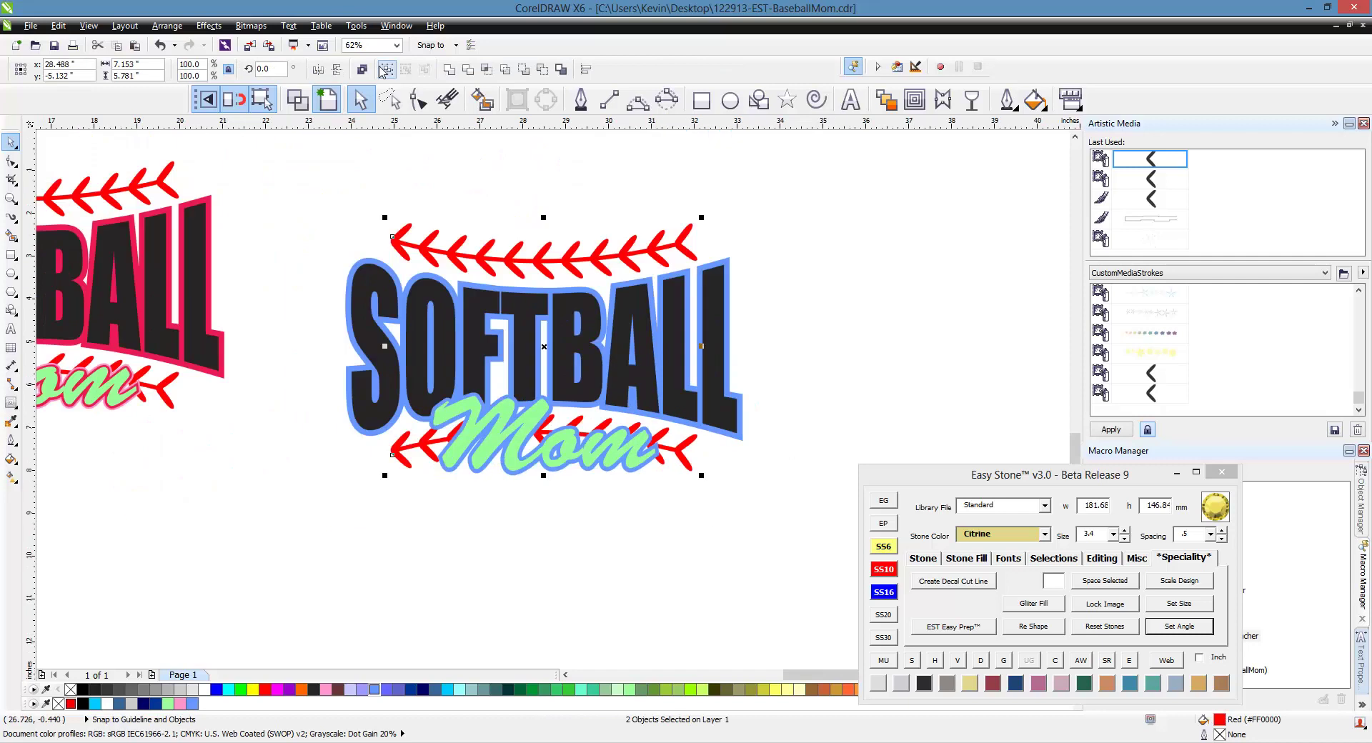
pyautogui.click(362, 69)
# Step: Place a copy of the combined red stitching in the empty space beside the SOFTBALL Mom design
pyautogui.moveTo(552, 280); pyautogui.dragTo(951, 295)
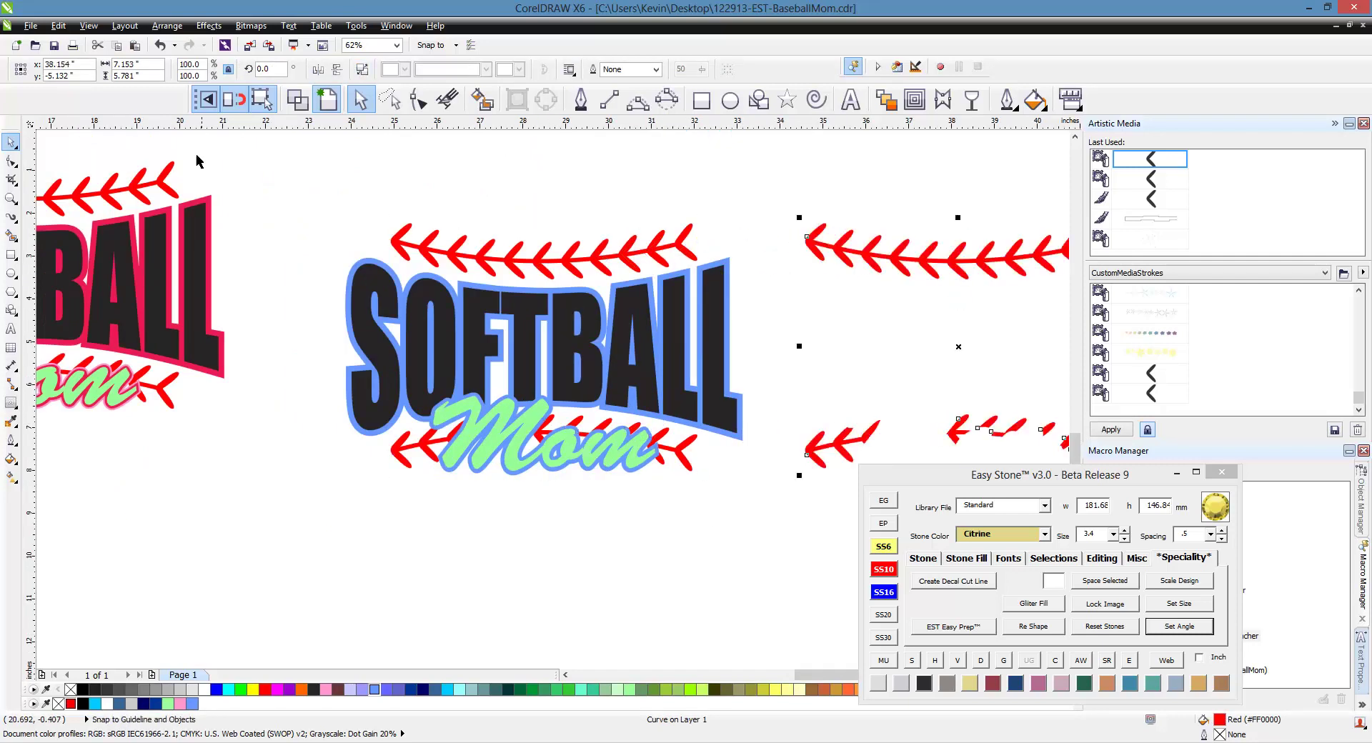
pyautogui.scroll(-1, 202, 175)
pyautogui.click(553, 168)
pyautogui.scroll(1, 479, 250)
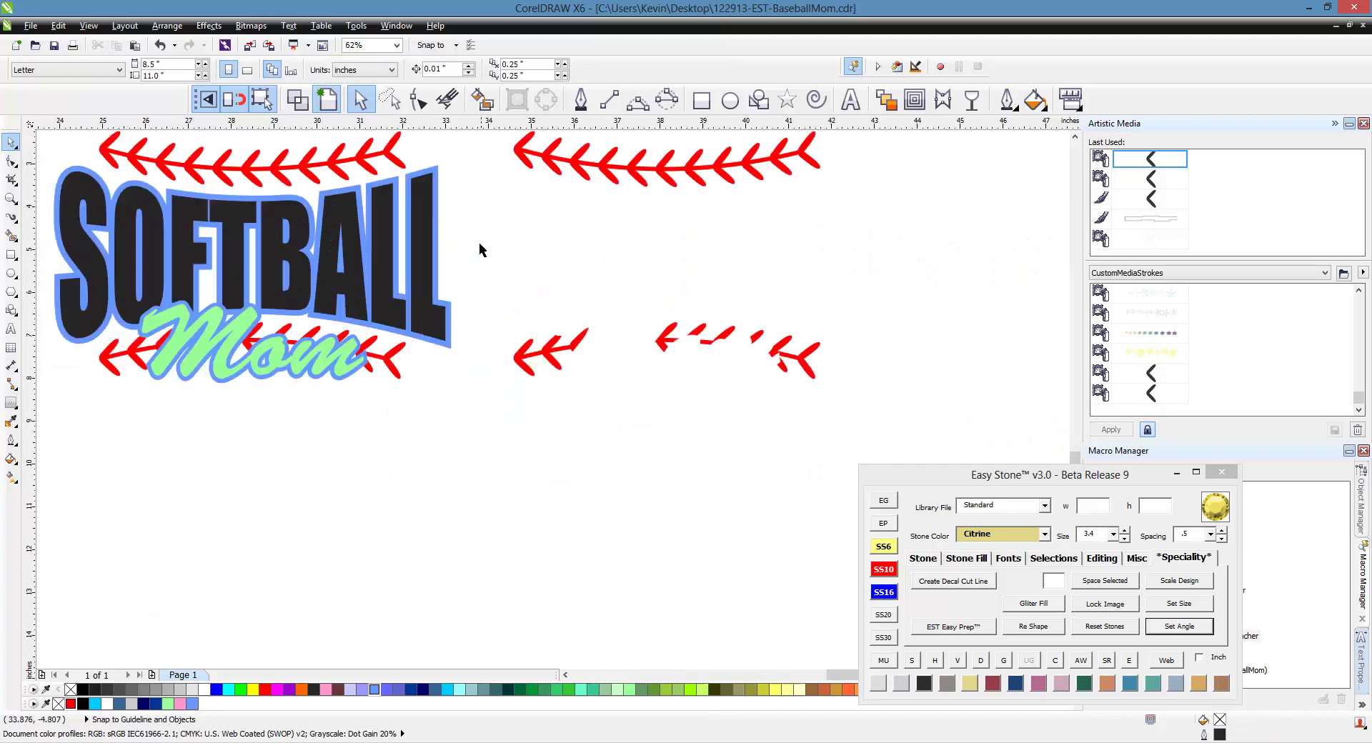
# Step: Place a copy of the blue outline over the copied stitching and nudge it into line with the stitching's trimmed gaps
pyautogui.click(443, 239)
pyautogui.moveTo(444, 241); pyautogui.dragTo(853, 283)
pyautogui.scroll(1, 699, 429)
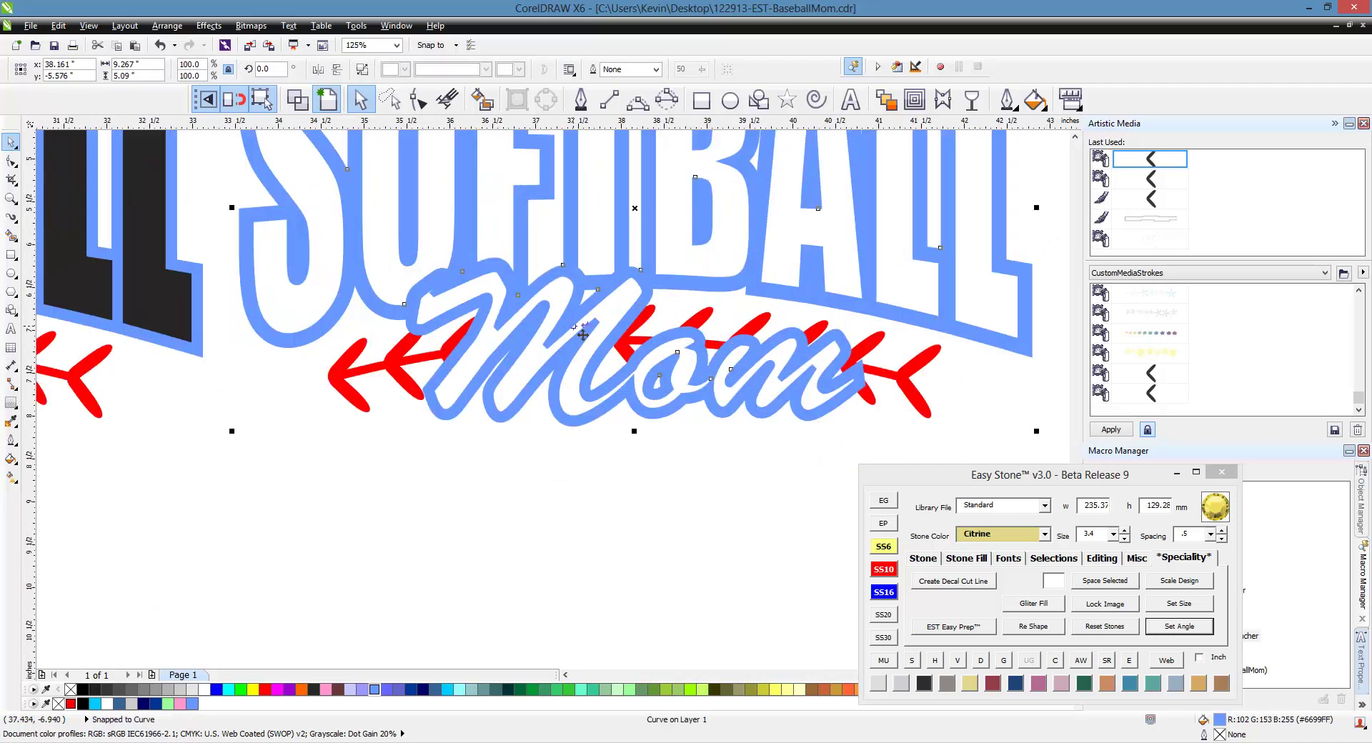
pyautogui.press('Left')
pyautogui.press('Left')
pyautogui.press('Left')
pyautogui.press('Left')
pyautogui.press('Left')
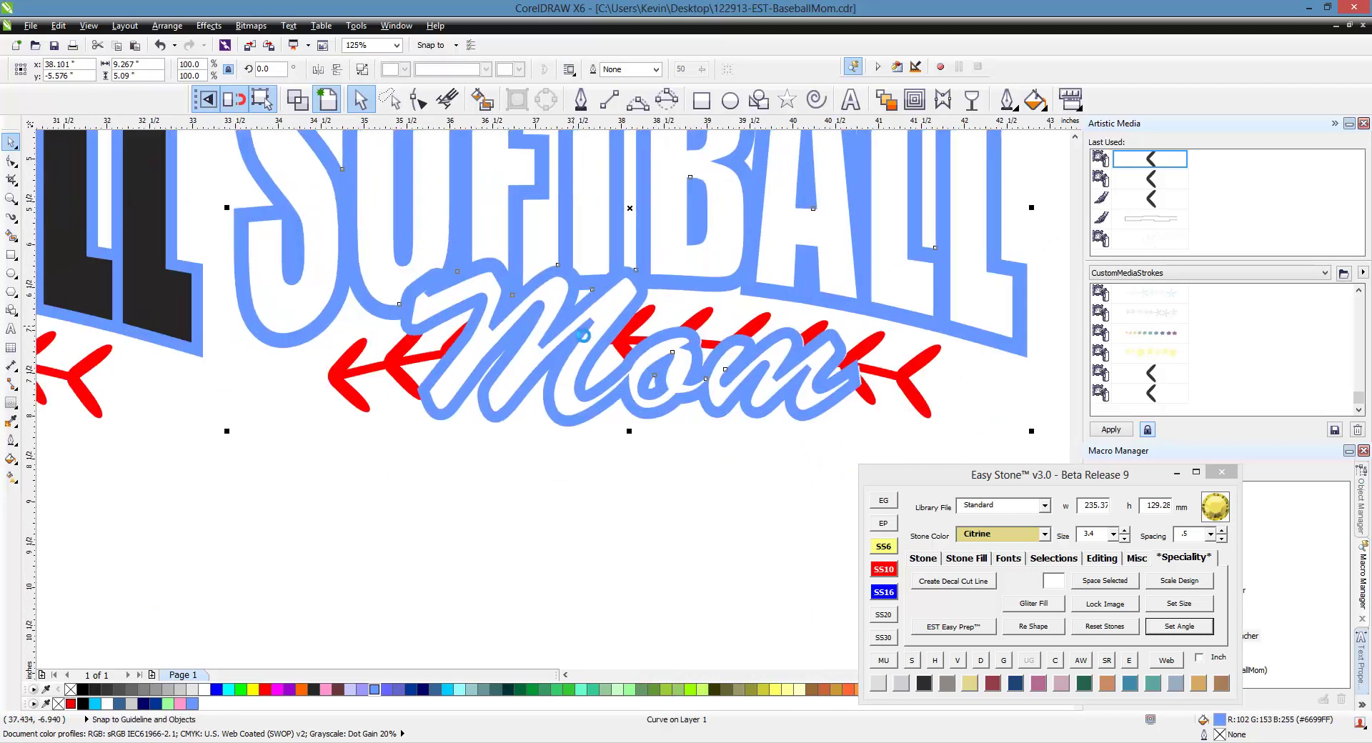
pyautogui.press('Right')
pyautogui.press('Right')
pyautogui.press('Right')
pyautogui.press('Right')
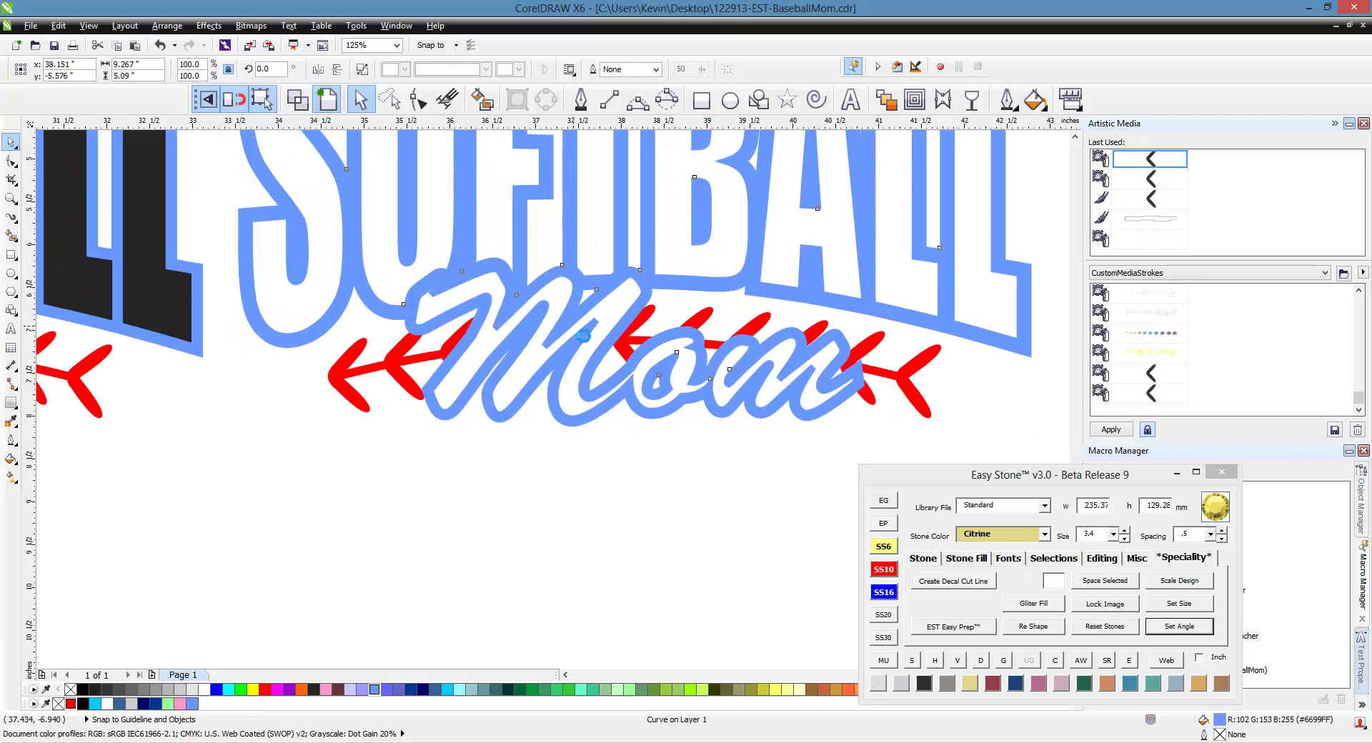
pyautogui.press('Right')
pyautogui.scroll(-1, 551, 543)
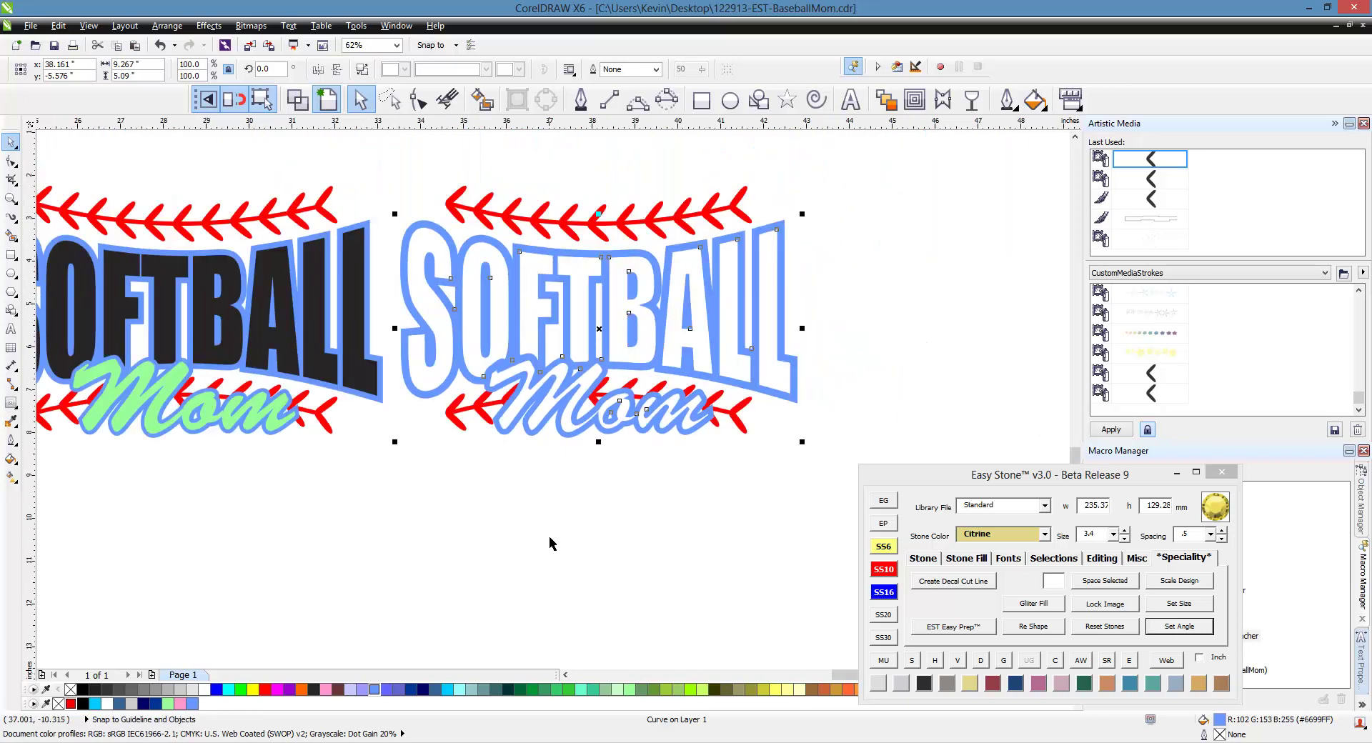
# Step: Place copies of the SOFTBALL letters and green Mom text inside the copied outline, and delete the whole assembled copy
pyautogui.click(354, 355)
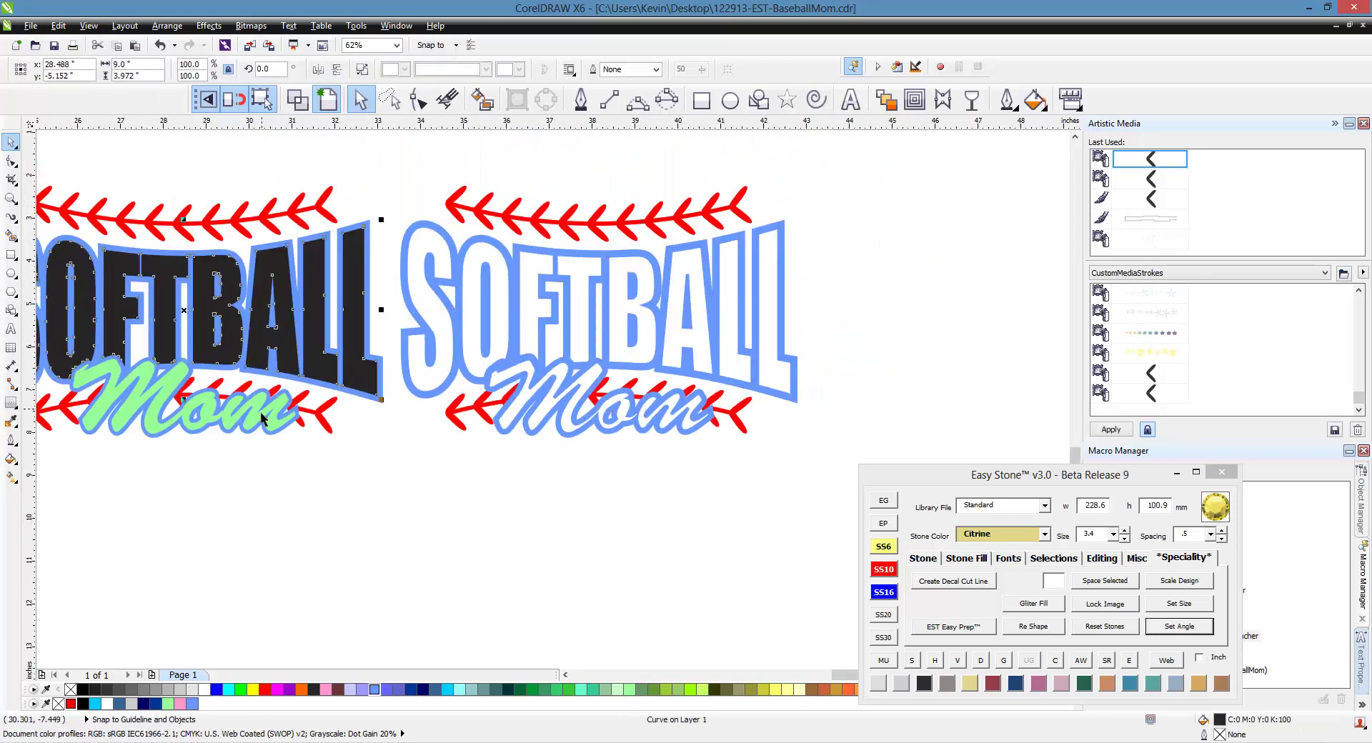
pyautogui.moveTo(263, 421); pyautogui.dragTo(677, 435)
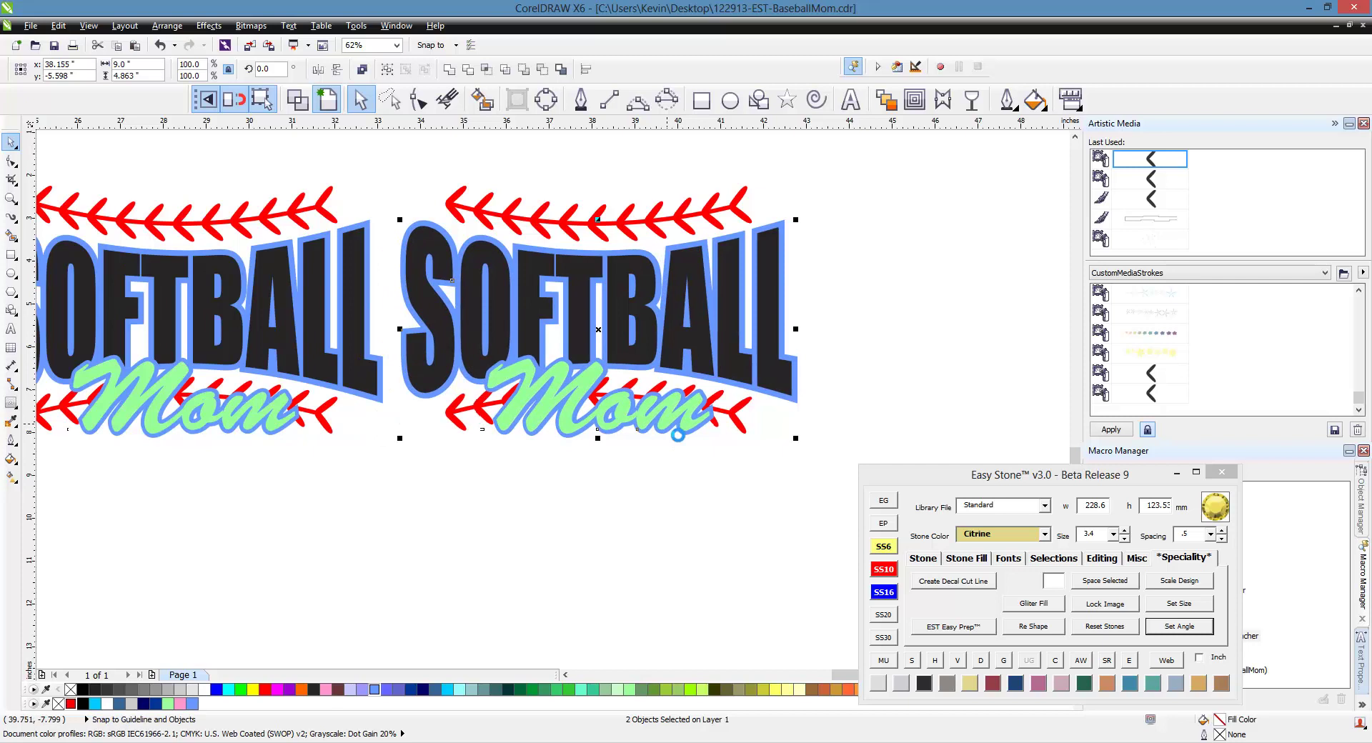
pyautogui.click(614, 519)
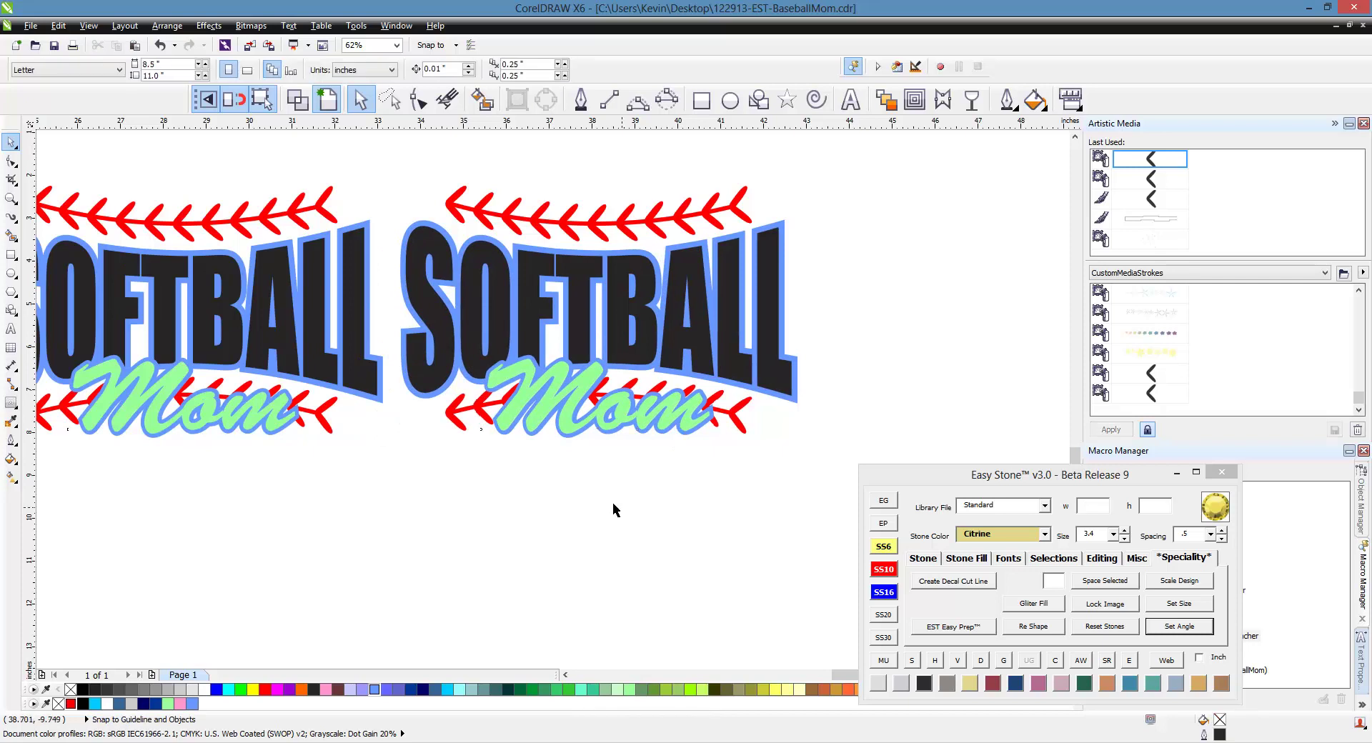
pyautogui.moveTo(861, 170); pyautogui.dragTo(376, 496)
pyautogui.press('Delete')
# Step: Examine the design's cut lines in wireframe around the Mom lettering and trimmed stitching, and return to the full-colour view
pyautogui.scroll(-1, 638, 416)
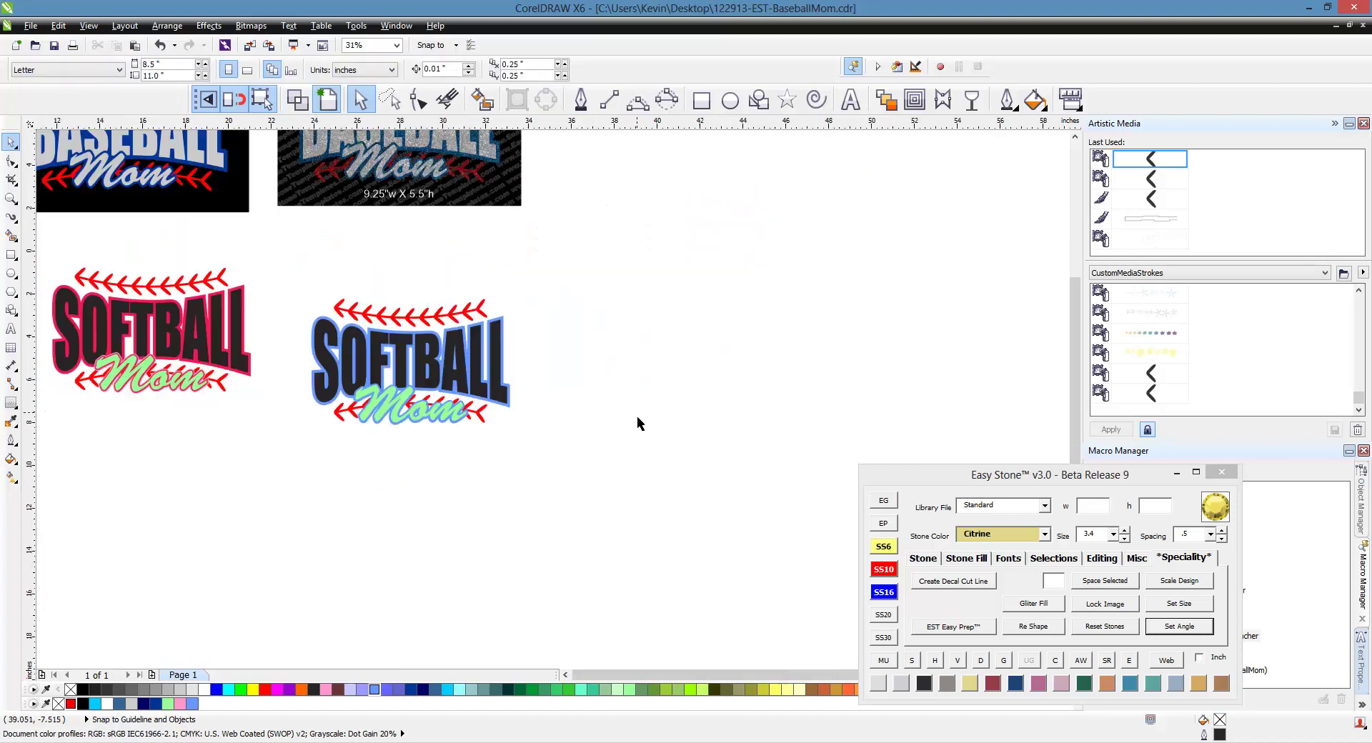
pyautogui.scroll(2, 418, 376)
pyautogui.scroll(-1, 415, 379)
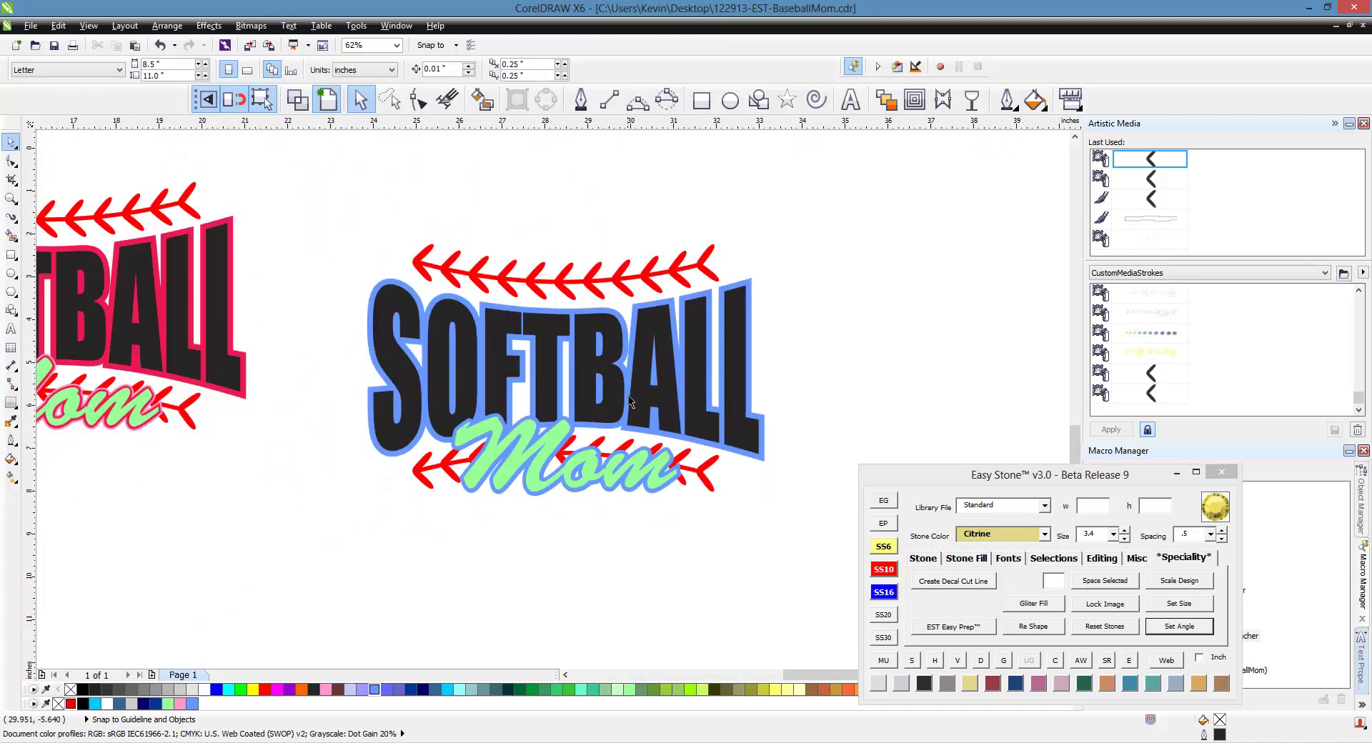
pyautogui.scroll(2, 638, 404)
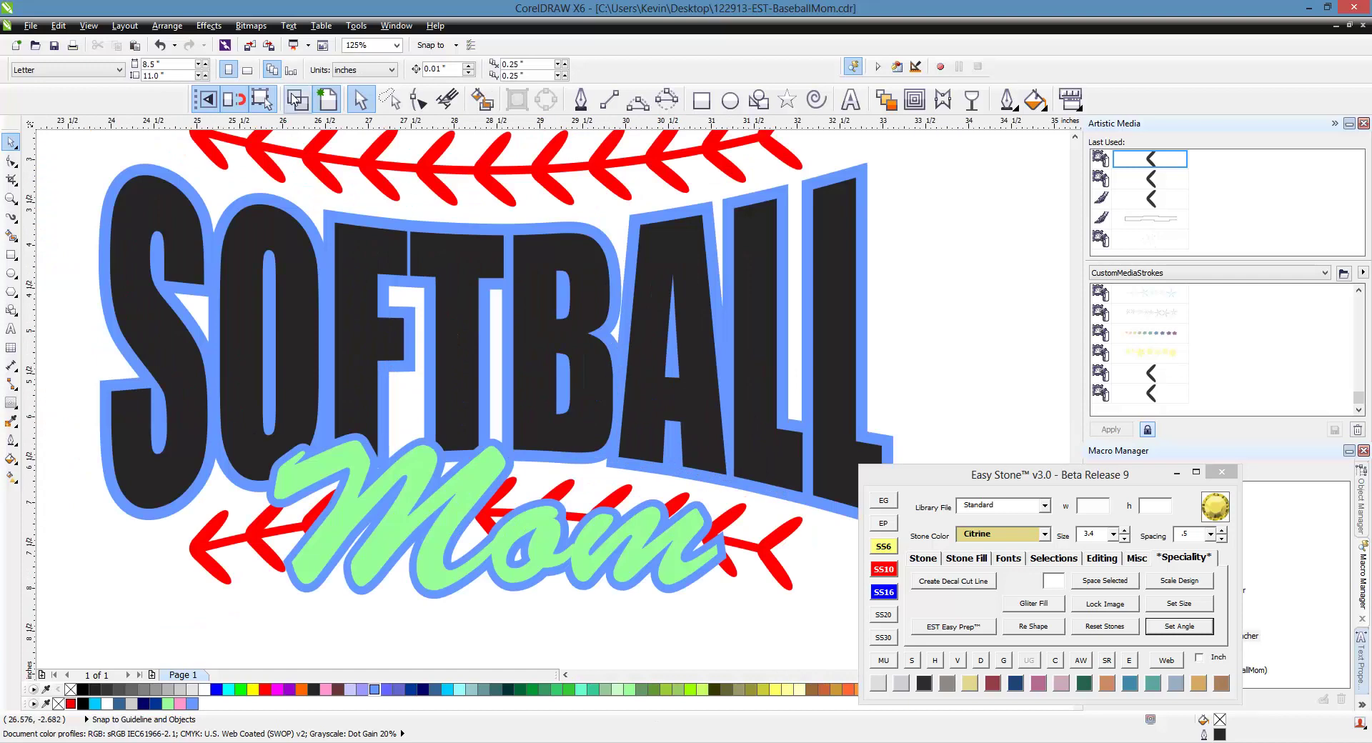
pyautogui.click(296, 104)
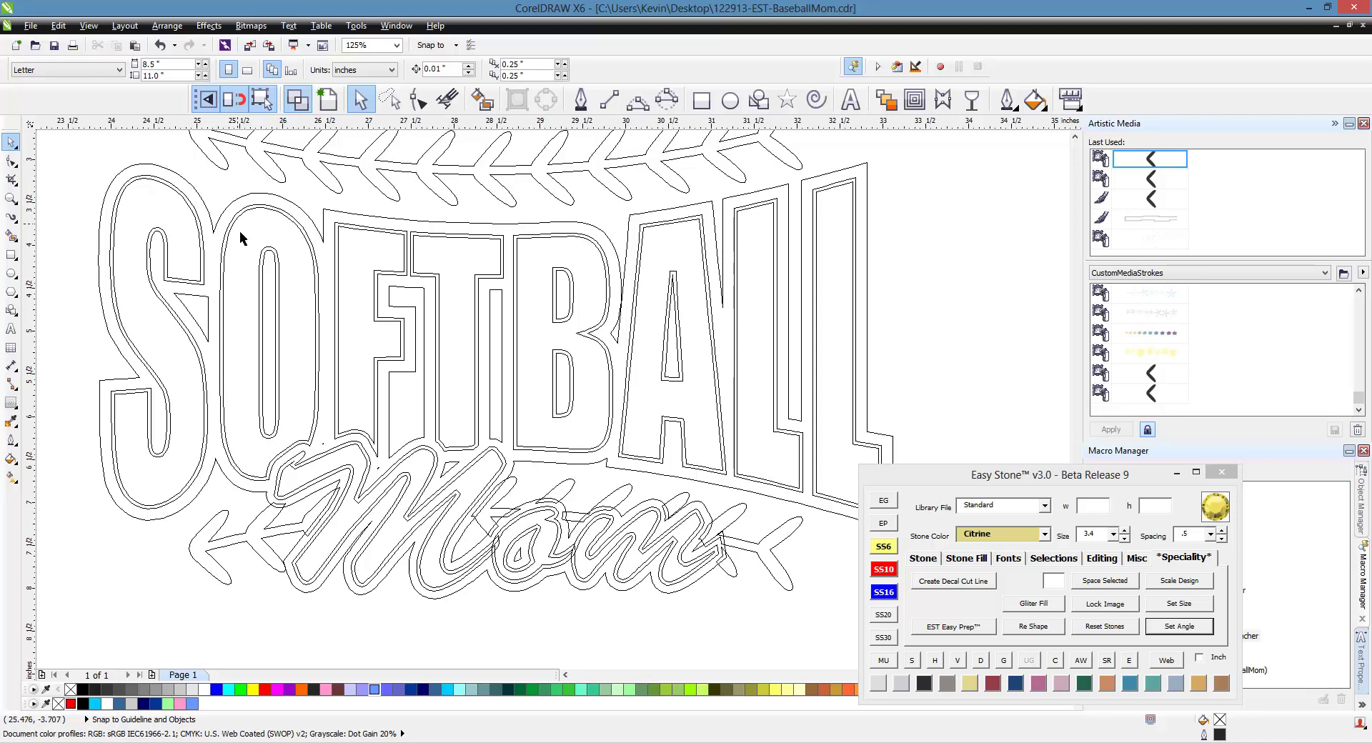
pyautogui.scroll(1, 285, 509)
pyautogui.scroll(1, 284, 509)
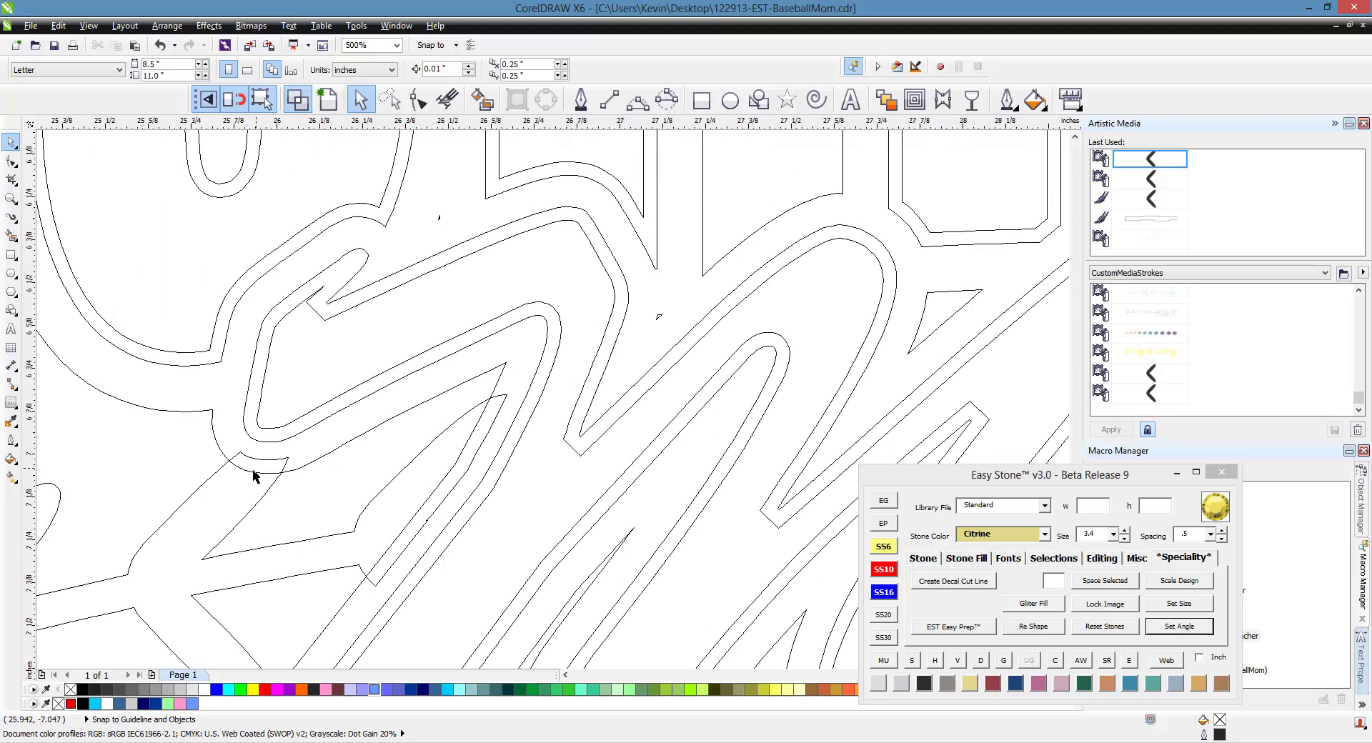
pyautogui.scroll(-1, 454, 291)
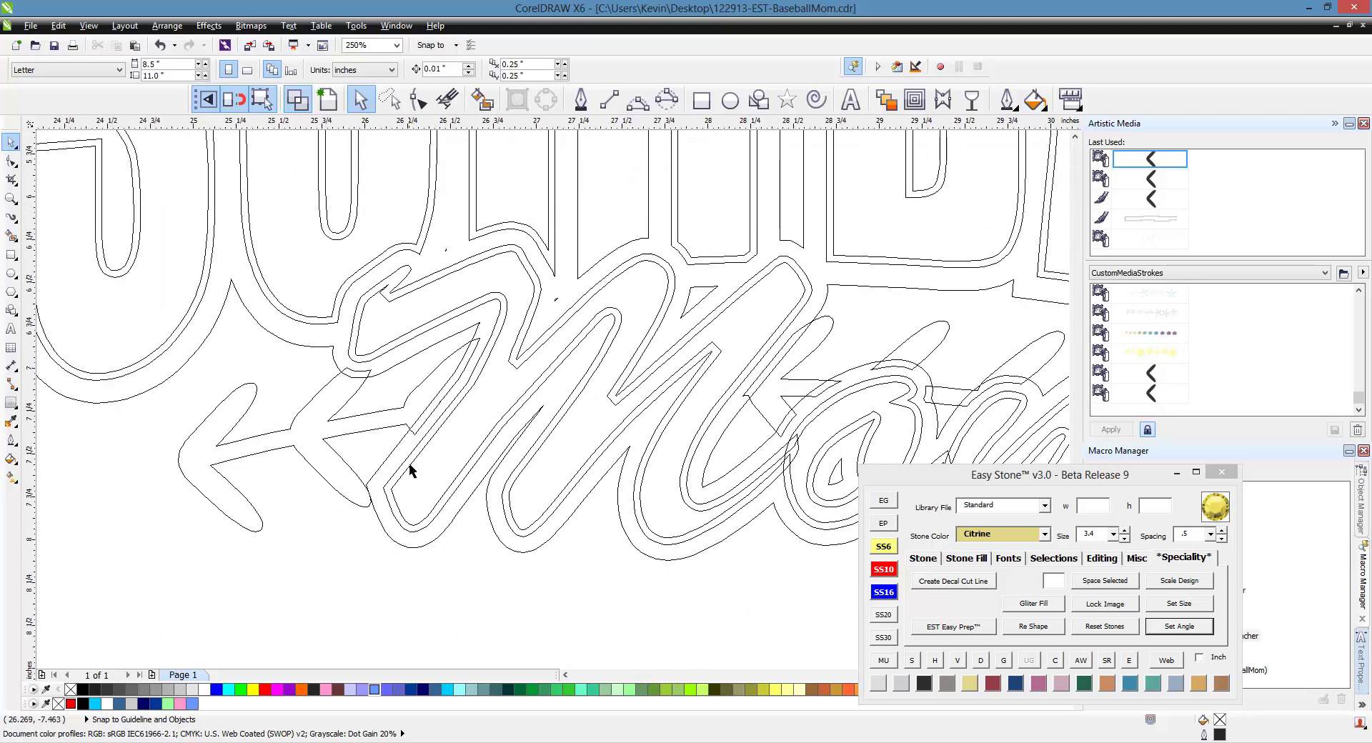
pyautogui.scroll(-1, 521, 373)
pyautogui.scroll(1, 899, 406)
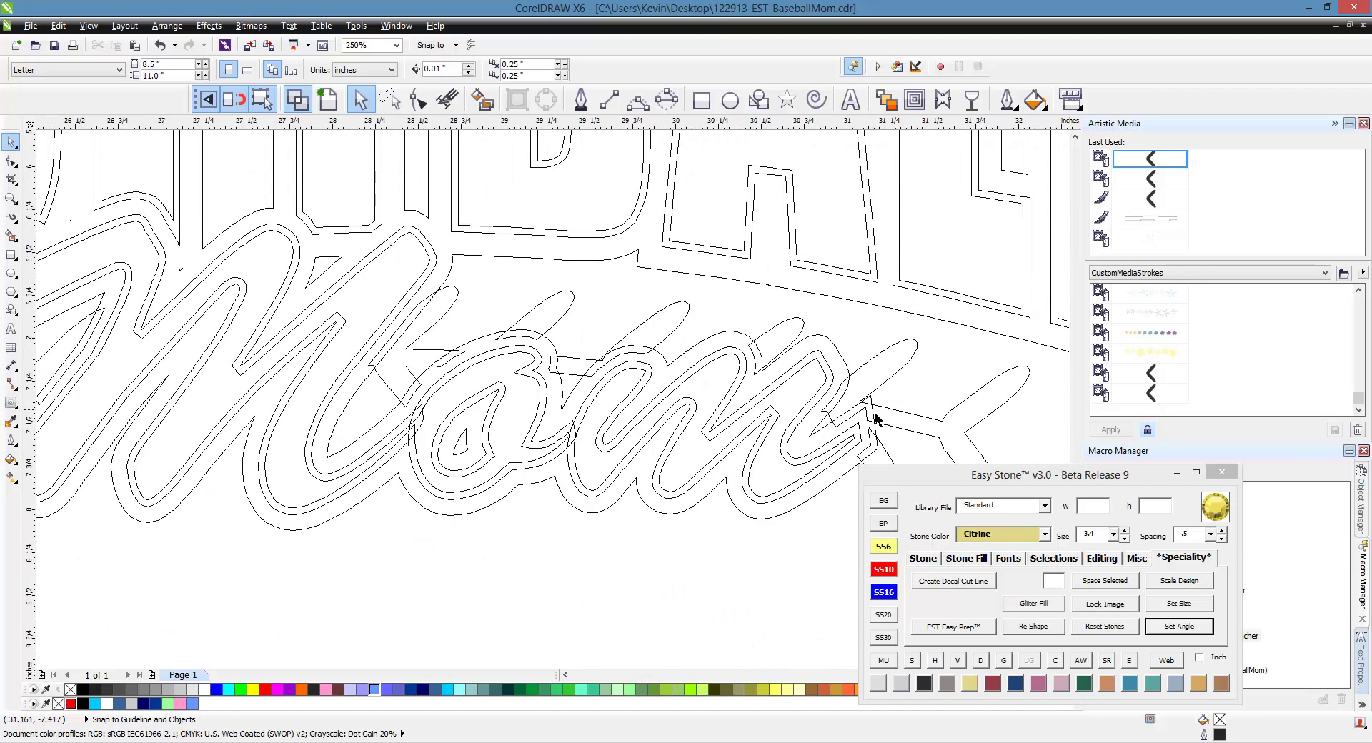
pyautogui.scroll(-1, 622, 466)
pyautogui.scroll(-1, 606, 546)
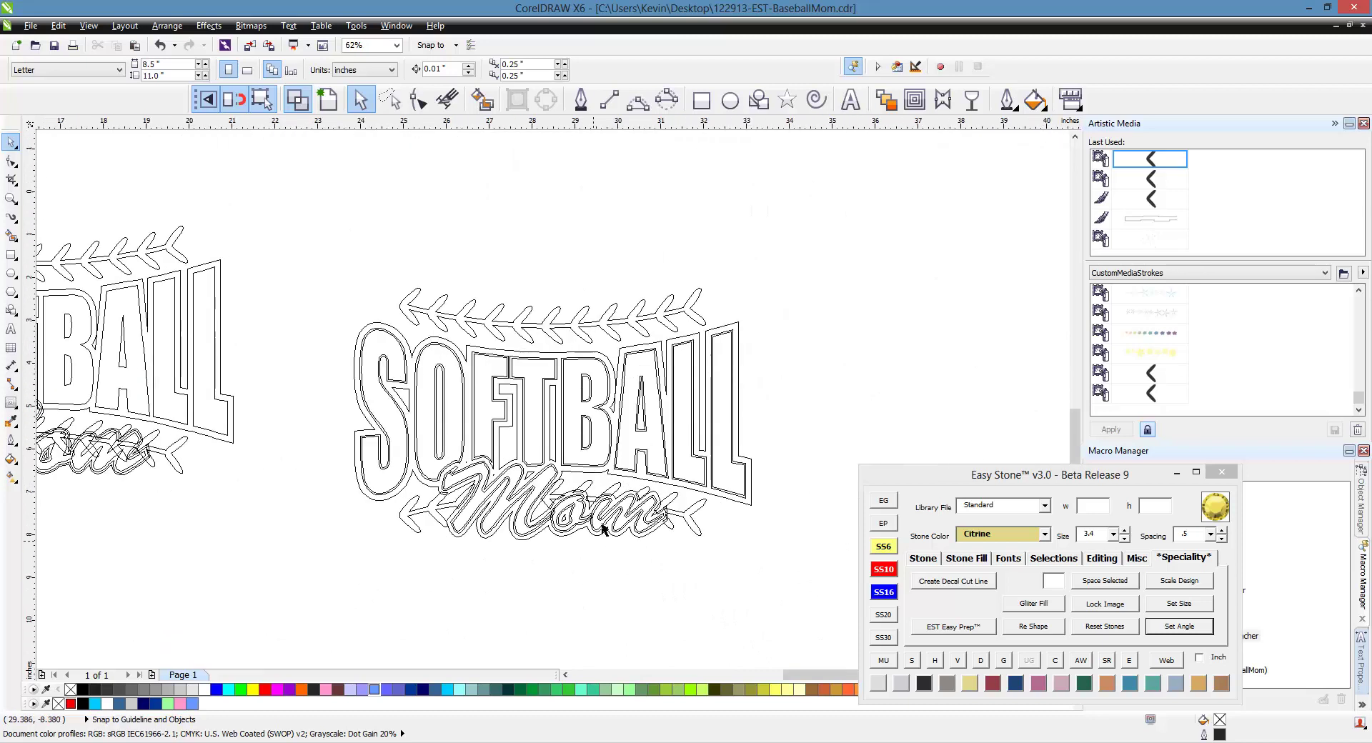
pyautogui.scroll(1, 609, 486)
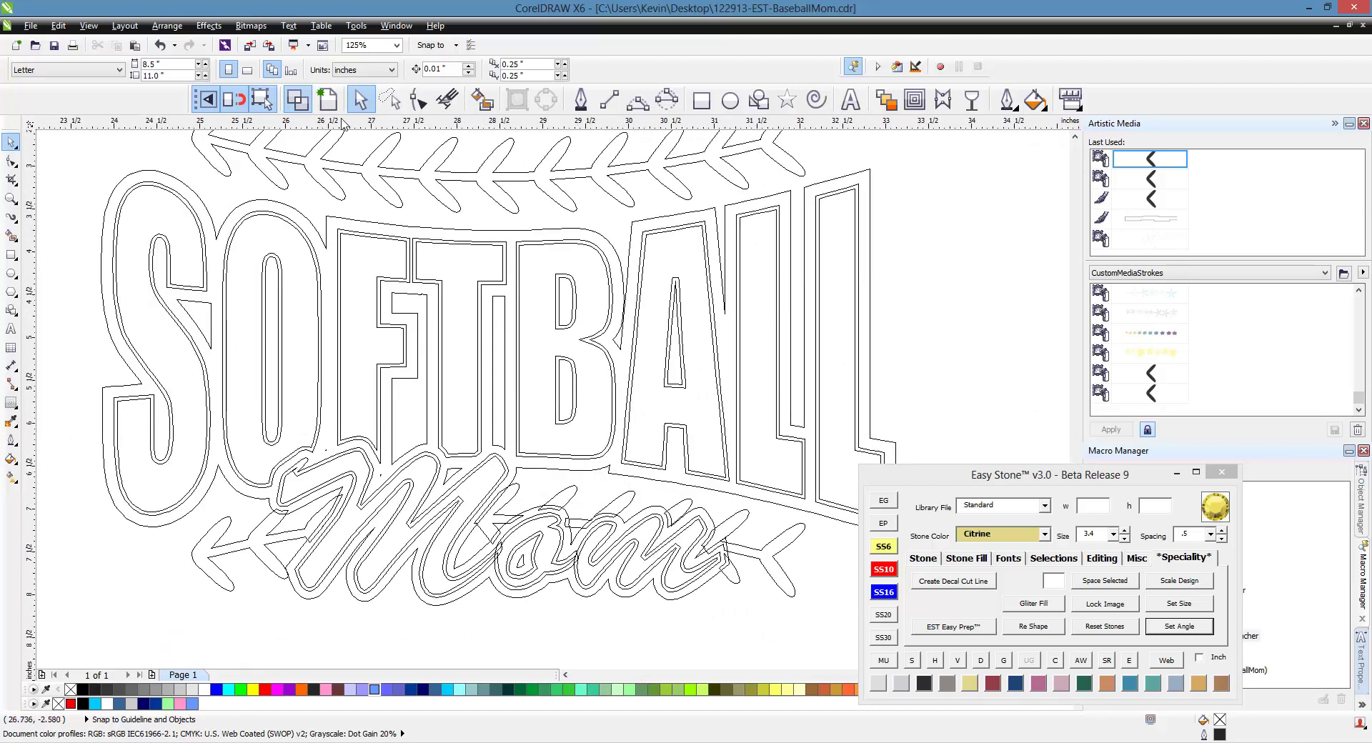
pyautogui.click(328, 100)
pyautogui.scroll(-1, 518, 320)
pyautogui.scroll(1, 519, 319)
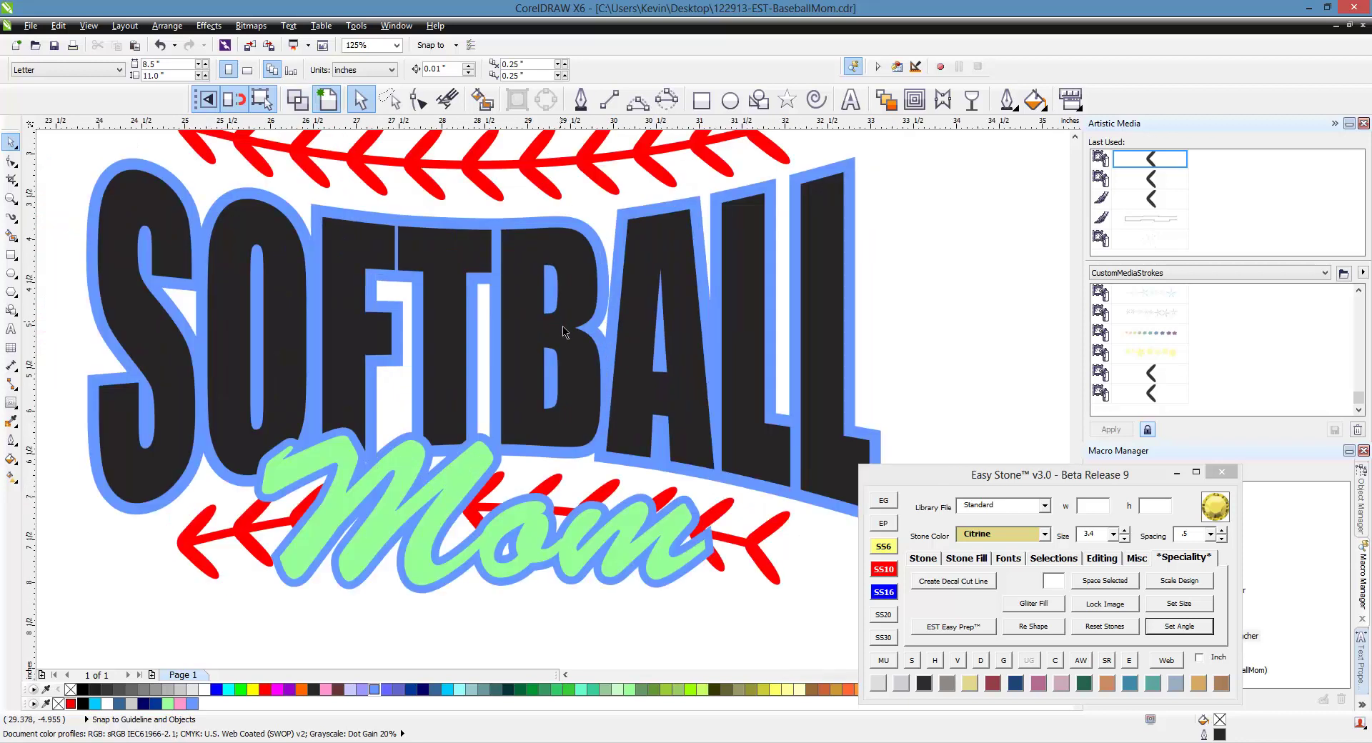
# Step: Display the blue outline's nodes to inspect its cut path, and deselect the outline
pyautogui.click(852, 292)
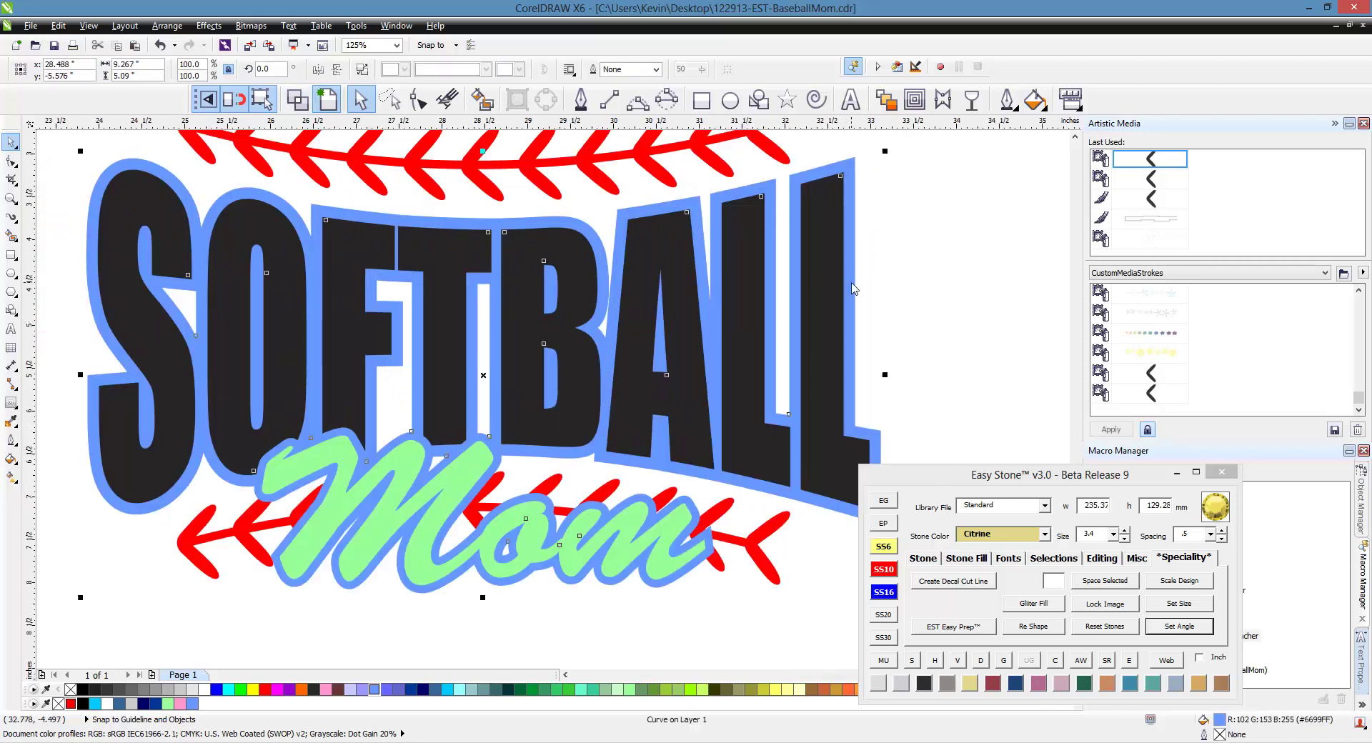
pyautogui.press('F10')
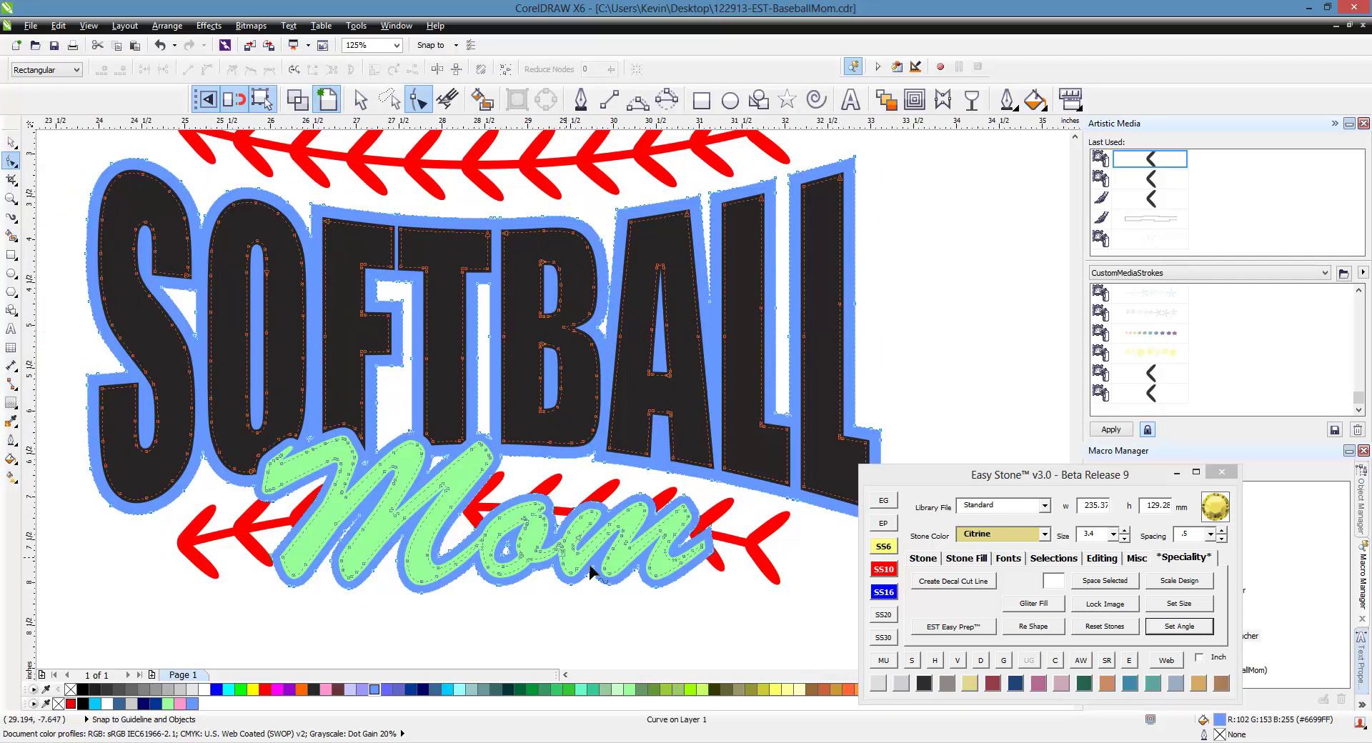
pyautogui.click(11, 142)
pyautogui.click(80, 184)
pyautogui.scroll(-2, 478, 498)
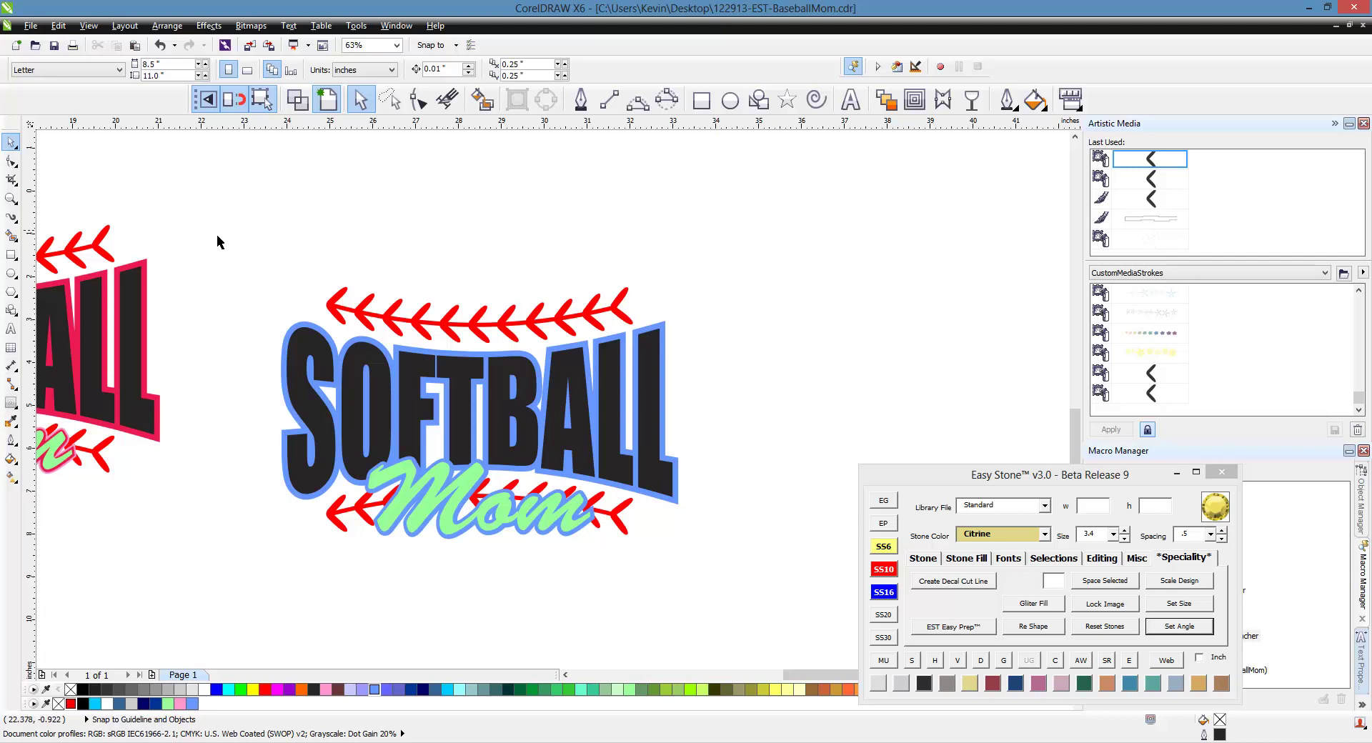
# Step: Add a black artwork background behind the complete SOFTBALL Mom design and place a copy of both beside it
pyautogui.moveTo(217, 230); pyautogui.dragTo(786, 605)
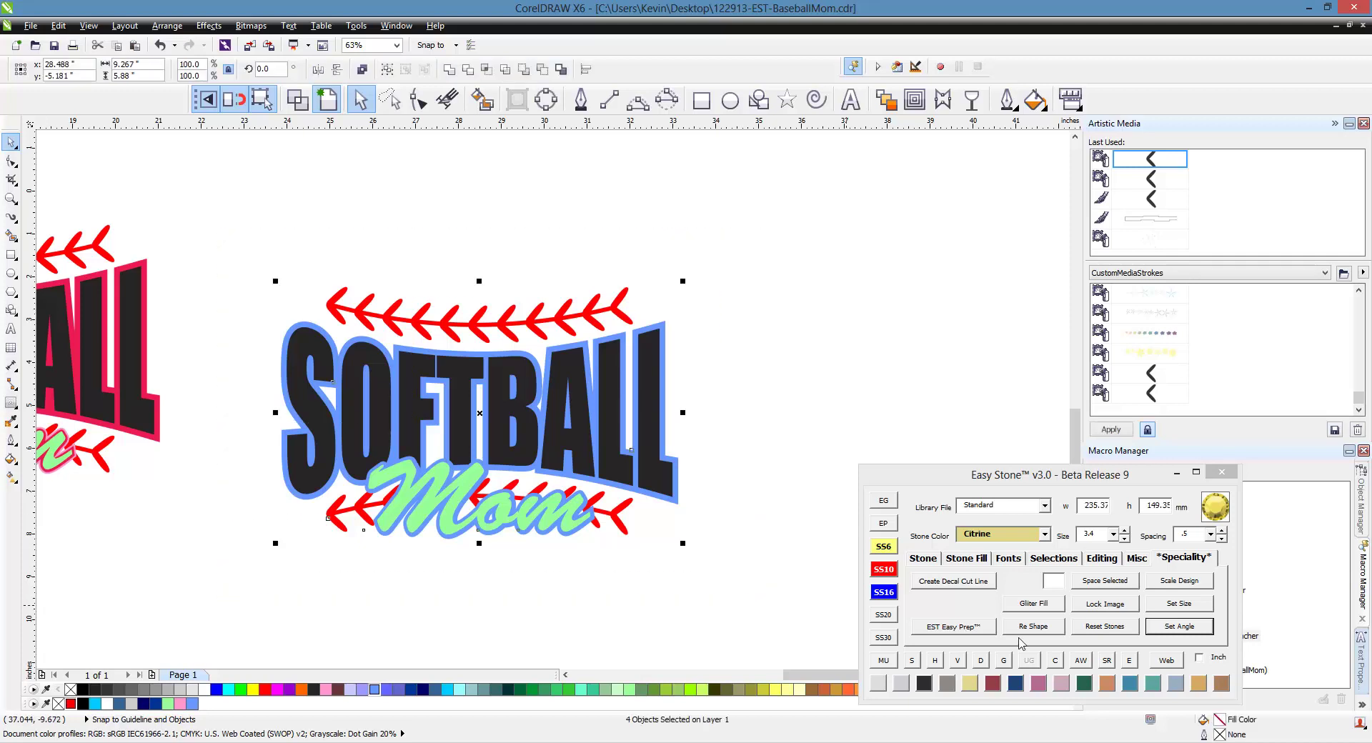
pyautogui.click(1081, 660)
pyautogui.press('F3')
pyautogui.moveTo(579, 233); pyautogui.dragTo(553, 338)
pyautogui.rightClick(553, 338)
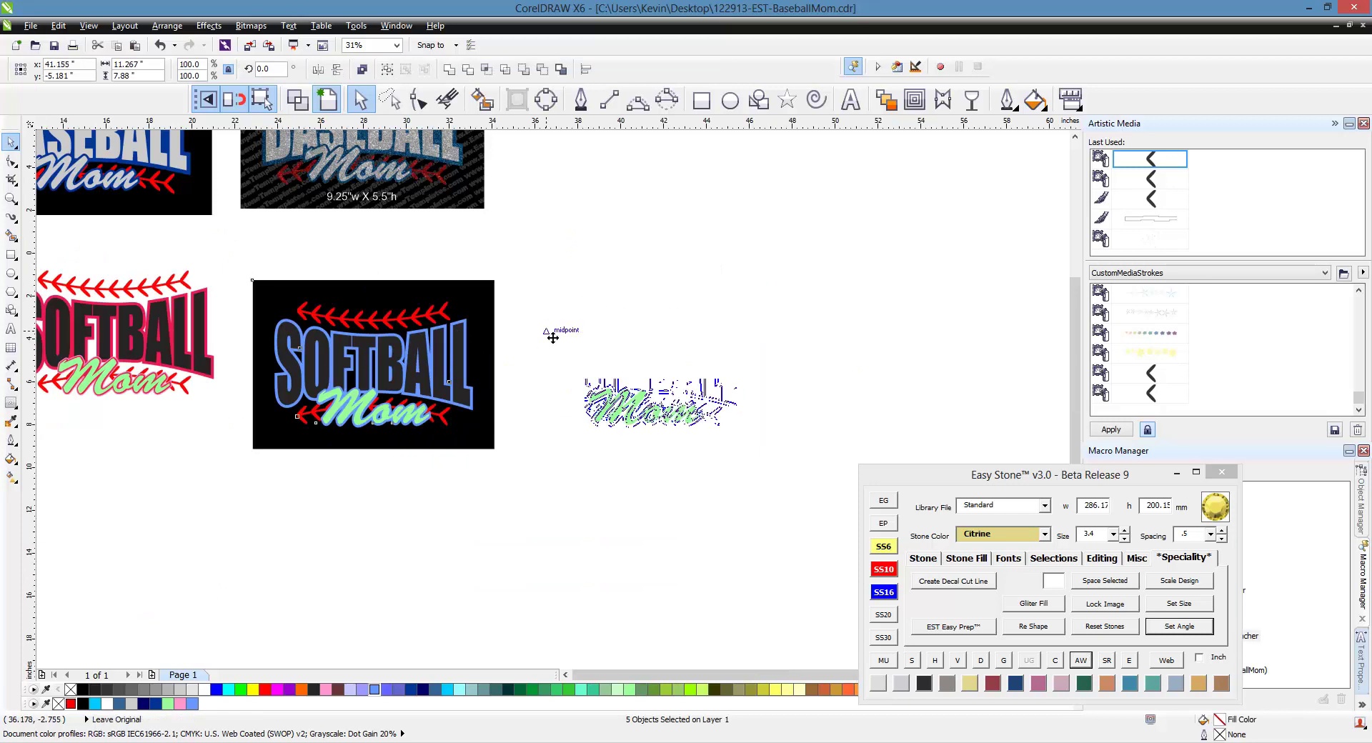
pyautogui.scroll(1, 715, 346)
# Step: Apply the Red glitter fill to the stitching in the copied design
pyautogui.click(720, 477)
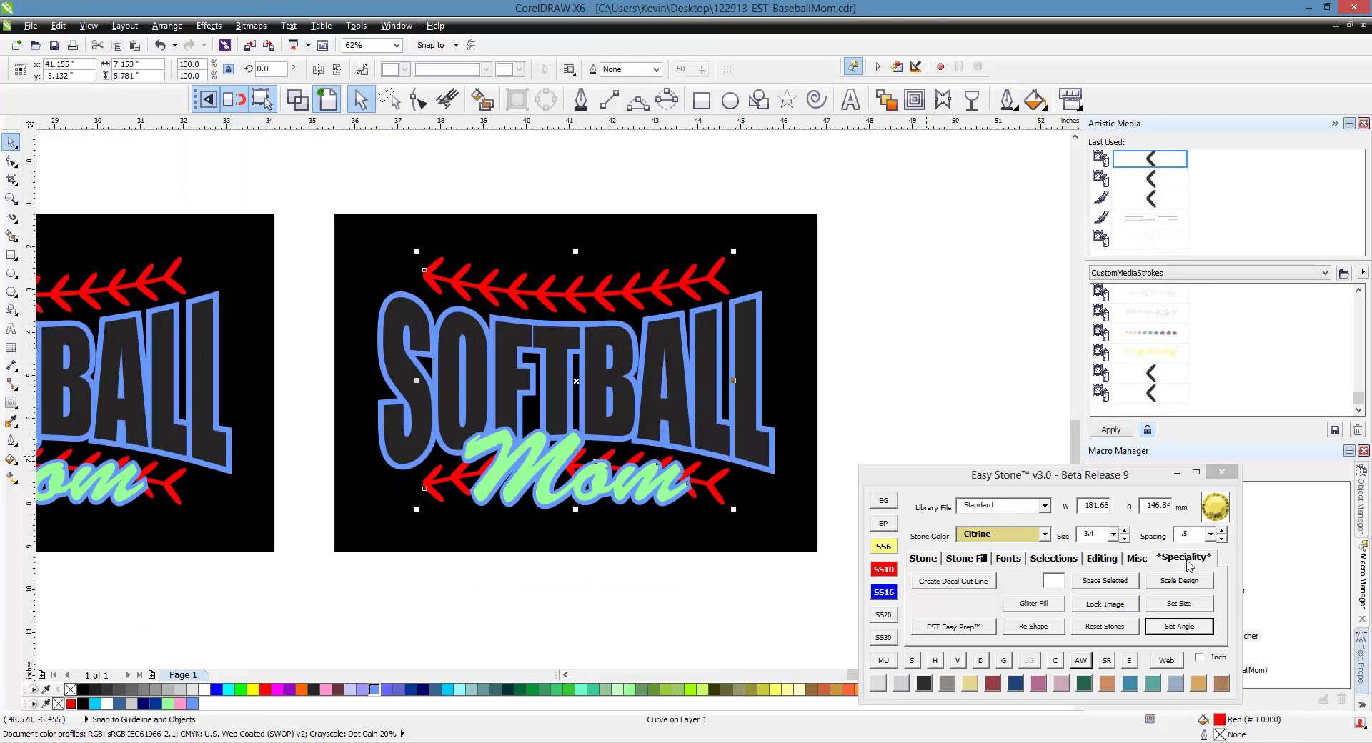
pyautogui.click(1032, 606)
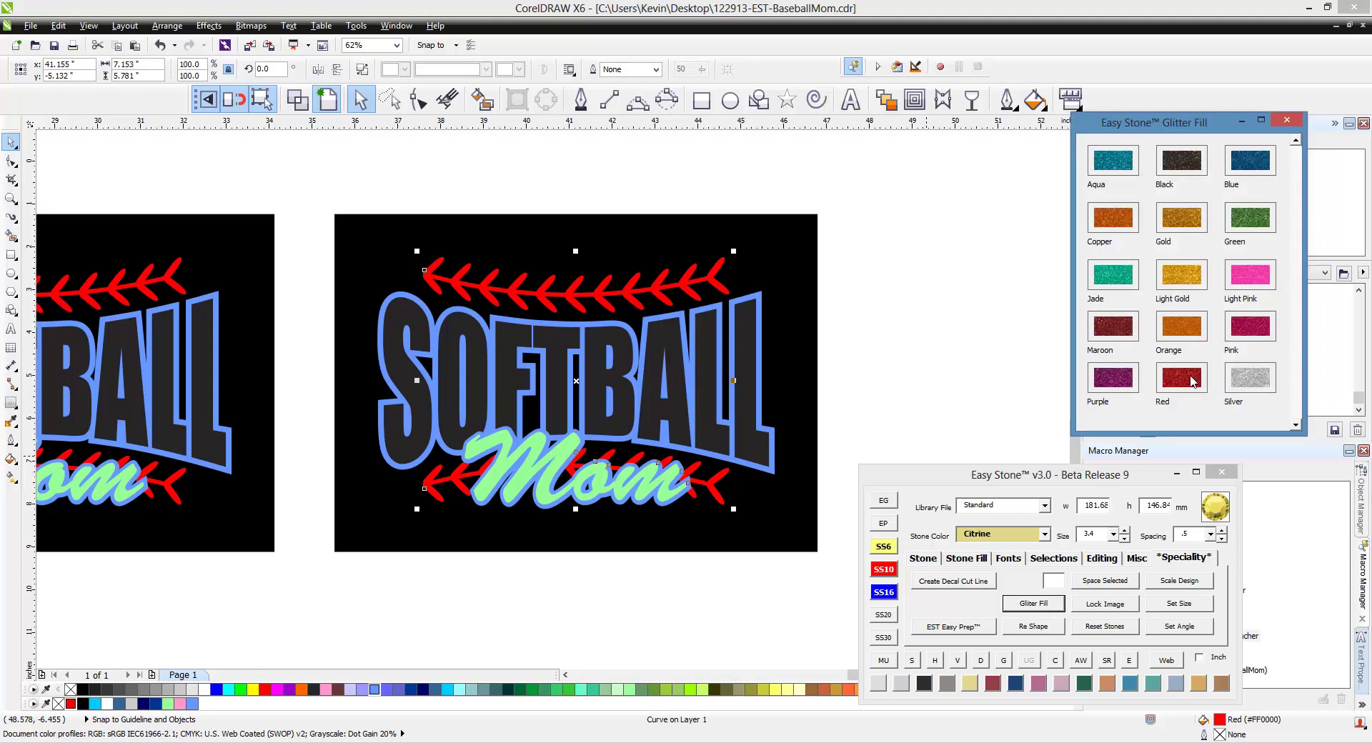
pyautogui.click(1183, 378)
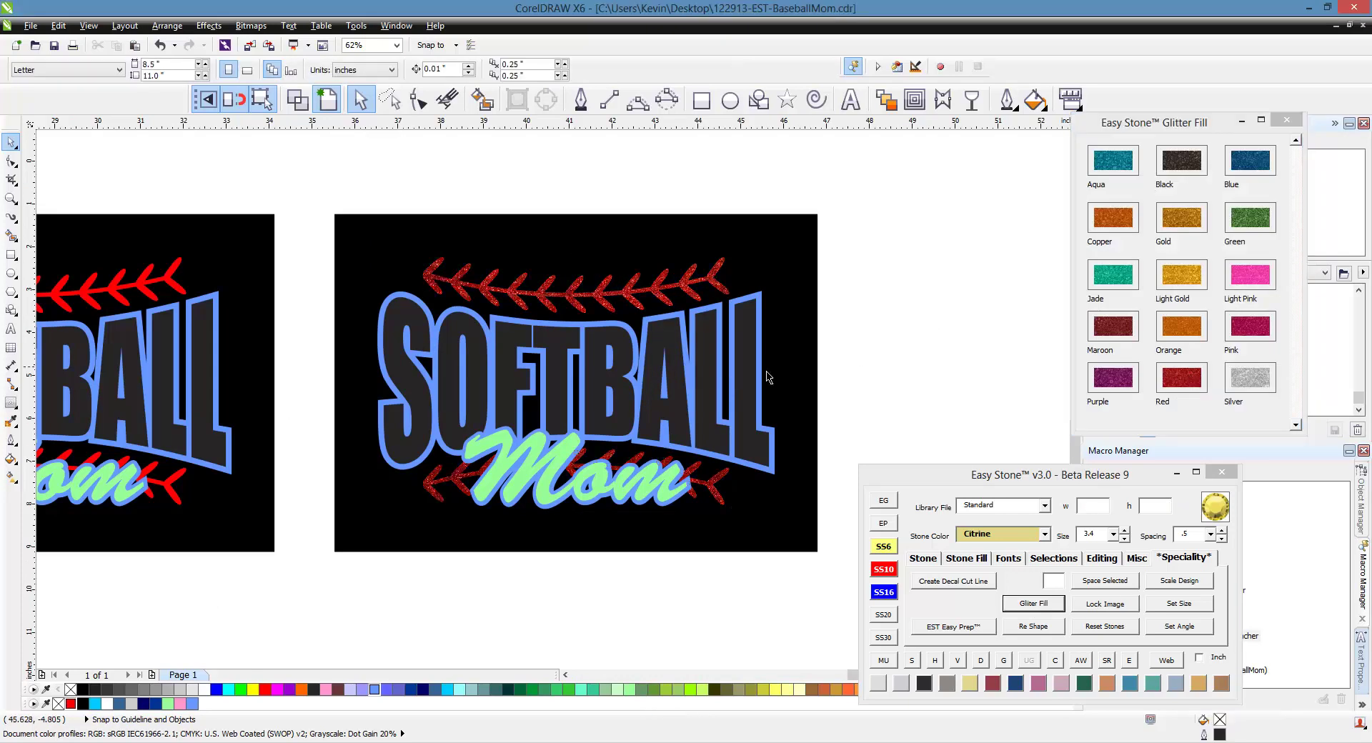
# Step: Apply the Silver glitter fill to the copied design's blue outline and the Light Gold glitter fill to its SOFTBALL letters
pyautogui.click(763, 378)
pyautogui.click(1250, 377)
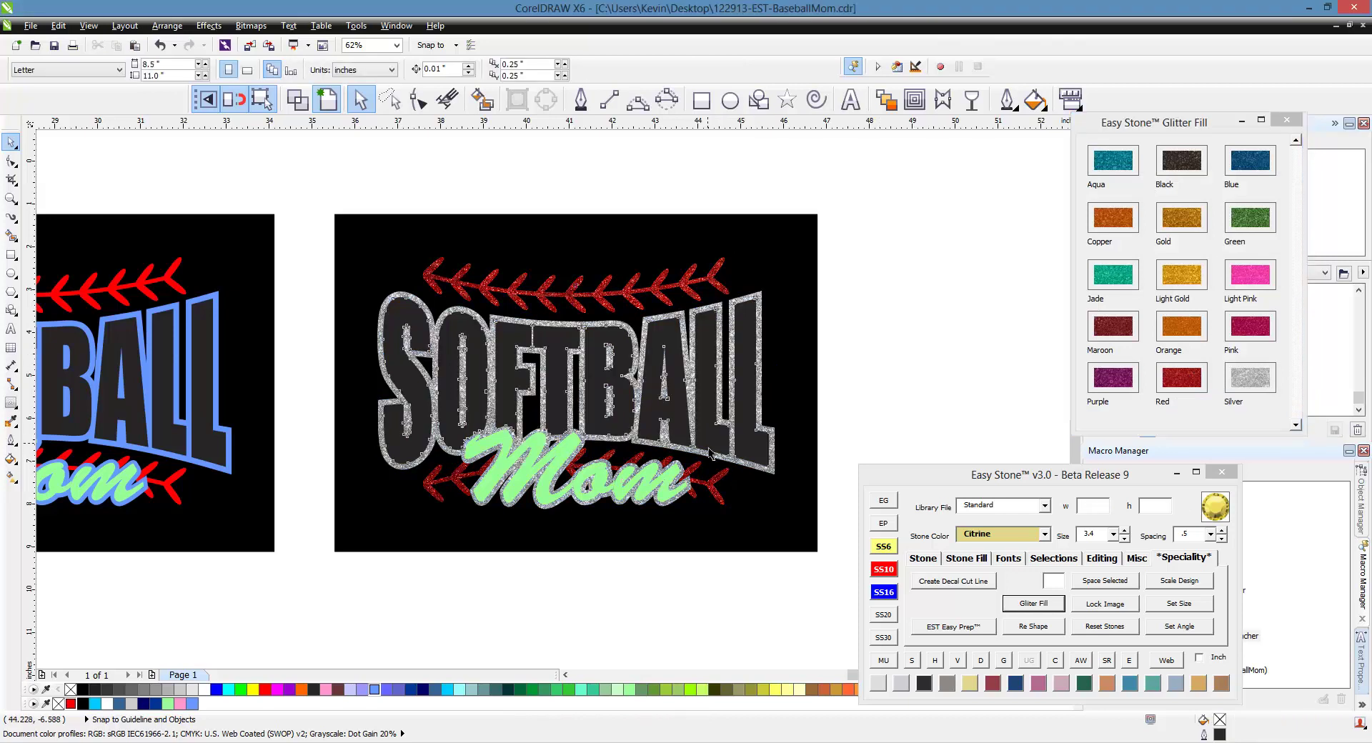
pyautogui.click(1183, 277)
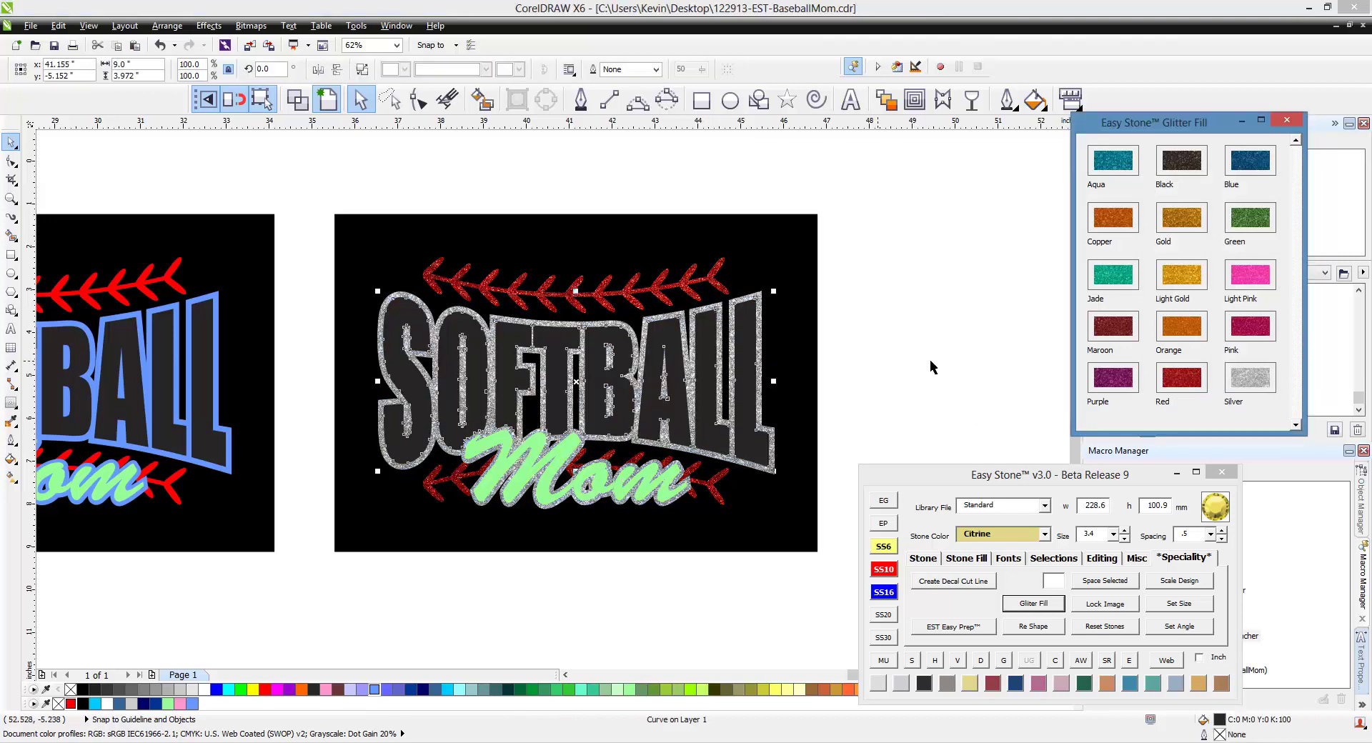
# Step: Apply the Gold glitter fill to both the Mom script and the SOFTBALL letters of the copied design
pyautogui.click(568, 462)
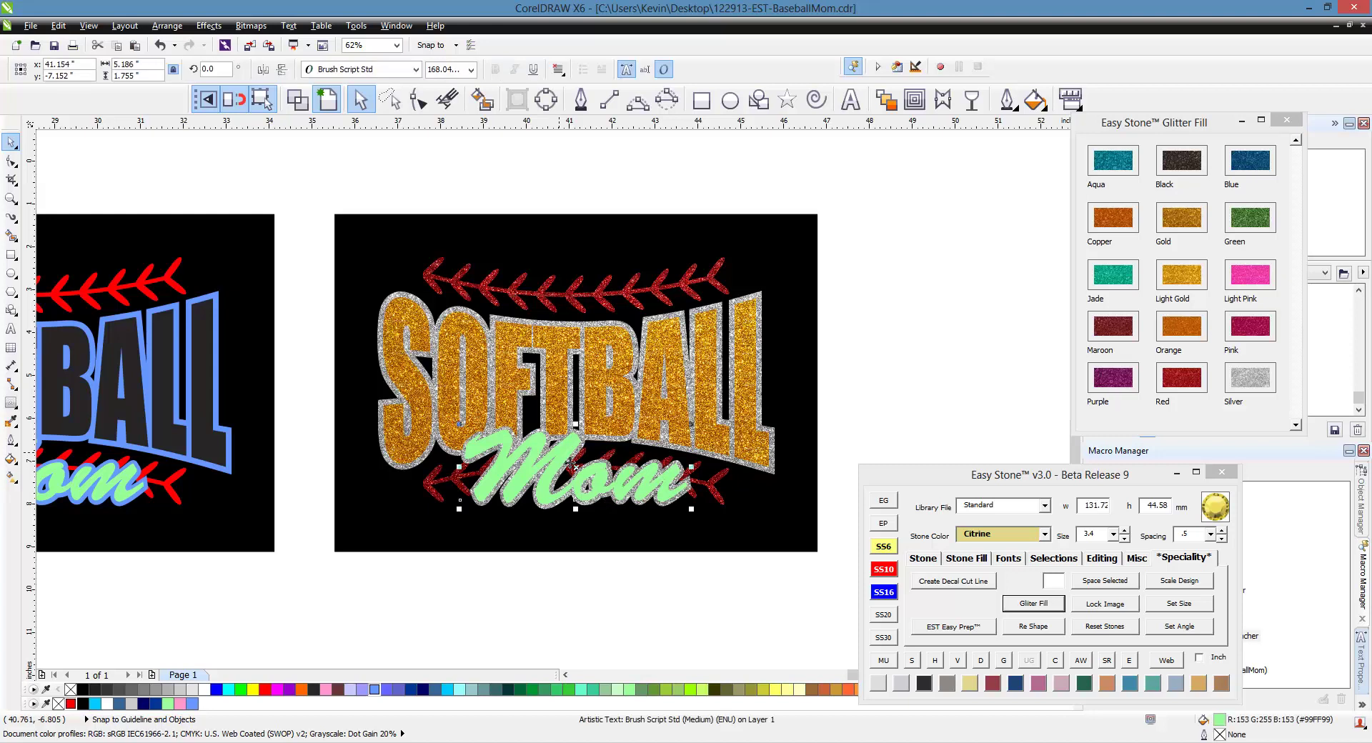
pyautogui.click(1183, 220)
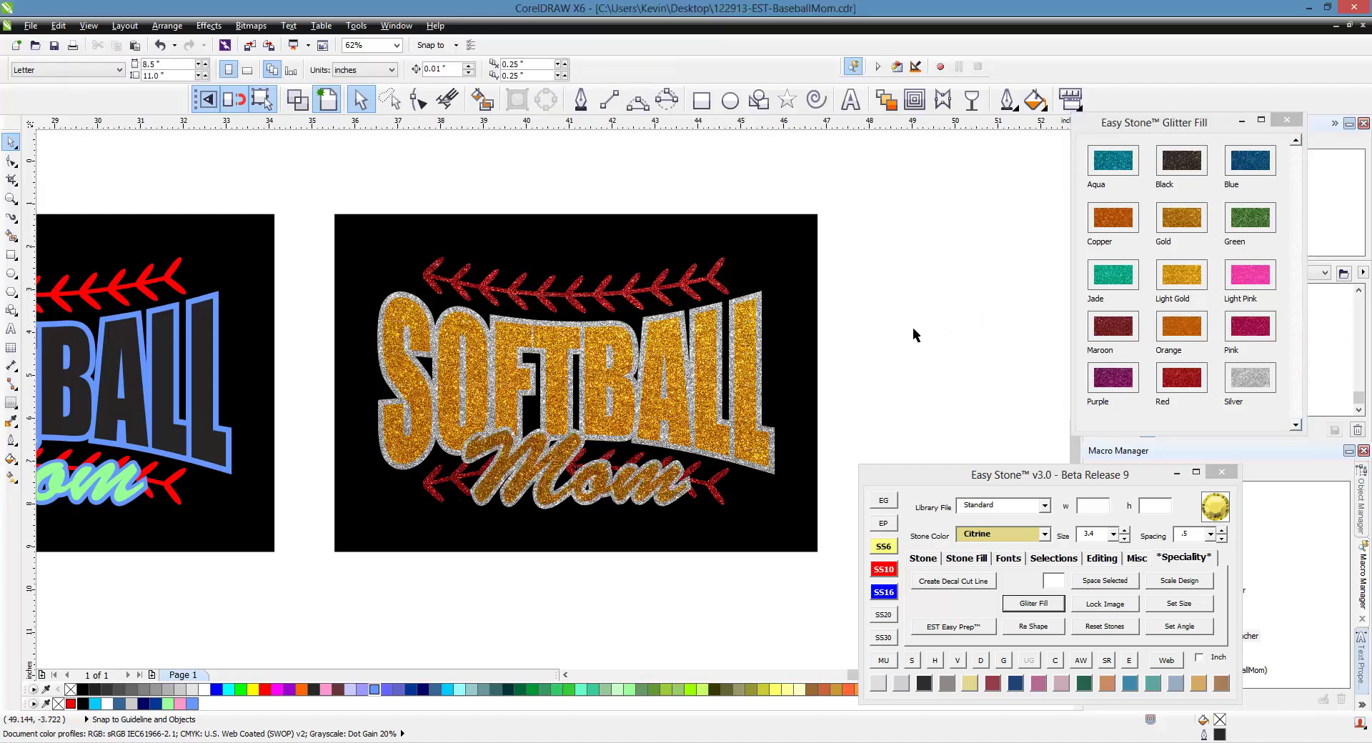
pyautogui.click(744, 409)
pyautogui.click(1187, 219)
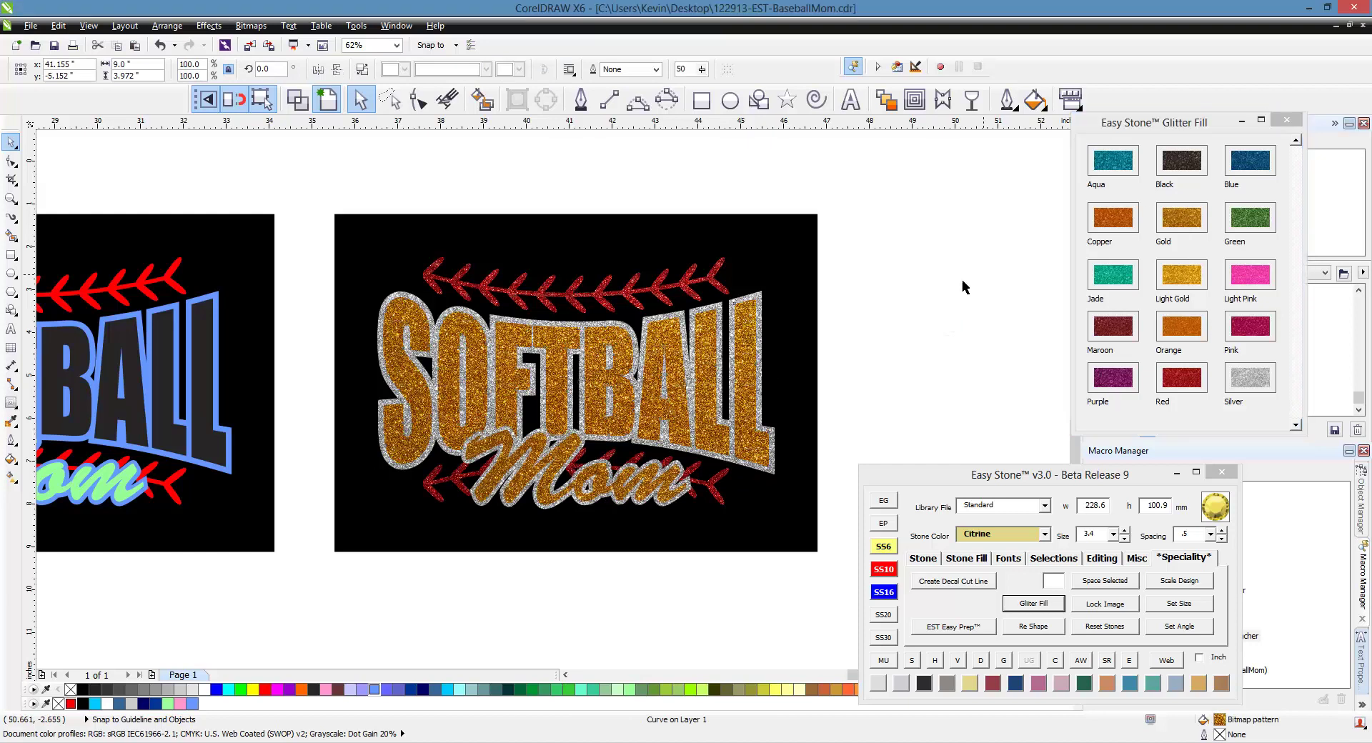
# Step: Change the copied design's silver glitter outline to a solid white fill
pyautogui.click(768, 405)
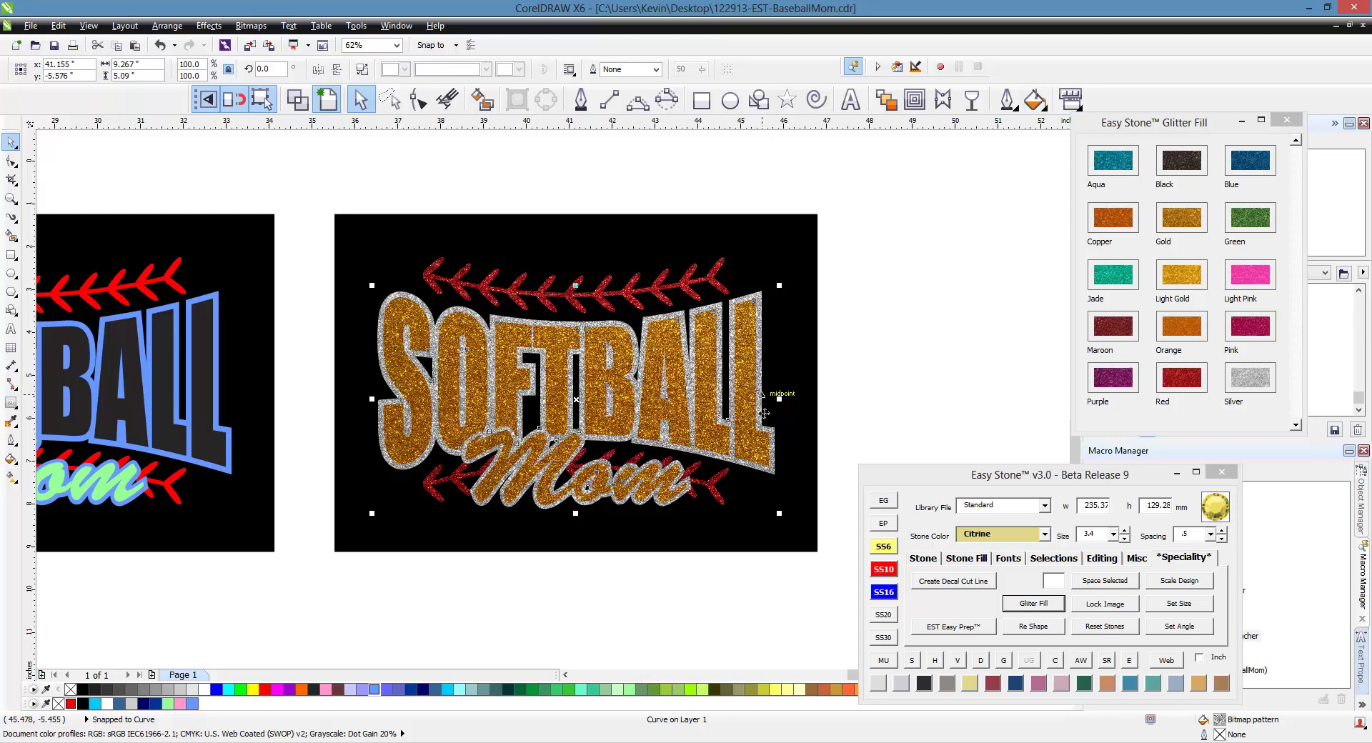
pyautogui.rightClick(205, 689)
pyautogui.click(414, 627)
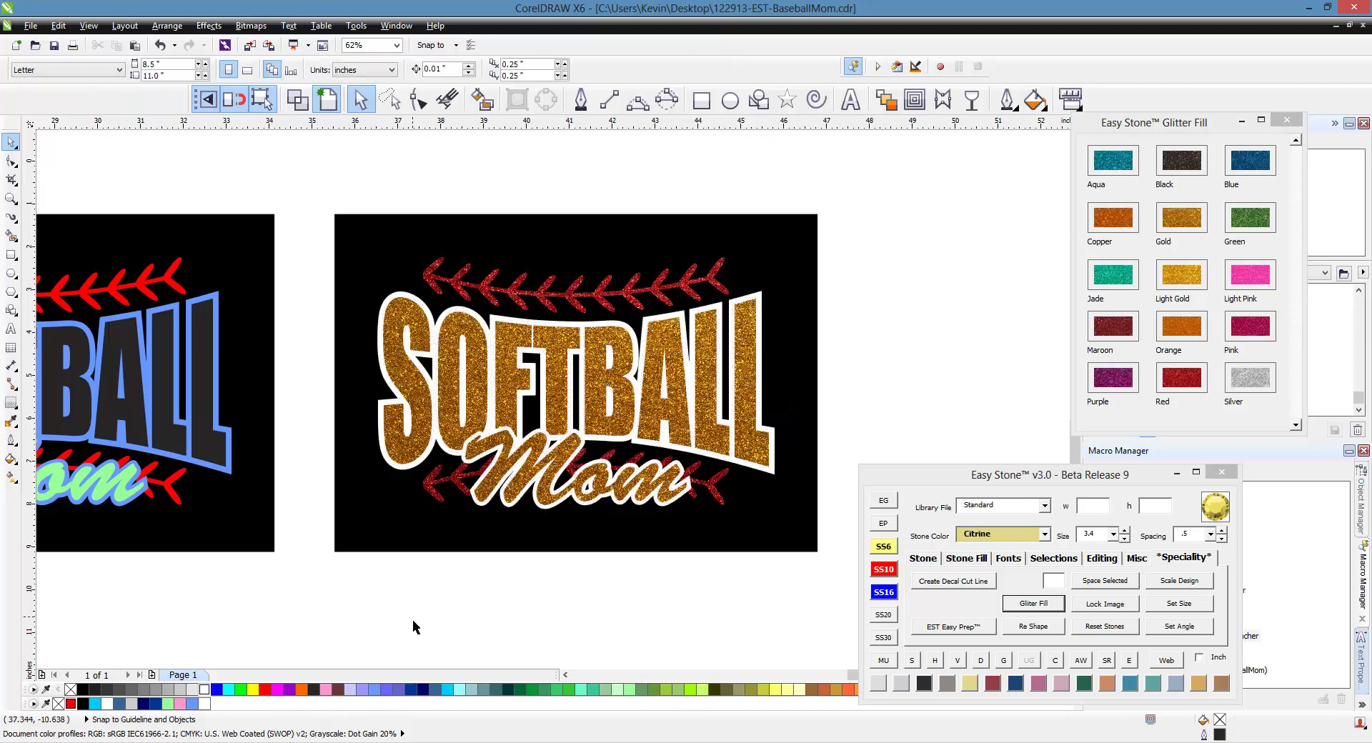
# Step: Try a solid black and then a solid orange fill on the copied design's Mom script
pyautogui.click(569, 459)
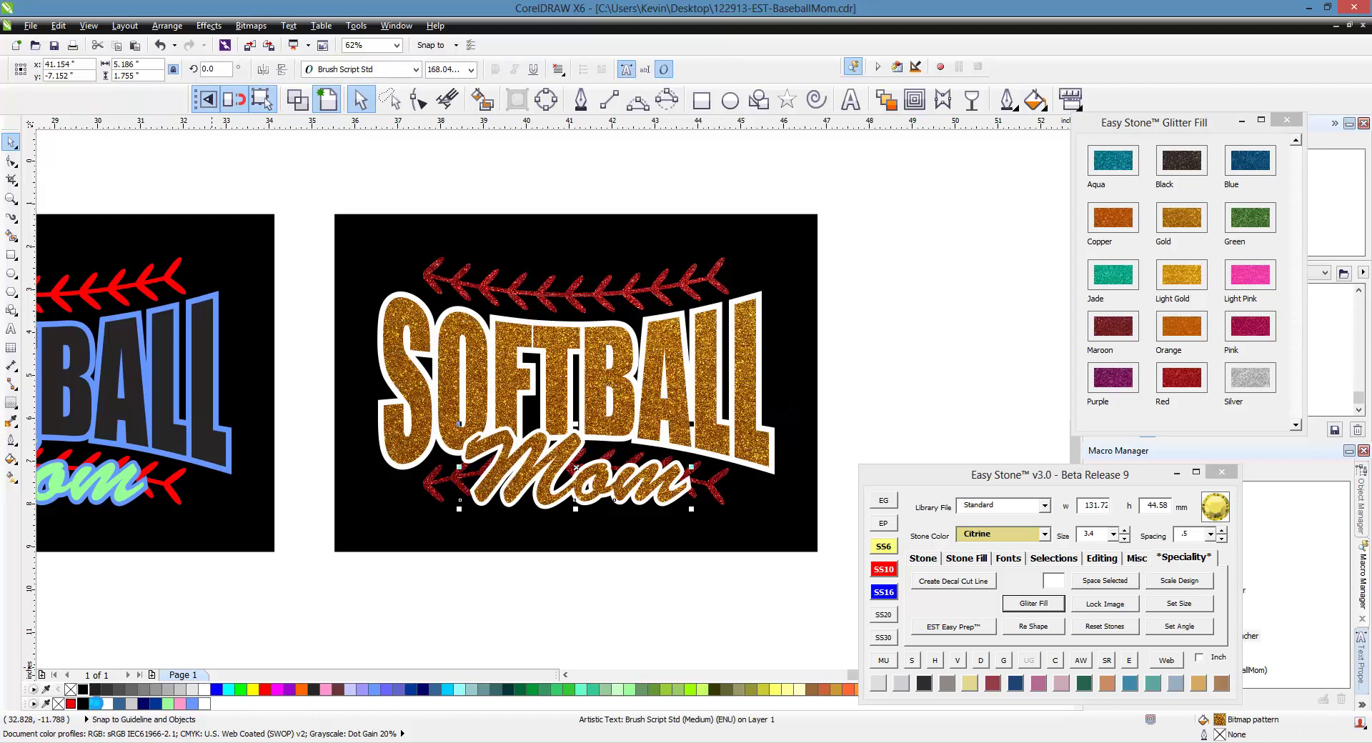
pyautogui.click(83, 689)
pyautogui.click(370, 620)
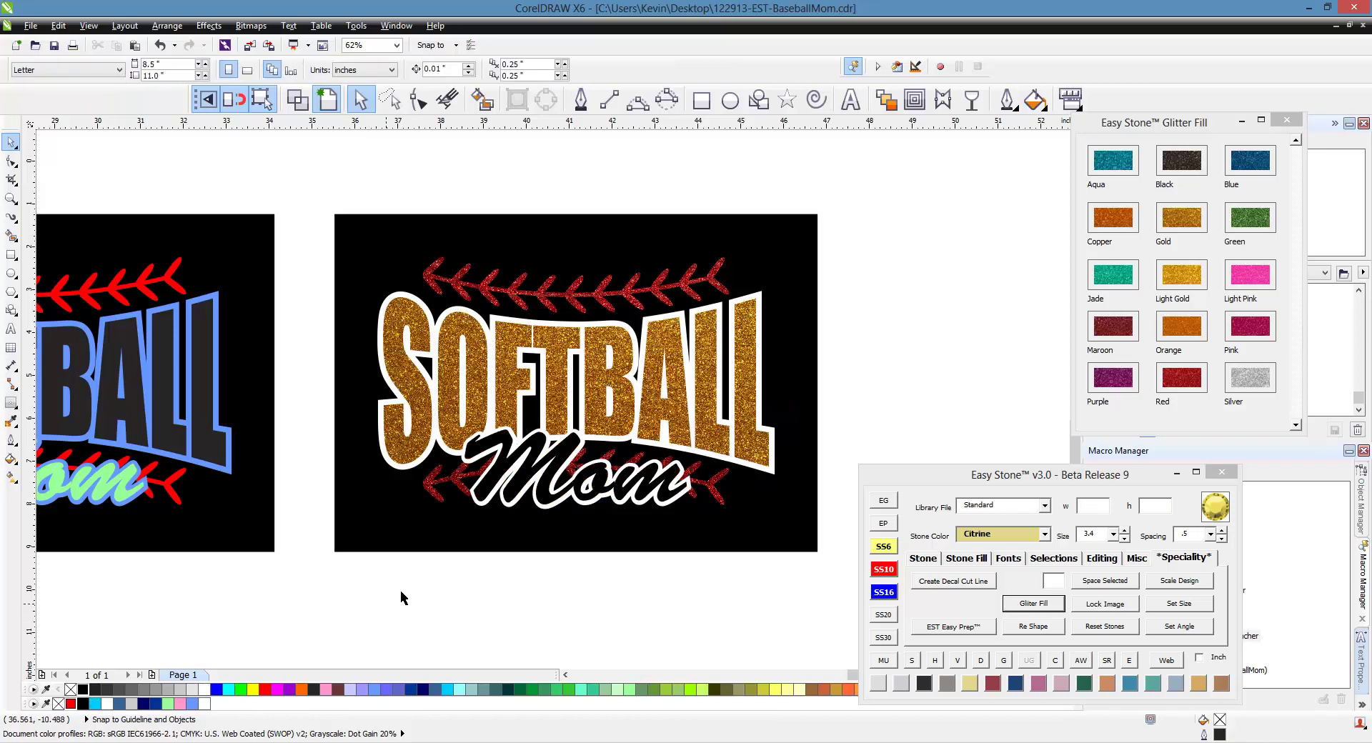
pyautogui.click(513, 469)
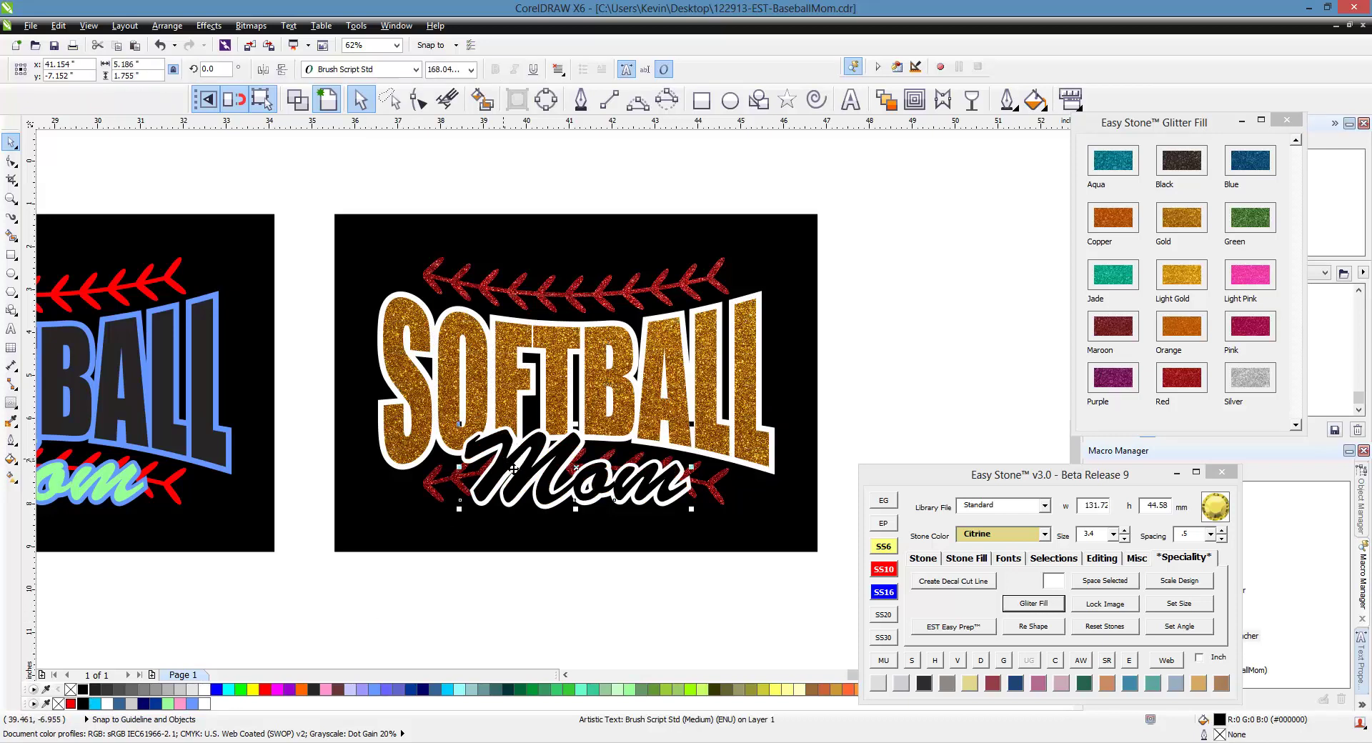
pyautogui.click(302, 690)
pyautogui.click(471, 630)
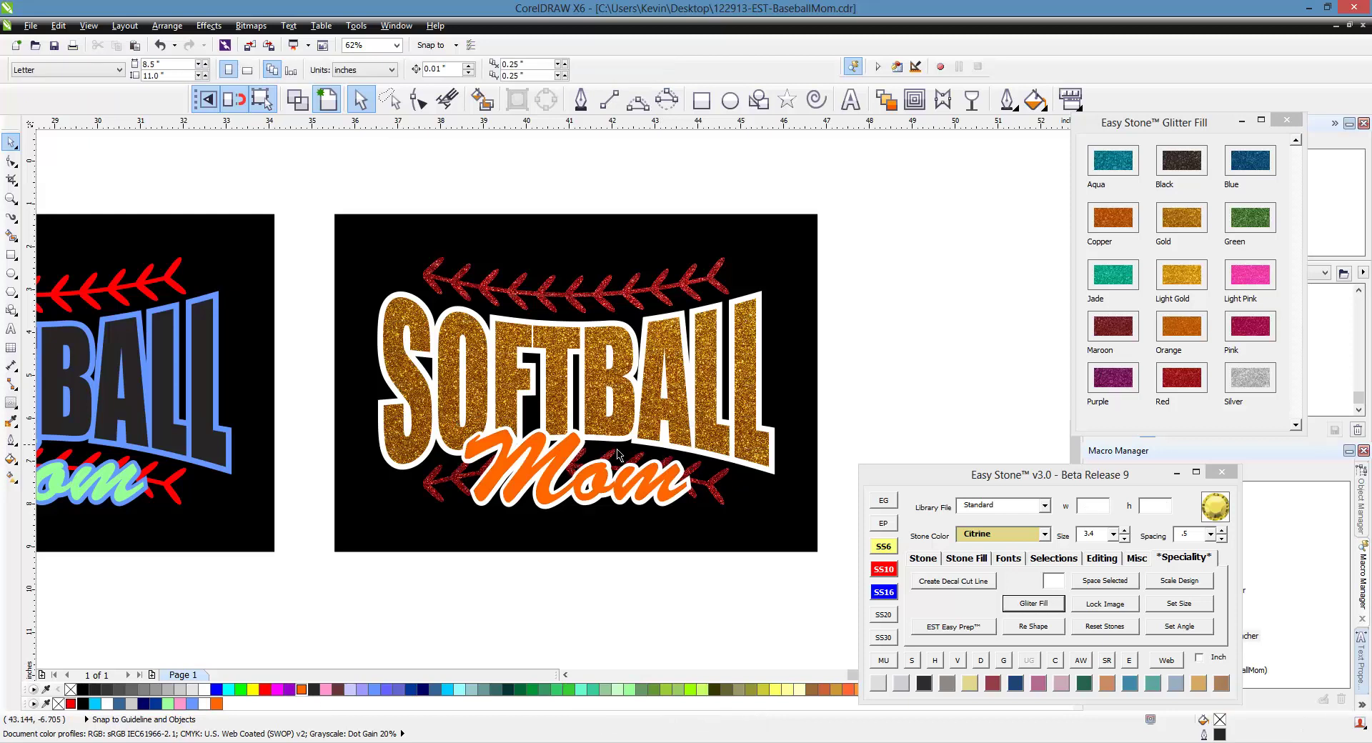
# Step: Replace the Mom script's solid orange with an orange-brown glitter fill
pyautogui.click(770, 362)
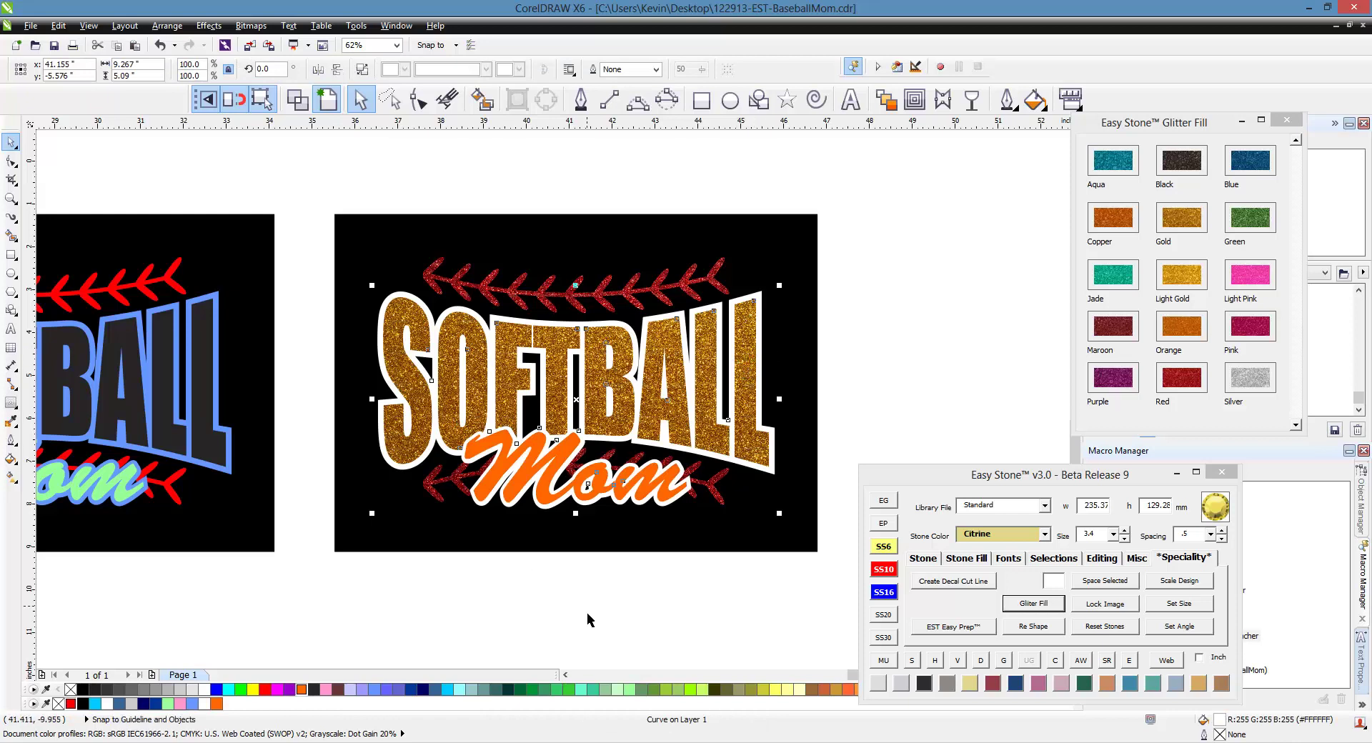
pyautogui.click(570, 591)
pyautogui.click(578, 461)
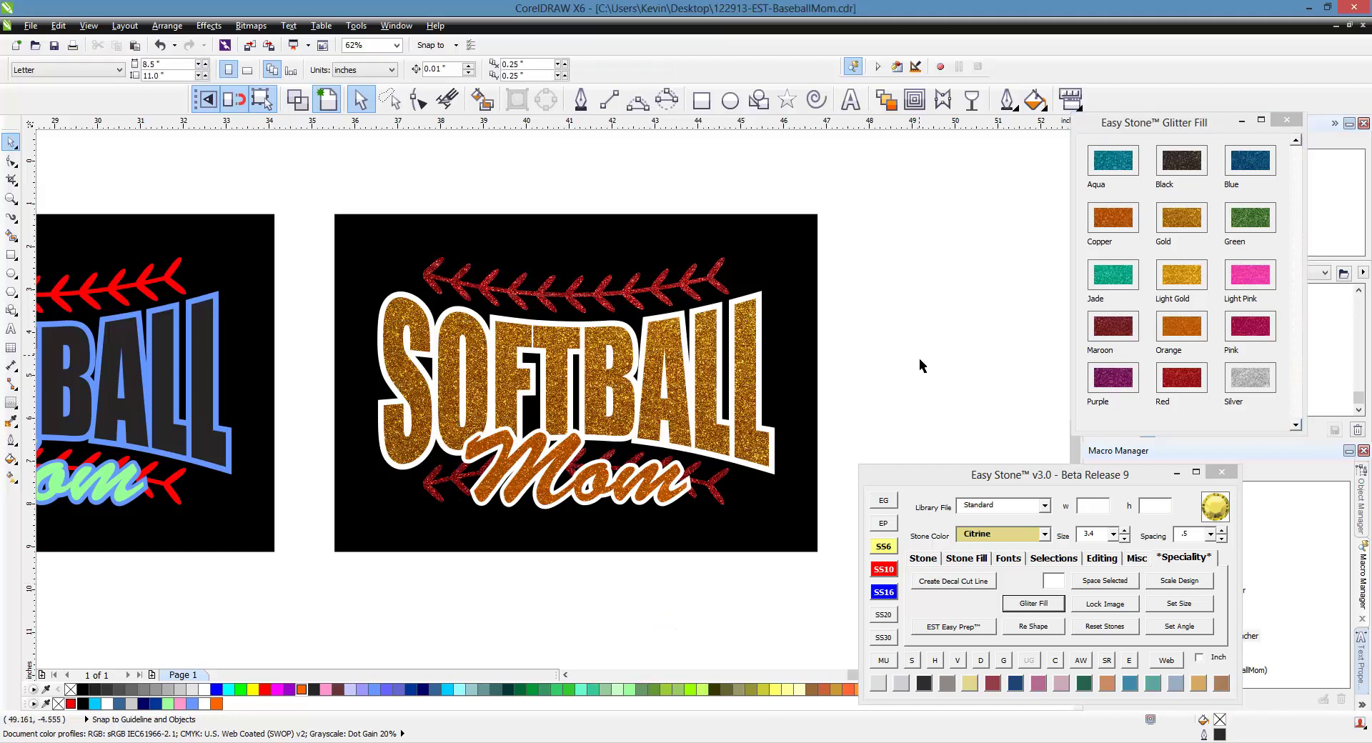
# Step: Generate a mock-up from the complete glitter design with the website watermark and the size label 9.25"w X 6"h
pyautogui.moveTo(877, 178); pyautogui.dragTo(306, 609)
pyautogui.click(884, 660)
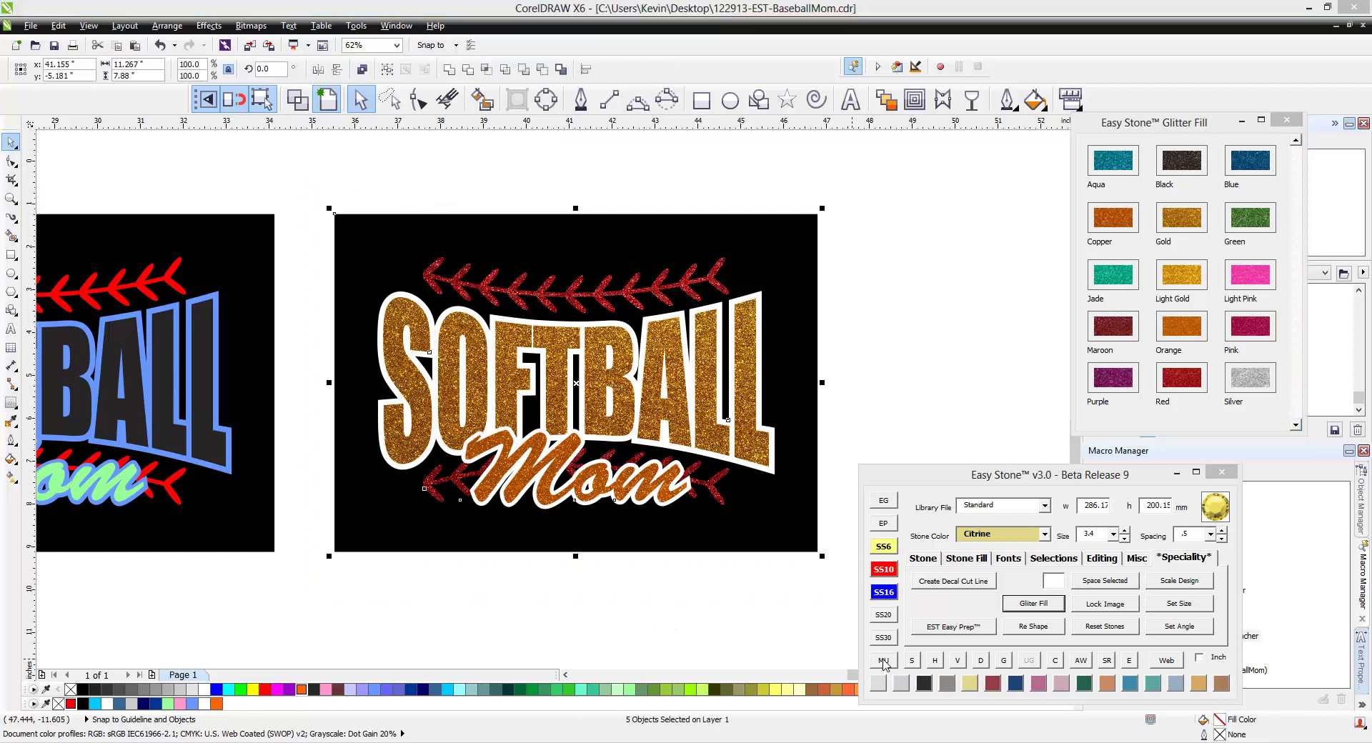
pyautogui.click(746, 407)
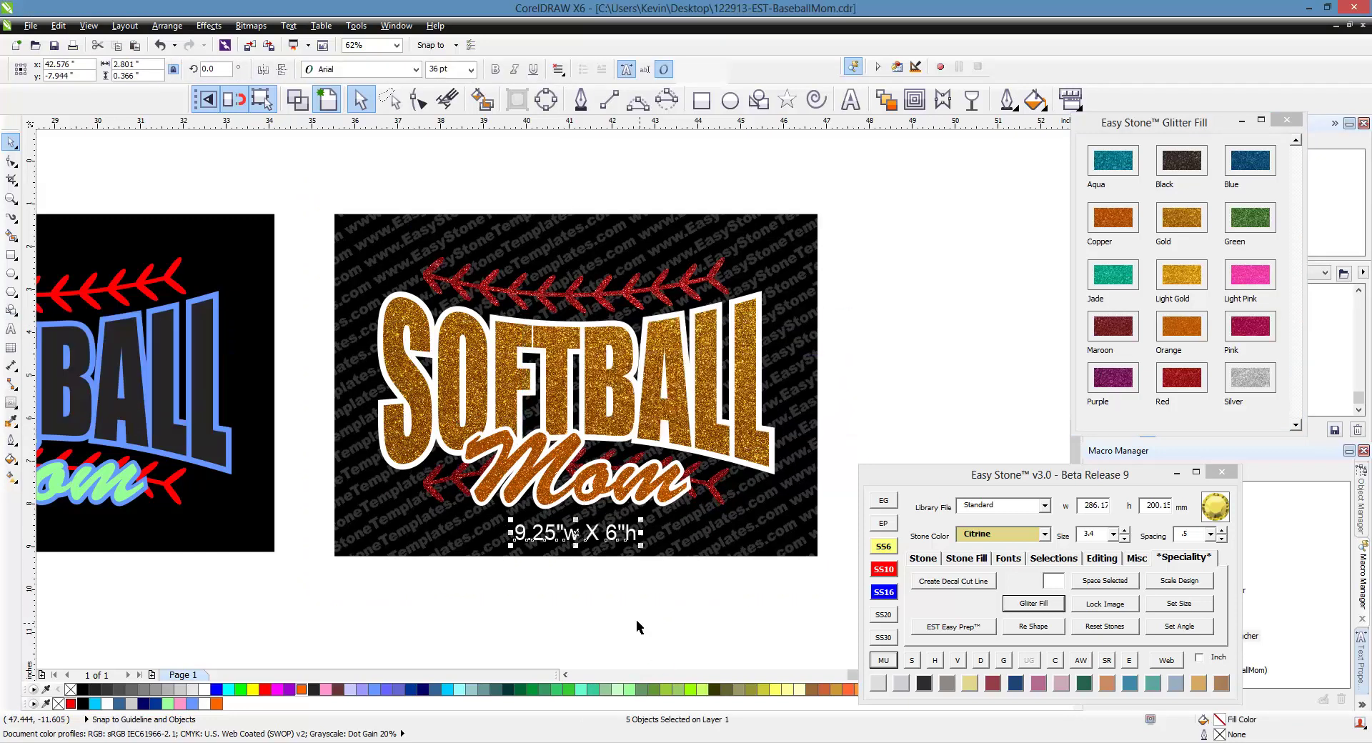
pyautogui.click(586, 648)
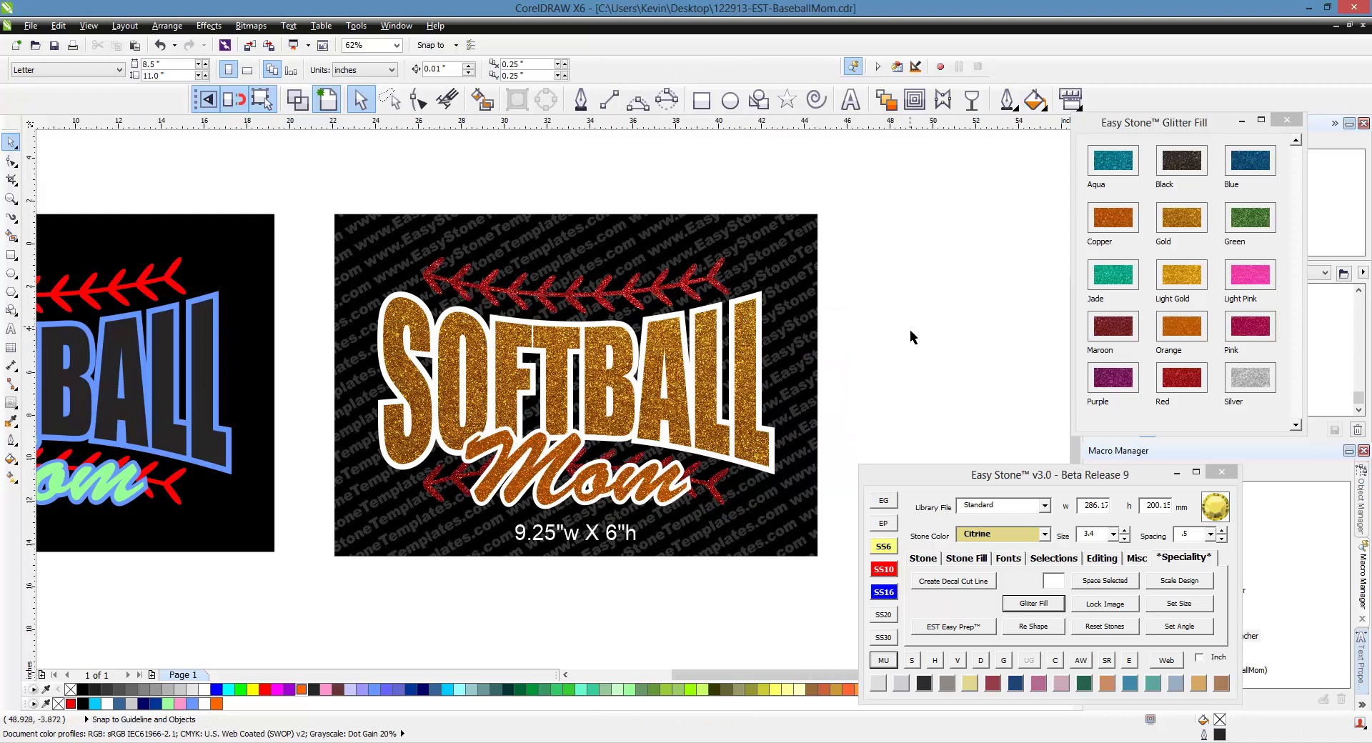
# Step: Apply the Silver glitter fill to the white outline of the watermarked SOFTBALL Mom mock-up
pyautogui.scroll(-2, 911, 329)
pyautogui.scroll(2, 500, 353)
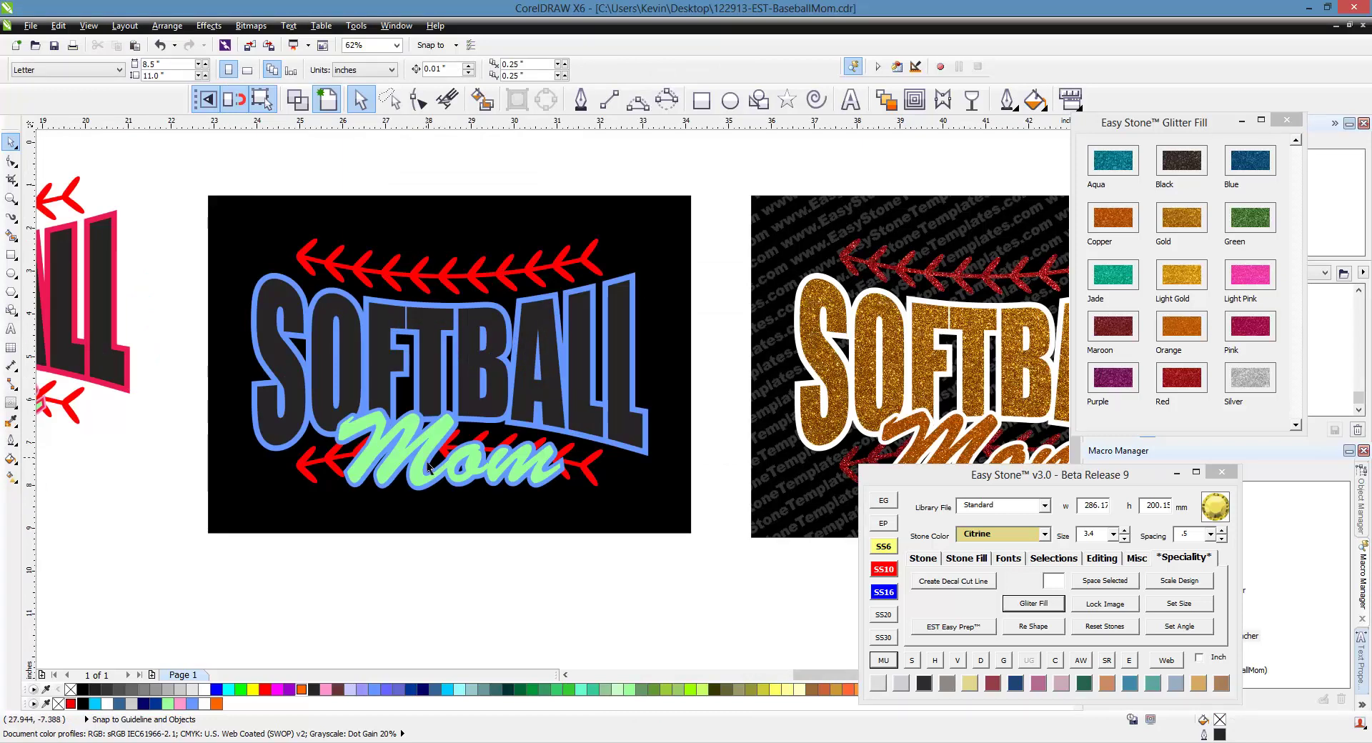
pyautogui.scroll(-1, 428, 461)
pyautogui.scroll(1, 900, 408)
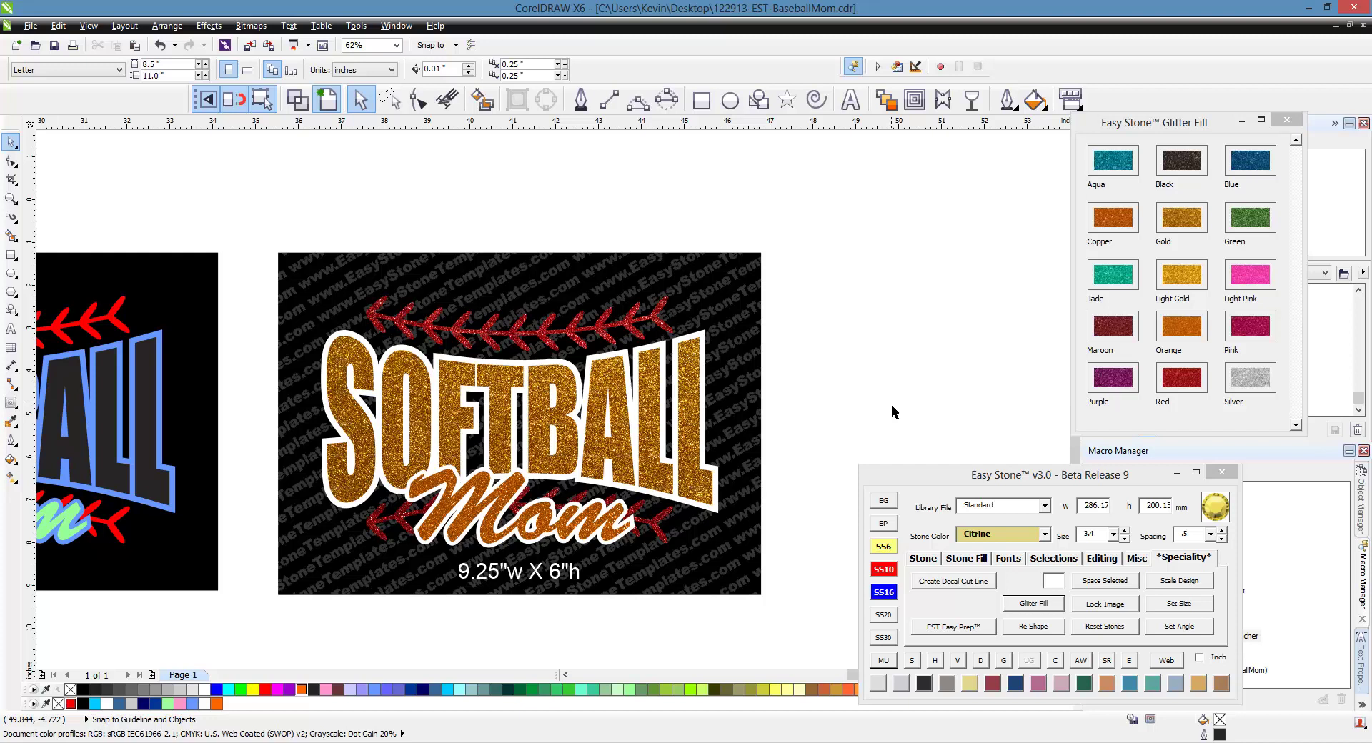
pyautogui.click(713, 370)
pyautogui.click(1249, 379)
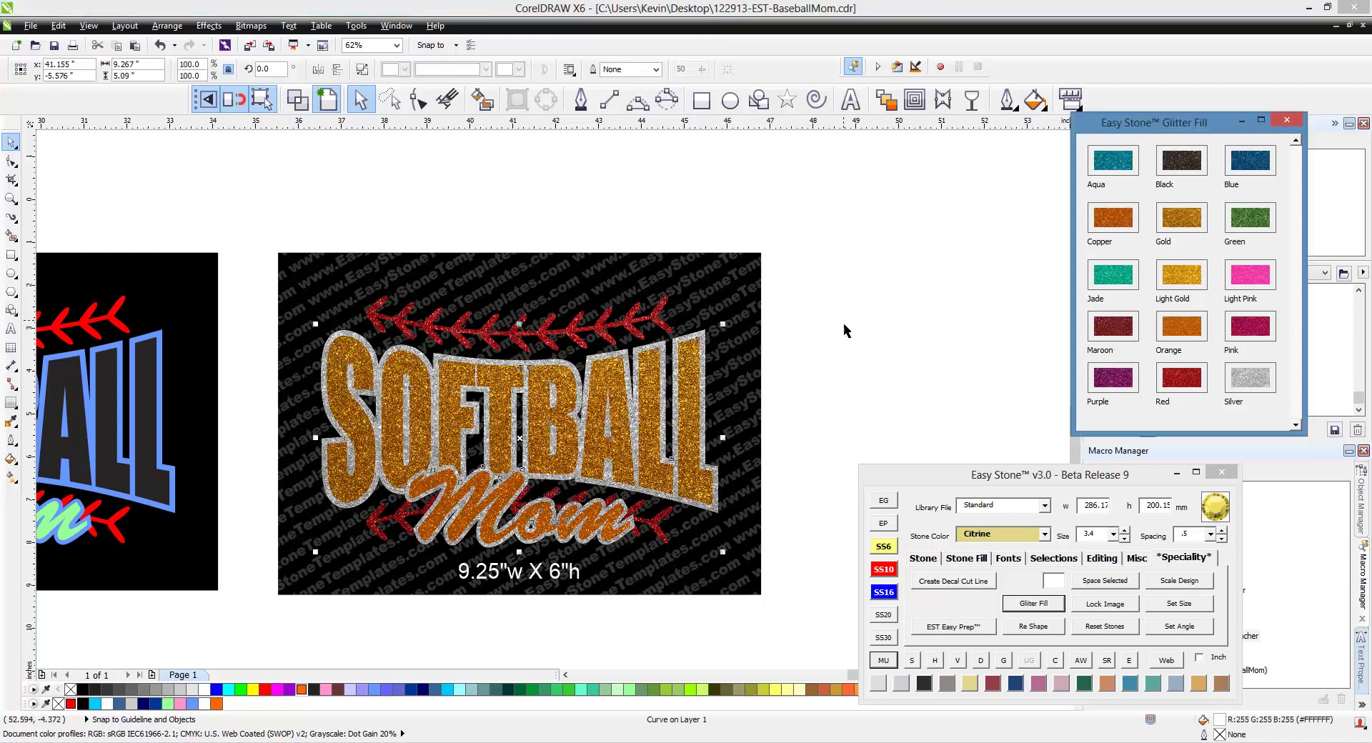
pyautogui.click(847, 332)
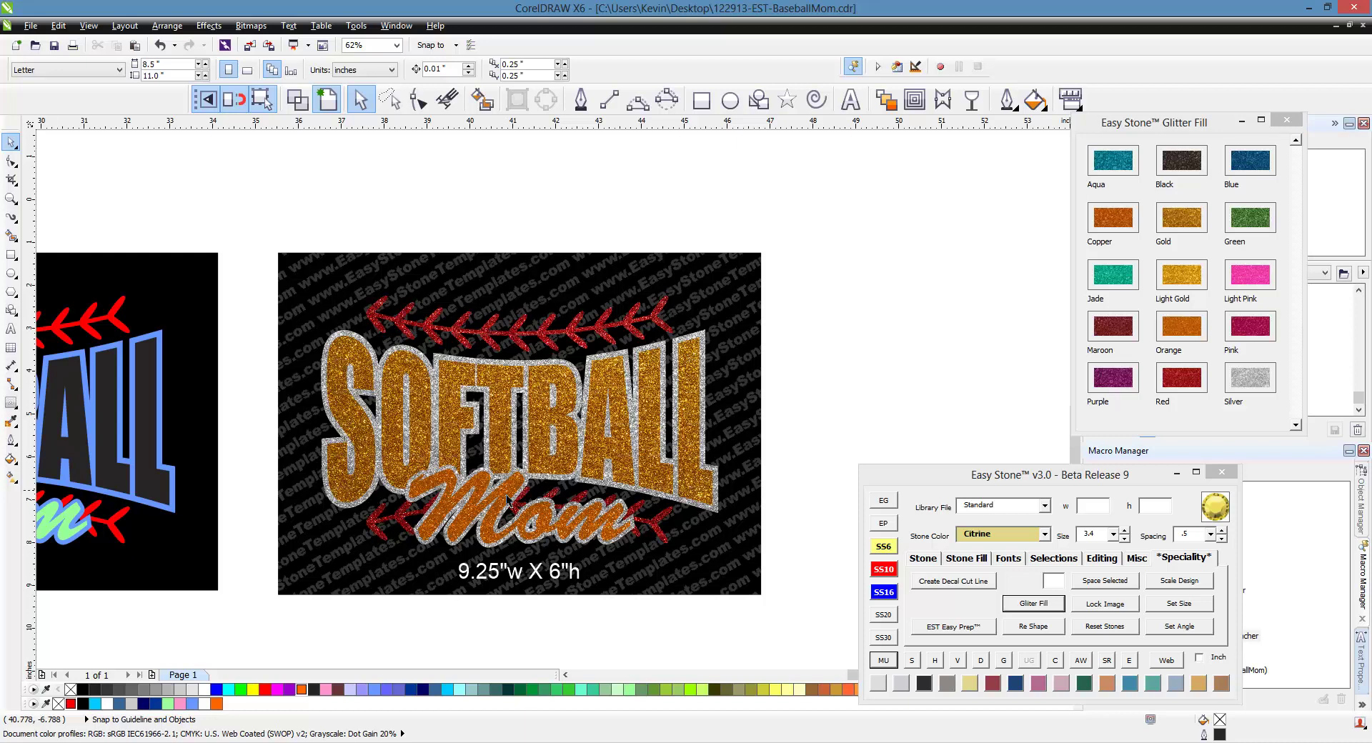